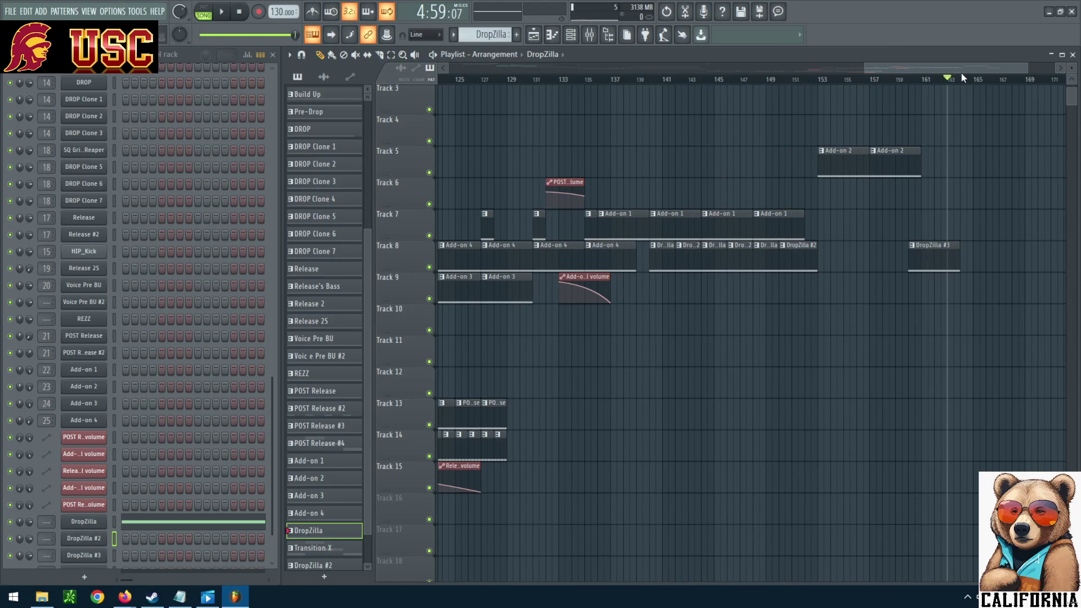
Step: Restart playback of the whole arrangement from the beginning
click(954, 80)
click(918, 81)
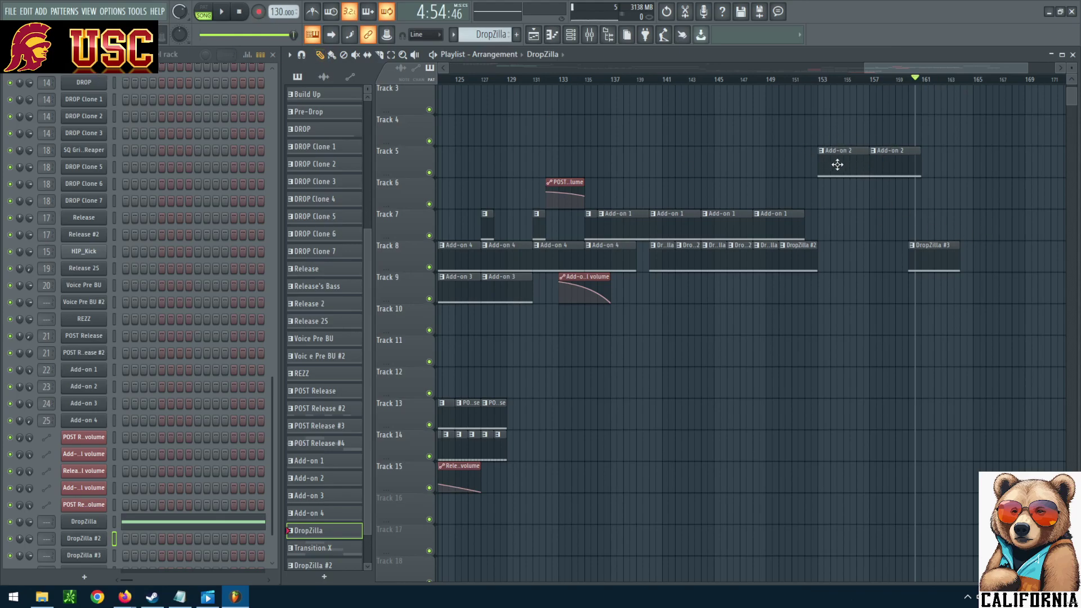
click(236, 11)
click(224, 12)
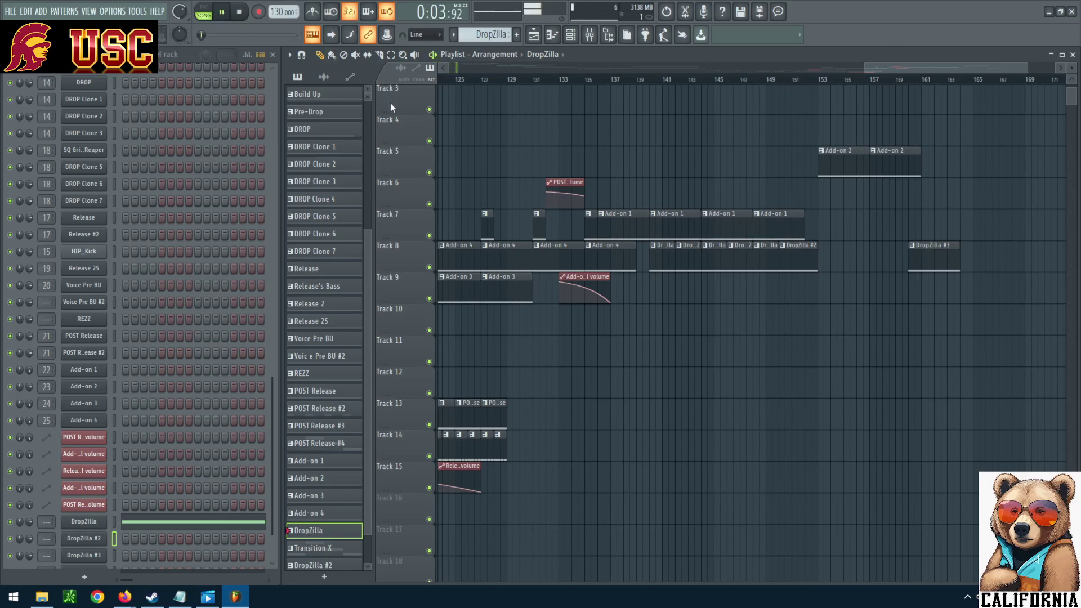
key(XF86AudioRaiseVolume)
key(XF86AudioLowerVolume)
key(XF86AudioLowerVolume)
key(XF86AudioLowerVolume)
key(XF86AudioLowerVolume)
key(XF86AudioLowerVolume)
key(XF86AudioLowerVolume)
key(XF86AudioLowerVolume)
key(XF86AudioLowerVolume)
key(XF86AudioLowerVolume)
key(XF86AudioLowerVolume)
key(XF86AudioLowerVolume)
key(XF86AudioLowerVolume)
key(XF86AudioLowerVolume)
key(XF86AudioLowerVolume)
key(XF86AudioLowerVolume)
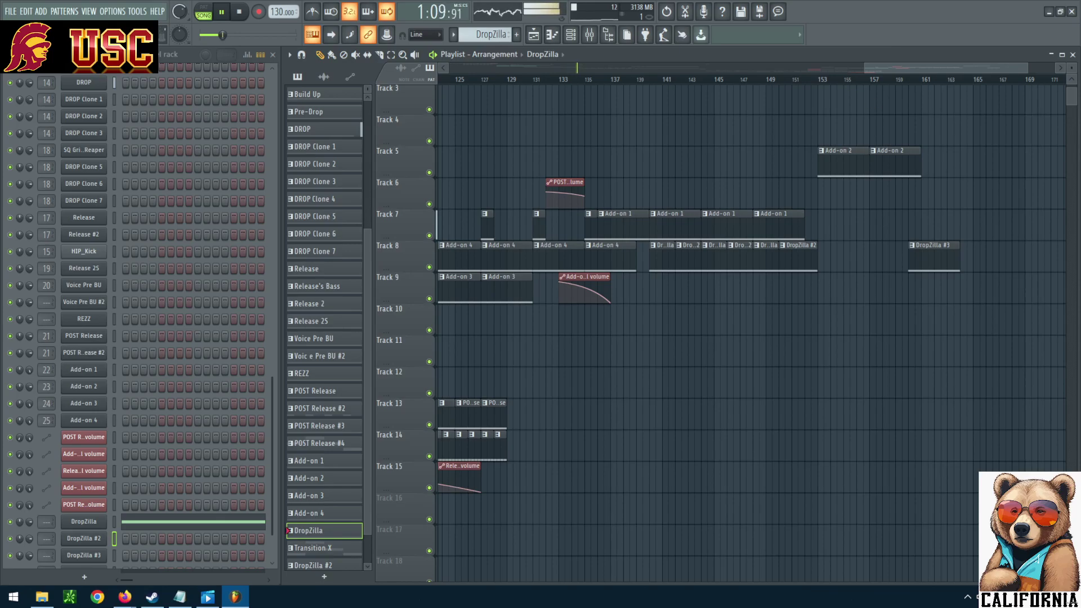
key(XF86AudioRaiseVolume)
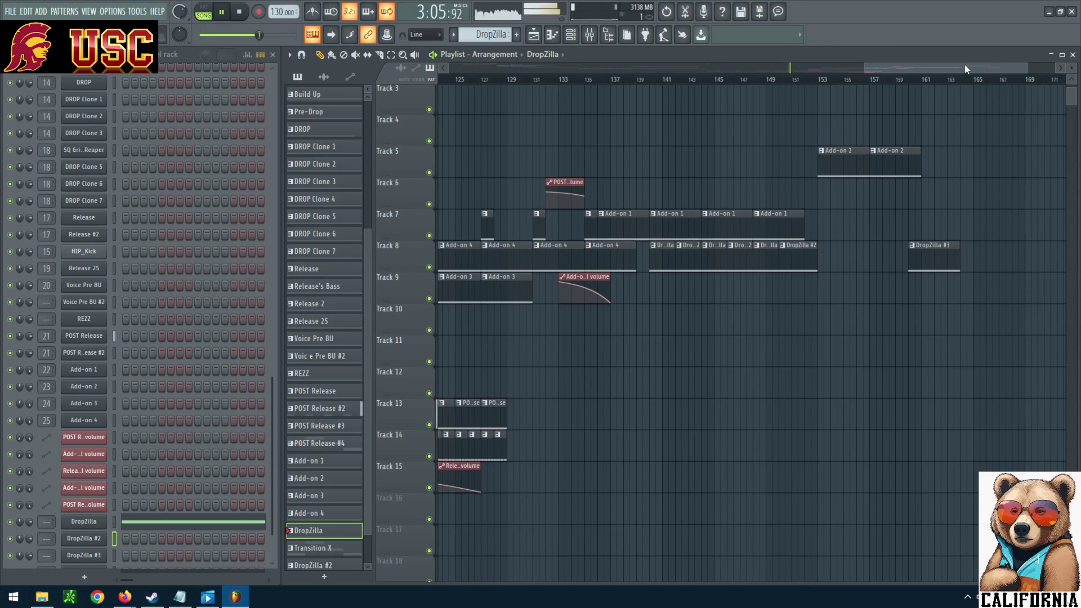
Step: Follow the playing song in the Playlist through the Add-on and DropZilla sections, from about bar 99 to bar 148
drag(931, 66, 810, 73)
drag(816, 73, 840, 73)
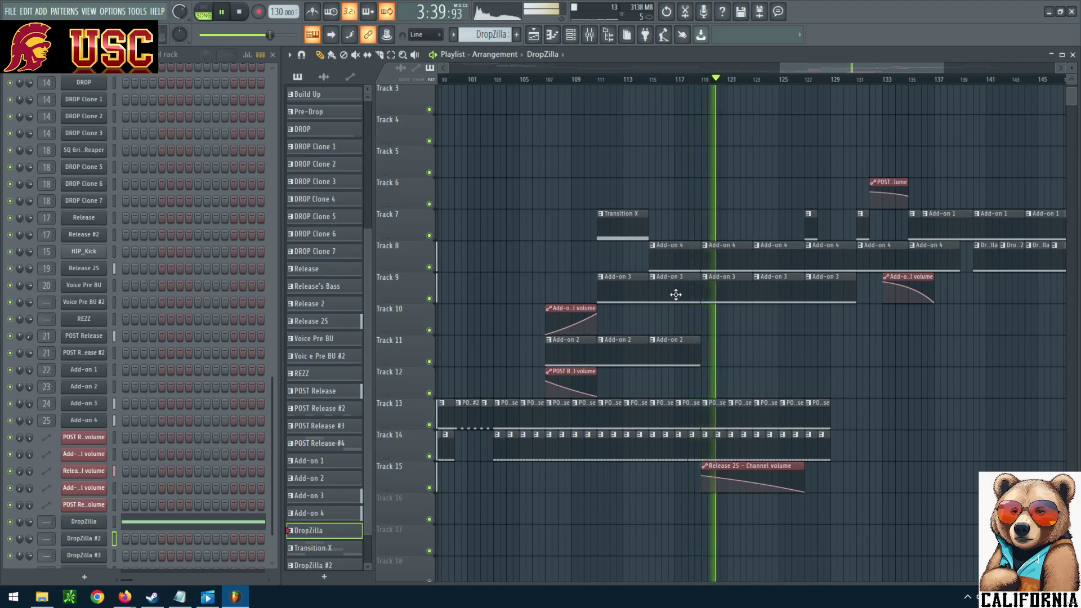
drag(849, 68, 875, 72)
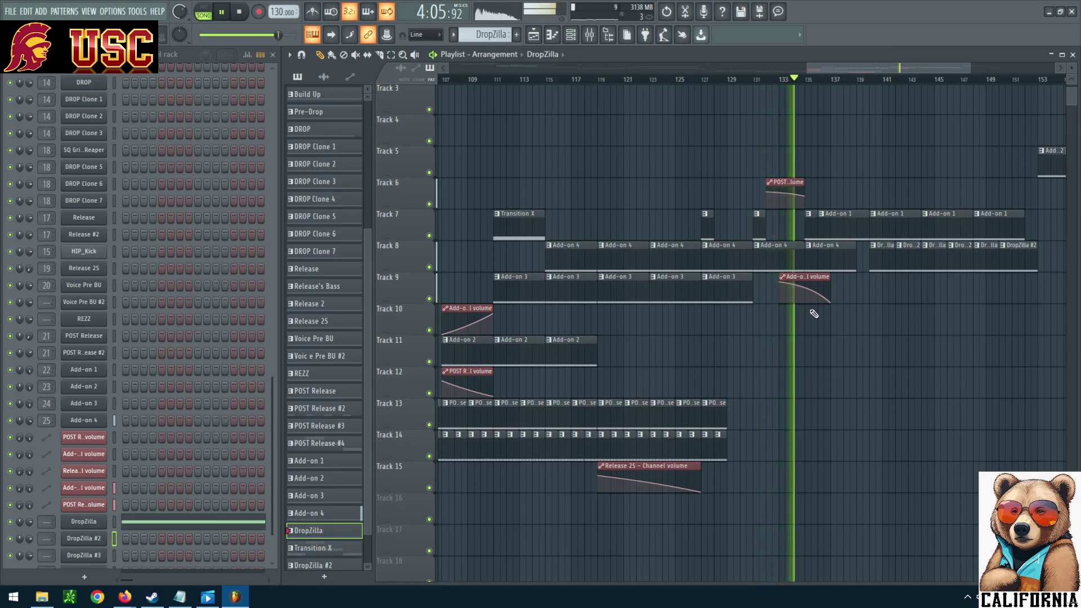
drag(883, 64, 897, 66)
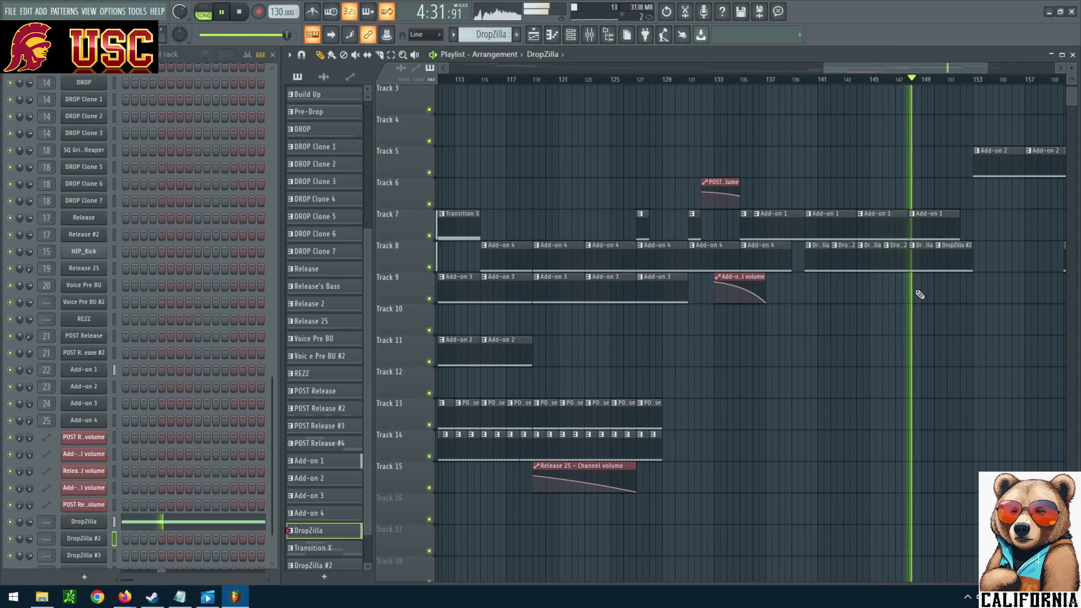
Step: Try a one-bar DropZilla #2 clip on Track 6 at bar 115 and audition it from about bar 100
click(943, 253)
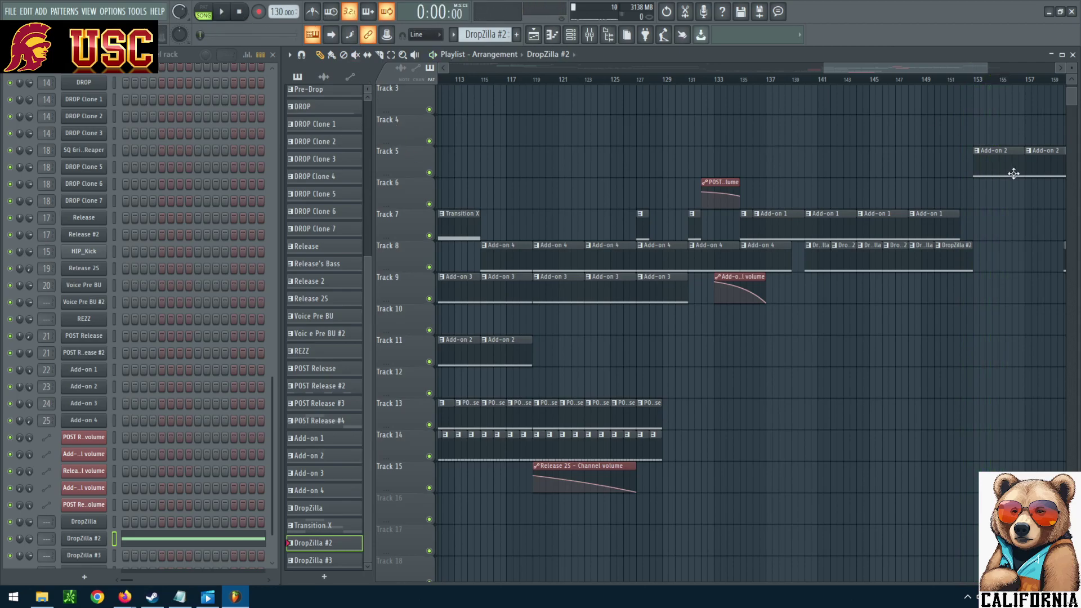
drag(873, 72, 813, 73)
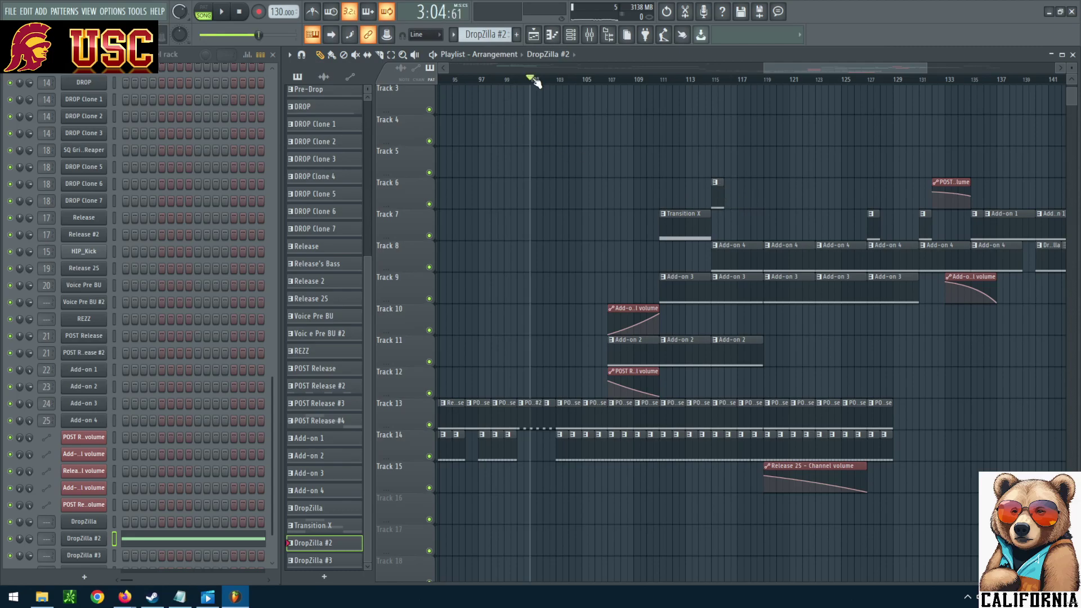
click(222, 12)
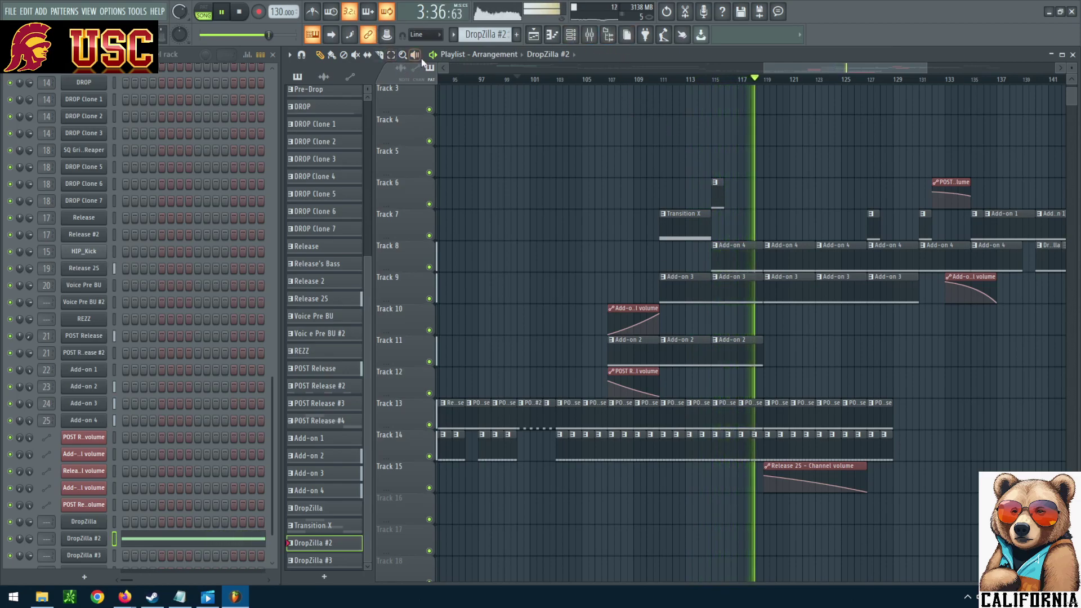
key(d)
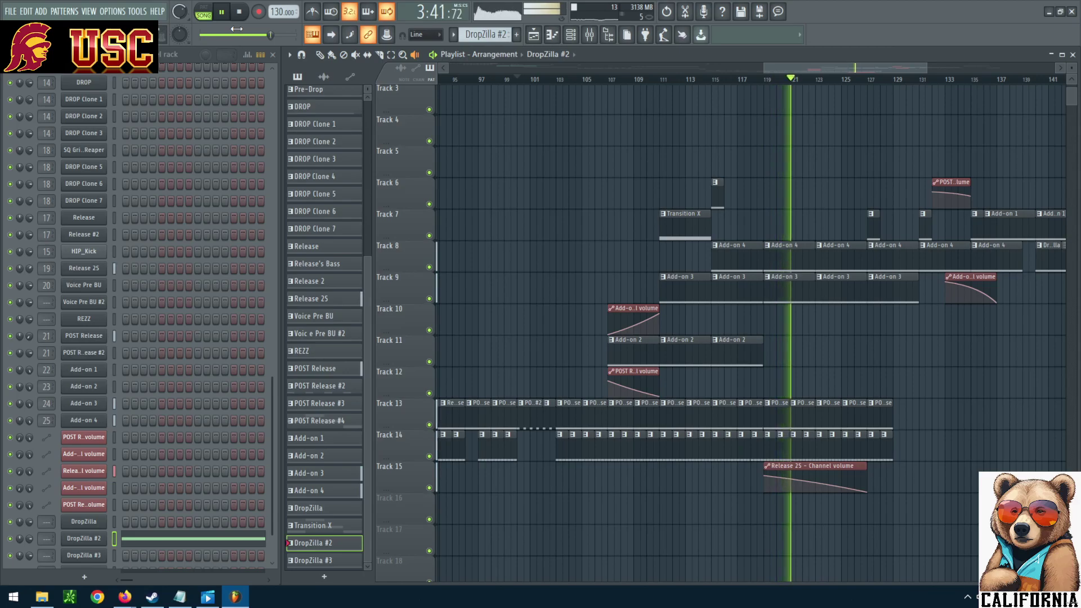
key(space)
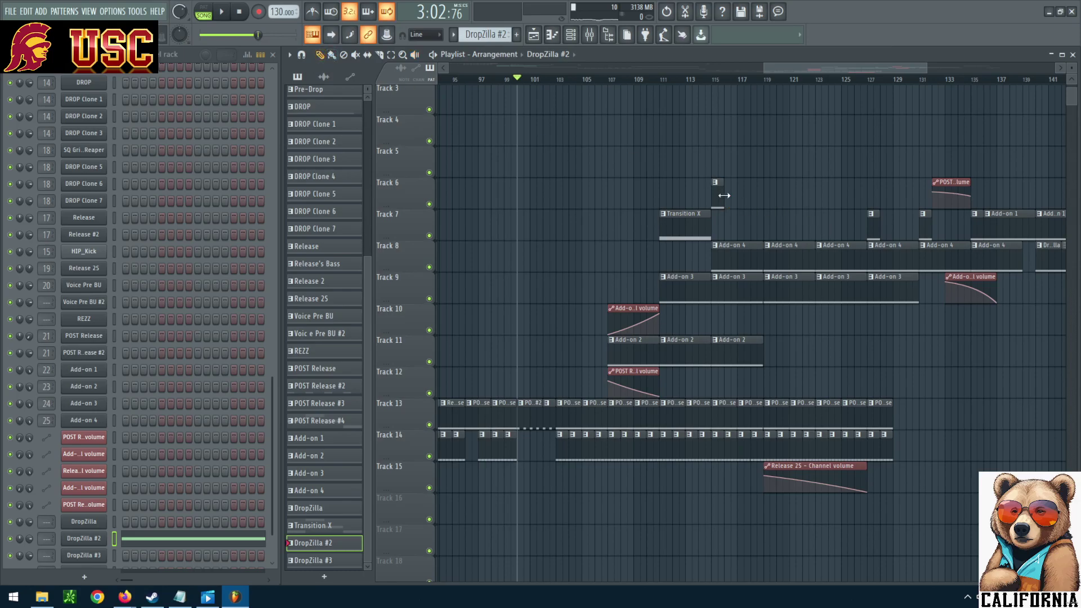
Step: Try one-bar POST Release #3 clips on Track 6 at bars 112 and 114 while the song plays from bar 100
key(space)
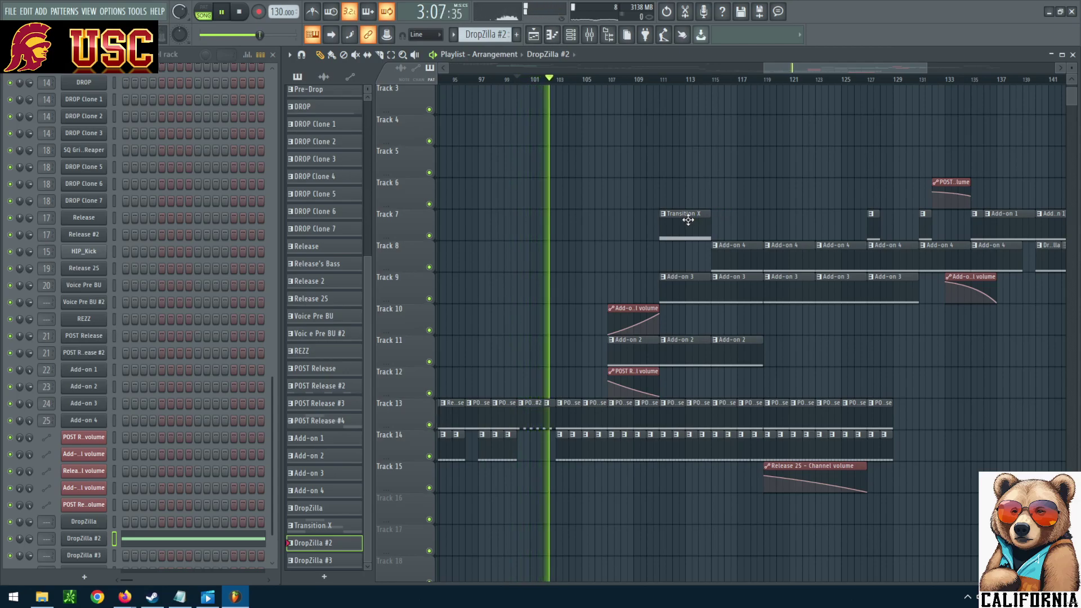
click(873, 218)
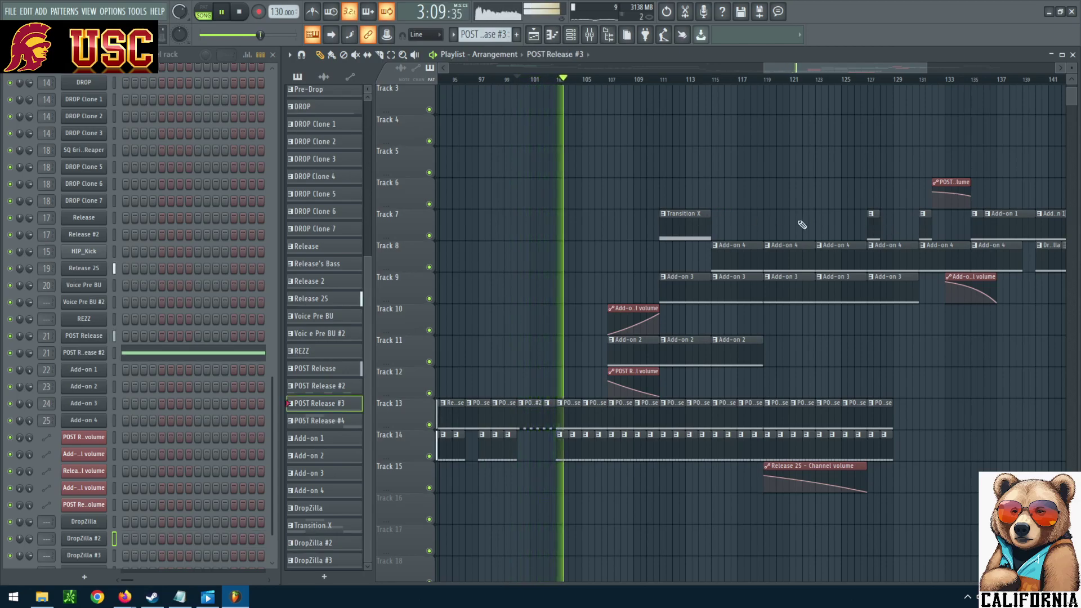
click(712, 189)
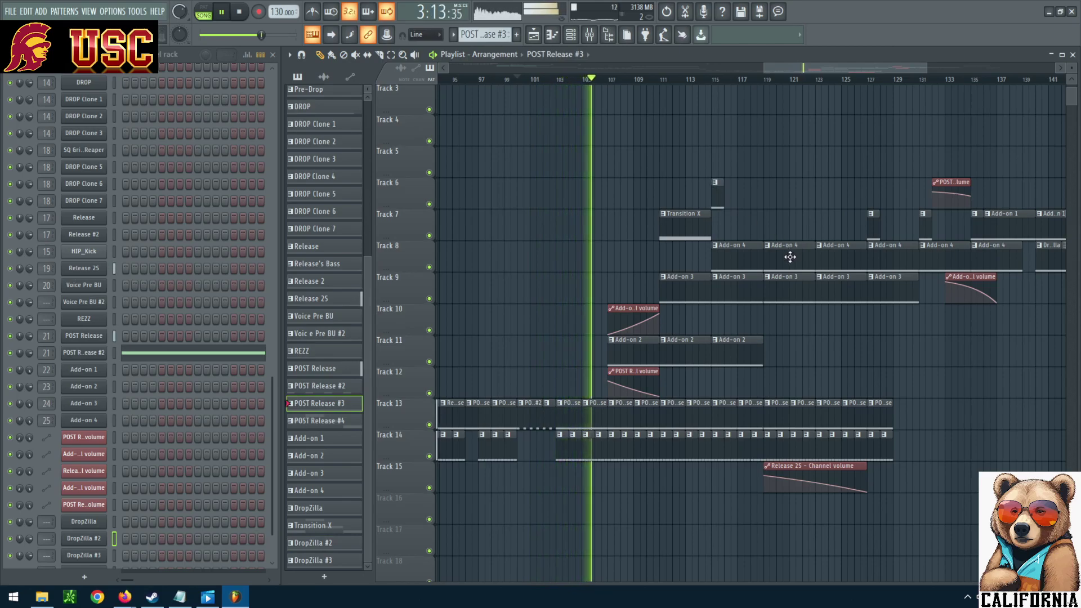
drag(717, 195, 702, 198)
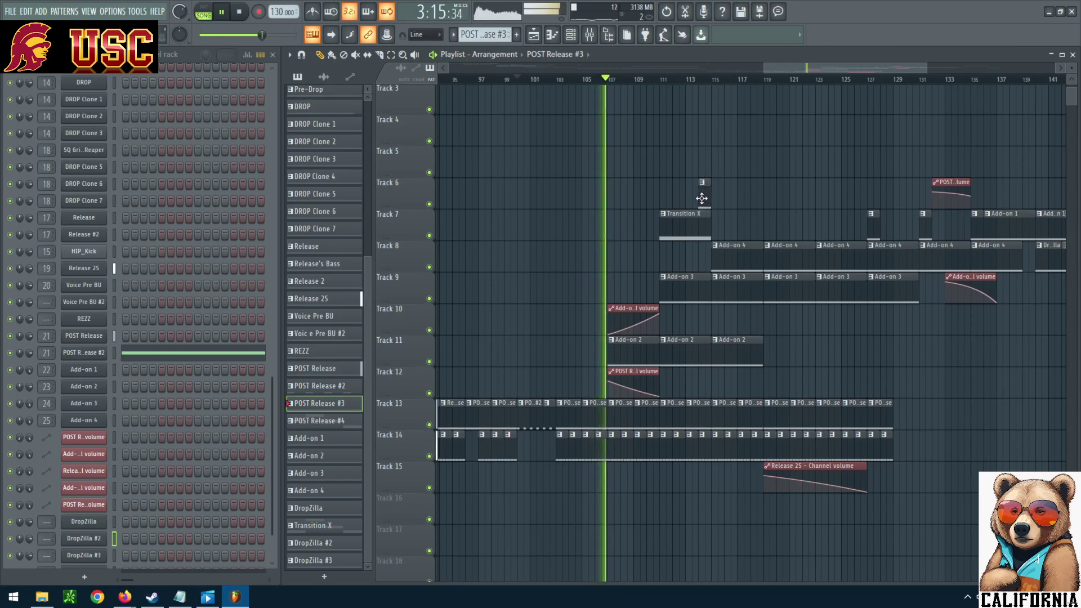
click(663, 195)
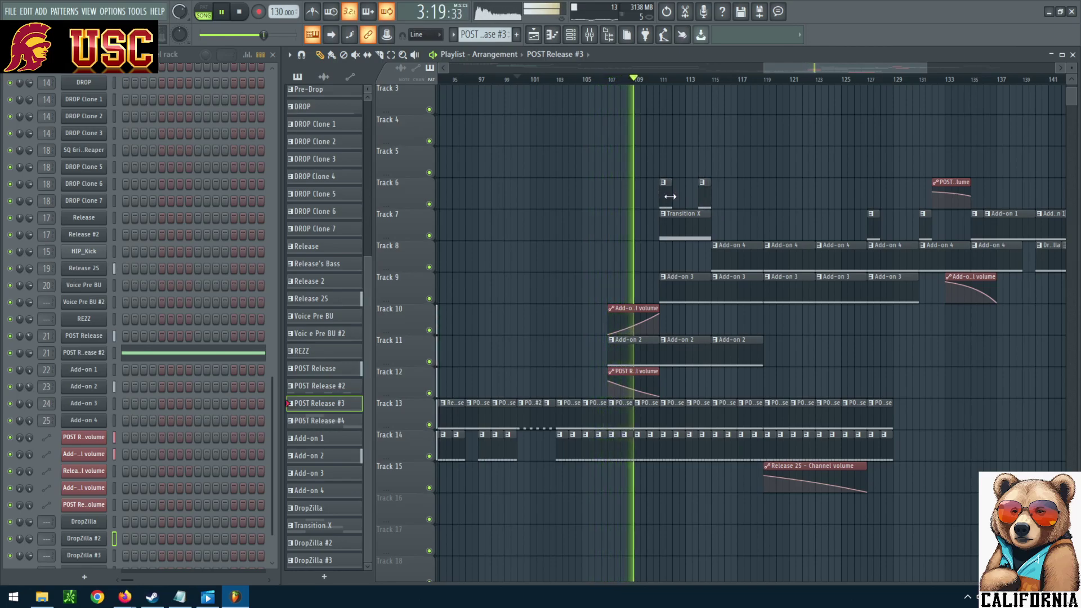
drag(670, 197, 679, 196)
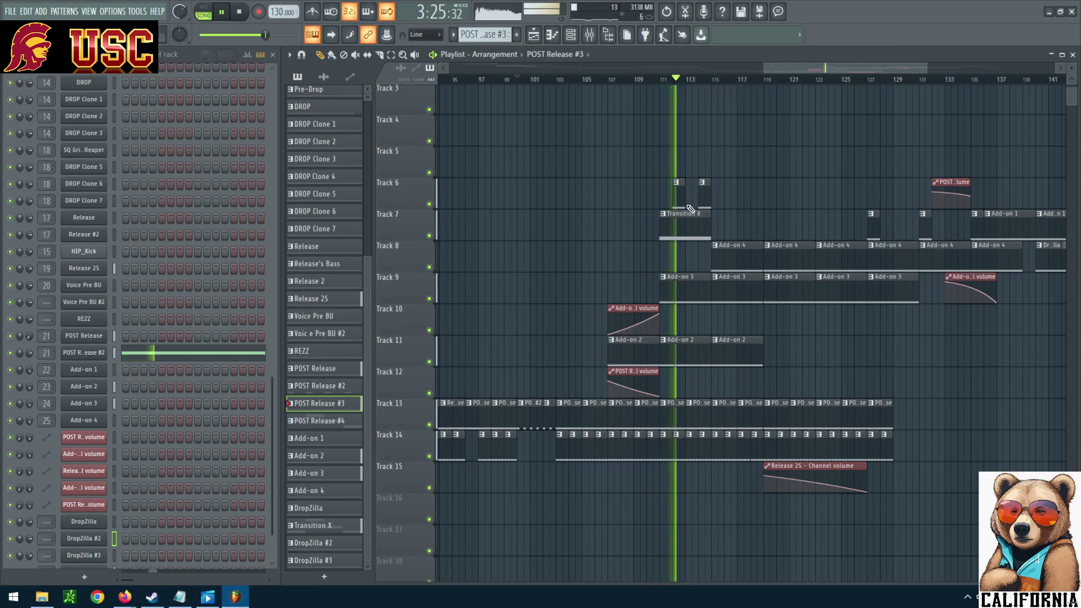
right_click(679, 203)
click(241, 14)
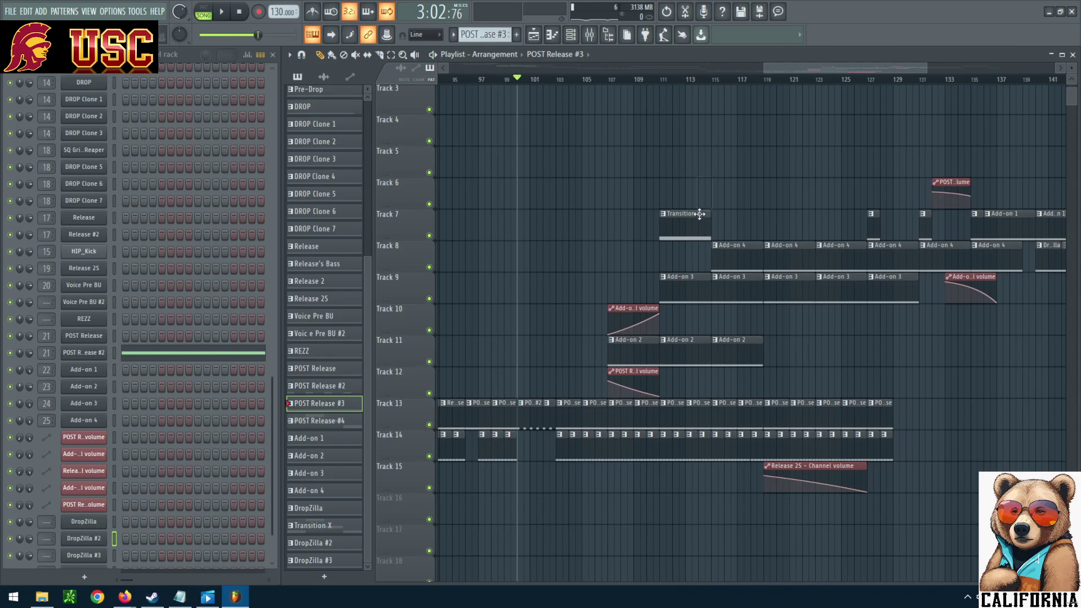
Step: Try a second Transition X clip on Track 7 at bar 115, audition it, and remove it again
click(699, 214)
click(221, 12)
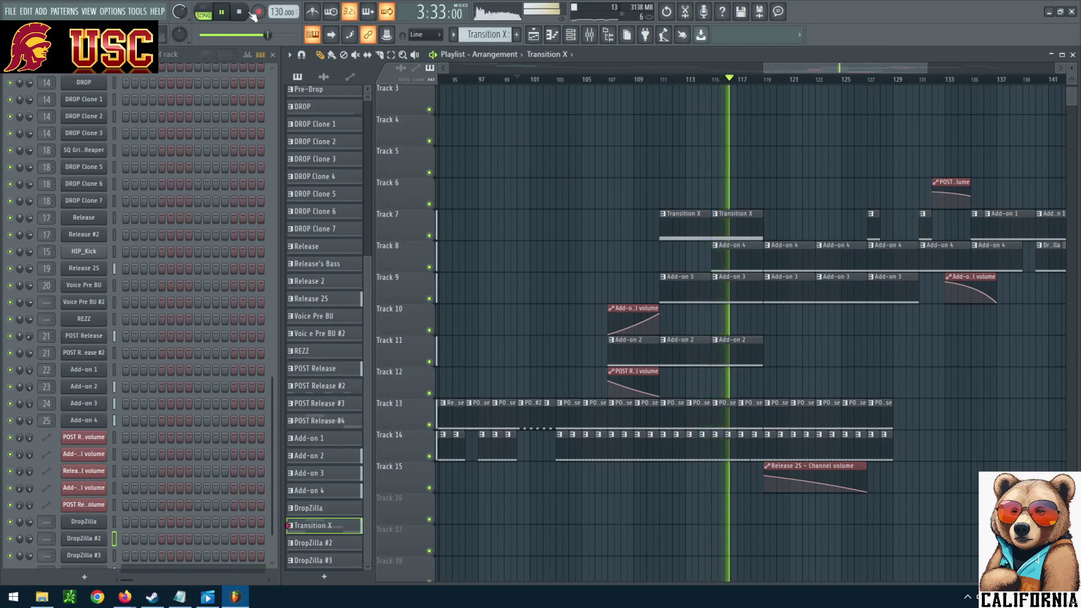
click(221, 15)
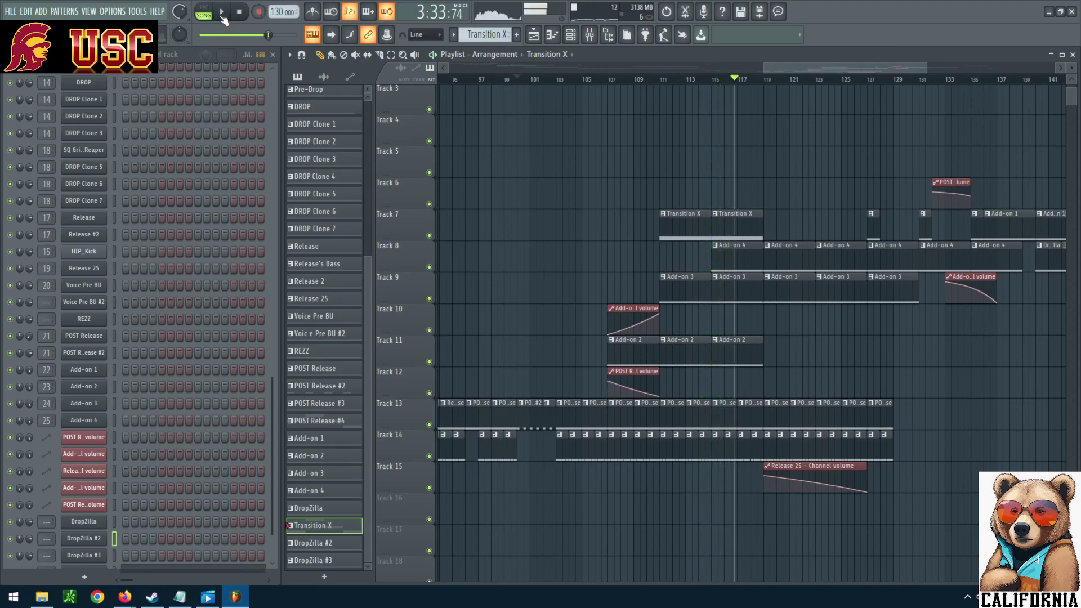
right_click(740, 218)
Step: Try an Add-on 4 clip on Track 12 at bar 100 and audition it from there
click(734, 254)
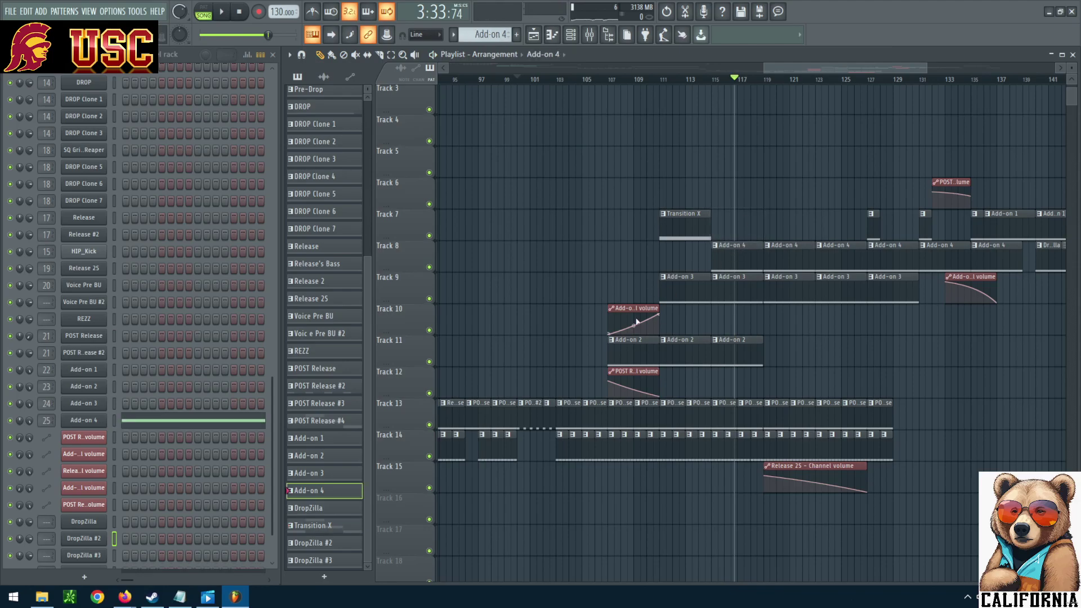
click(518, 382)
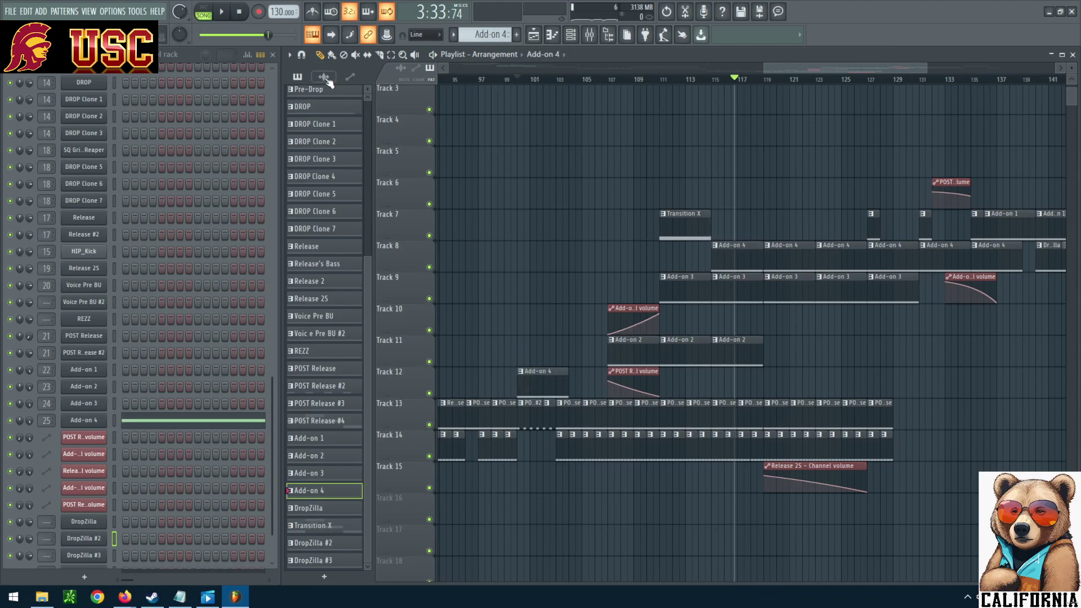
click(239, 12)
key(space)
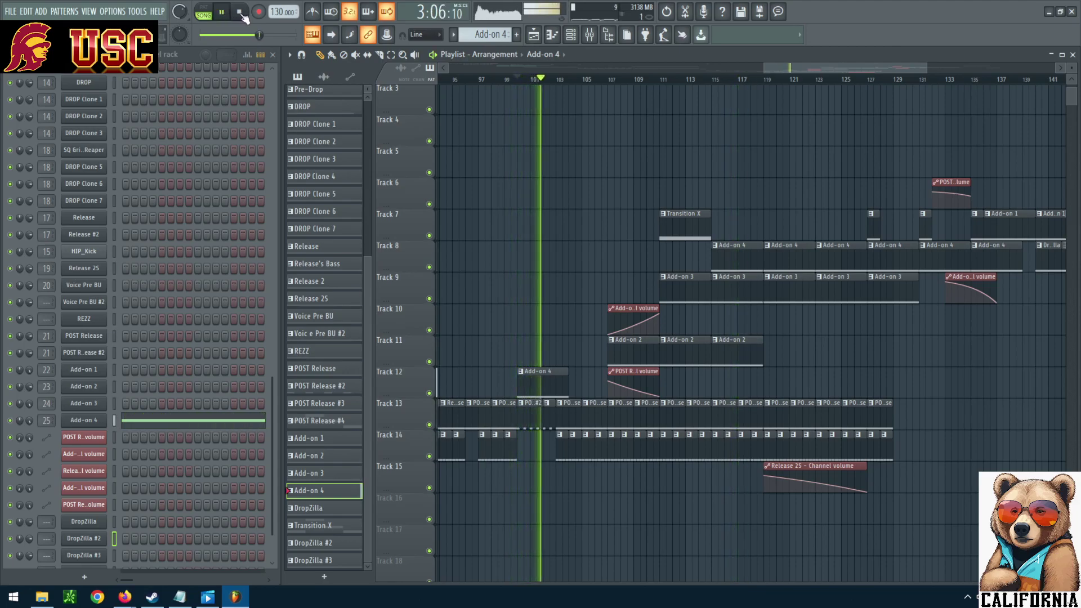
click(240, 14)
Step: Try shortened Add-on 4 clips at different positions between bars 102 and 105 on Track 12, auditioning each placement
drag(562, 379, 567, 377)
key(space)
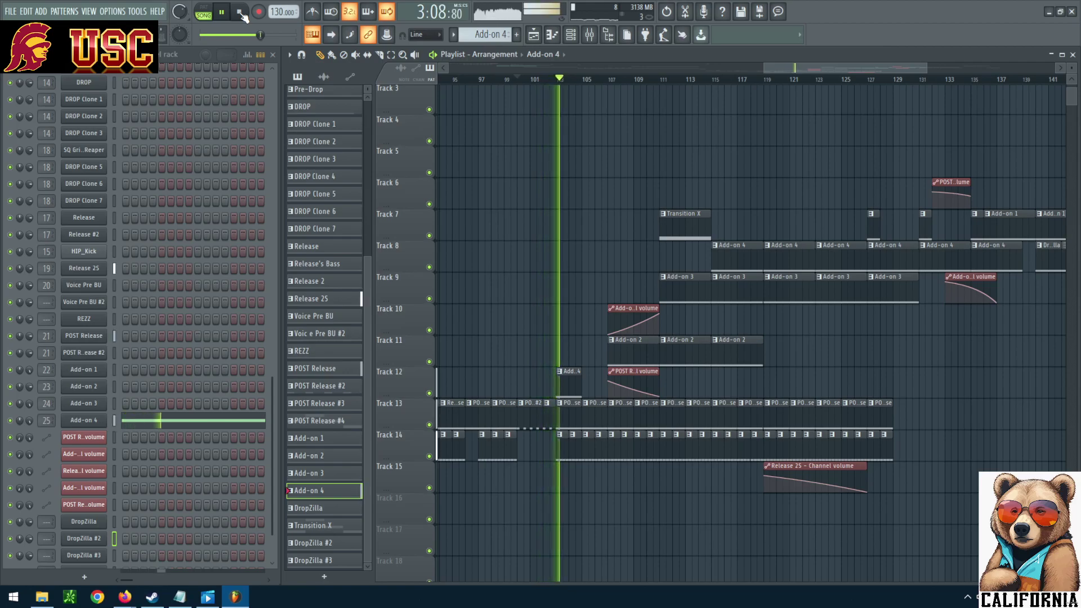
key(space)
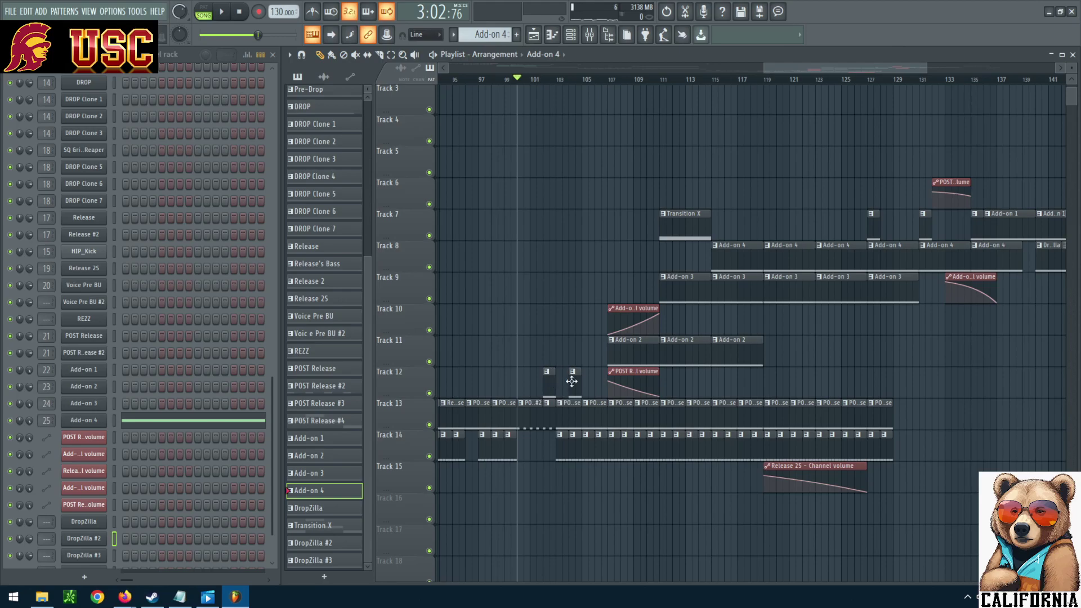
click(221, 11)
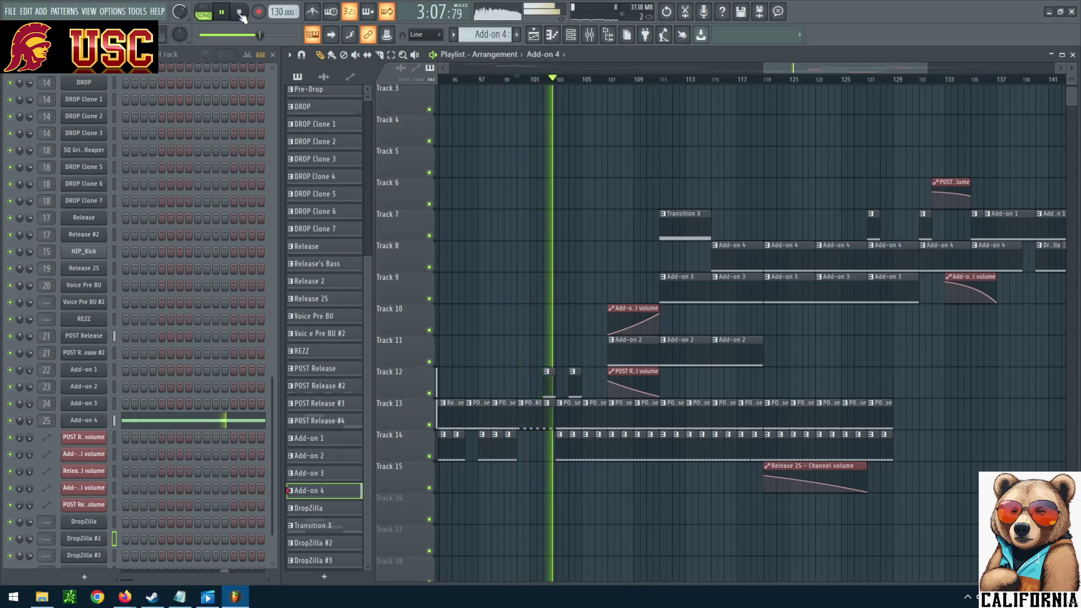
click(240, 12)
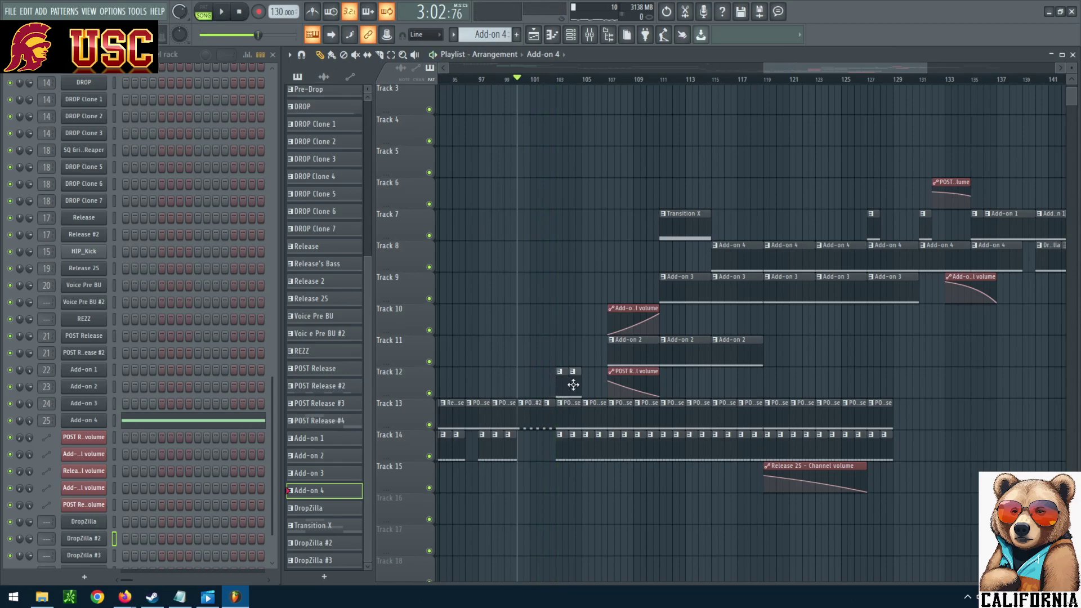
click(224, 12)
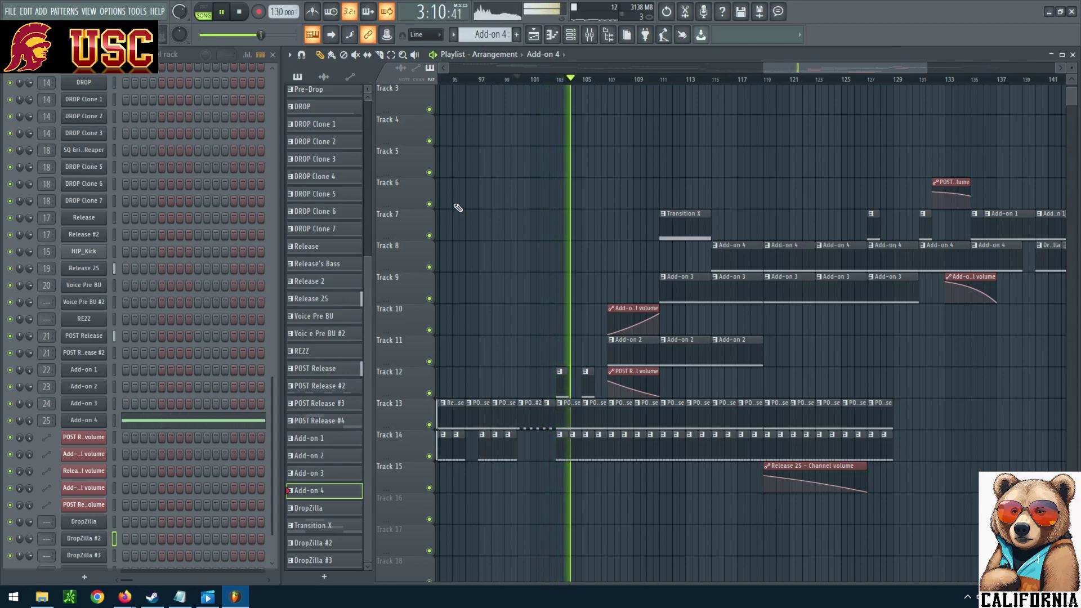
key(space)
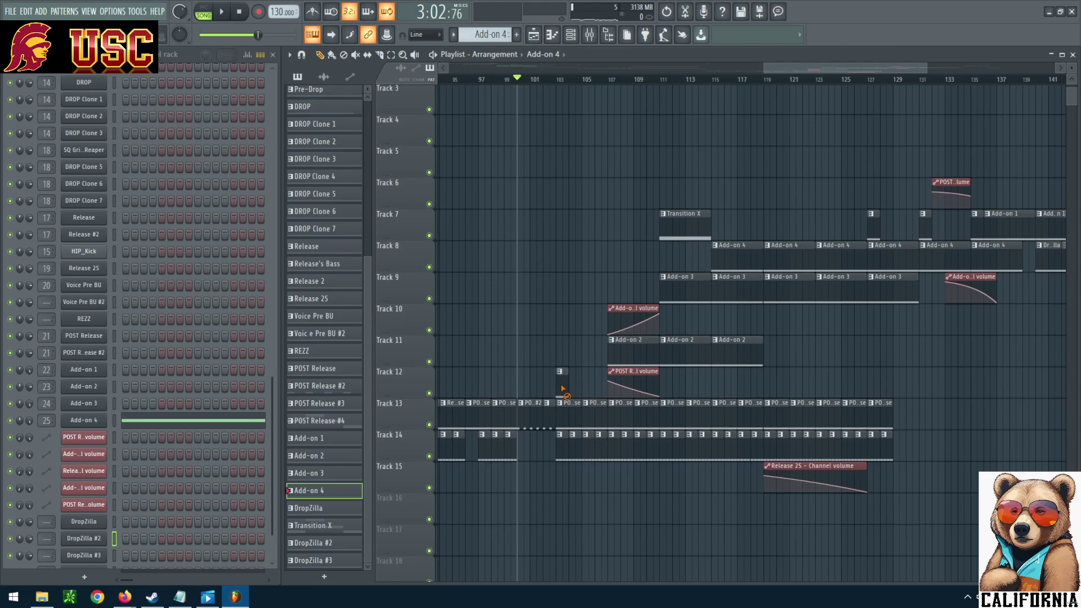
Step: Add a second Transition X clip on Track 7 at bar 115, directly after the first, and audition from bar 111
click(663, 80)
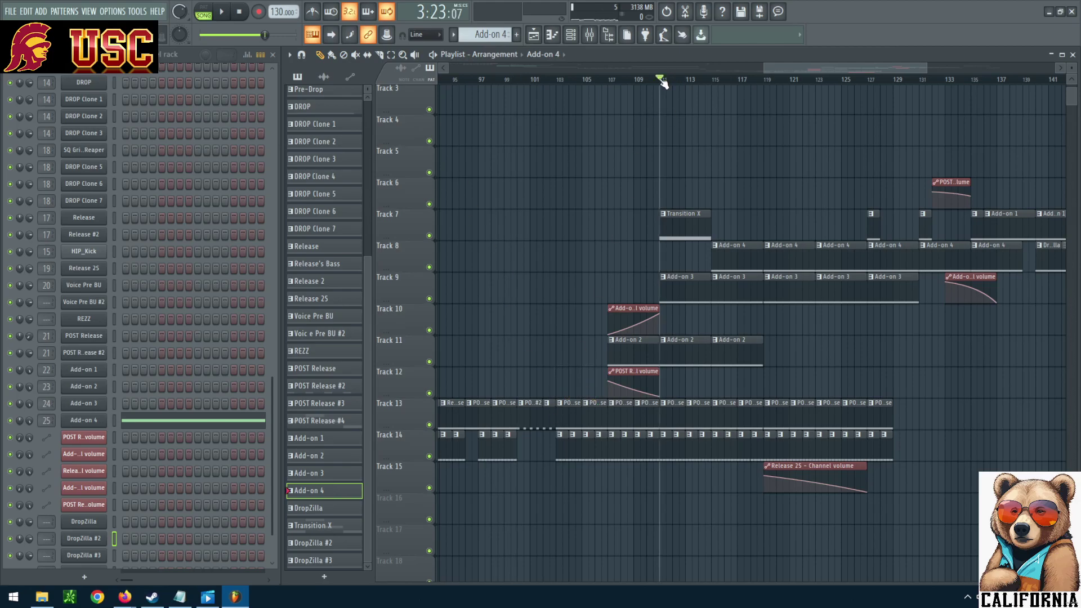
click(223, 13)
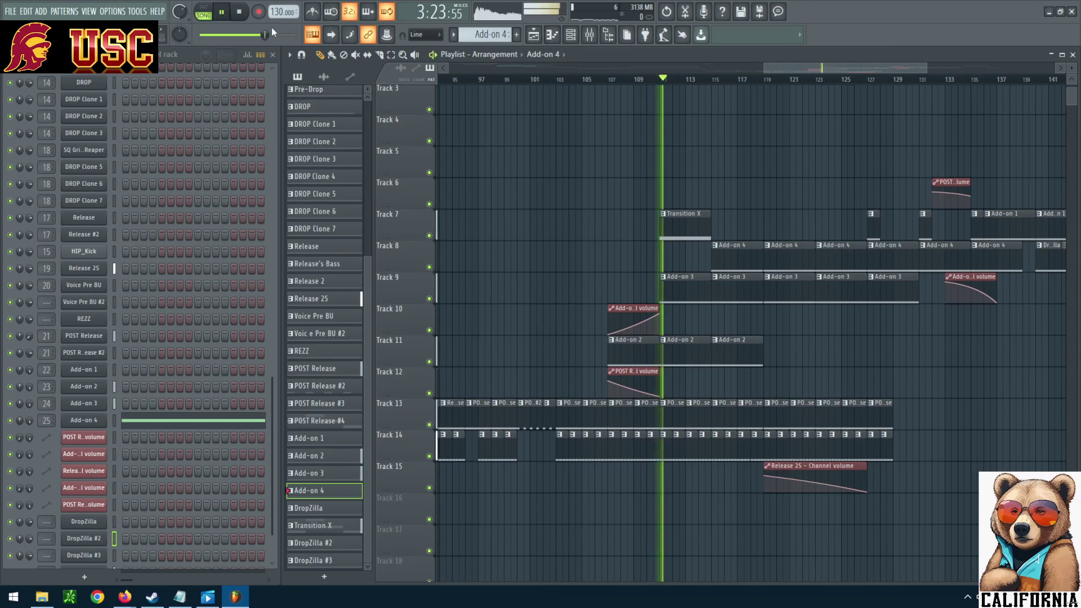
click(240, 14)
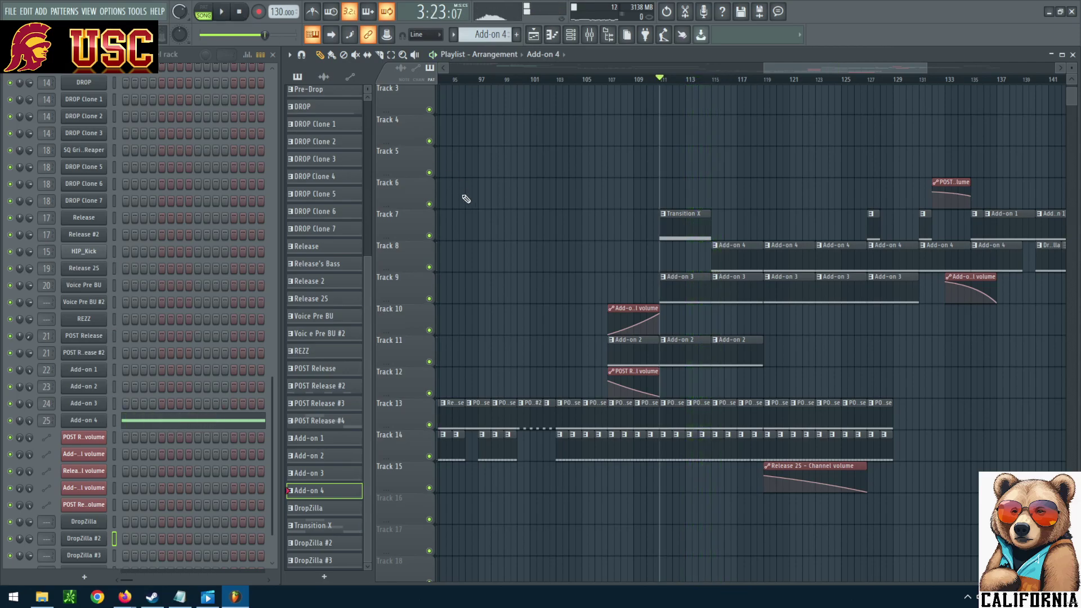
click(692, 225)
click(712, 220)
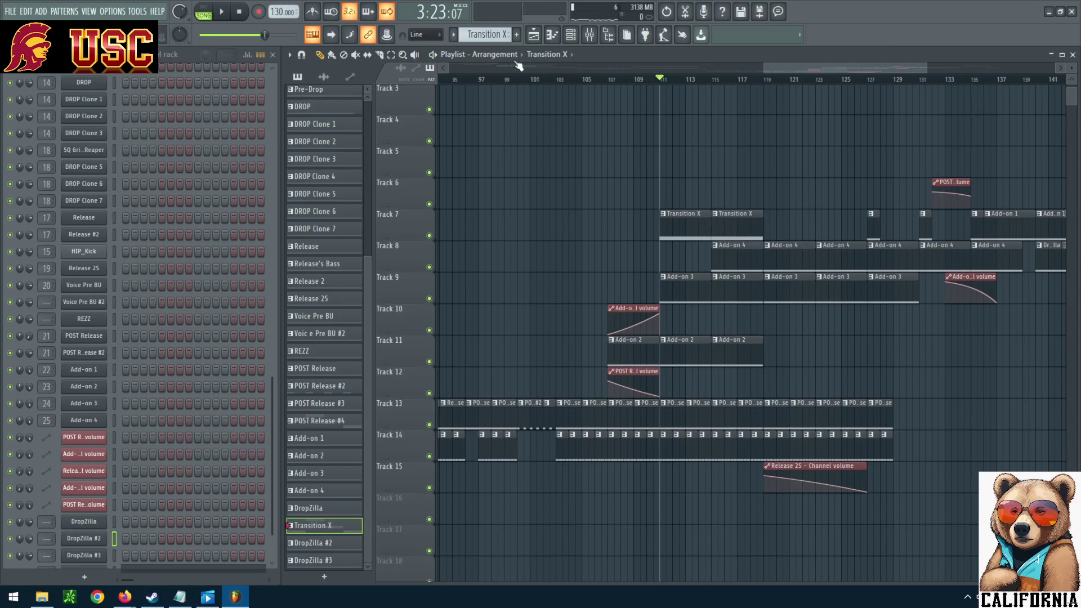
click(223, 10)
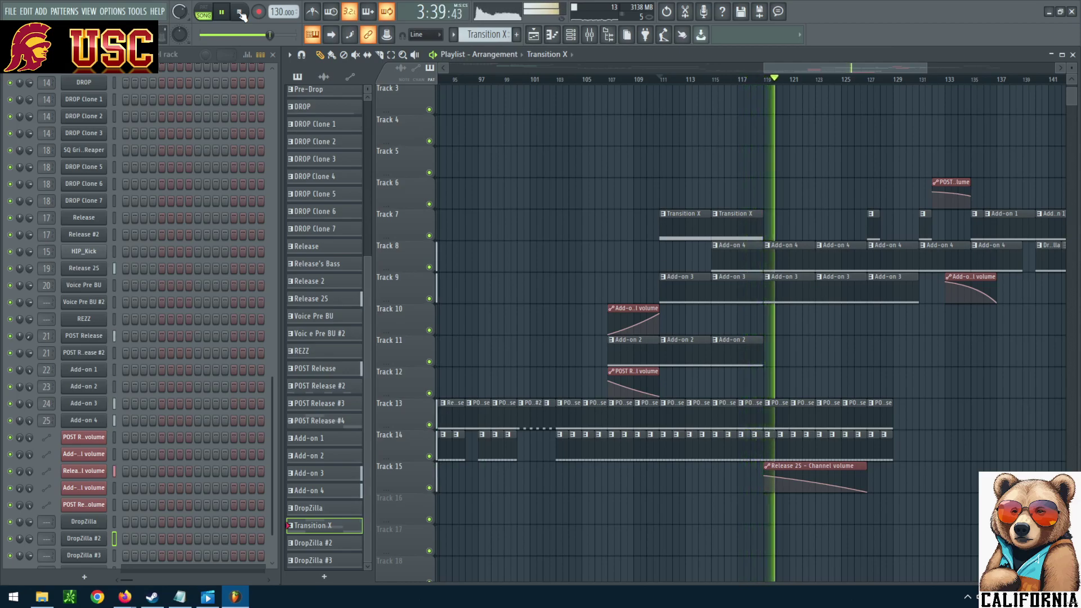
Step: Stop playback and delete the second Transition X clip at bar 115 on Track 7
click(241, 13)
right_click(738, 231)
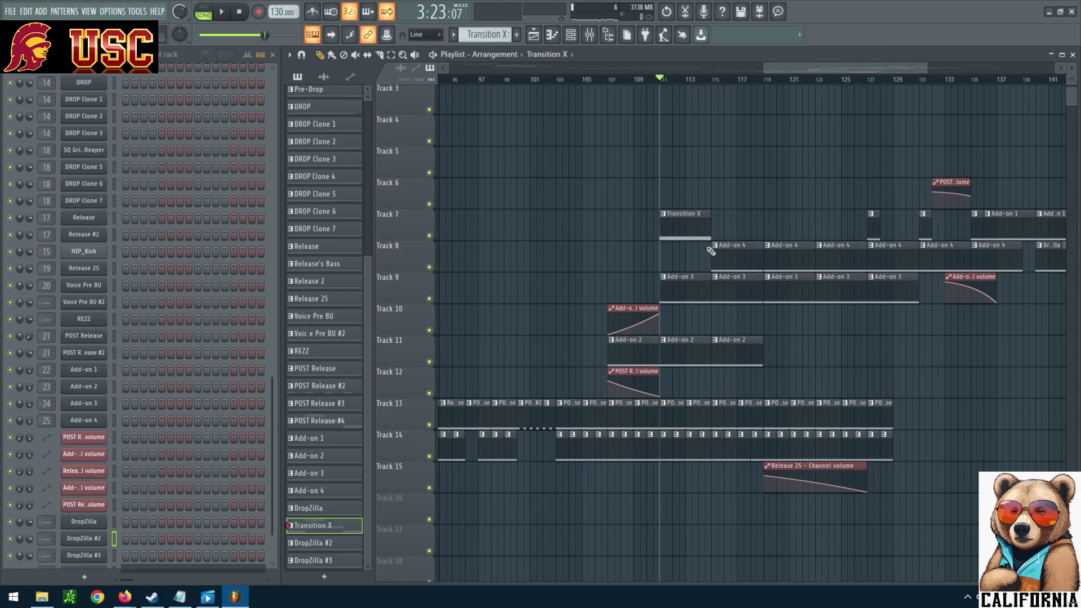
Step: Inspect the notes of the Add-on 4 pattern and the preset used by its Nexus instrument
double_click(736, 259)
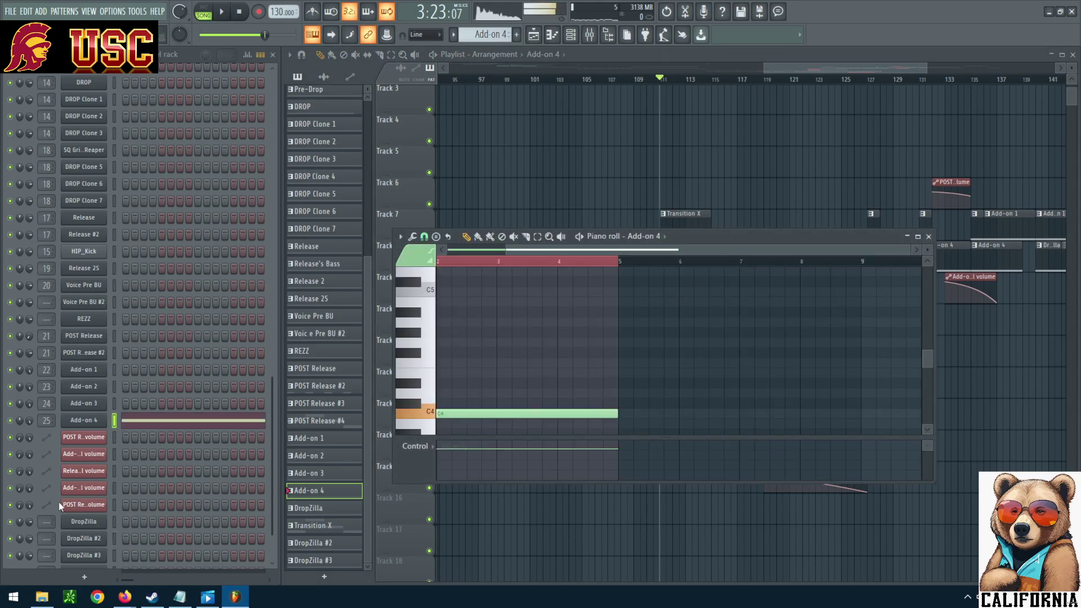
click(929, 237)
click(84, 422)
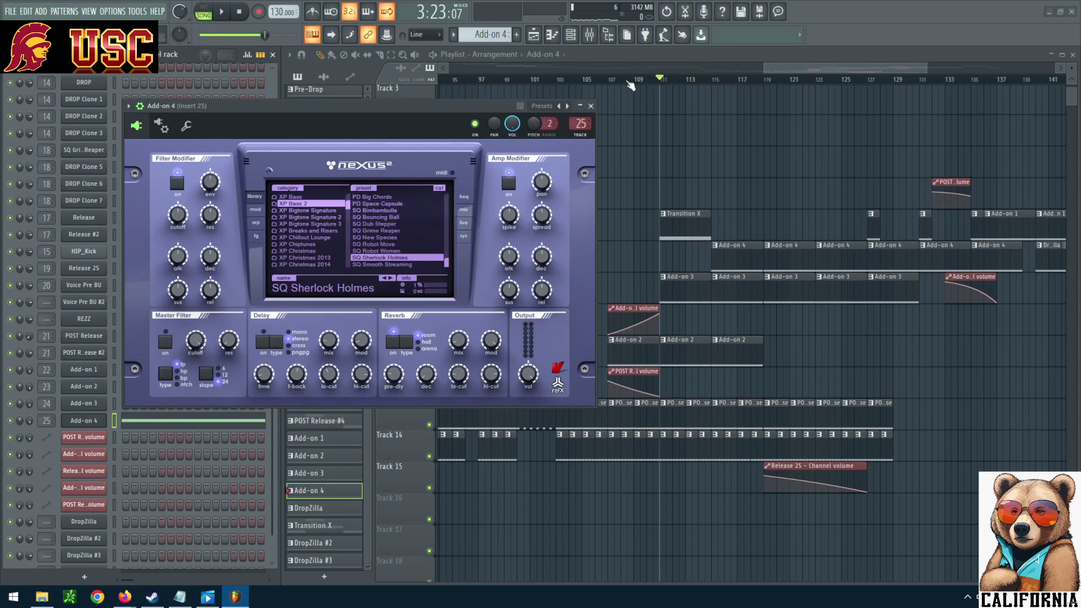
click(591, 107)
Step: Open the Transition X pattern's Nexus instrument and load the SQ Sherlock Holmes preset from the XP Bass 2 category
double_click(665, 223)
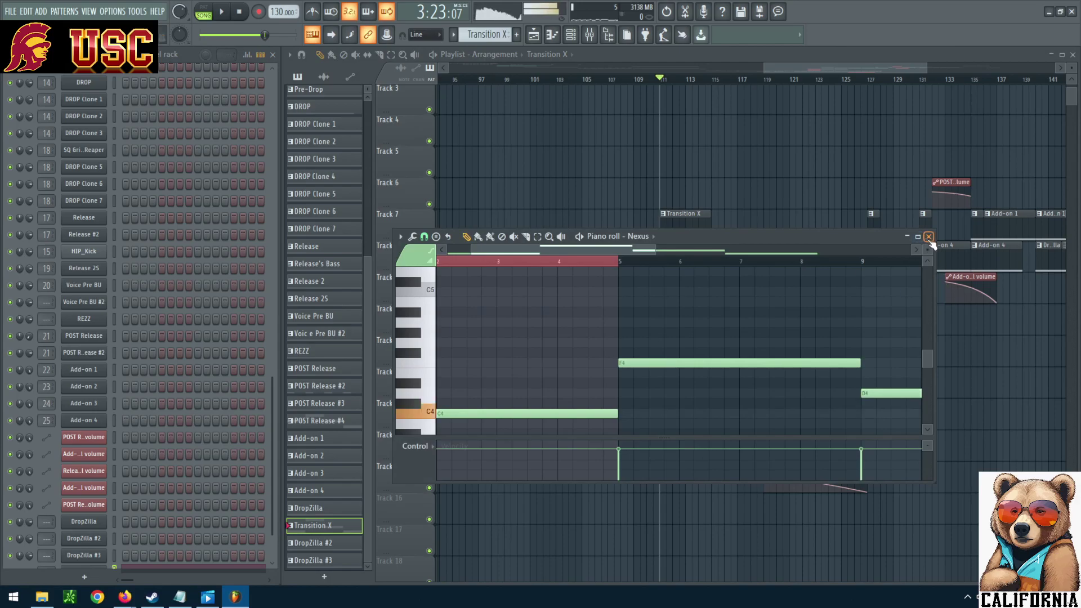
scroll(203, 467, down, 2)
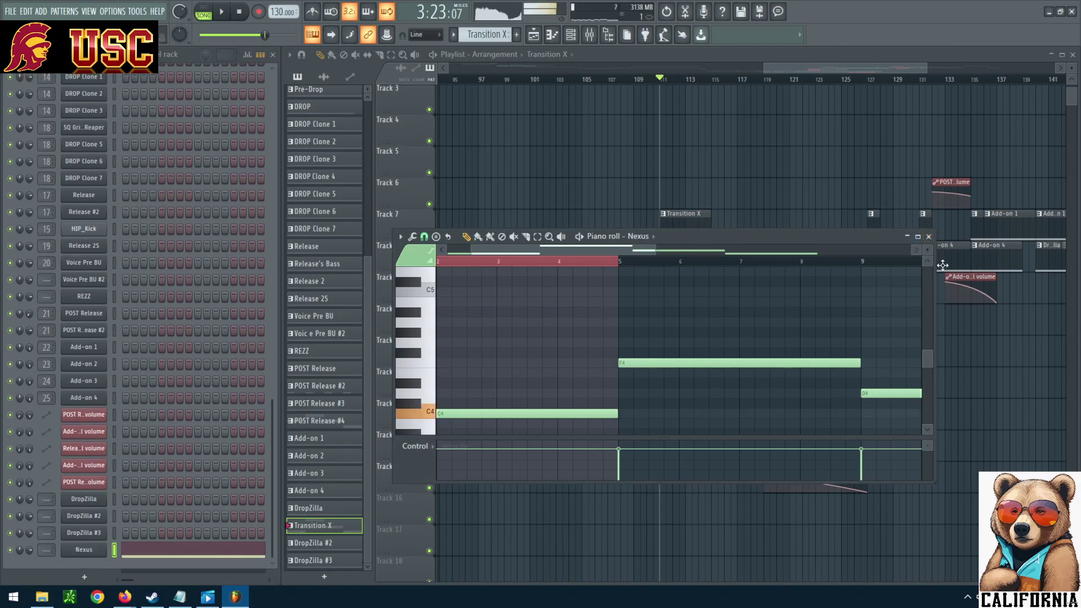
click(929, 237)
click(88, 553)
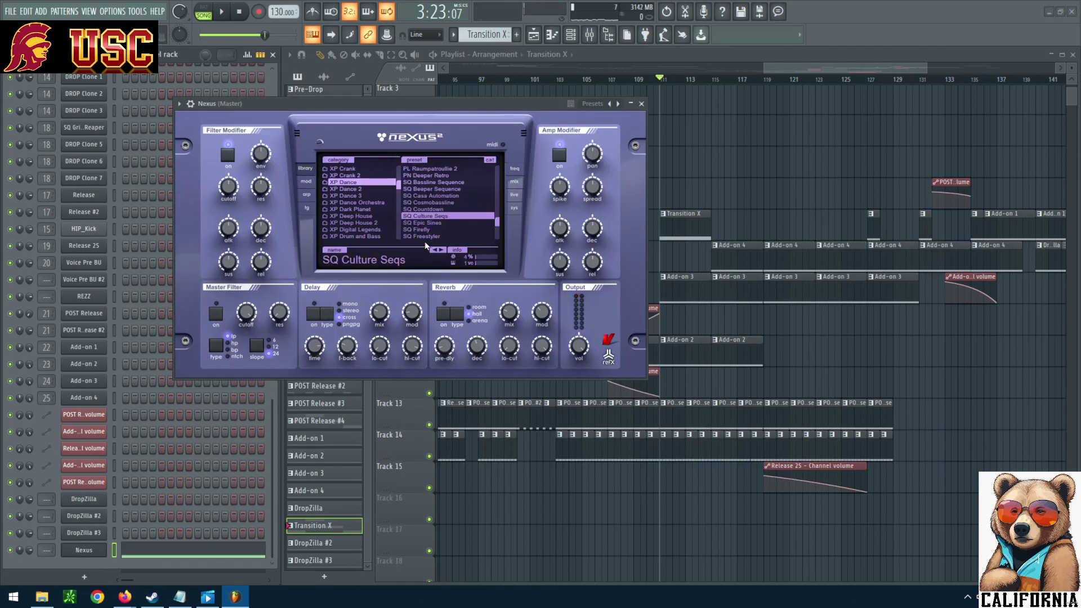
scroll(373, 192, up, 4)
click(366, 182)
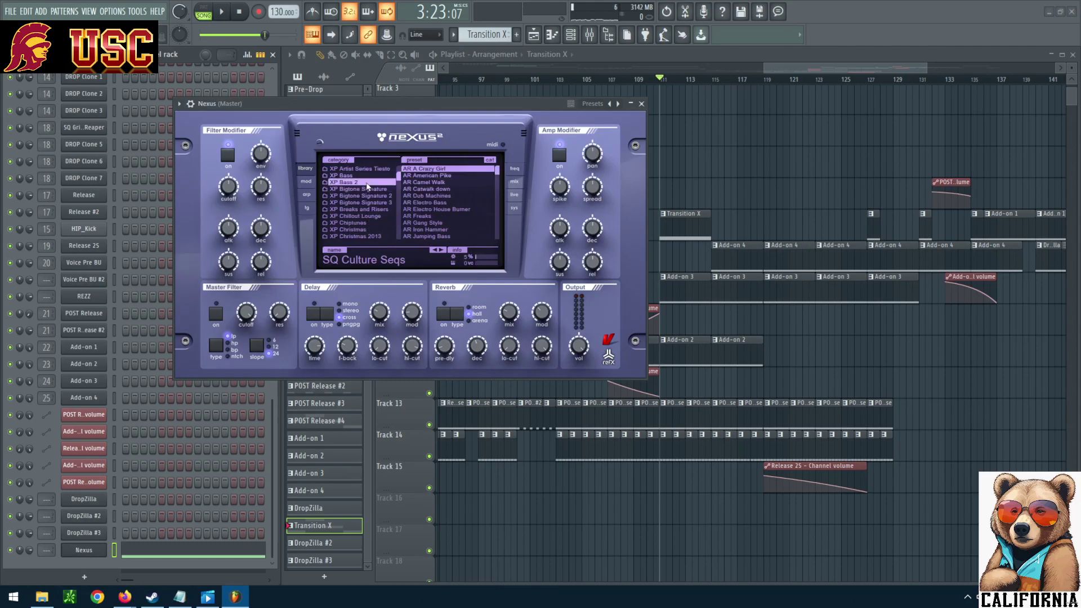
scroll(447, 200, down, 5)
scroll(469, 236, down, 6)
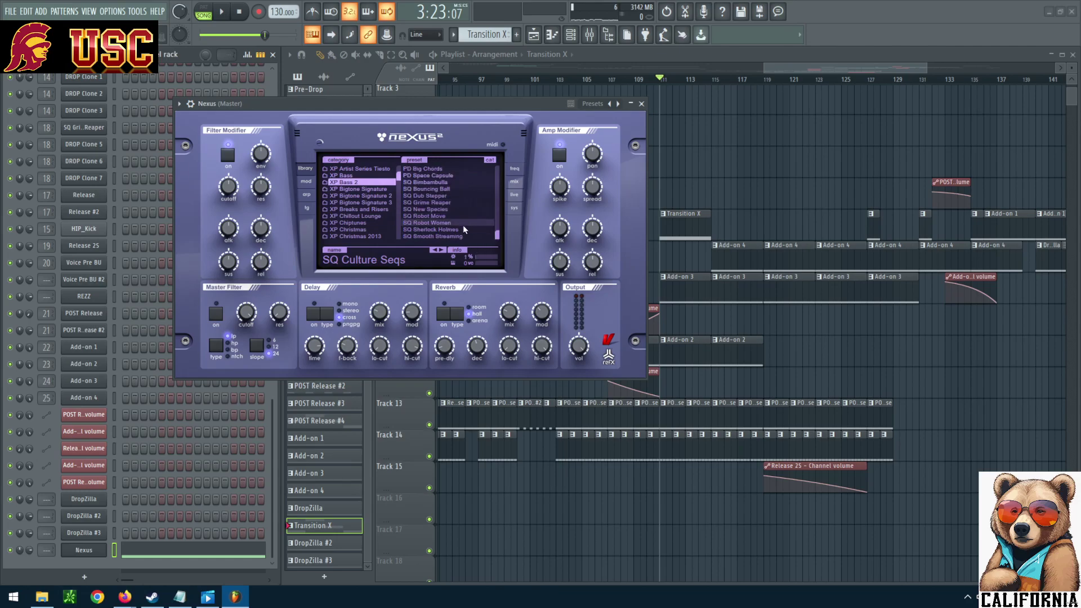
click(463, 230)
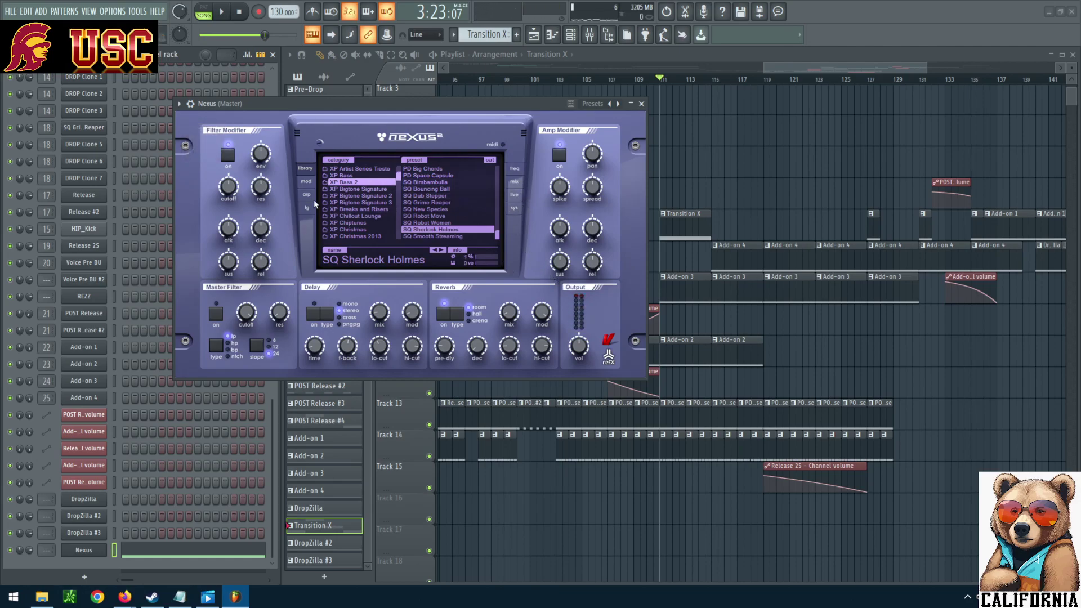
Step: Switch off layers 1 and 2 of the Nexus preset, keep layer 3 active, and audition the song from bar 111
click(309, 184)
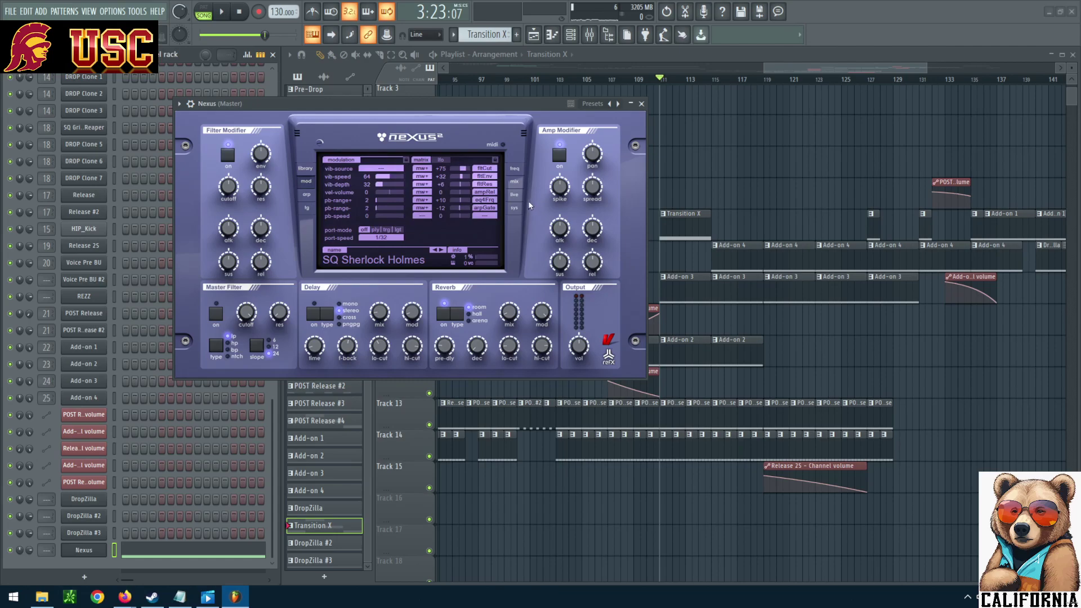
click(518, 188)
click(427, 161)
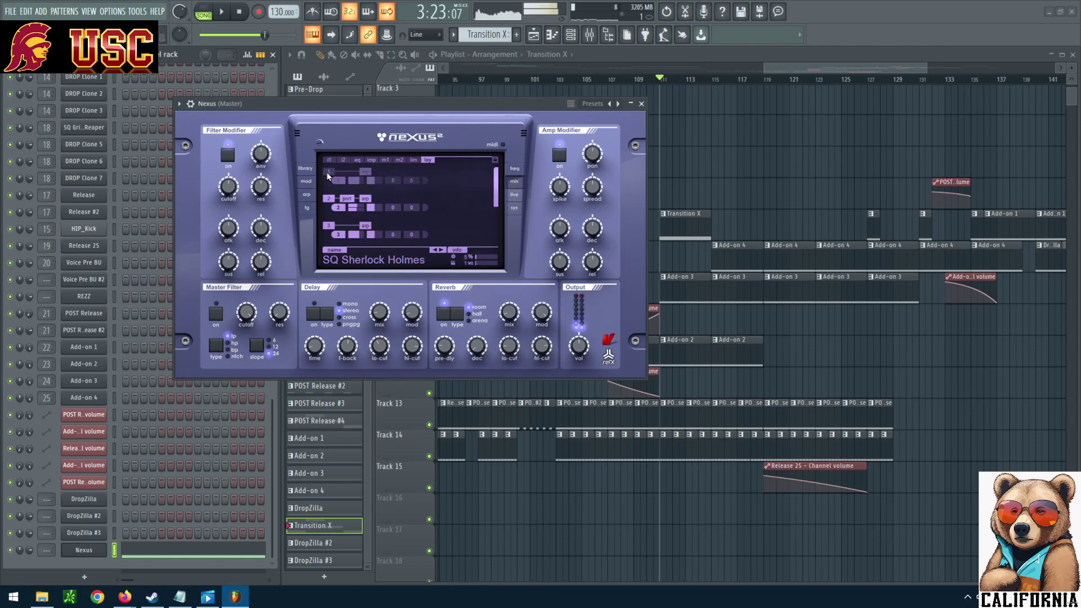
click(329, 198)
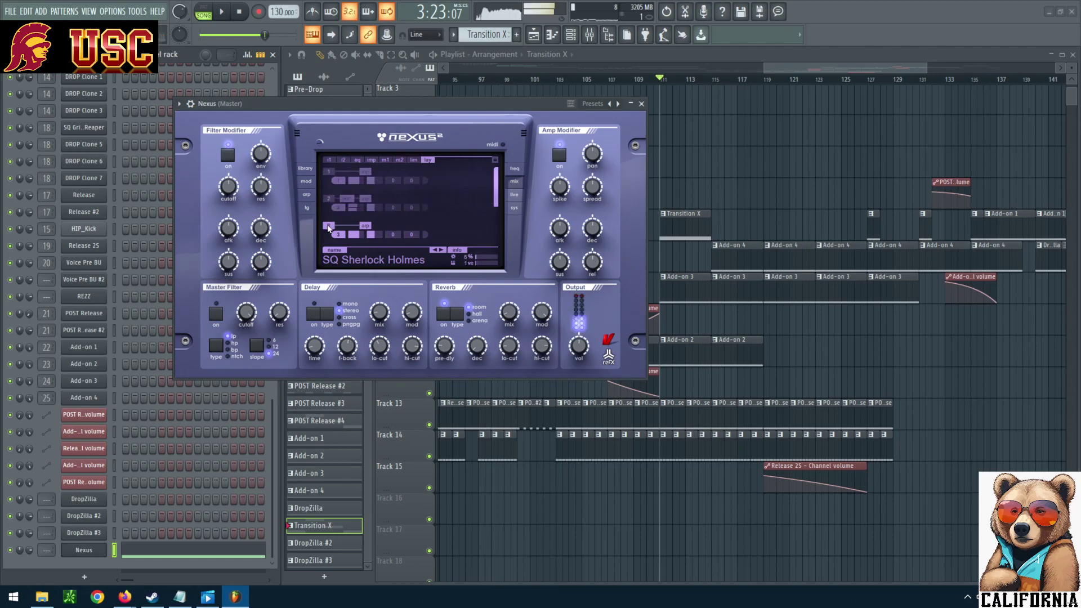
drag(455, 108, 325, 106)
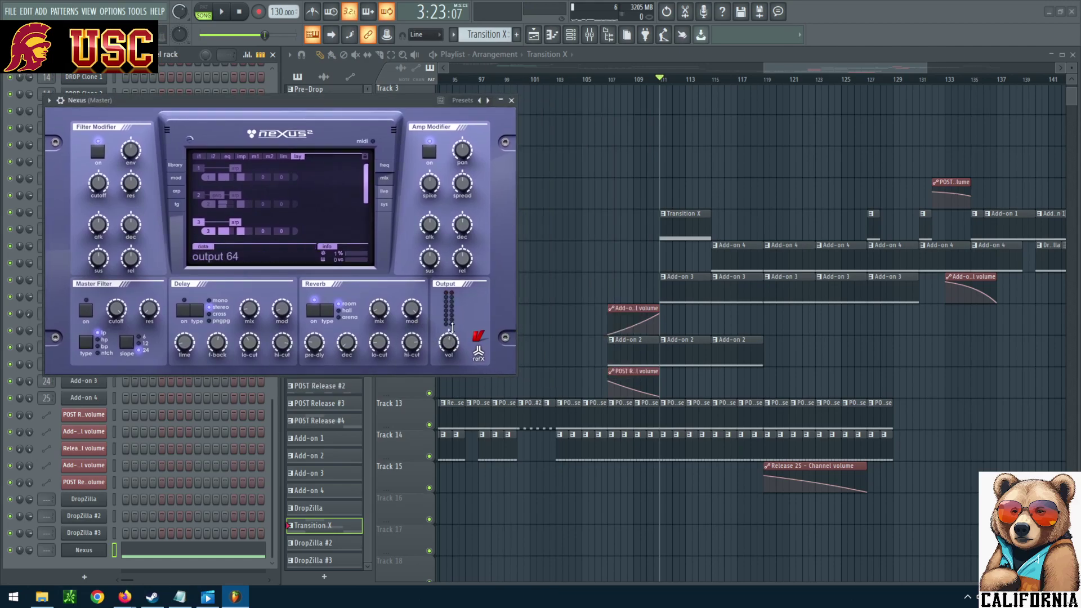
click(221, 16)
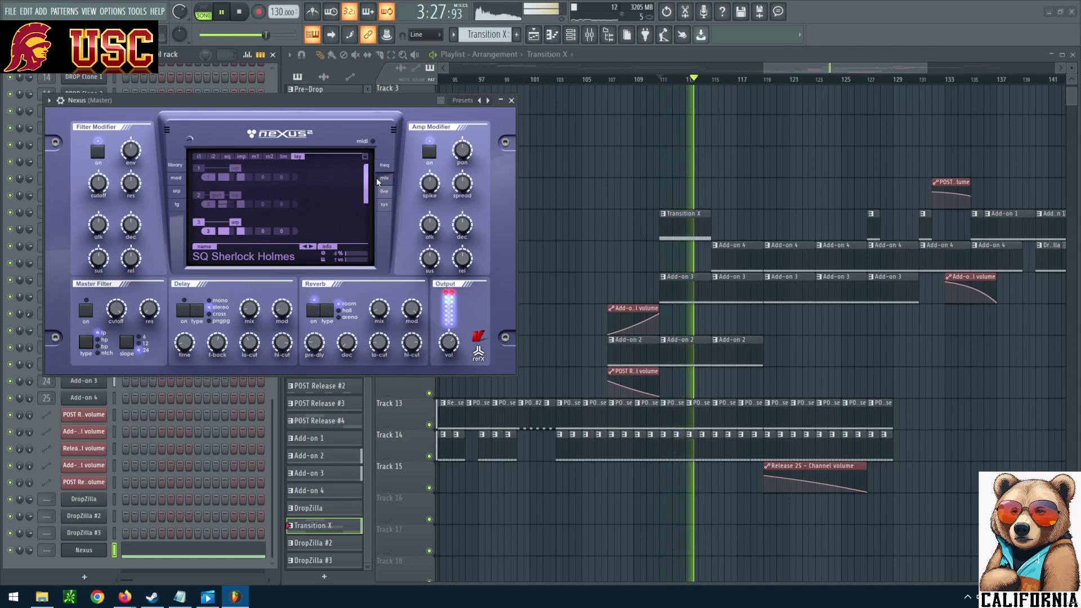
mouse_move(454, 287)
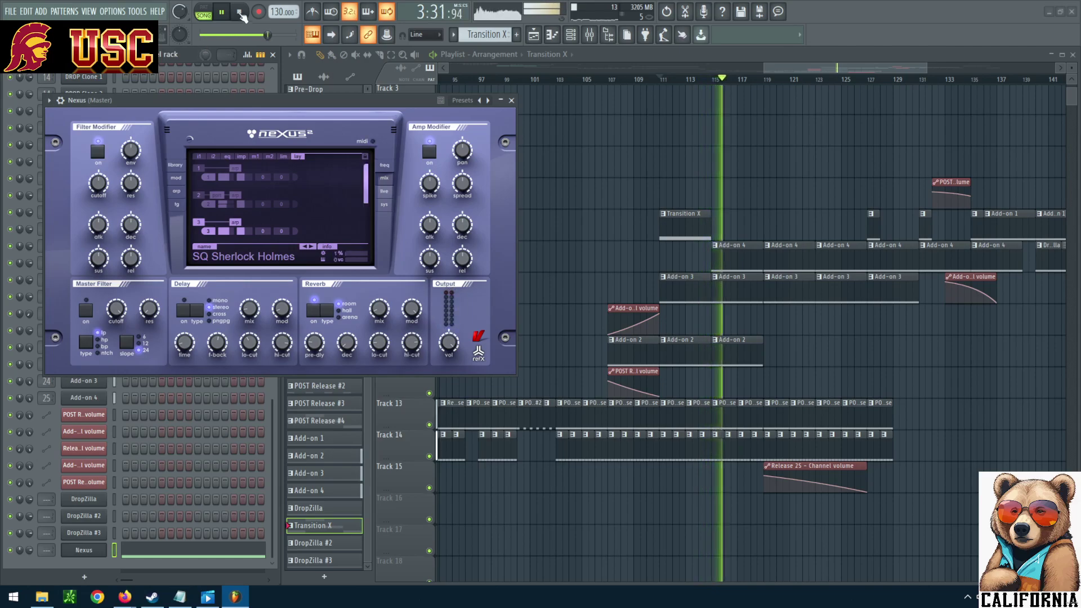
click(241, 15)
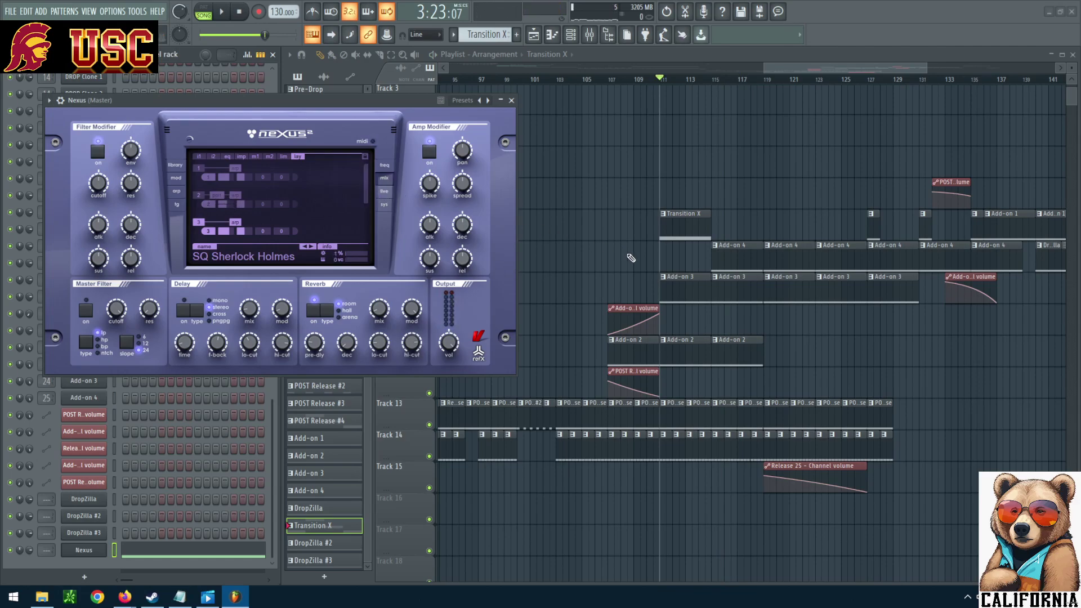
Step: Try the Transition X clip on Track 6 near bar 115 and audition from bar 111
drag(683, 238, 729, 207)
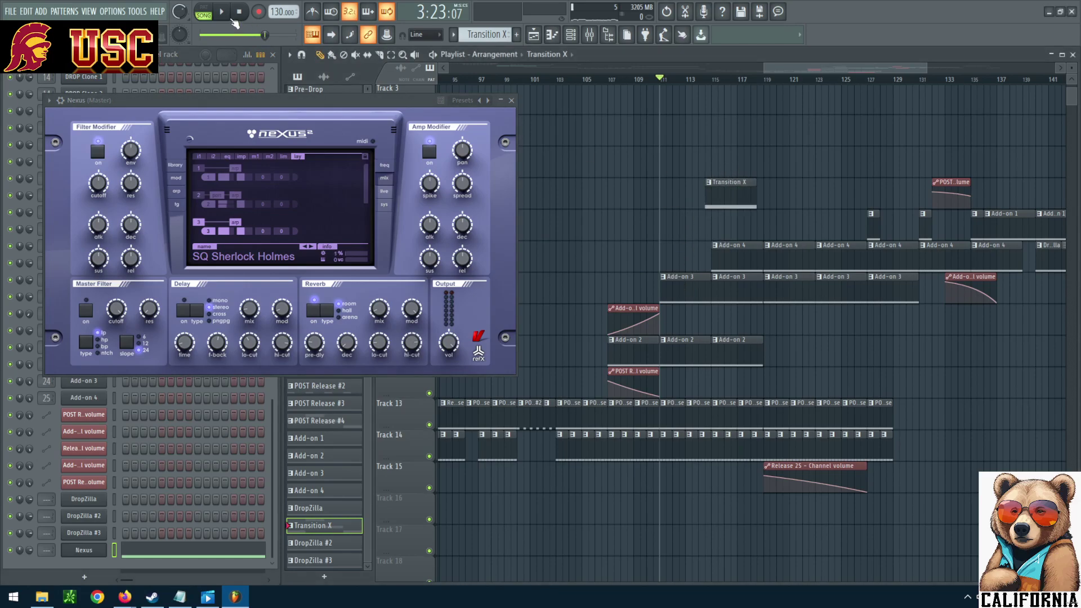
key(space)
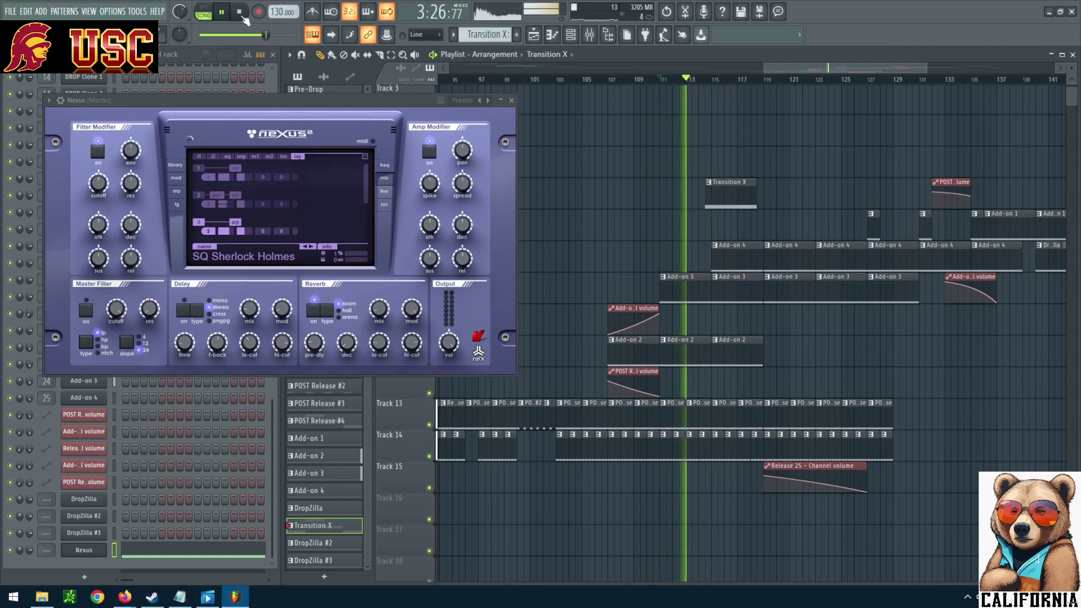
click(240, 14)
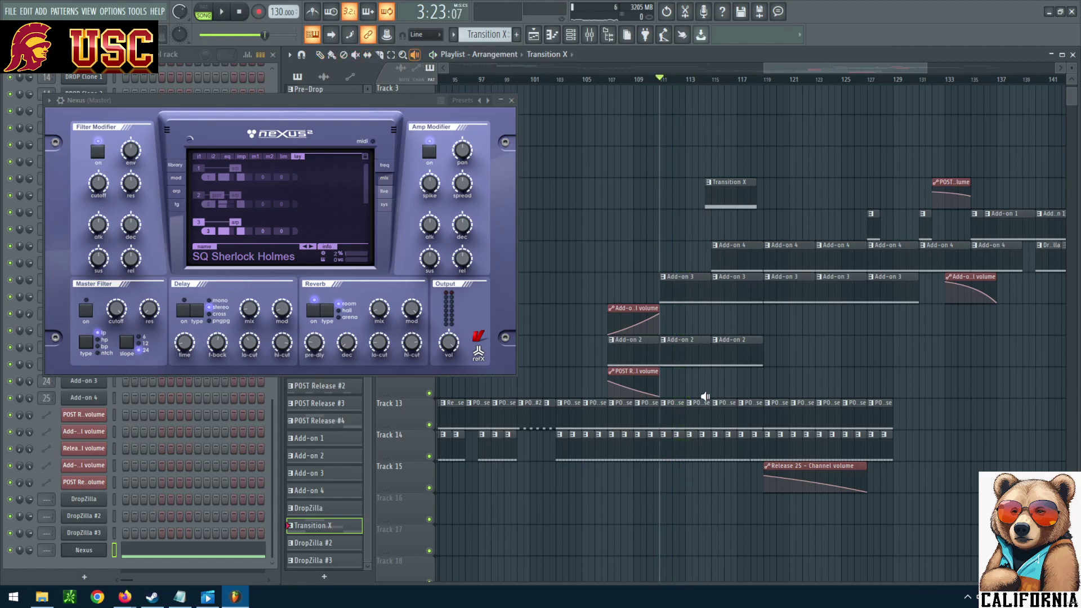
Step: Audition the Add-on 3, Transition X and Add-on 2 clips individually in the playlist
click(688, 277)
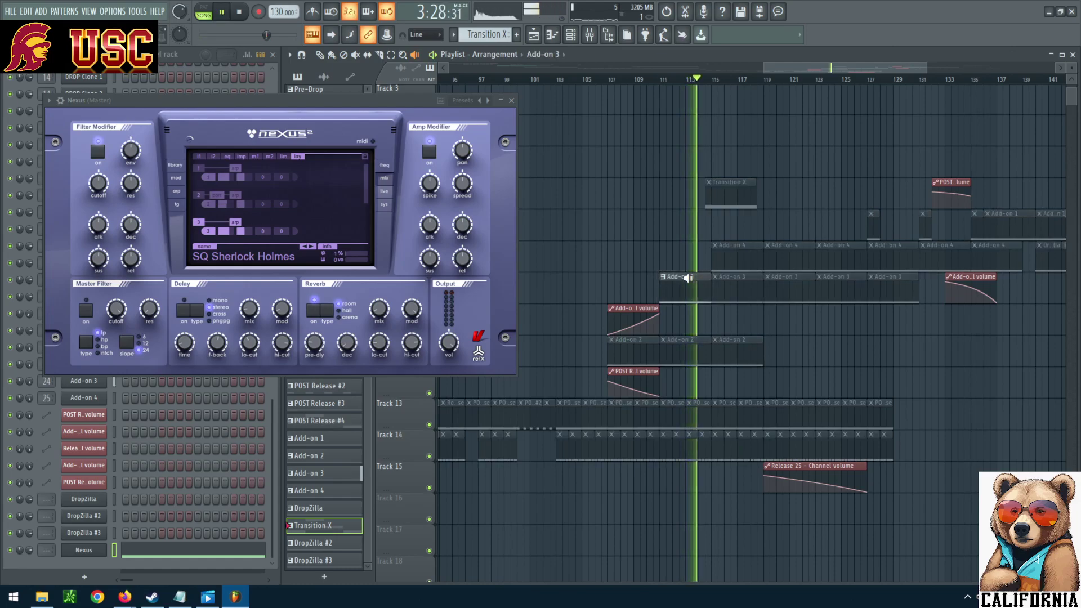
key(space)
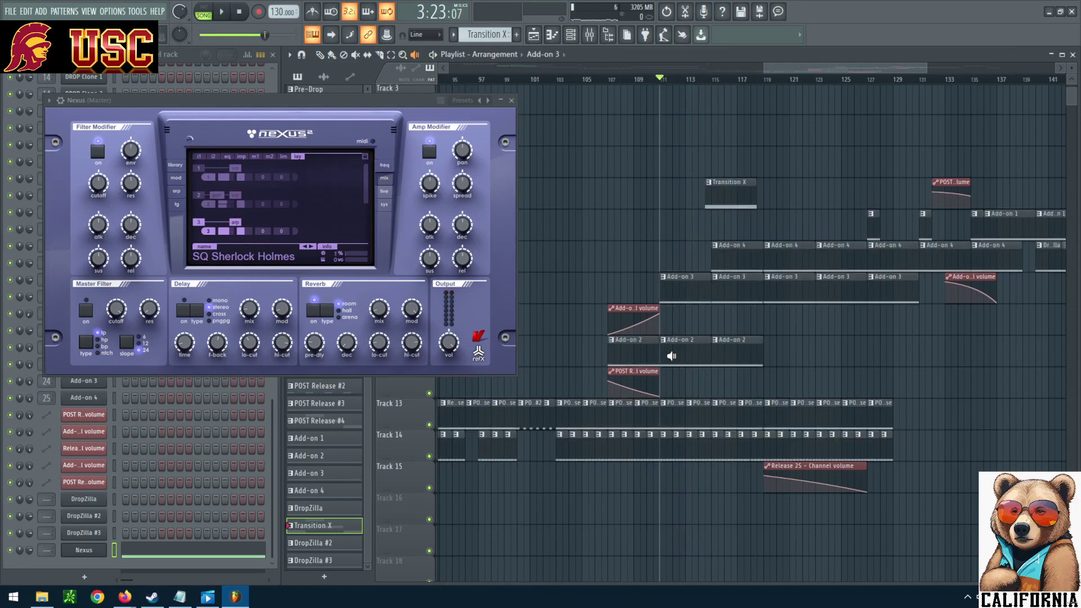
click(736, 195)
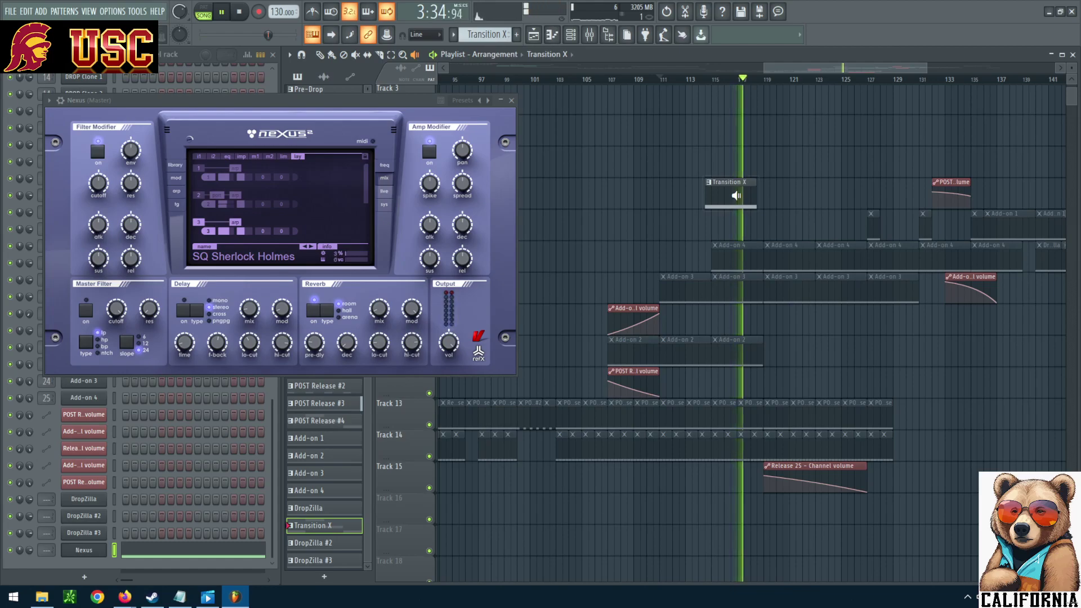
click(666, 362)
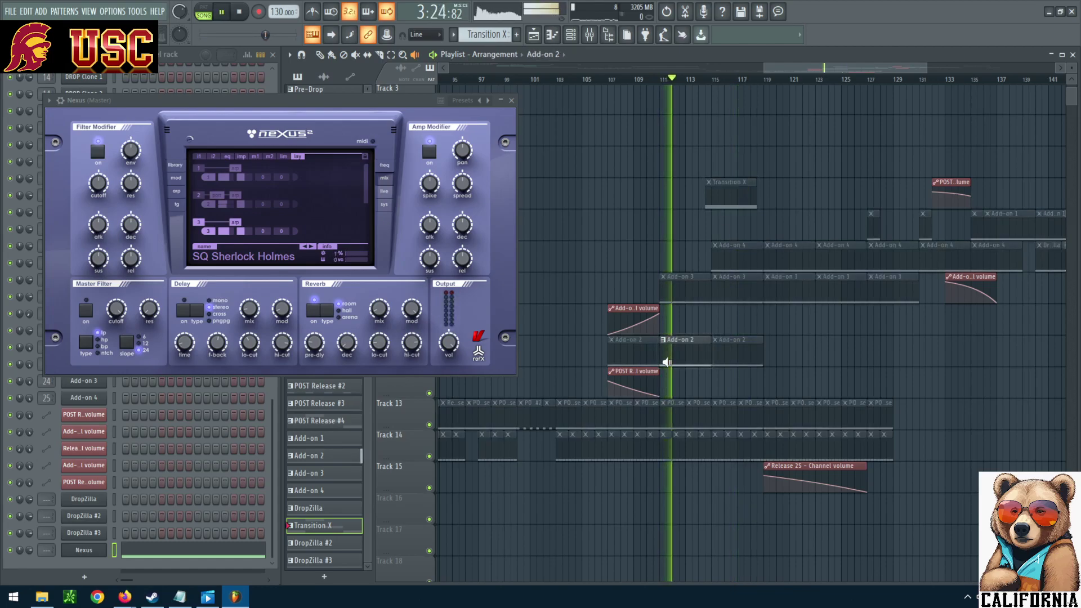
click(740, 357)
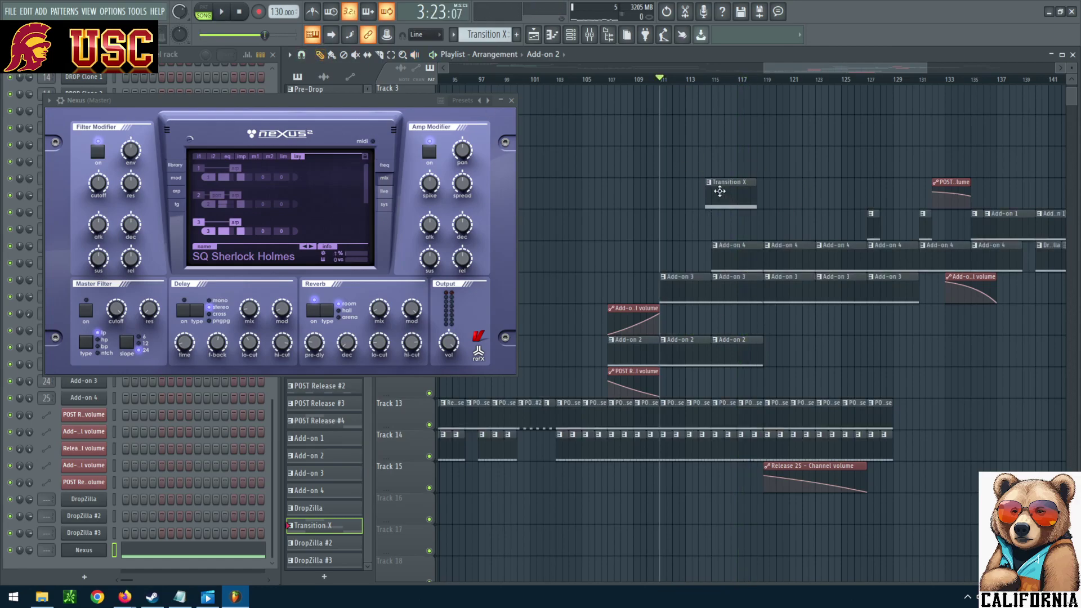
Step: Return Transition X to Track 7 at bar 111 and audition it with the Add-on 3 and Add-on 2 clips there muted
drag(718, 191, 669, 235)
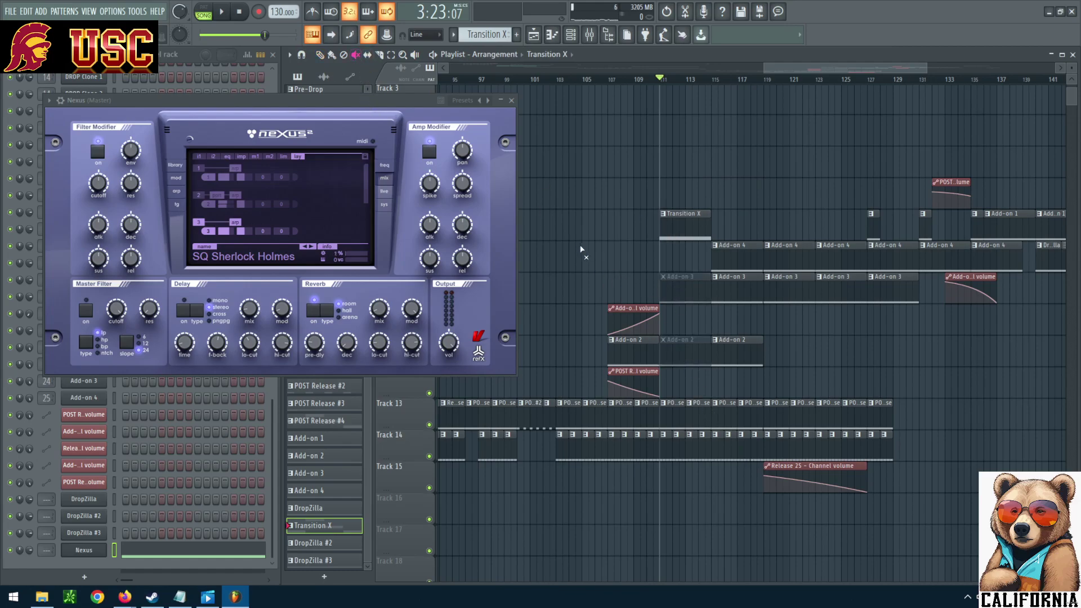
key(space)
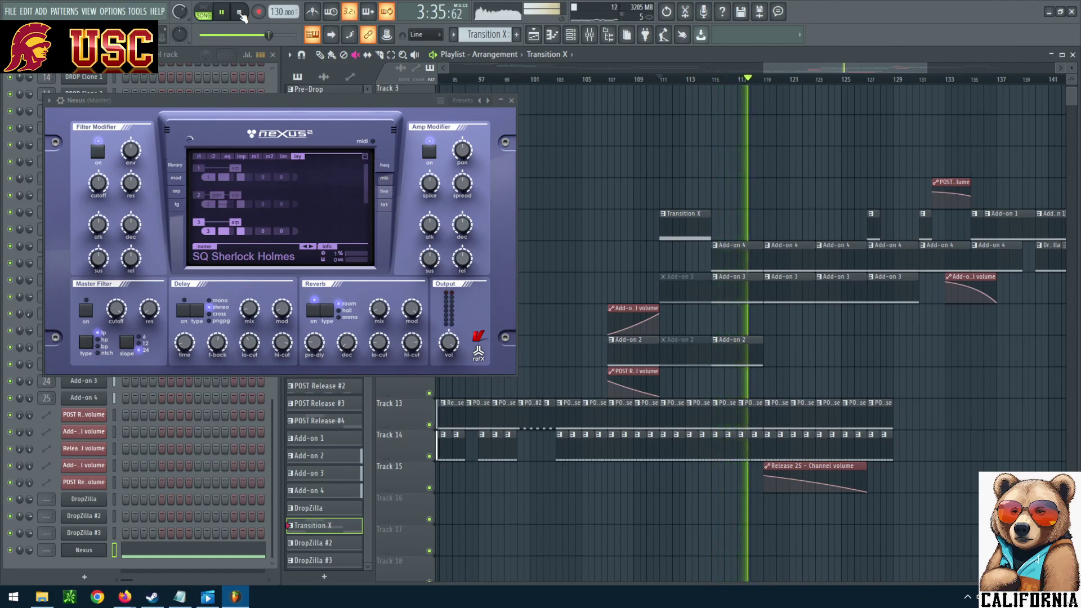
click(239, 12)
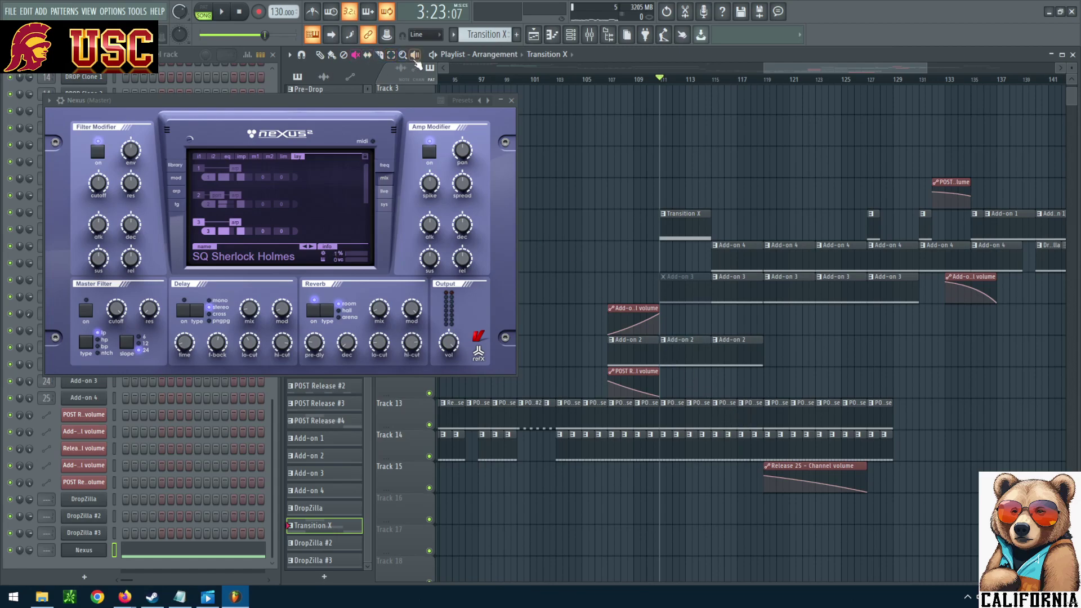
click(666, 346)
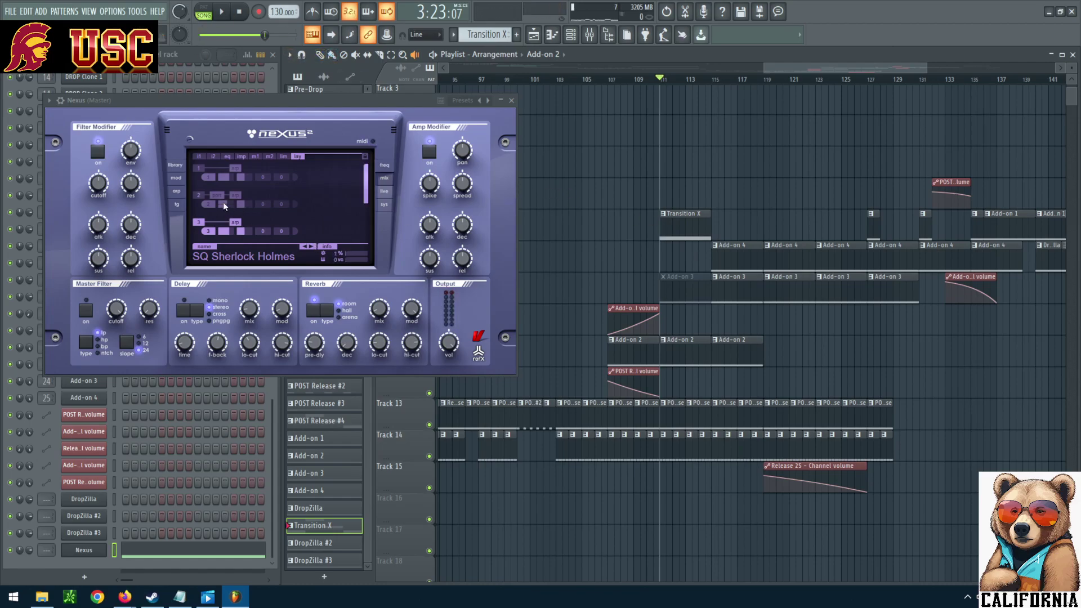
Step: Switch Nexus layers 1 and 2 back on and layer 3 off, and audition the song from bar 111
click(199, 168)
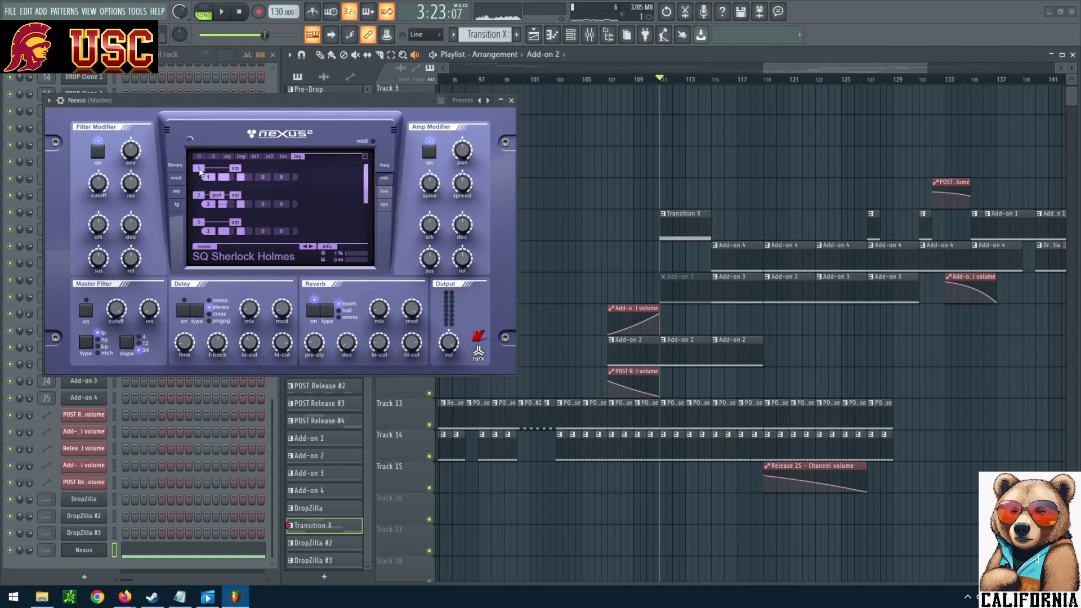
scroll(202, 224, down, 1)
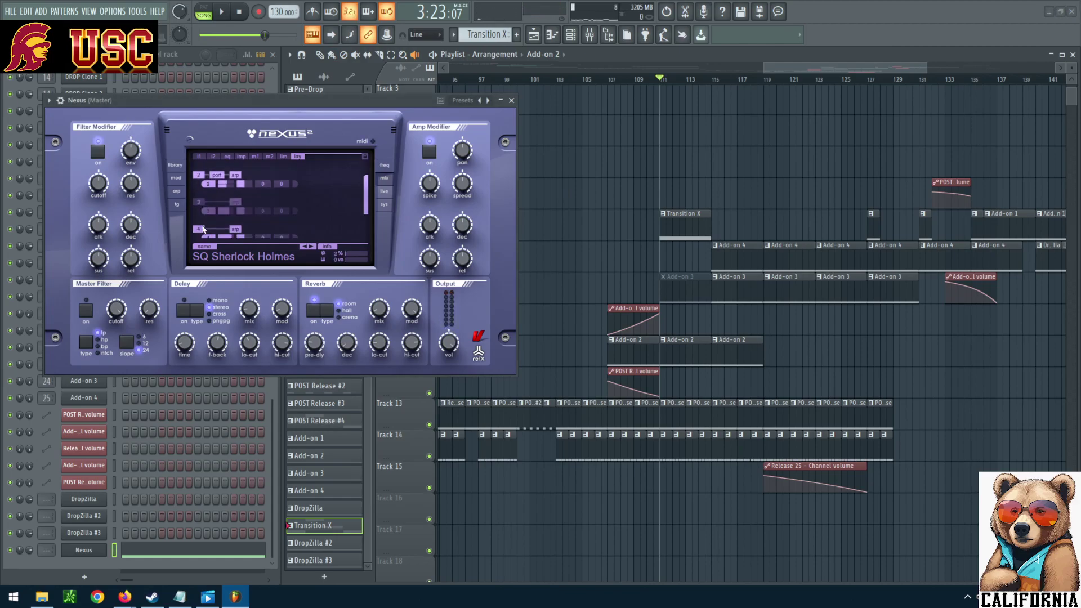
scroll(202, 229, down, 1)
scroll(219, 214, up, 1)
scroll(219, 214, up, 1)
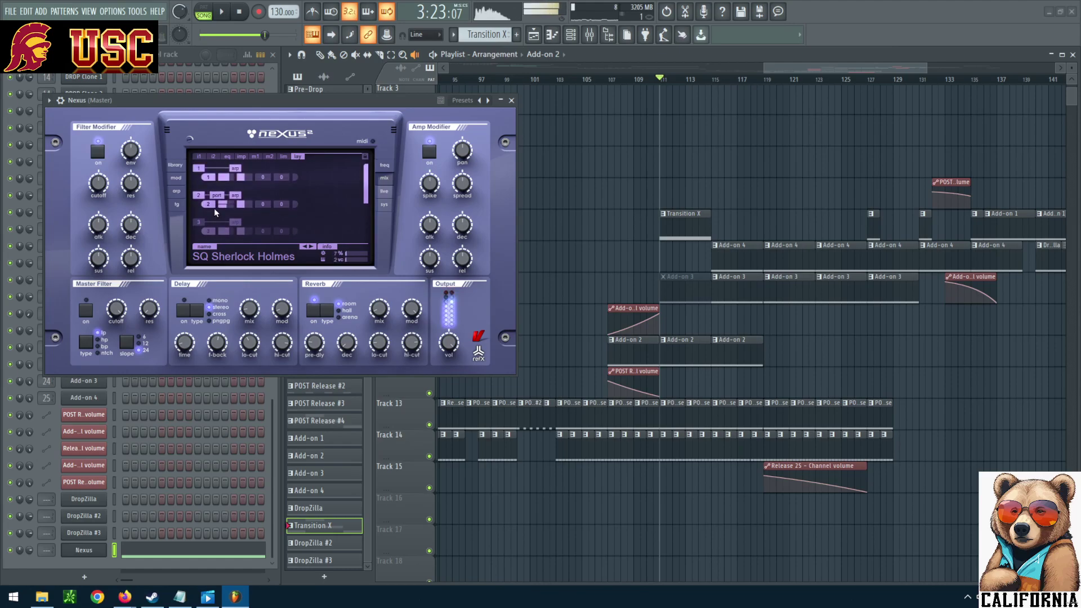
scroll(201, 197, down, 2)
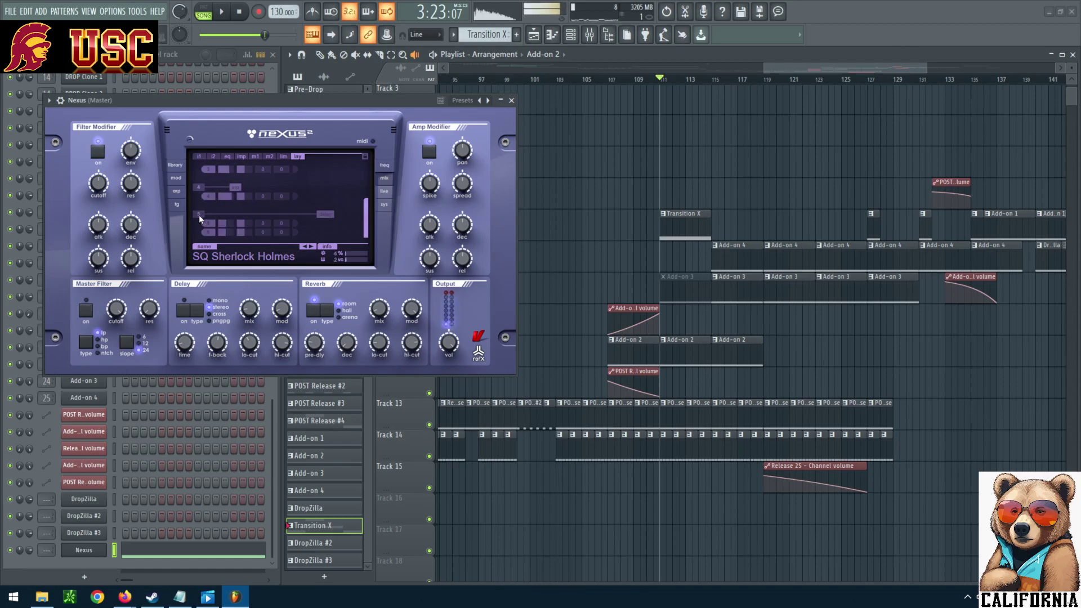
scroll(199, 217, up, 2)
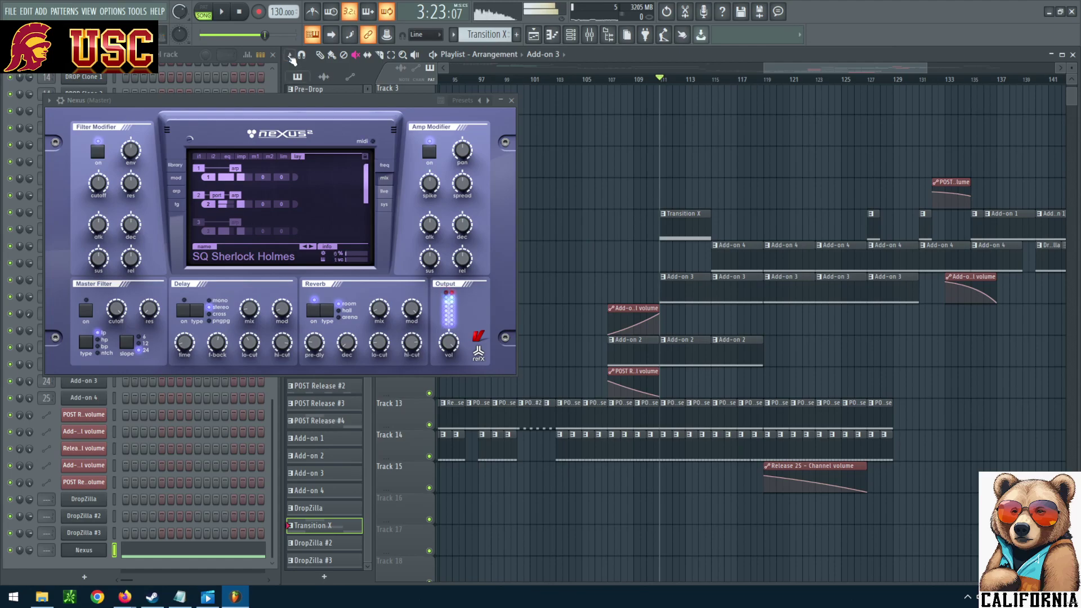
click(222, 11)
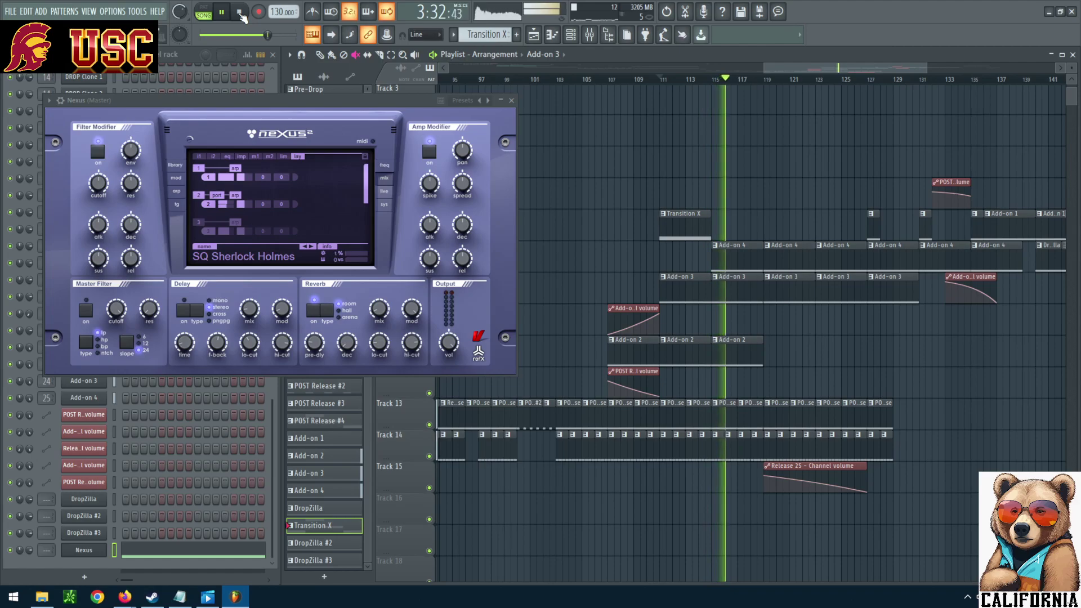
click(240, 13)
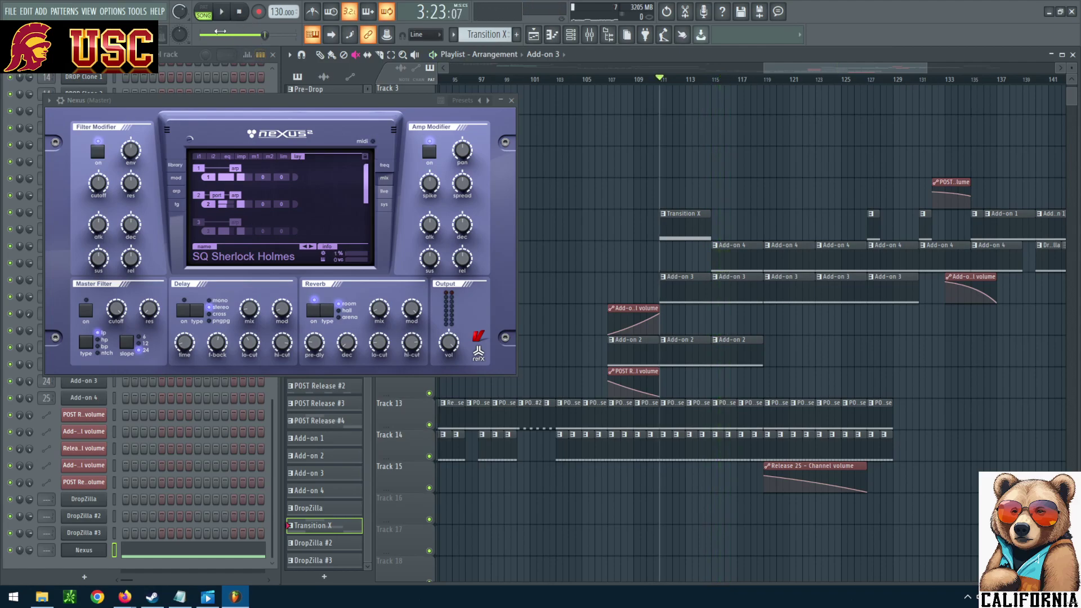
Step: Audition the song from bar 111 through the Transition X and Add-on section, and close the Nexus window
click(222, 11)
key(space)
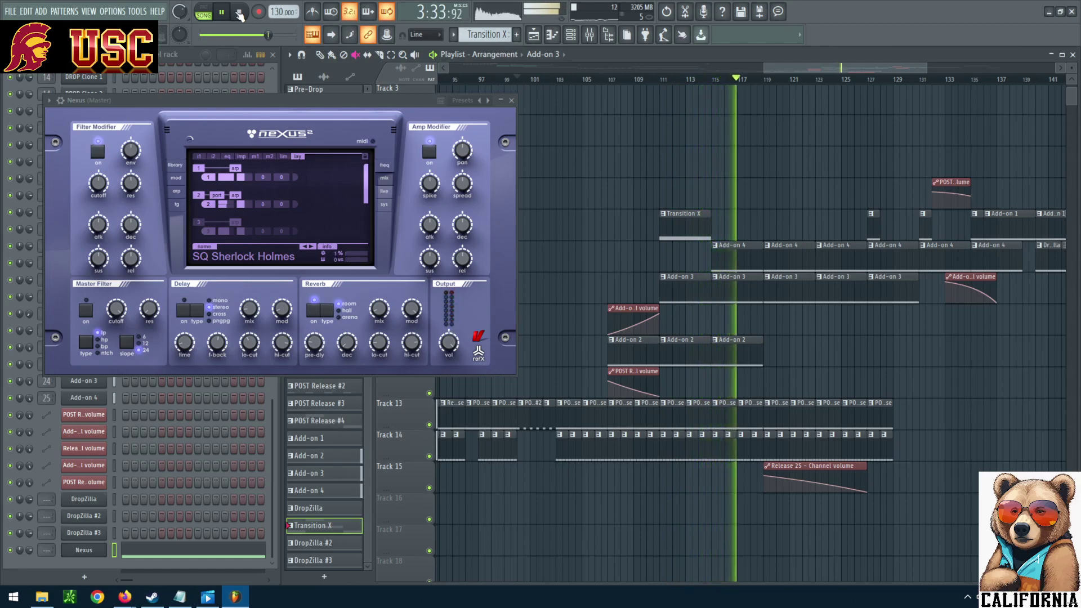
click(239, 15)
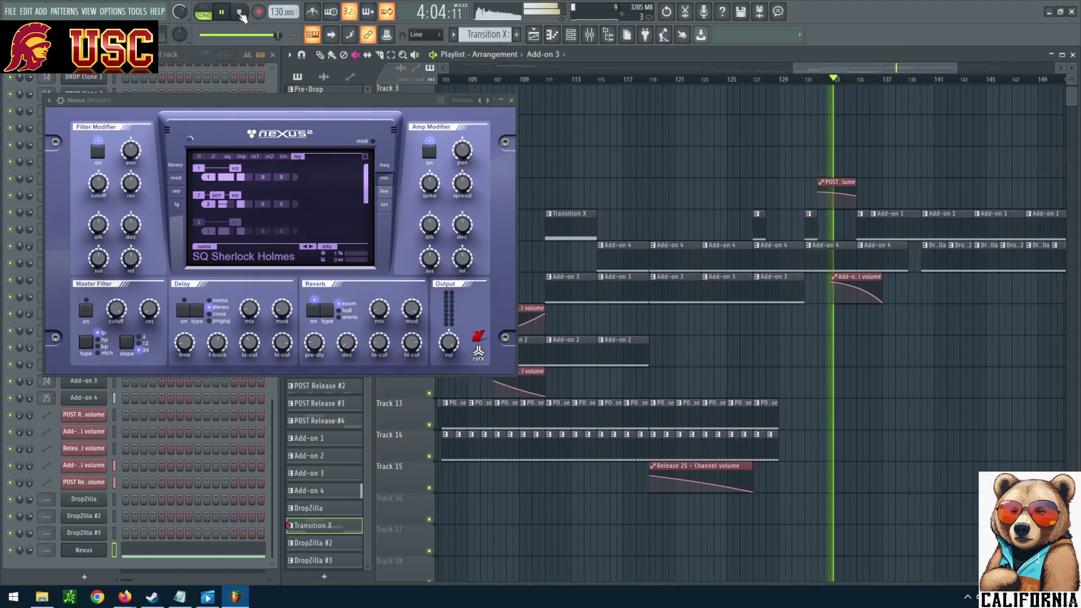
key(space)
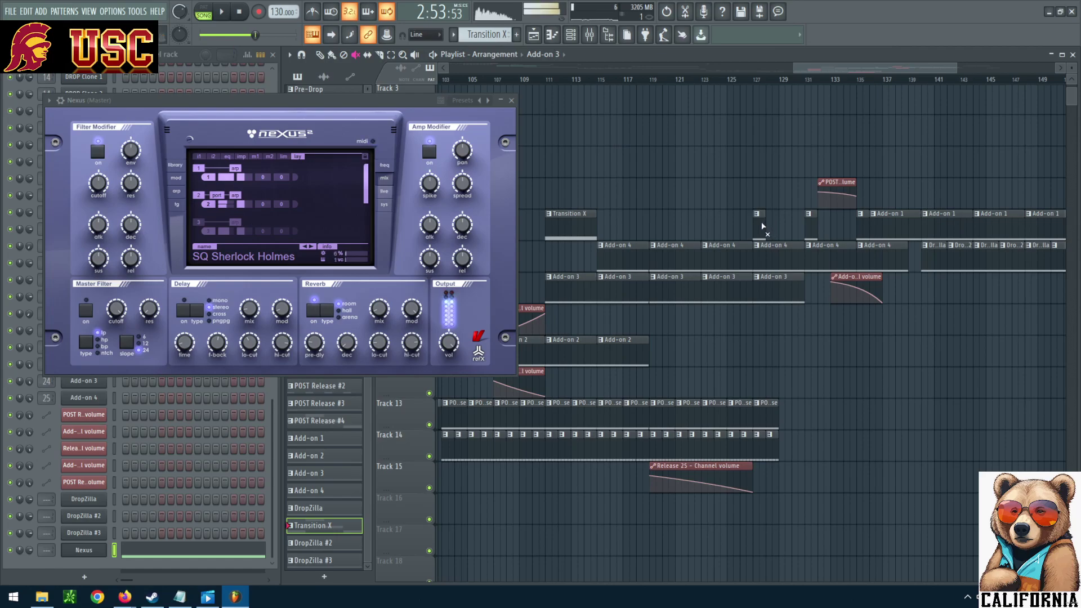
click(513, 102)
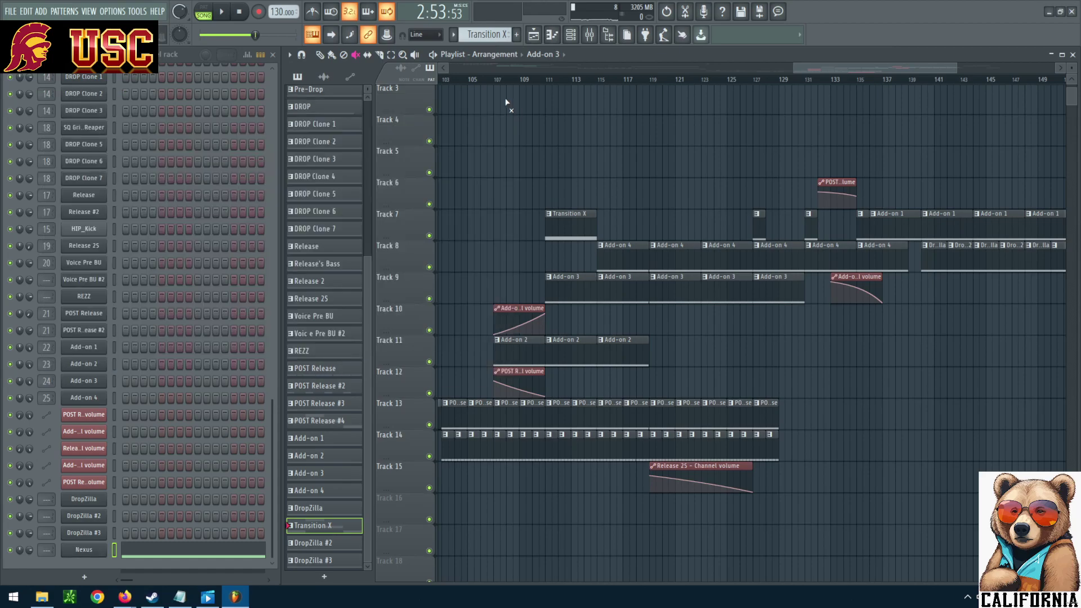
Step: Identify the short clip at bar 127 on Track 7 and rename the POST Release #2 channel as Owen Wilson
drag(758, 226, 758, 226)
click(758, 225)
click(759, 226)
click(758, 226)
right_click(70, 332)
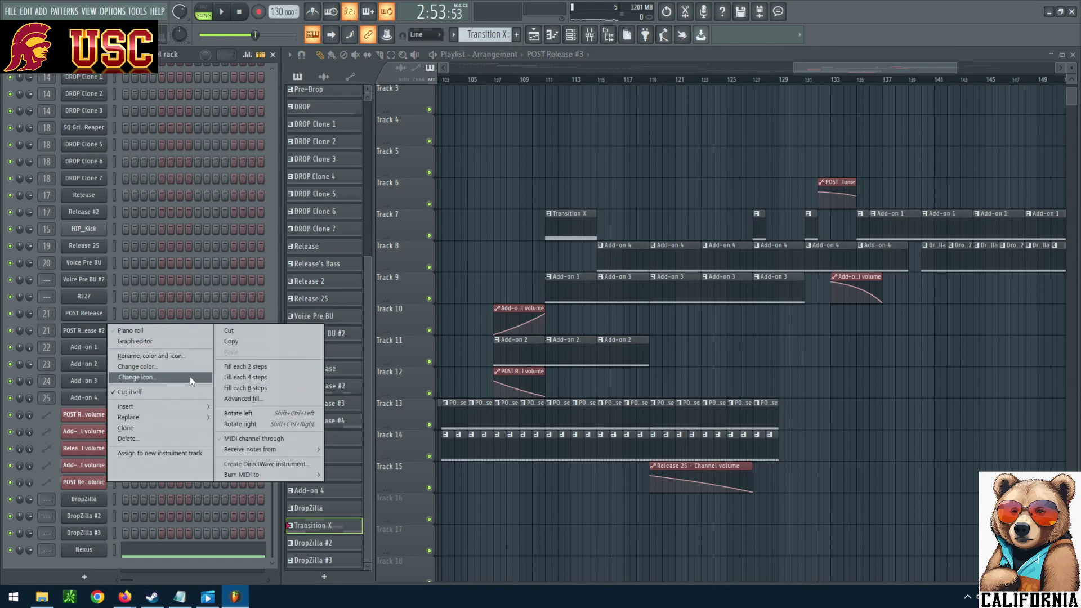
click(179, 355)
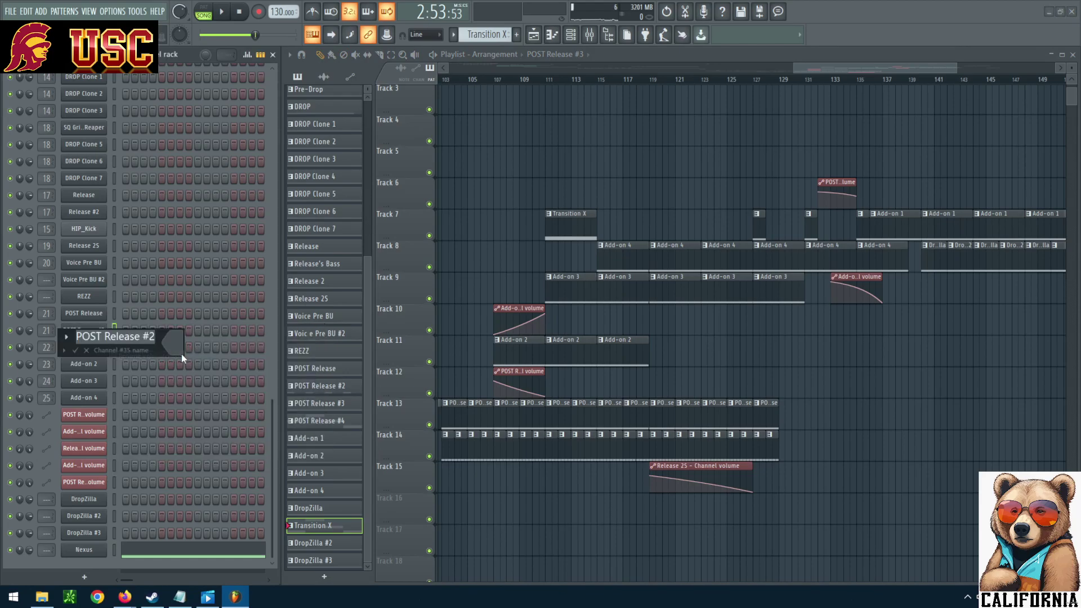
text(Wow)
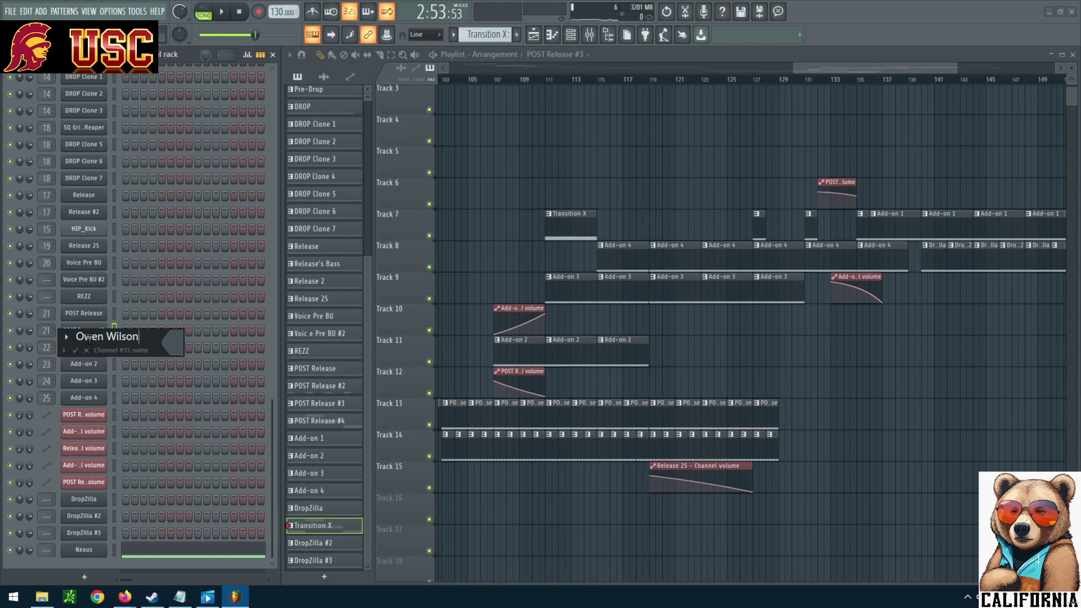
click(79, 353)
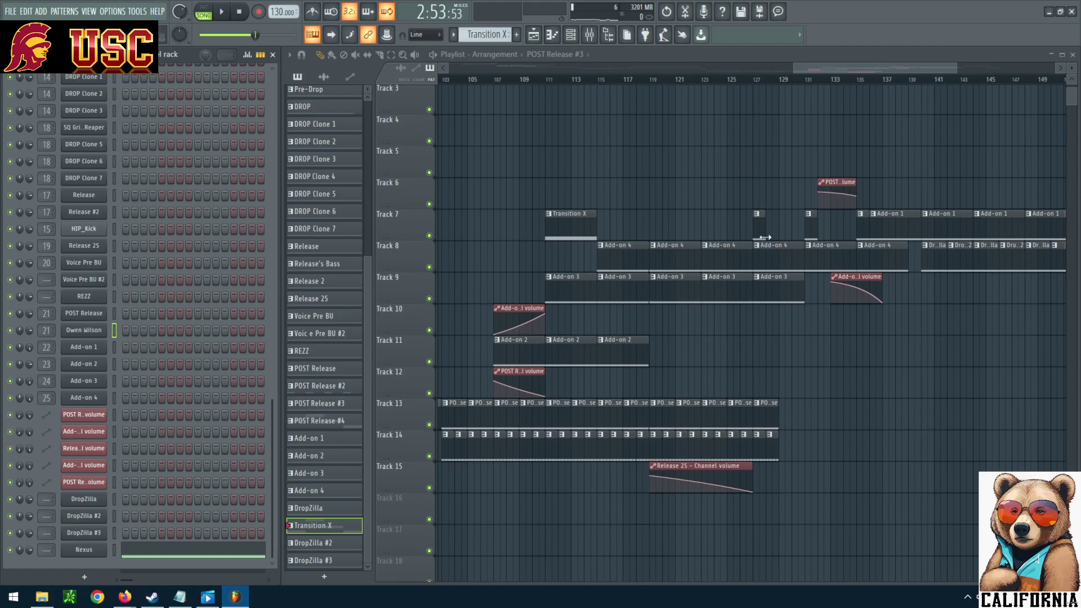
Step: Create a new empty pattern named Owen Wilson
key(F4)
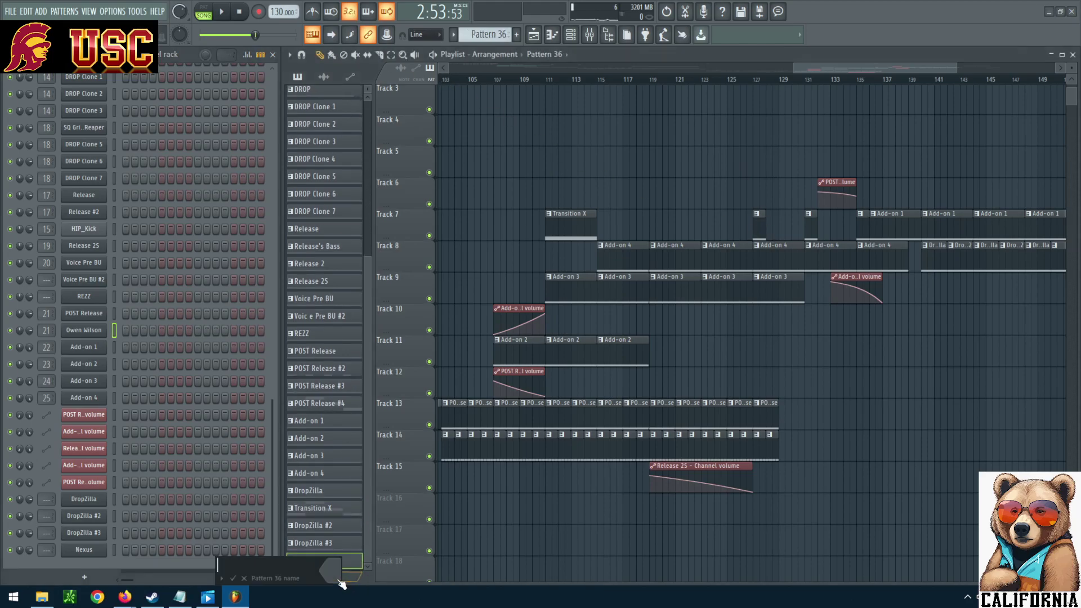
text(Owen Wilson)
key(Return)
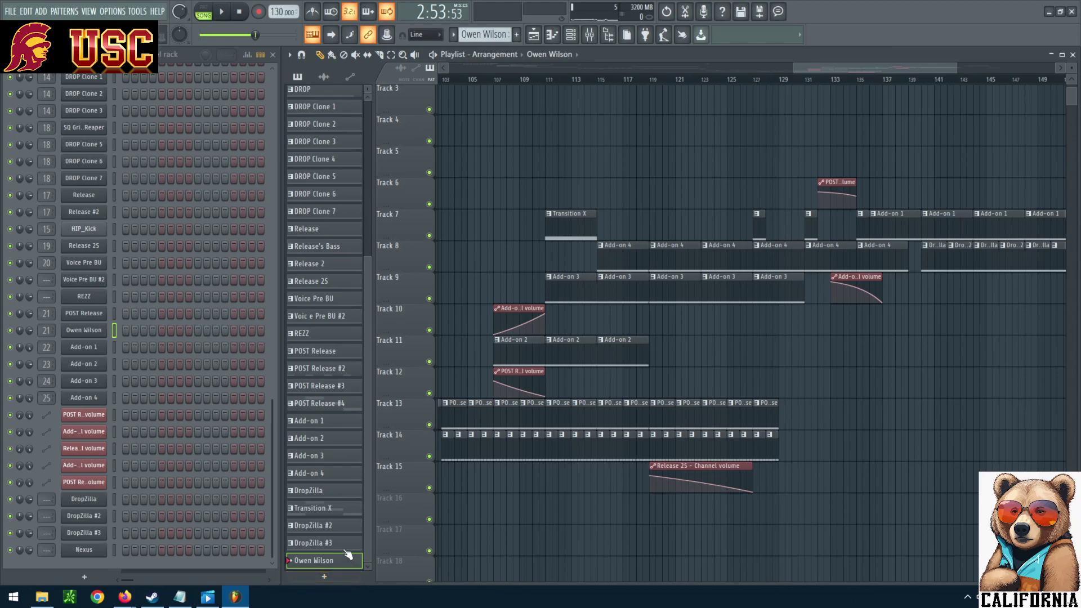
Step: Place the Owen Wilson pattern on Track 7 at bar 127 and give it a four-bar C4 note
drag(765, 195, 761, 236)
click(559, 39)
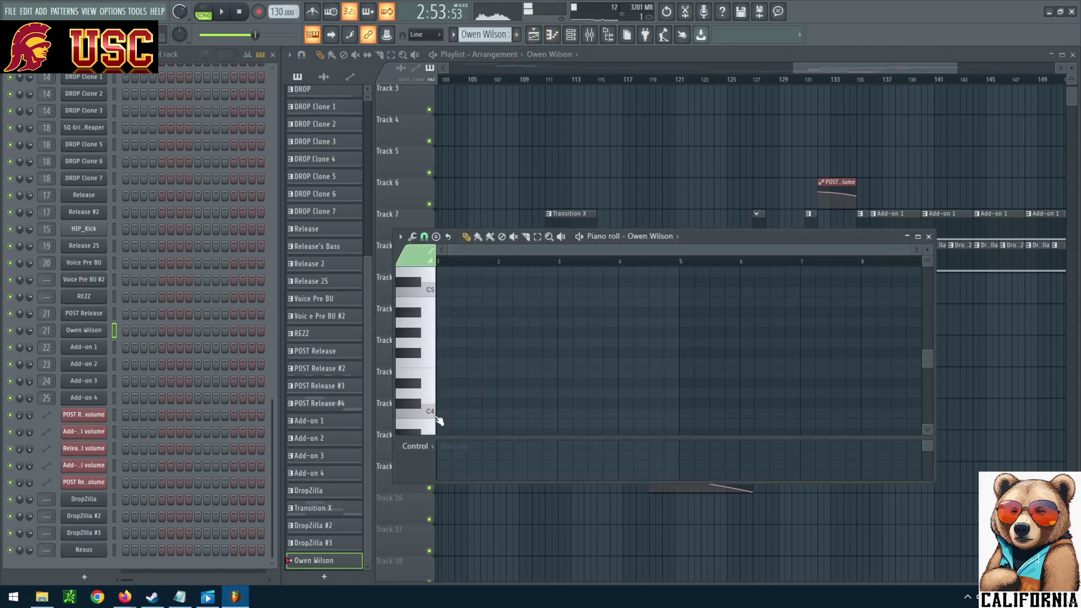
click(440, 413)
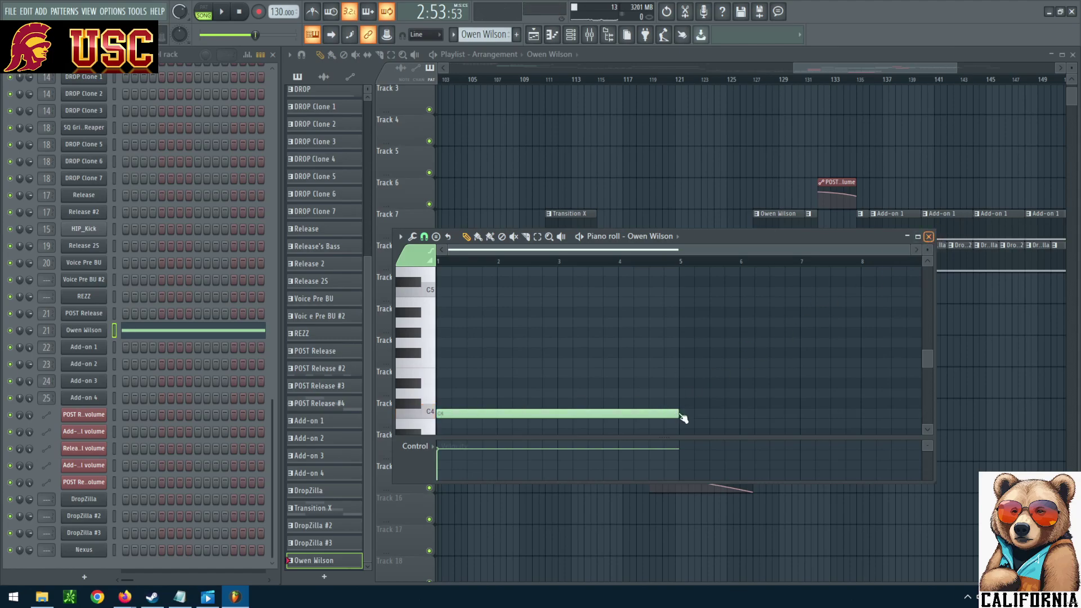
click(928, 237)
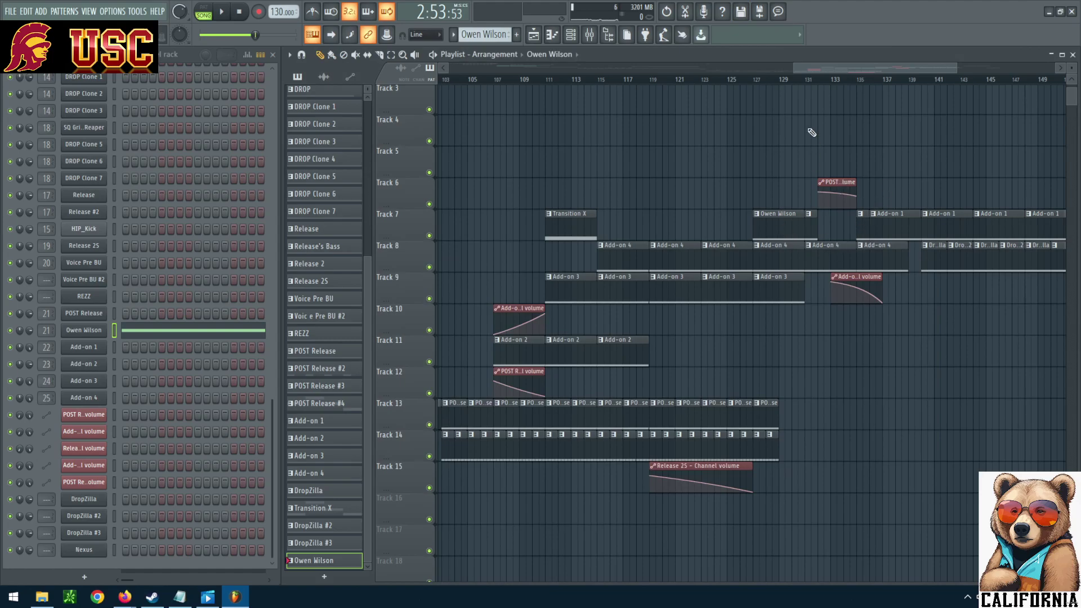
Step: Trim the Owen Wilson clip at bar 127 to one bar and replace the short Track 7 clip at bar 131 with it
mouse_move(858, 77)
mouse_down()
mouse_move(930, 70)
mouse_move(705, 76)
mouse_move(918, 69)
mouse_move(865, 75)
mouse_up()
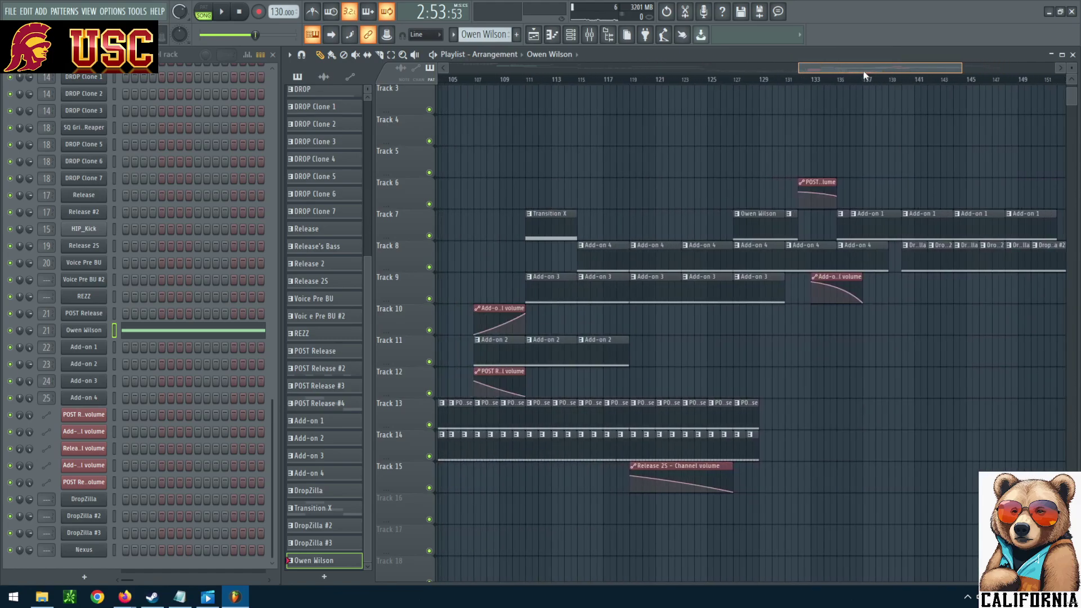
drag(767, 228, 723, 149)
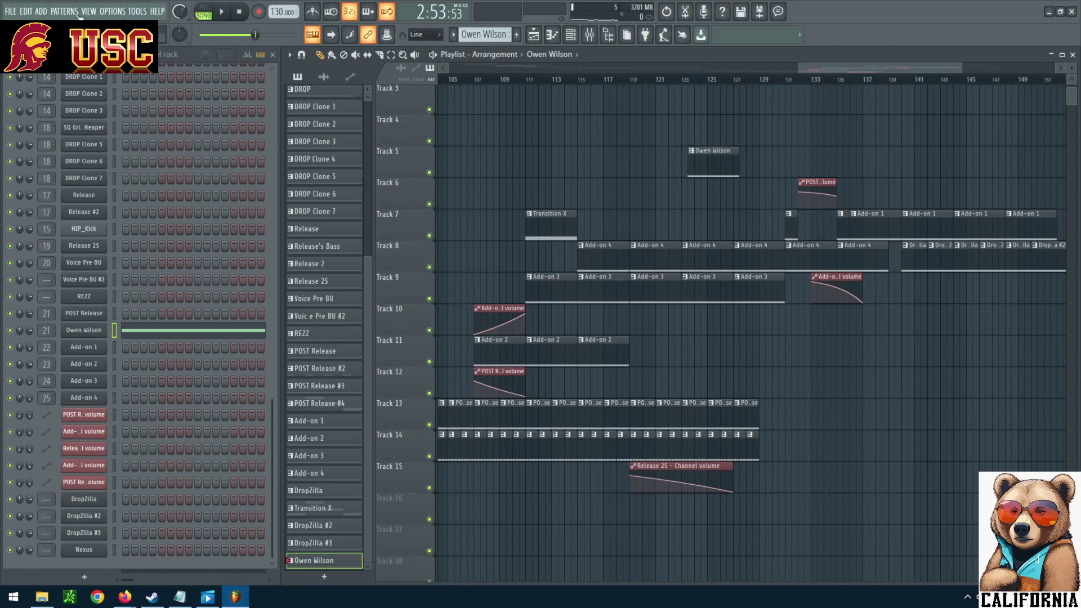
key(ctrl+z)
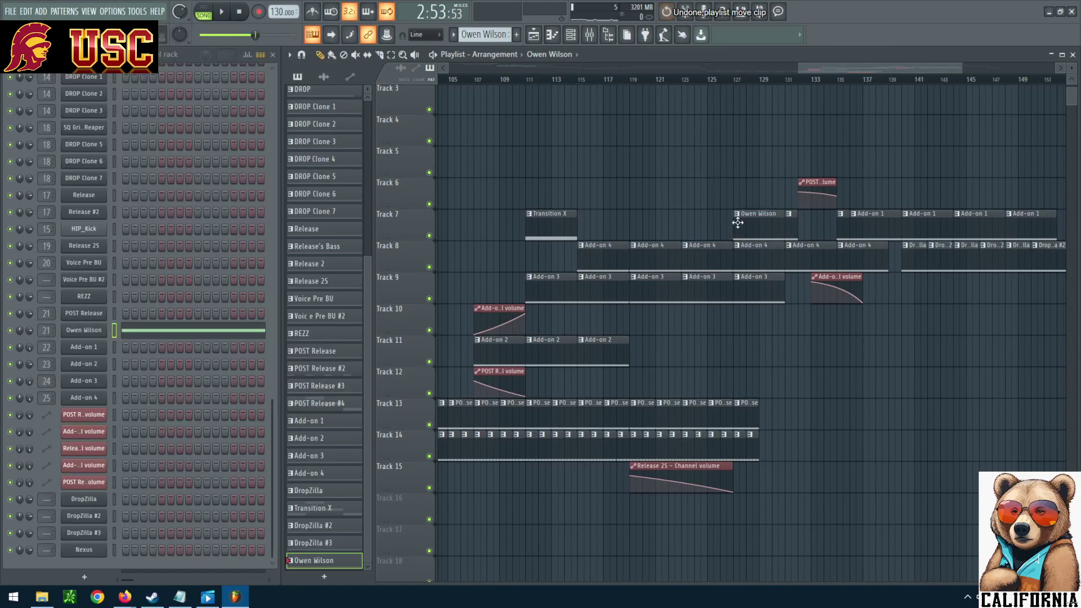
drag(783, 223, 741, 220)
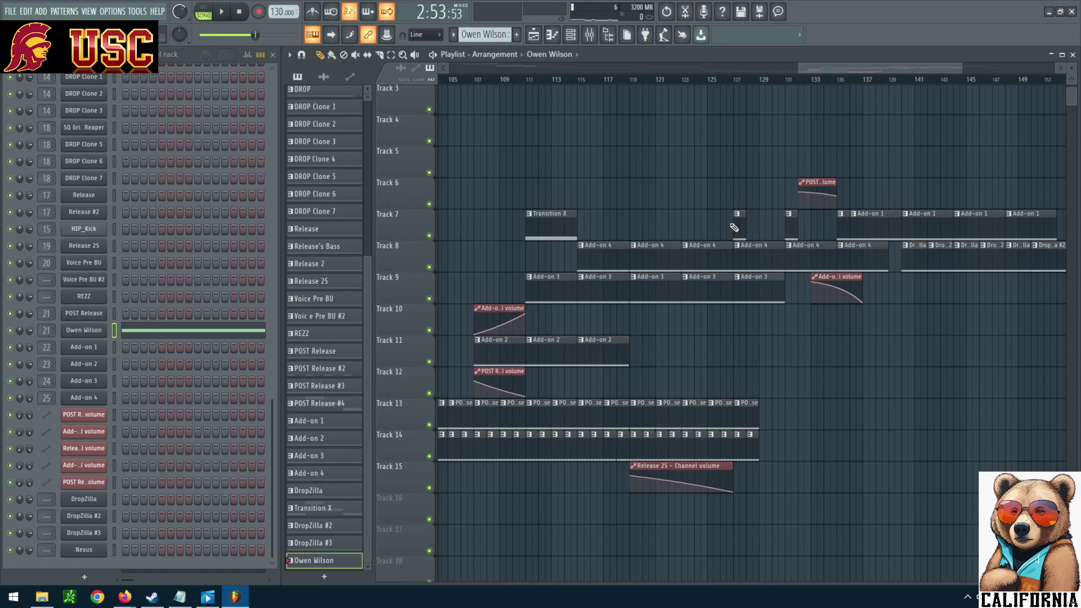
right_click(791, 225)
Step: Open the Nexus preset library of the Owen Wilson channel
click(93, 331)
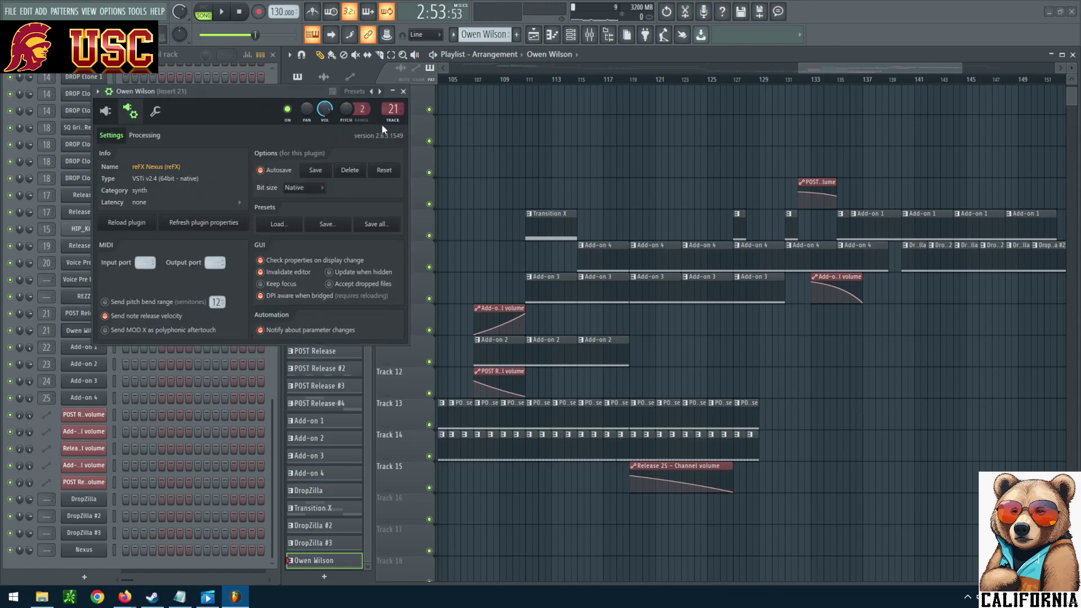
click(404, 92)
click(96, 331)
click(108, 112)
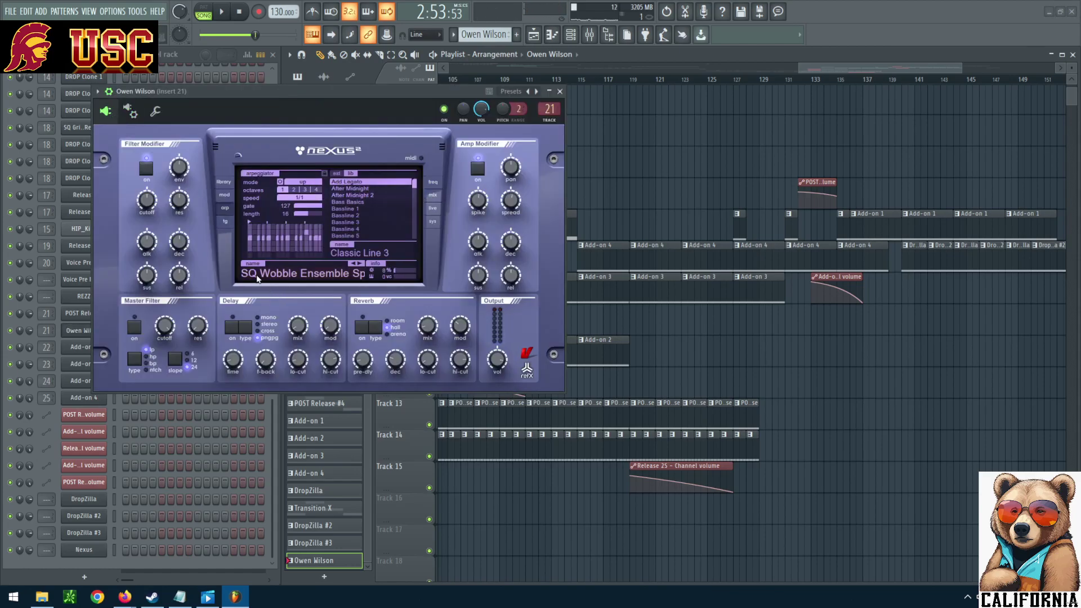
click(223, 181)
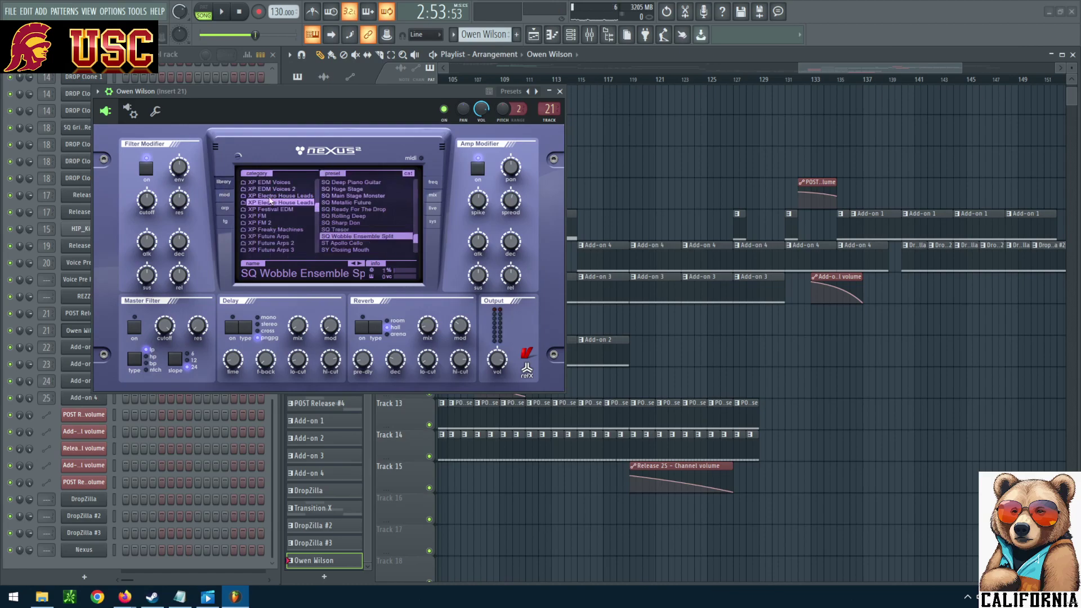
Step: Try the SQ Tresor and SQ Sharp Don presets, and audition SQ Sharp Don in the song from bar 123
click(354, 230)
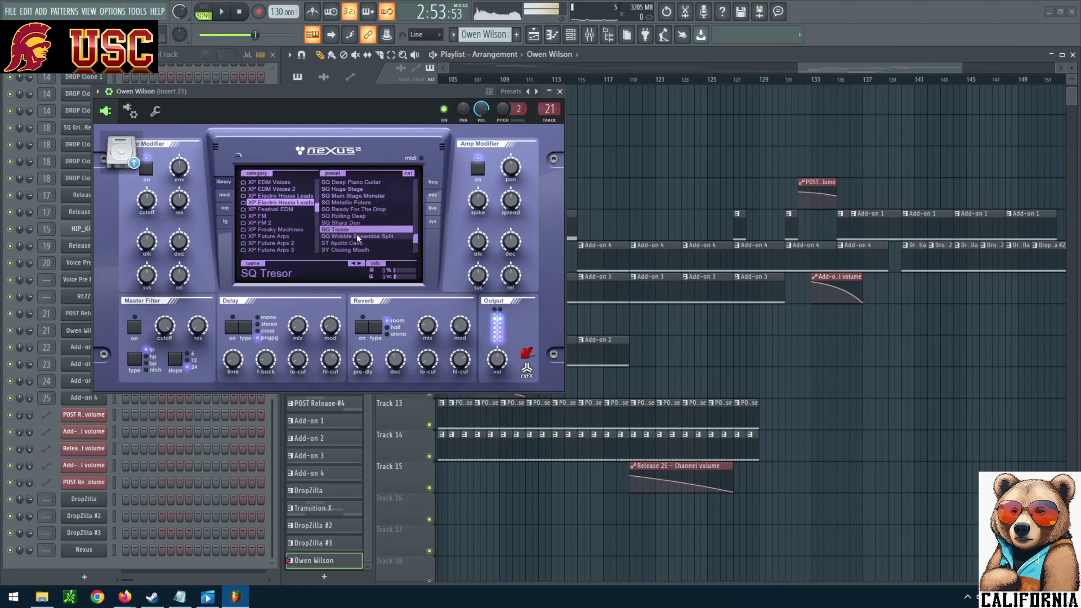
click(358, 223)
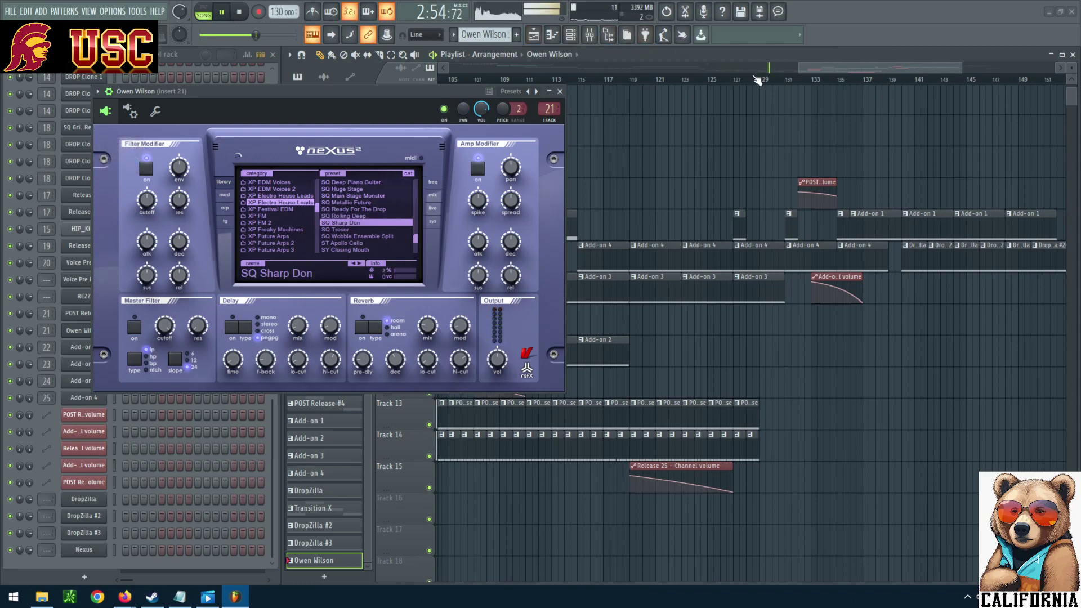
click(683, 80)
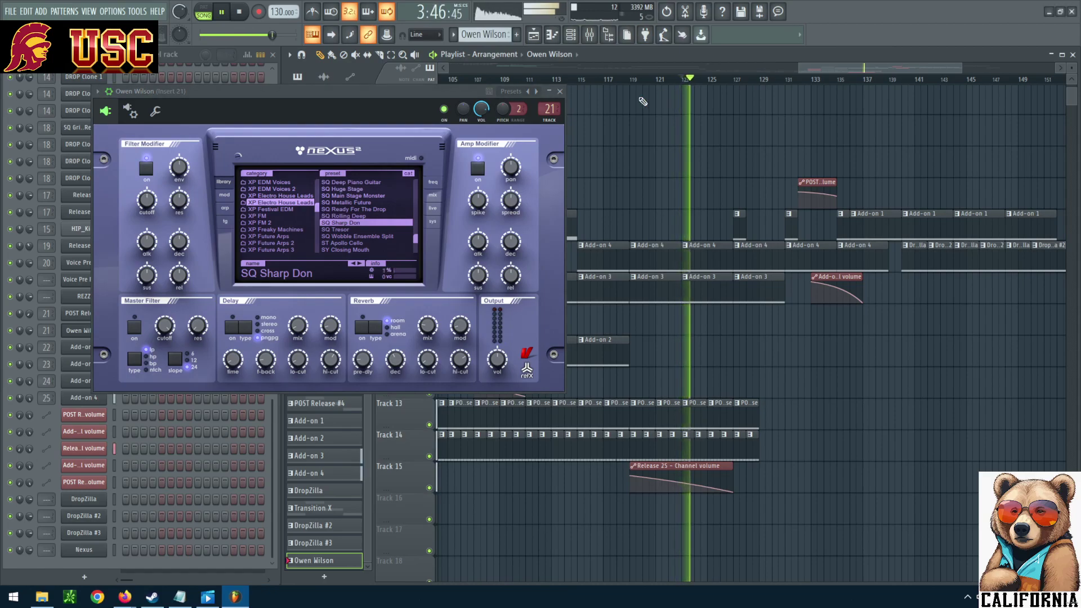
click(224, 12)
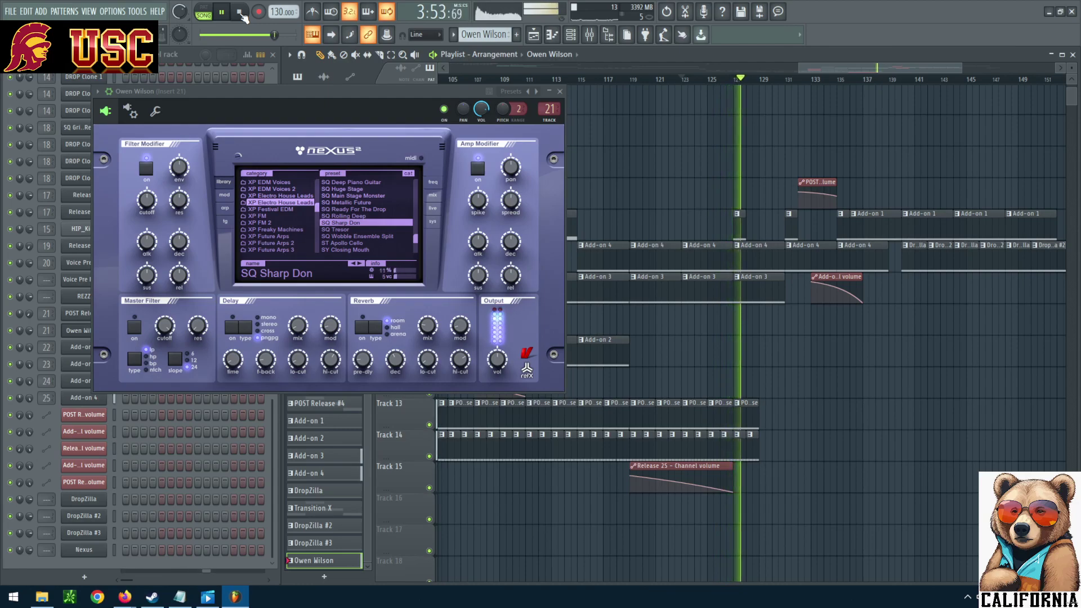
click(239, 12)
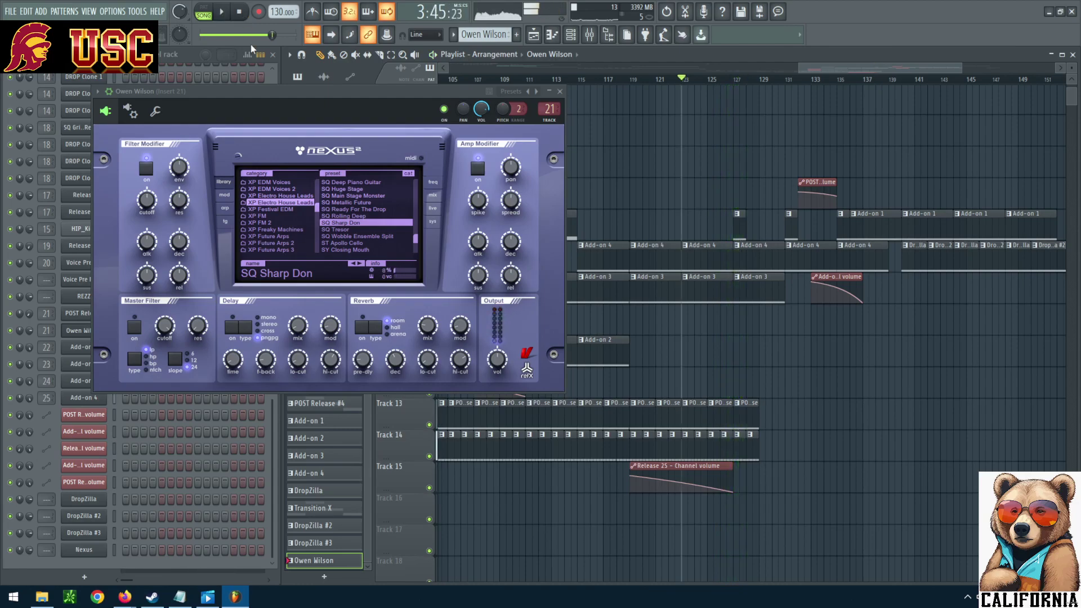
Step: Try SQ Tresor again, return to SQ Wobble Ensemble Split and audition it in the song from bar 123
click(351, 231)
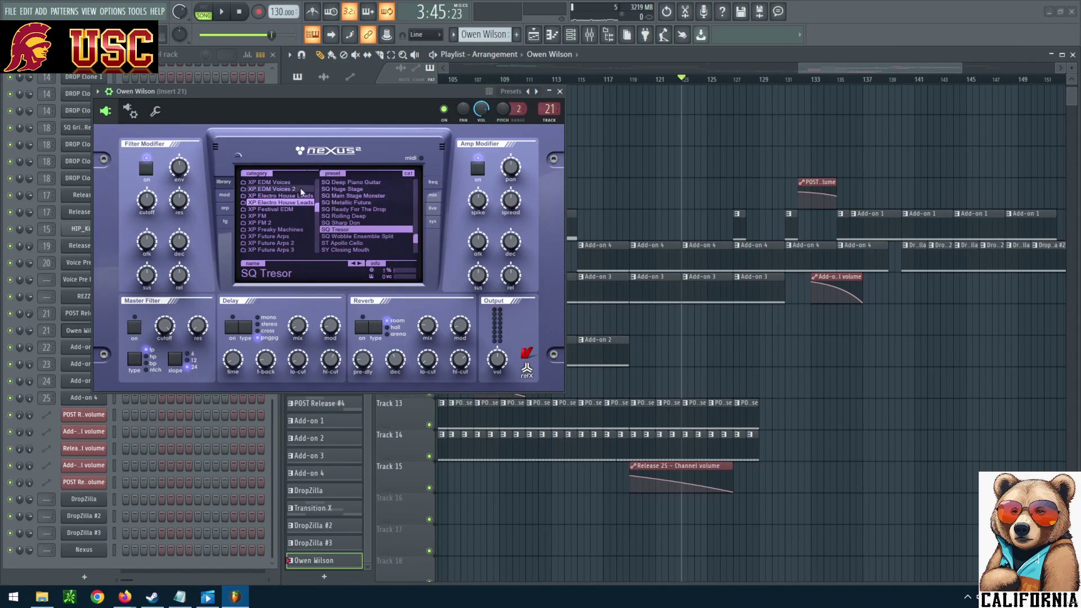
click(355, 236)
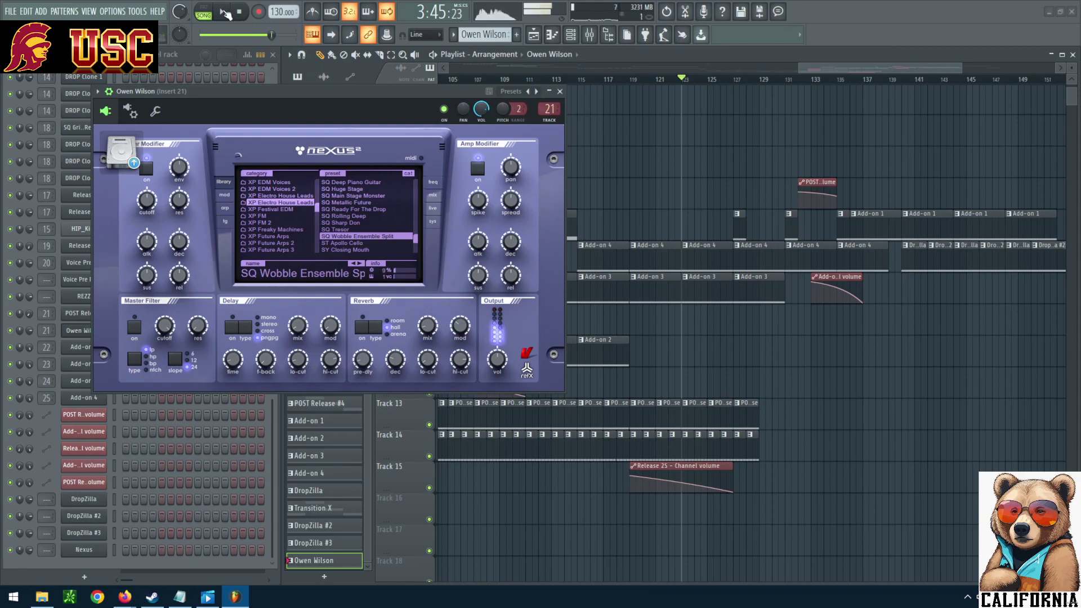
mouse_move(497, 361)
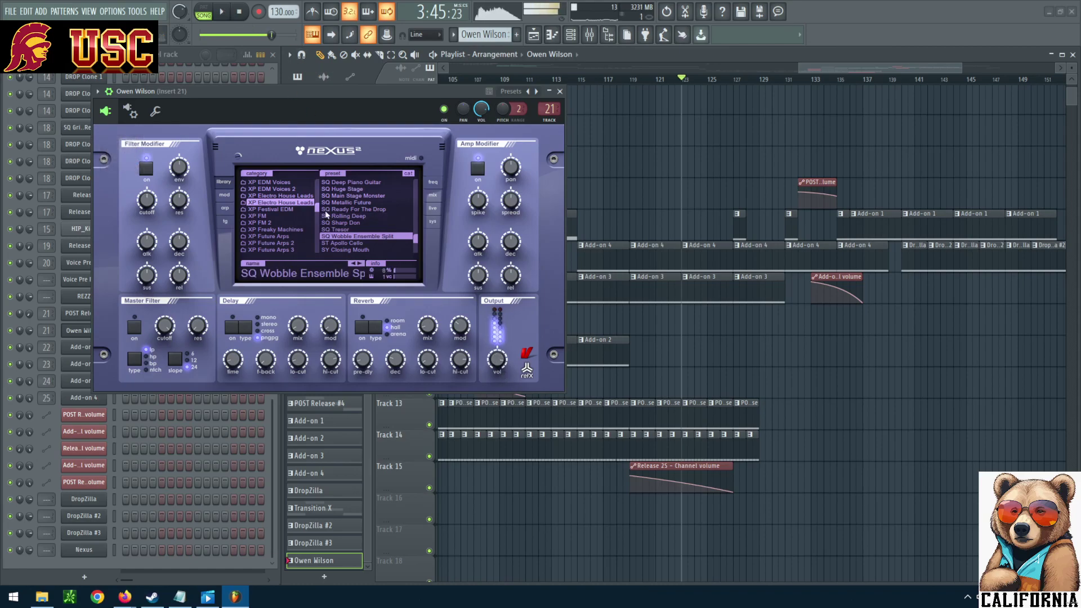
click(224, 13)
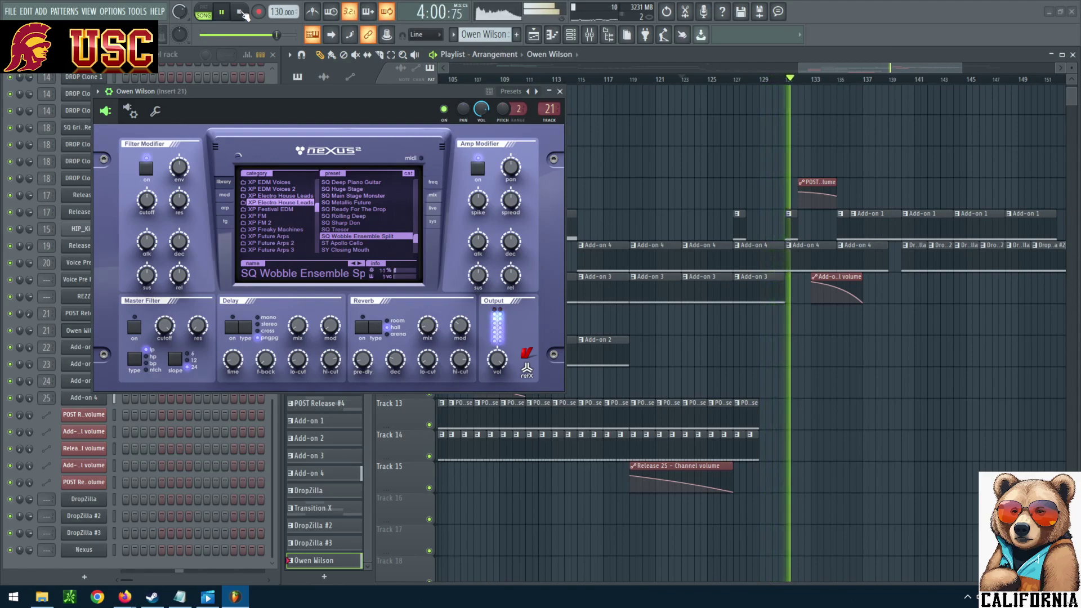
click(241, 12)
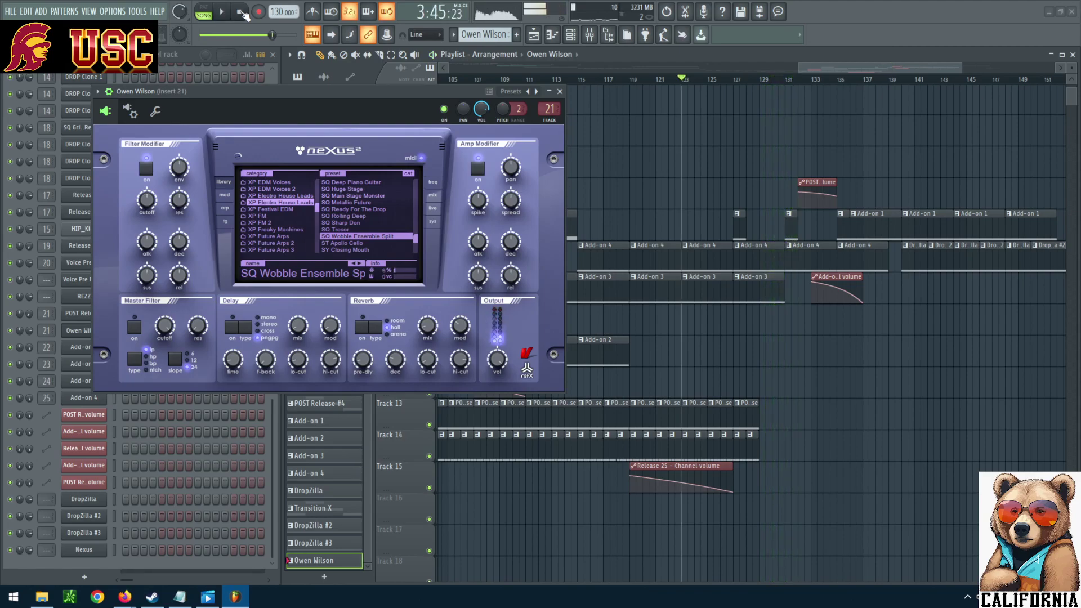
Step: Try the ST Apollo Cello and SY Closing Mouth presets on the Owen Wilson channel
click(358, 243)
click(380, 250)
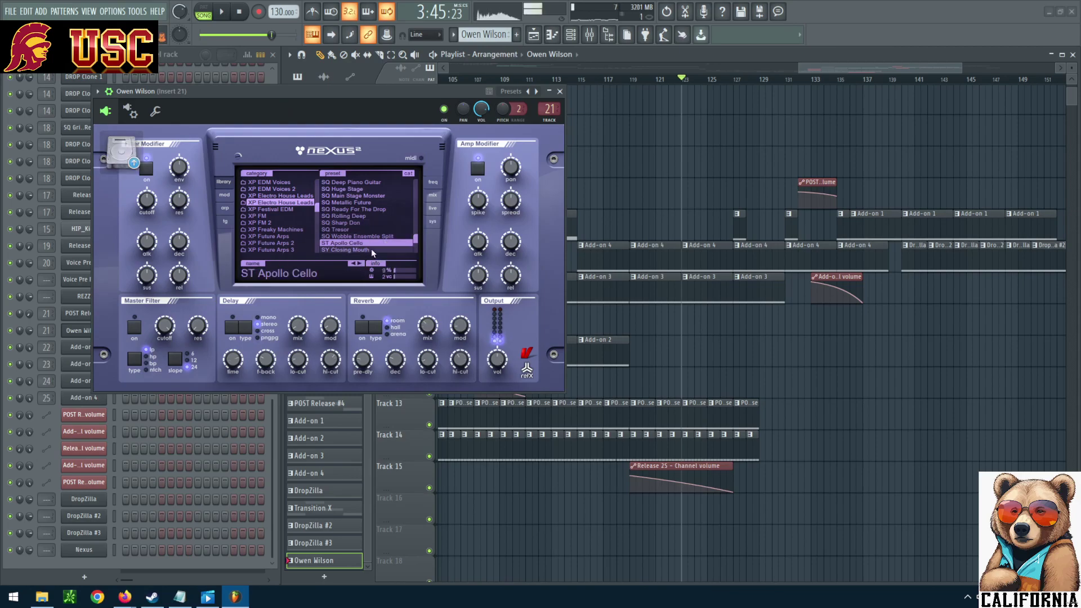
scroll(378, 225, down, 2)
scroll(379, 222, up, 2)
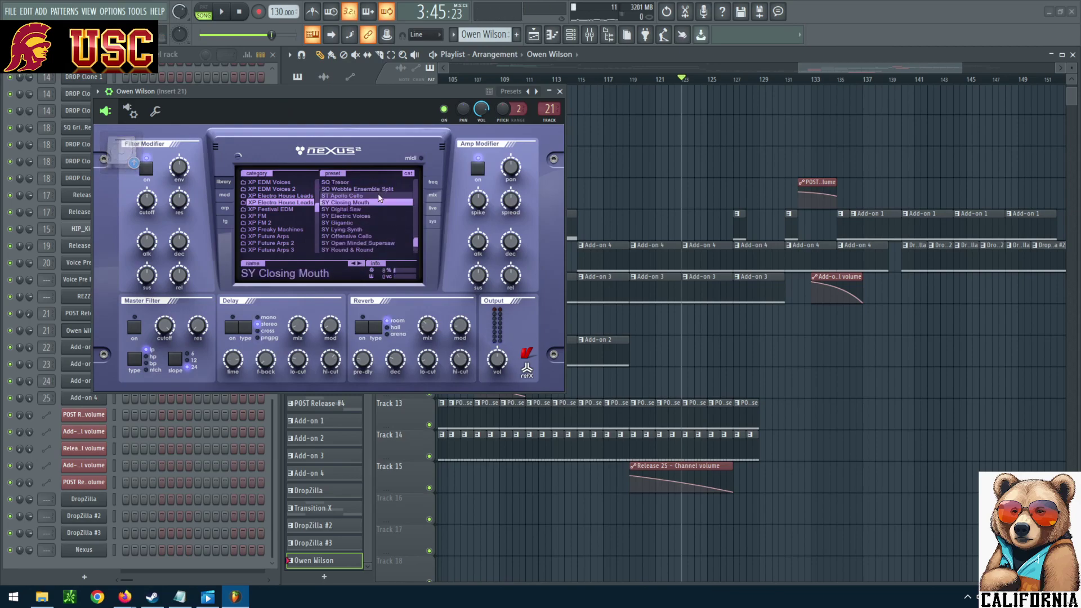
click(380, 211)
Step: Load the SQ Calavera preset on the Owen Wilson channel and audition it in the song from bar 123
scroll(379, 213, up, 6)
click(373, 209)
key(Up)
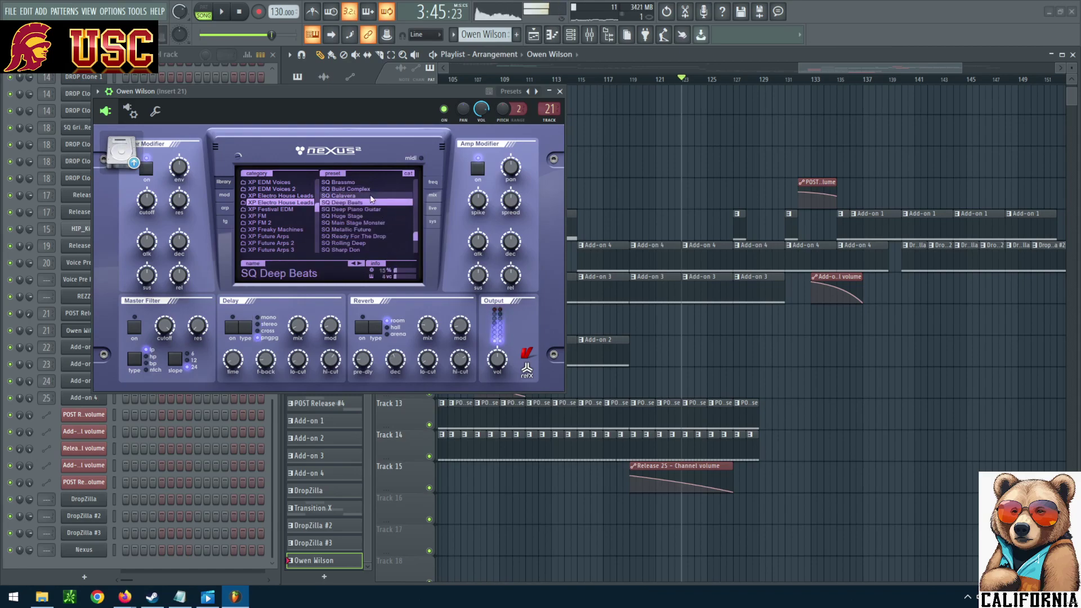
key(Up)
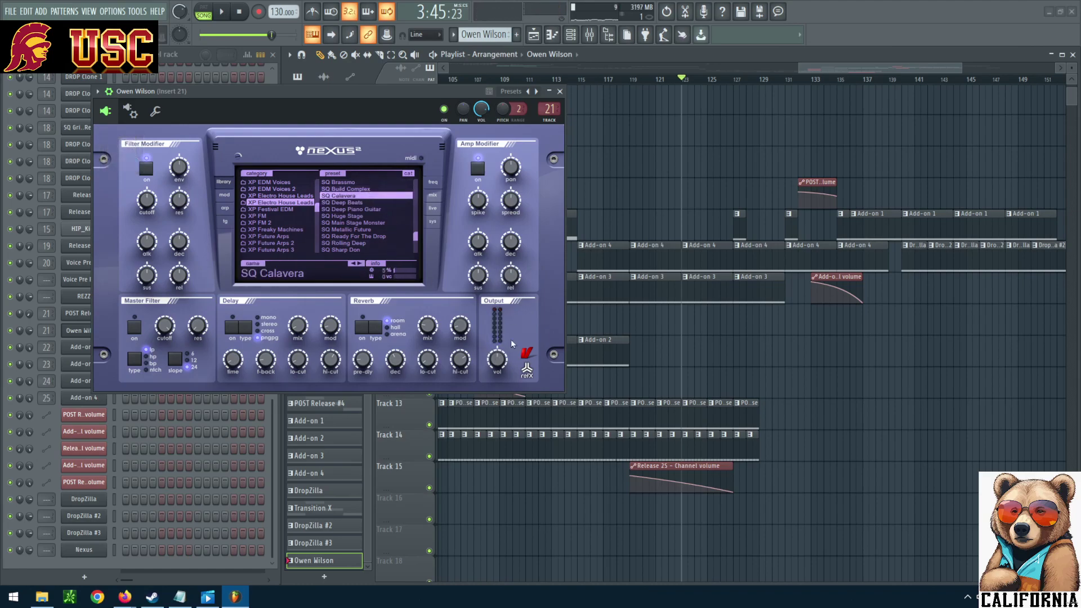
click(223, 12)
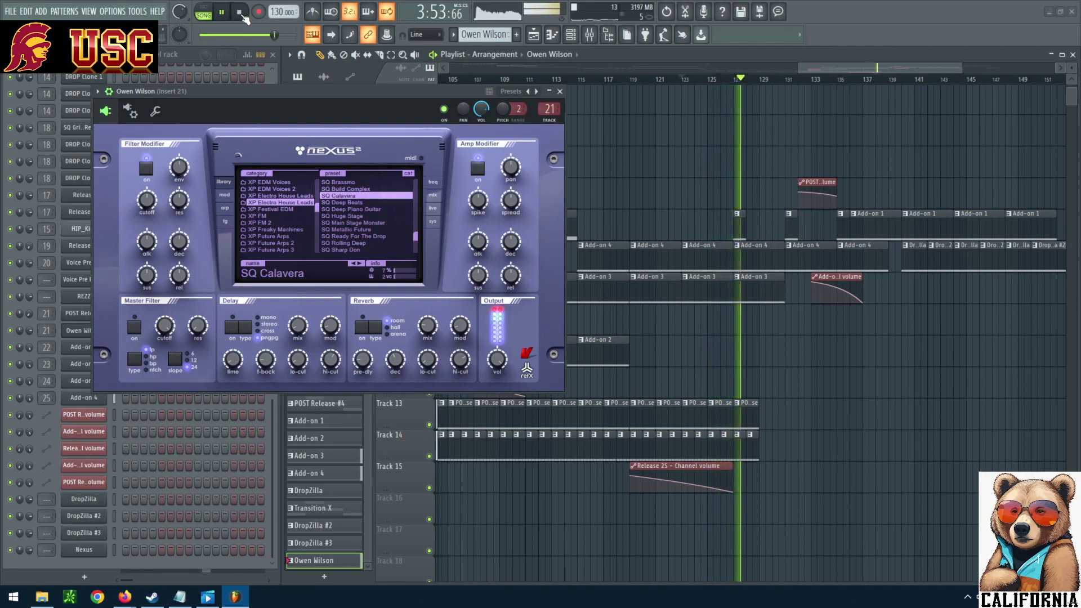
Step: Try the SQ Build Complex, SQ Brassmo and SQ A Chaotic Nightmare presets, auditioning SQ A Chaotic Nightmare in the song from bar 123
click(241, 14)
click(335, 190)
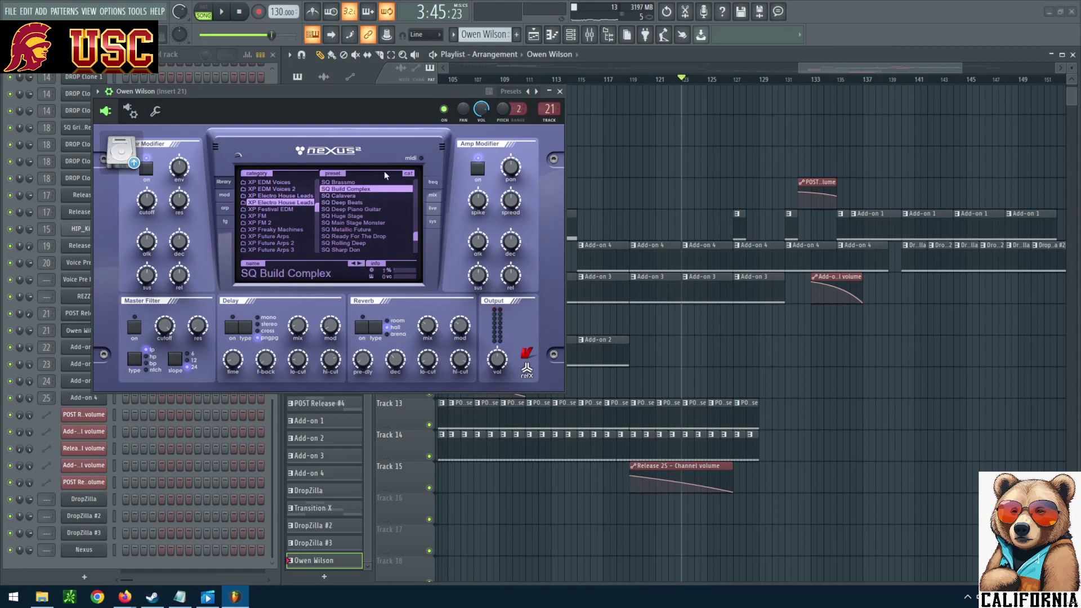
click(373, 183)
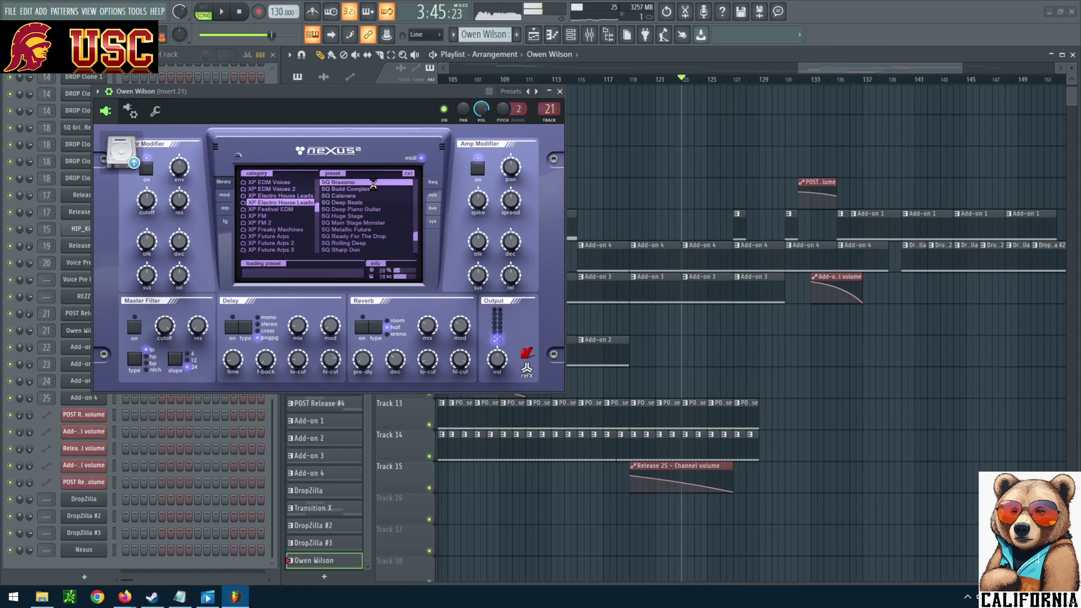
scroll(365, 244, up, 3)
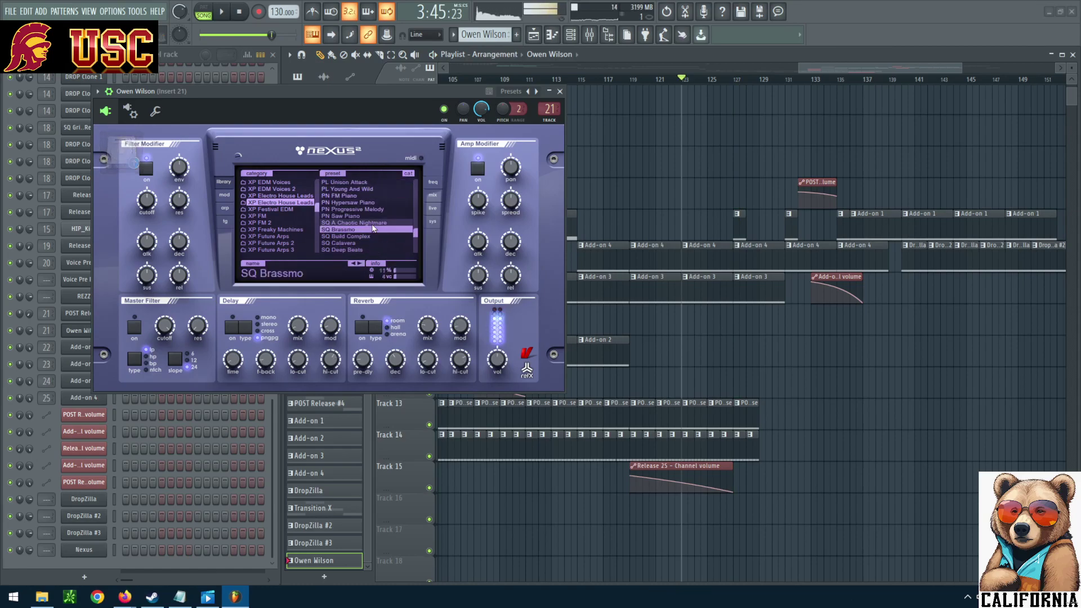
click(371, 223)
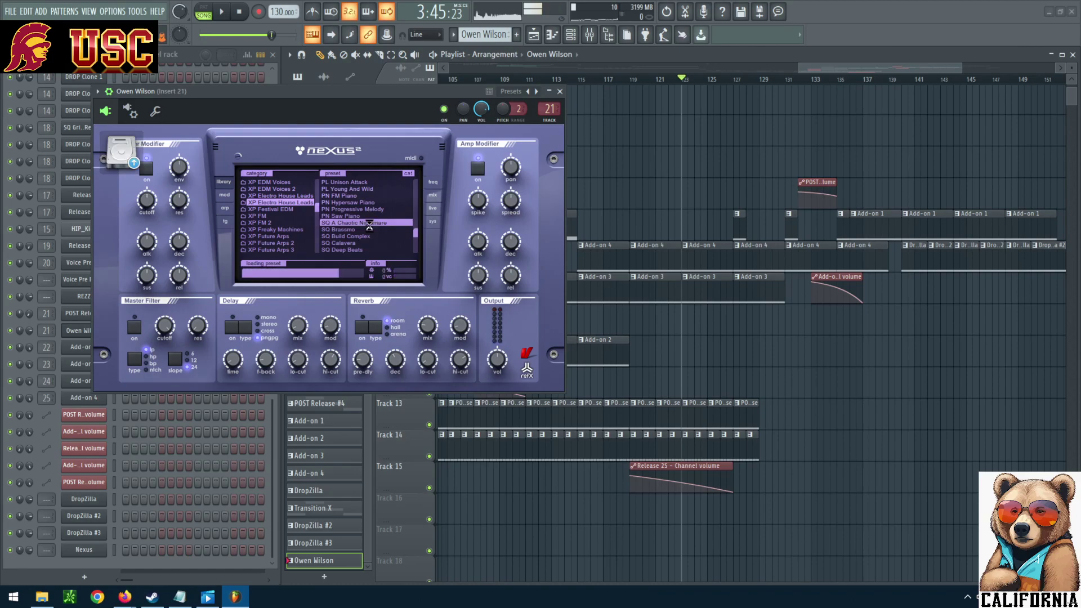
click(226, 12)
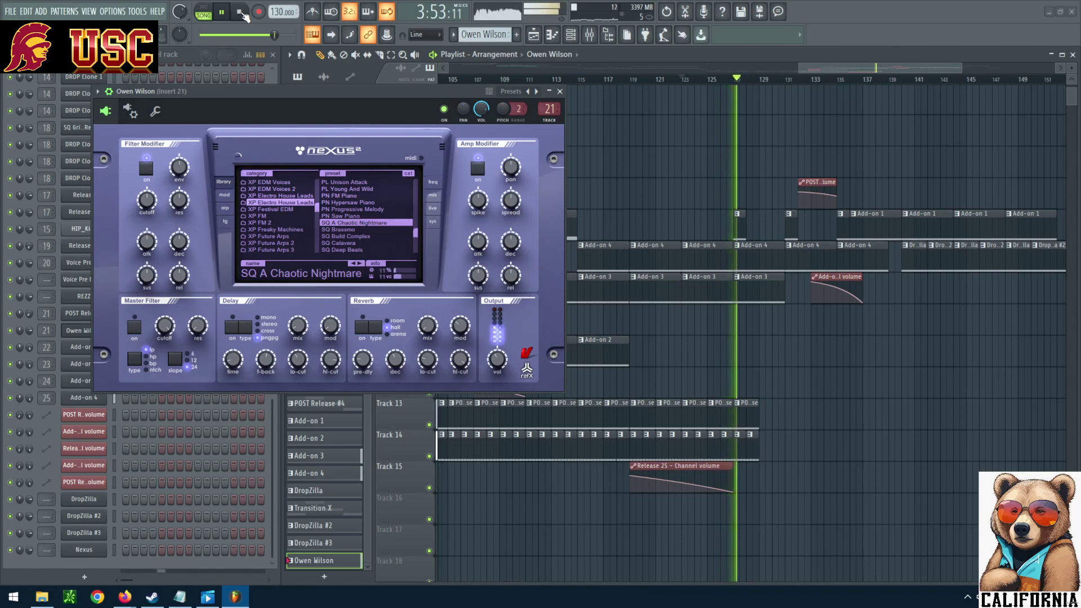
click(240, 12)
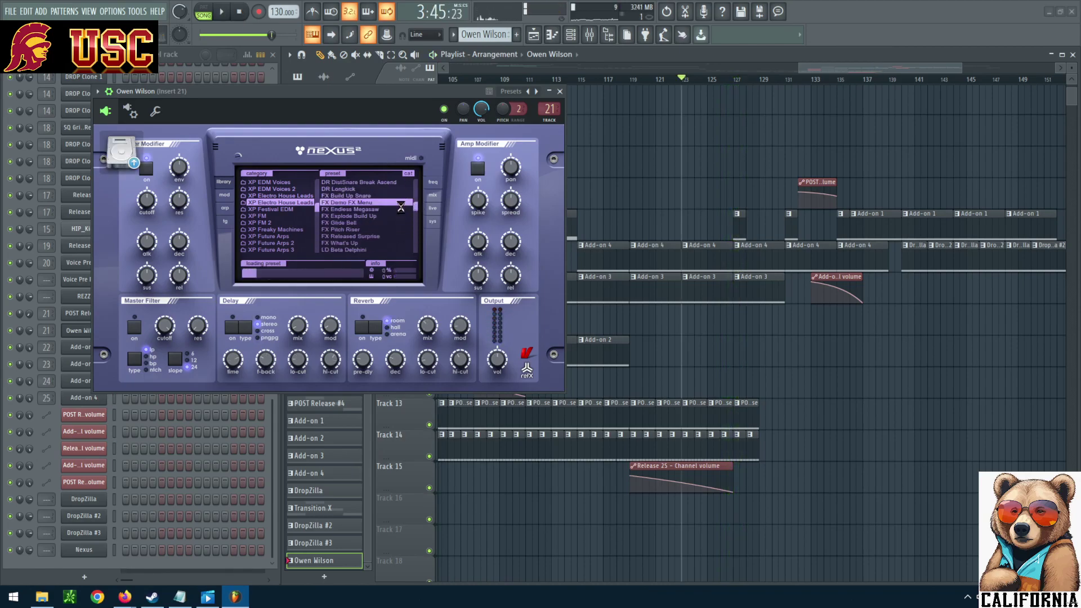
Step: Try the FX Glide Bell, FX Pitch Riser, FX What's Up and FX Released Surprise presets on the Owen Wilson channel
click(376, 223)
click(374, 230)
click(375, 244)
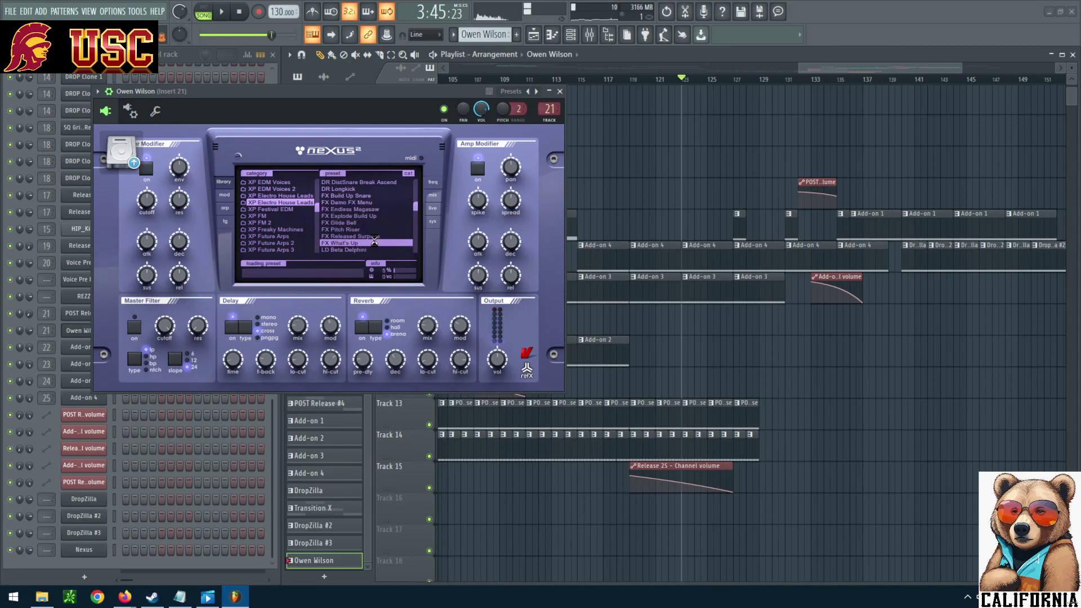
click(372, 236)
Step: Try the DR Longkick, DL Tresor Beat and DL Rolling Deep Beat presets on the Owen Wilson channel
click(354, 188)
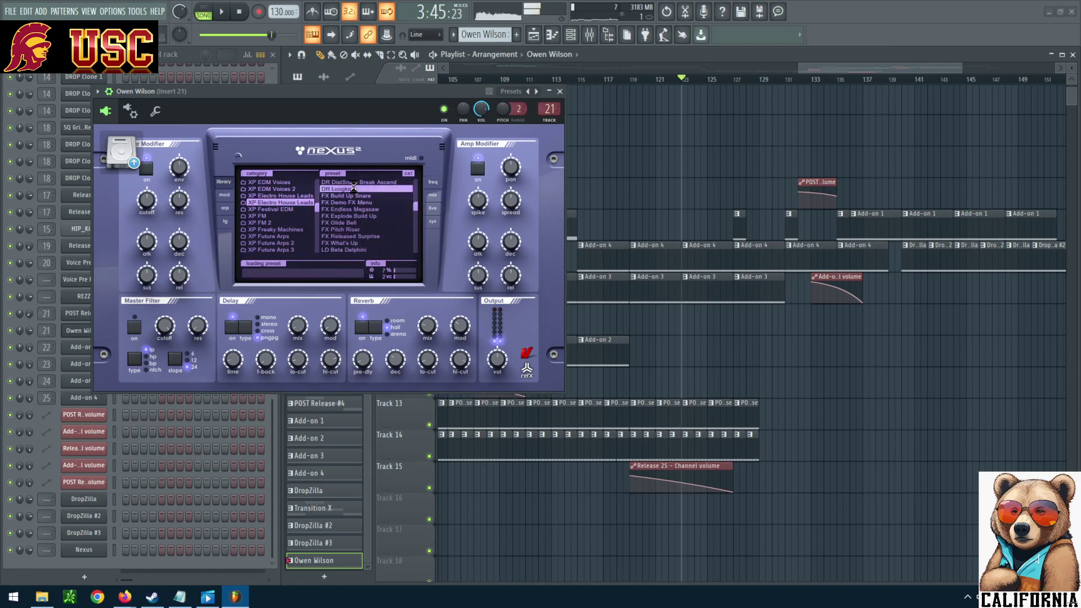
scroll(366, 219, up, 3)
click(366, 218)
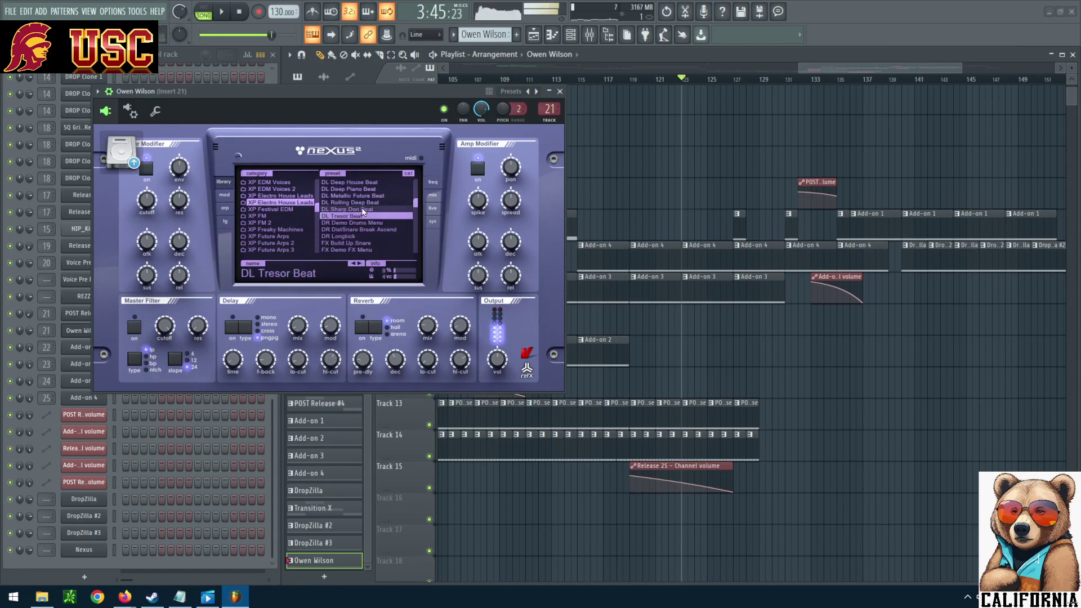
click(371, 203)
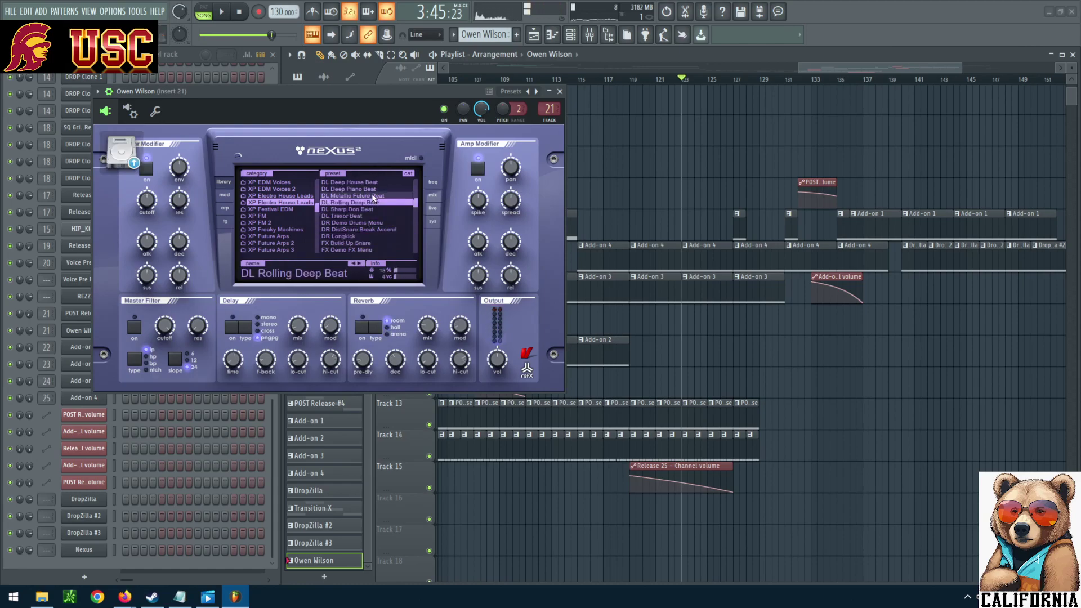
Step: Load the BR Trumpet Saw preset on the Owen Wilson channel and audition it in the song from bar 123
scroll(401, 255, up, 4)
click(376, 224)
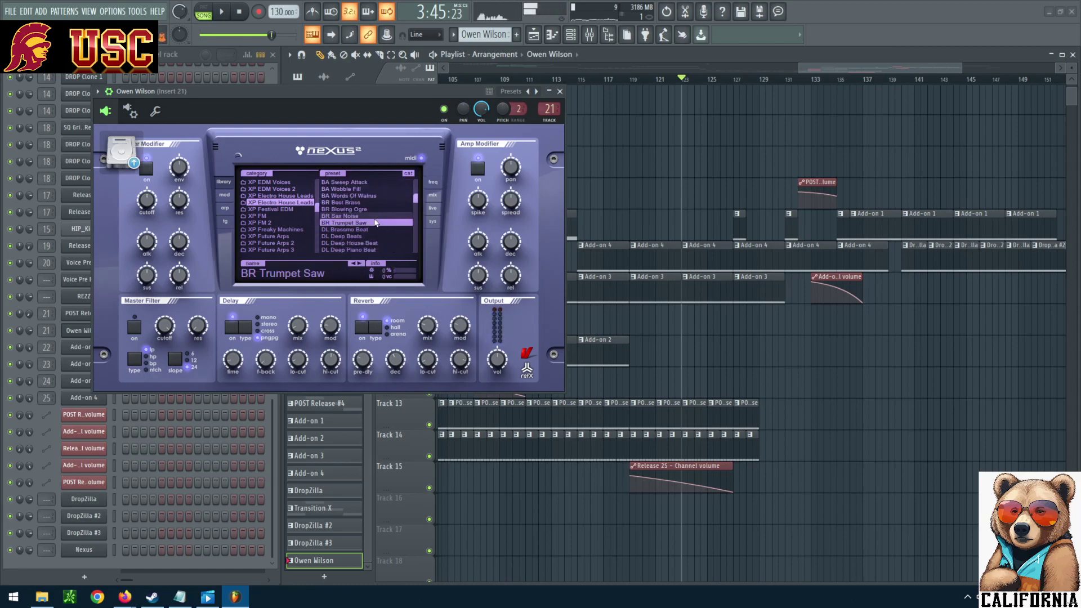
click(223, 13)
mouse_move(496, 355)
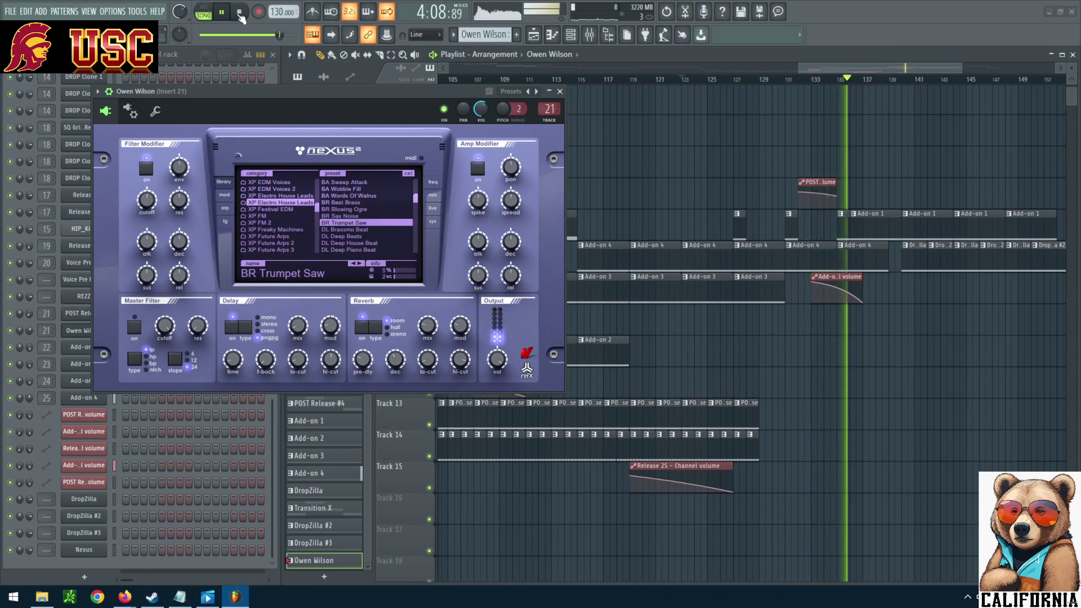
click(846, 226)
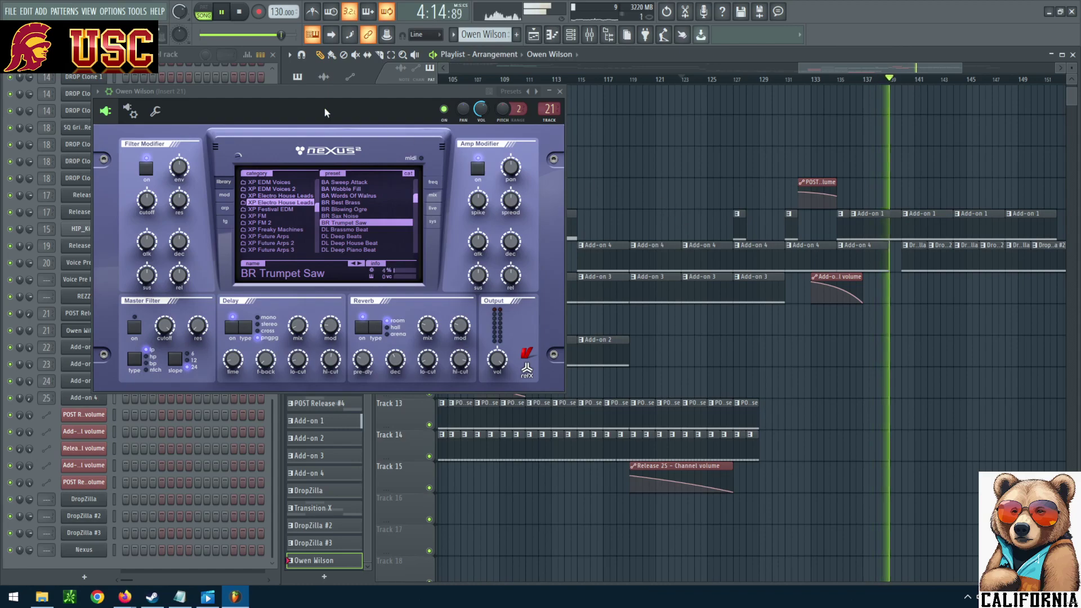
click(248, 17)
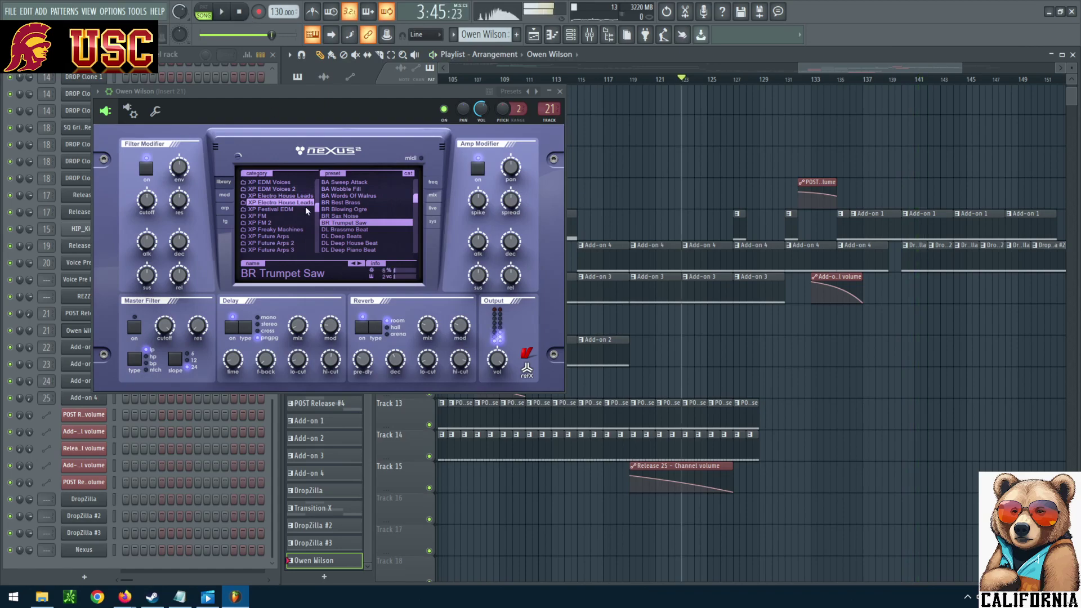
Step: Try the DL Brassmo Beat, BR Sax Noise and BR Blowing Ogre presets, and return to BR Trumpet Saw
click(359, 231)
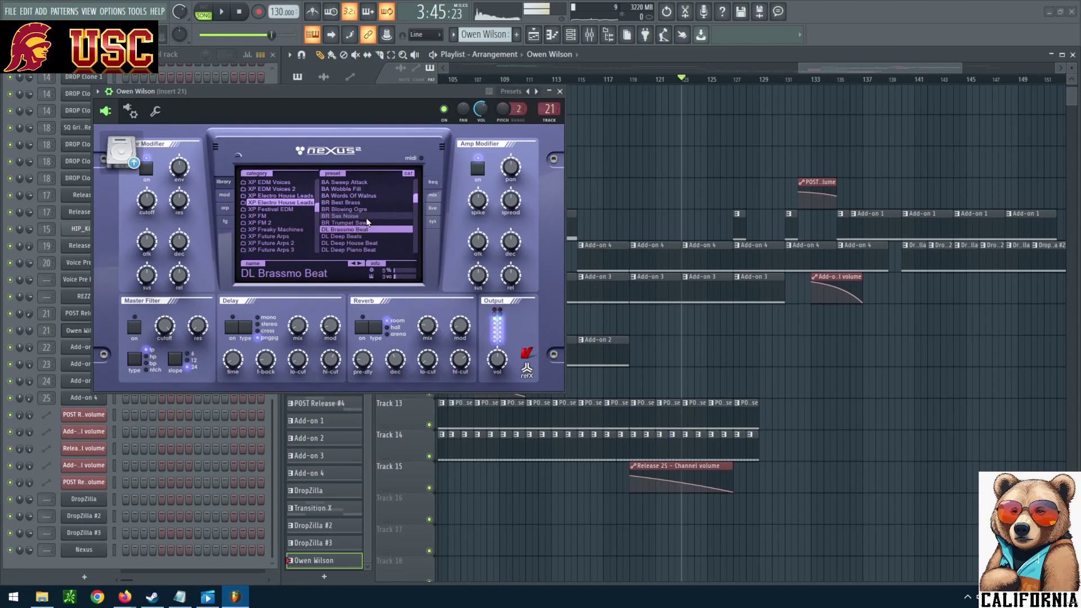
click(366, 217)
key(Up)
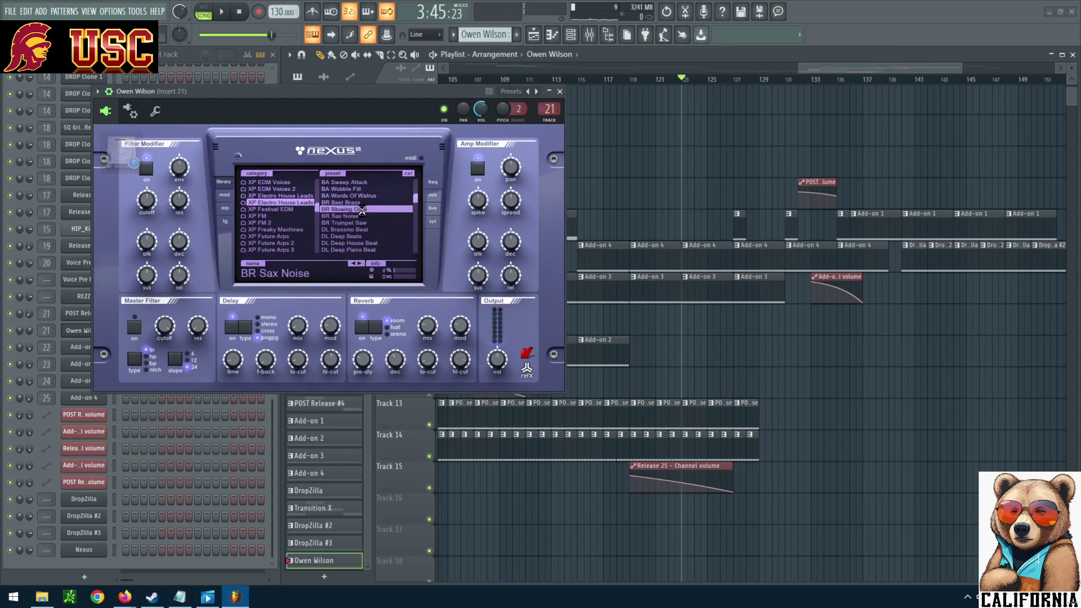
key(Down)
key(Down)
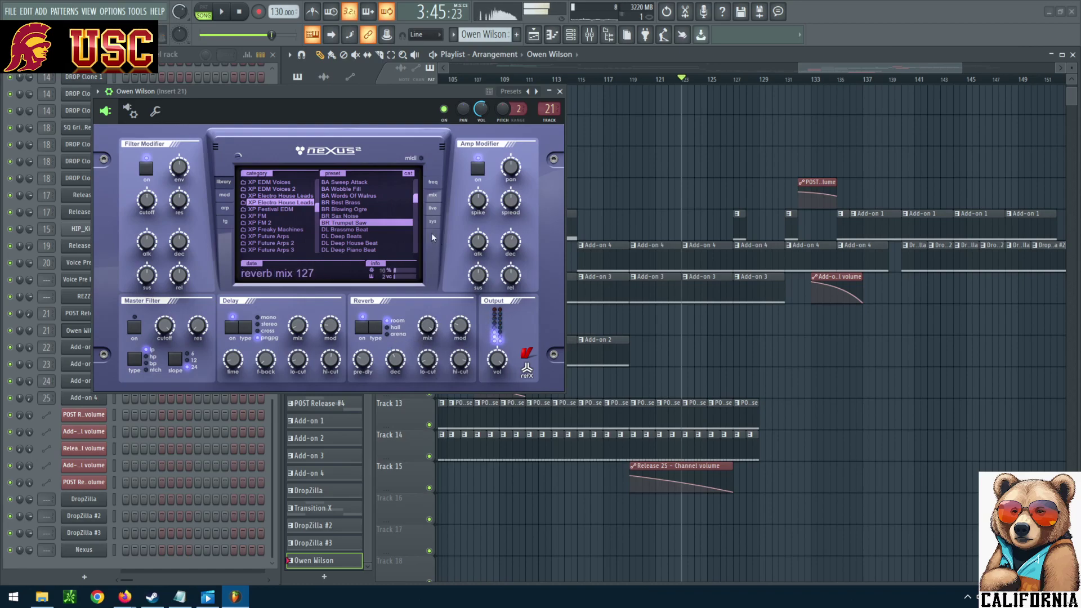
Step: Listen to BR Trumpet Saw in the song from bar 123 to about bar 145, and select the first DropZilla clip on Track 8
key(space)
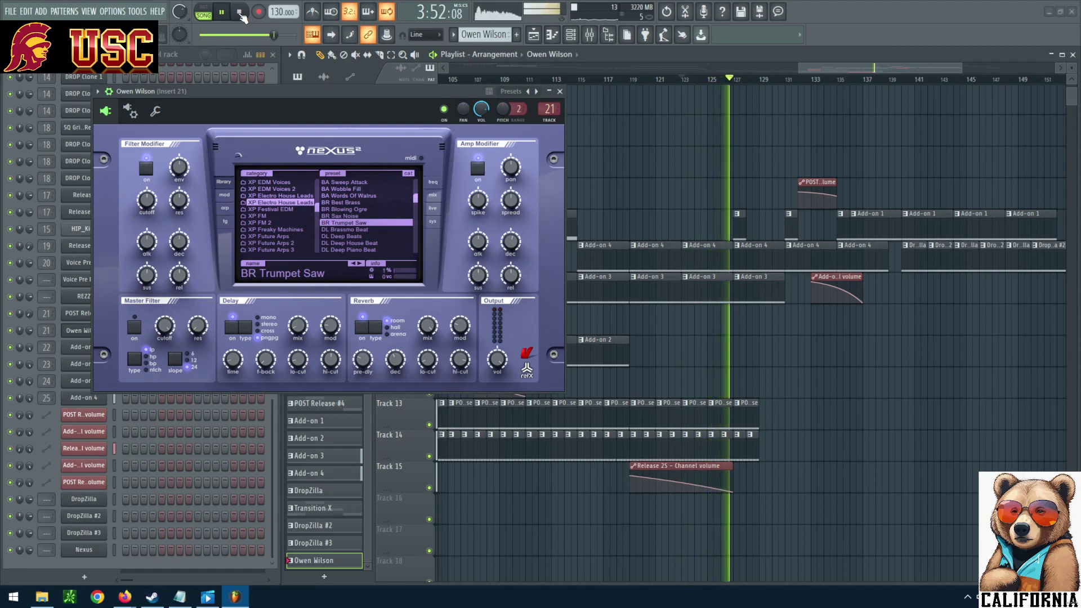
click(239, 14)
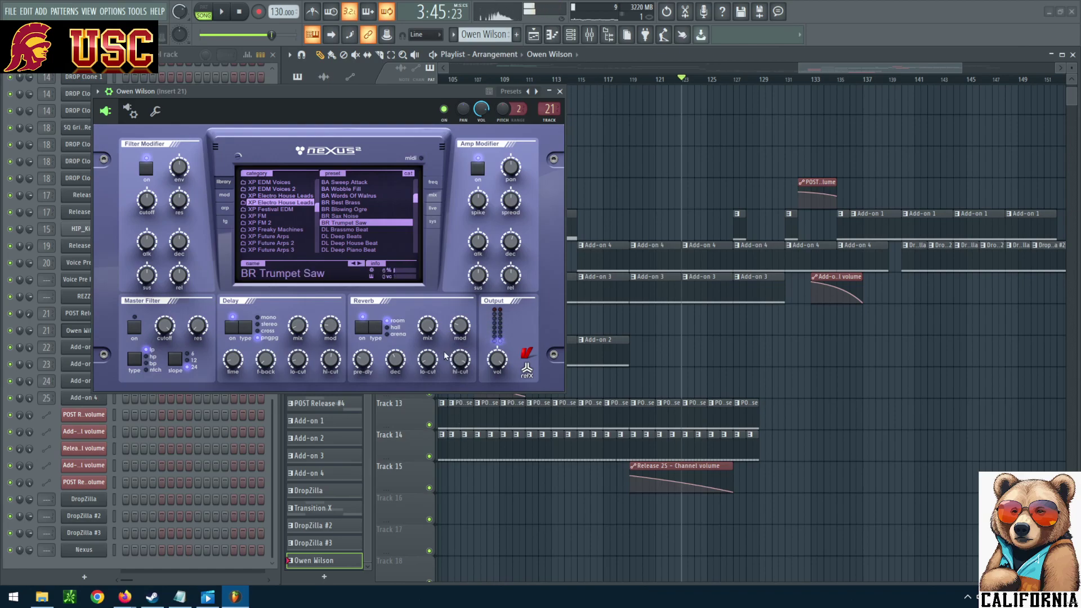
click(223, 15)
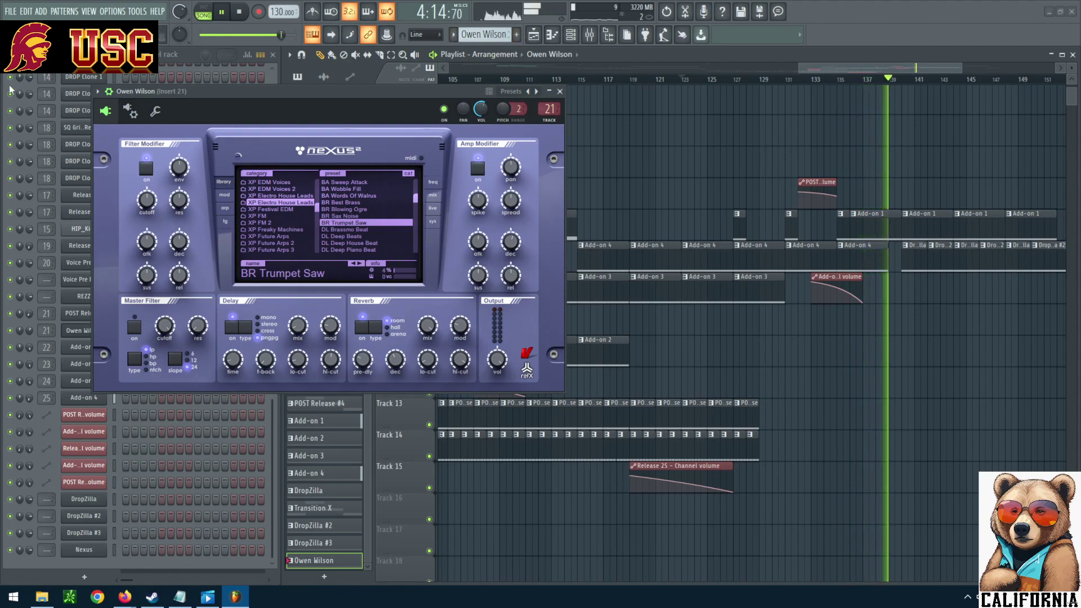
drag(911, 69, 959, 70)
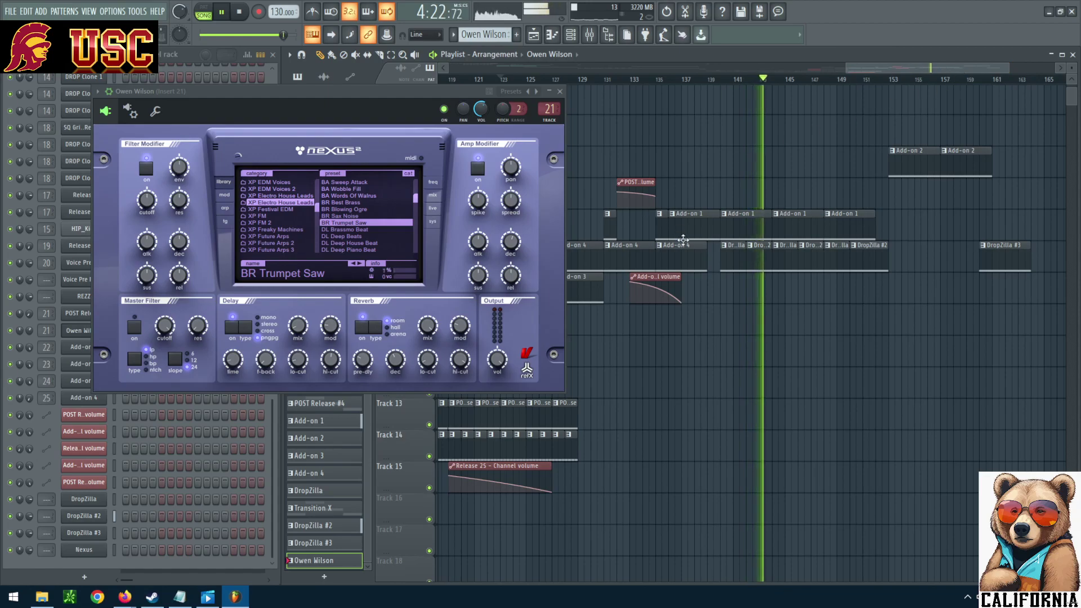
click(730, 254)
drag(855, 68, 809, 70)
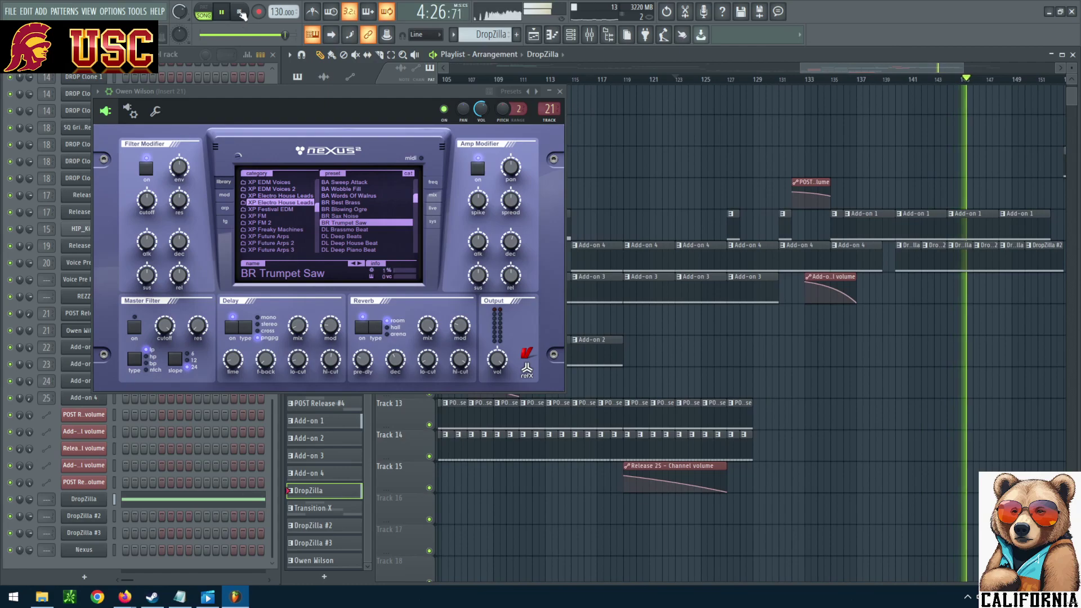
key(space)
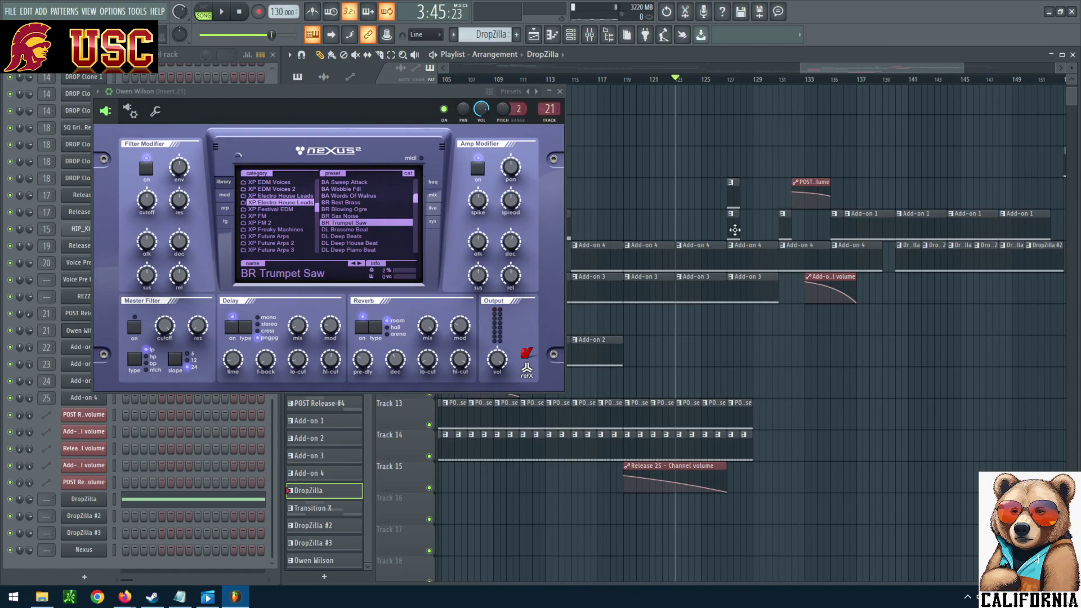
Step: Audition the song from bar 123 with the one-bar clip at bar 127 on Track 6 instead of Track 7, and undo both clip edits
click(228, 14)
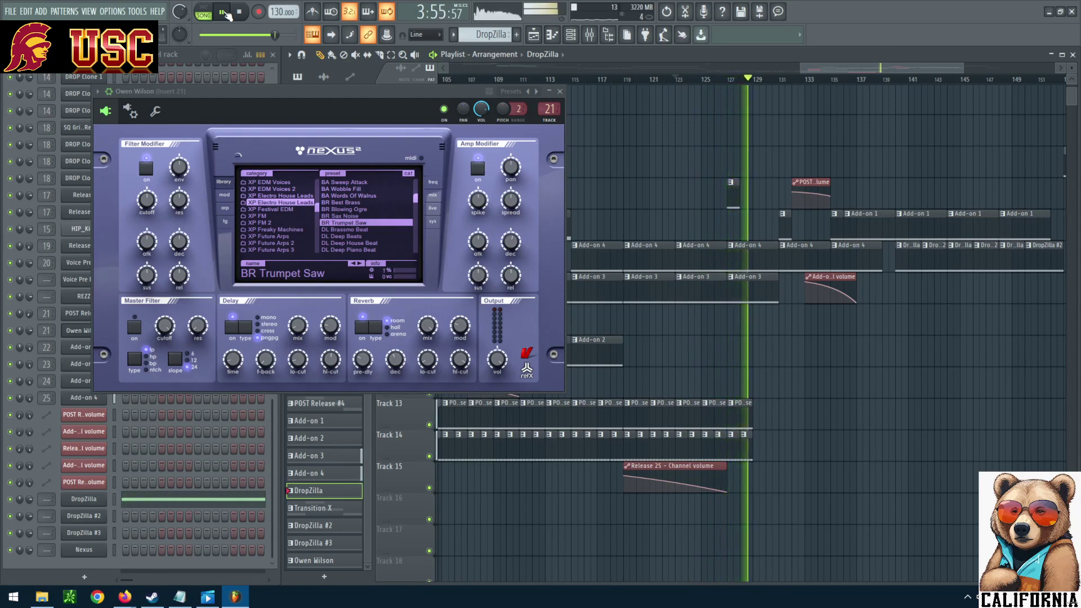
click(239, 12)
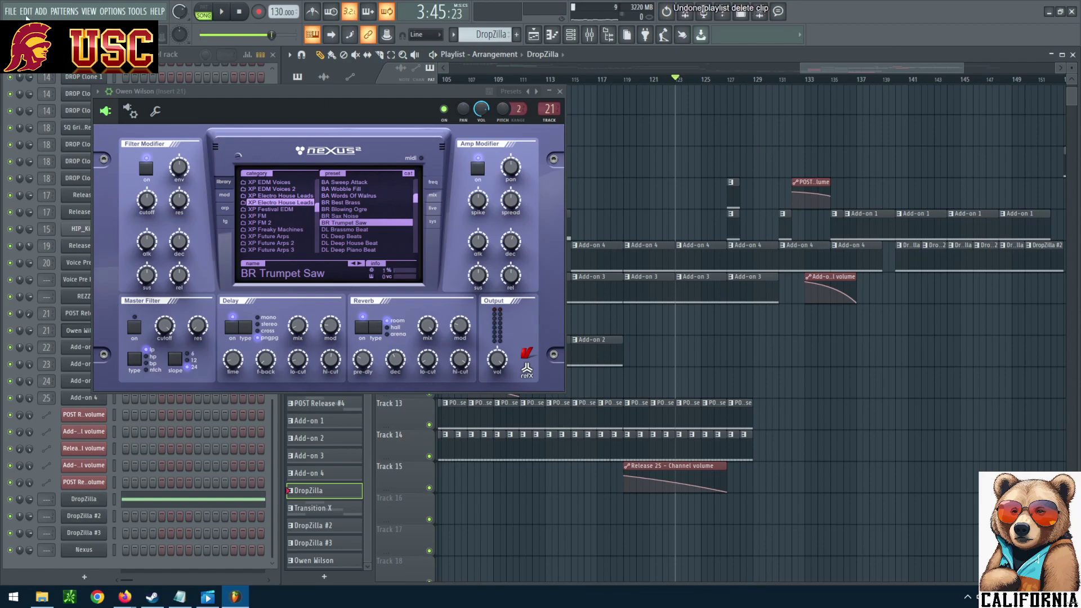
key(ctrl+alt+z)
key(ctrl+alt+z)
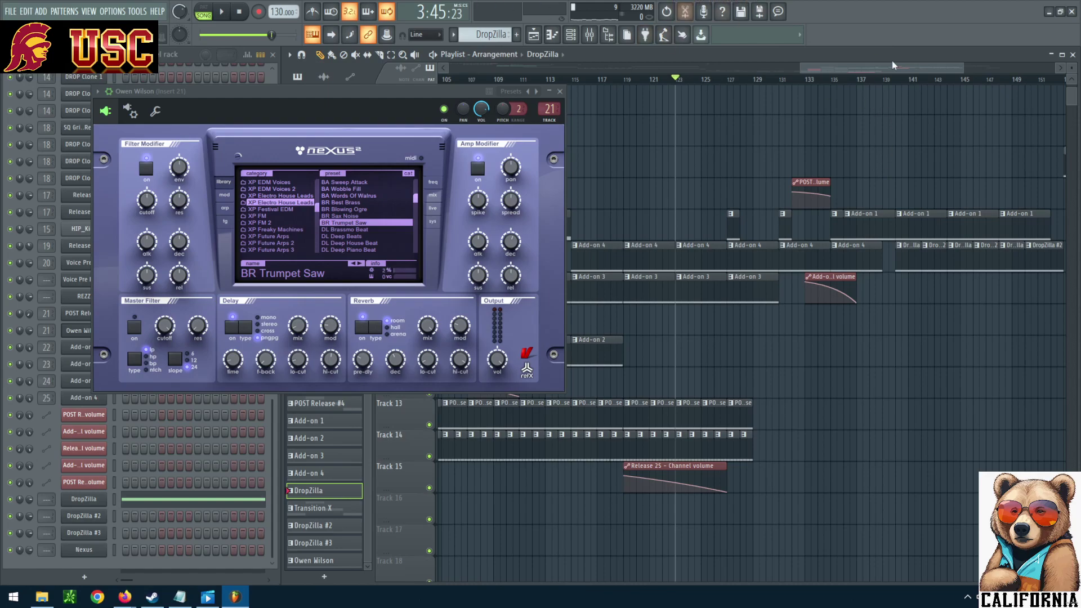
Step: Listen to the song from about bar 141 to bar 161, following the DropZilla, Add-on 2 and DropZilla #3 clips
click(231, 11)
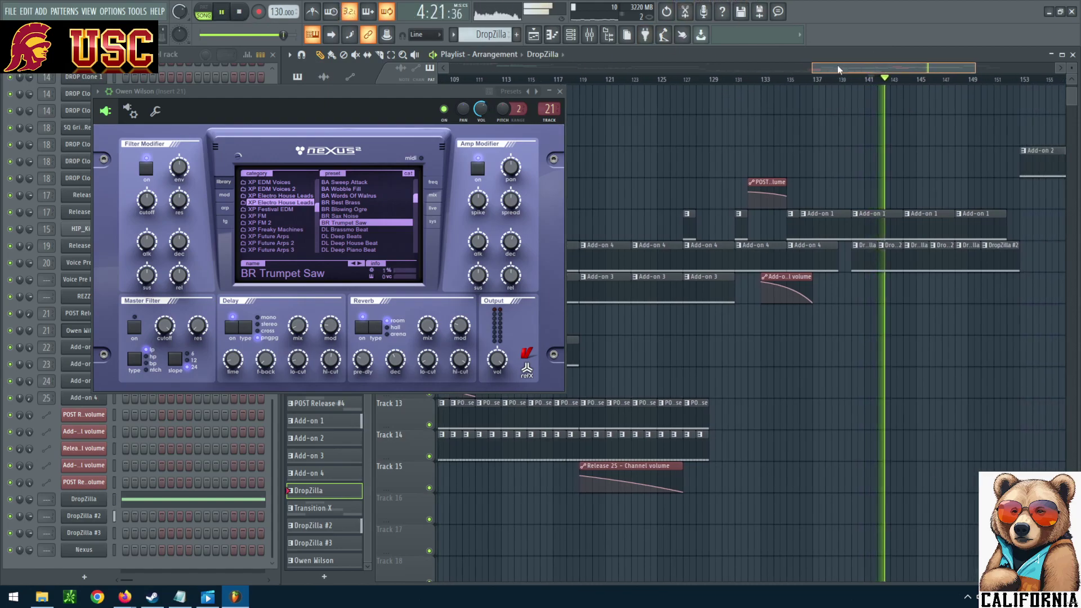
drag(836, 65, 850, 63)
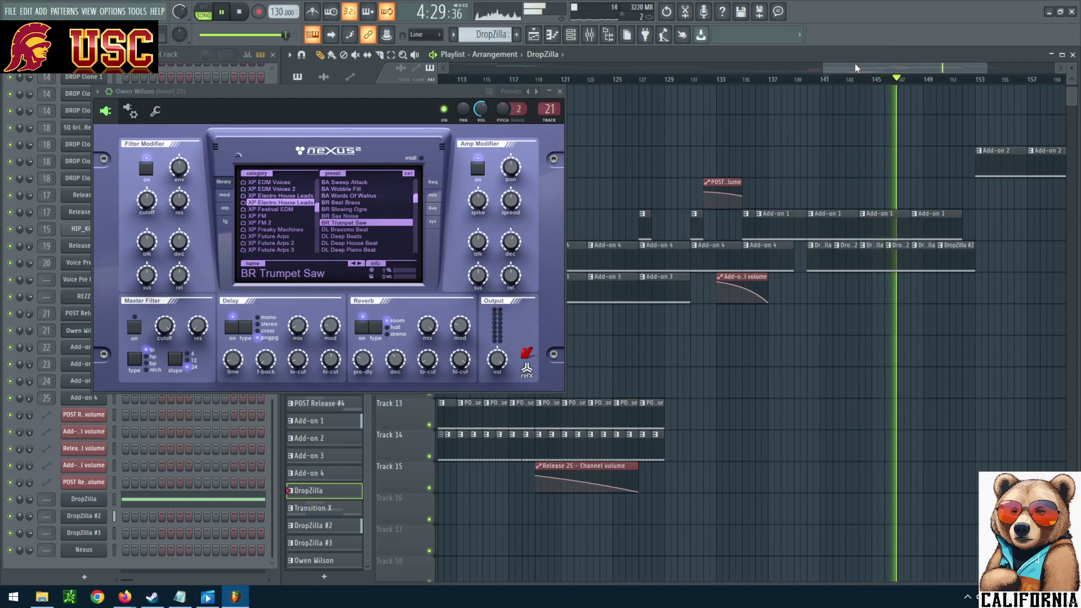
drag(866, 63, 900, 65)
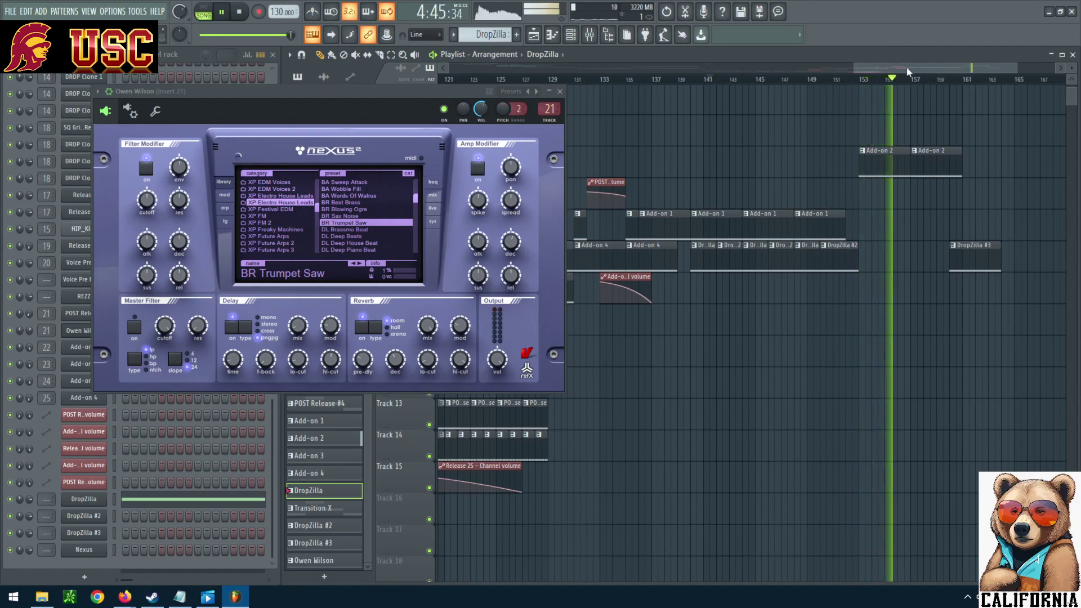
drag(906, 67, 921, 72)
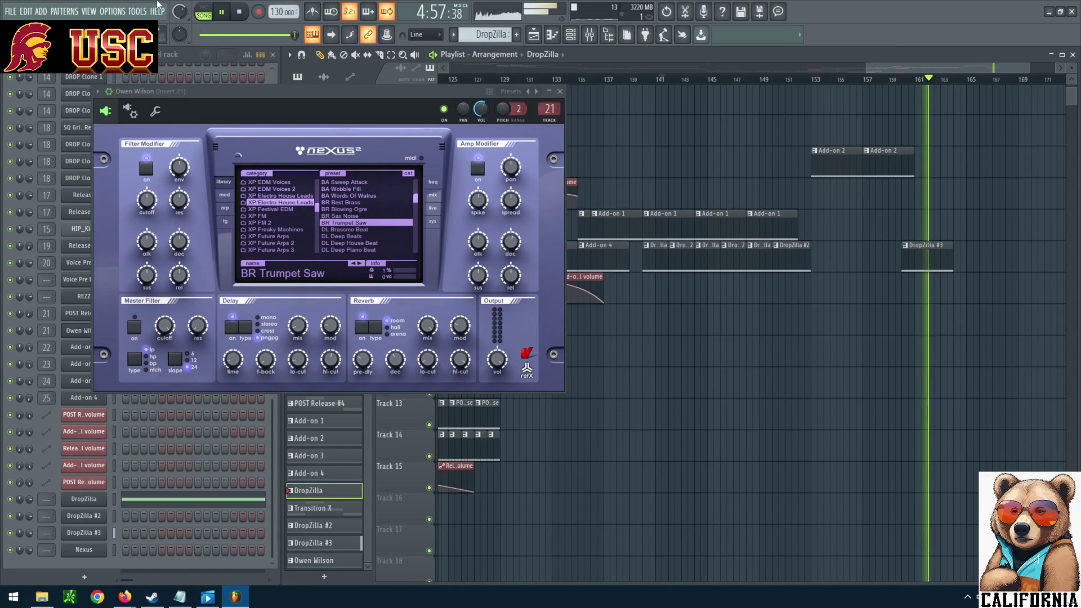
key(space)
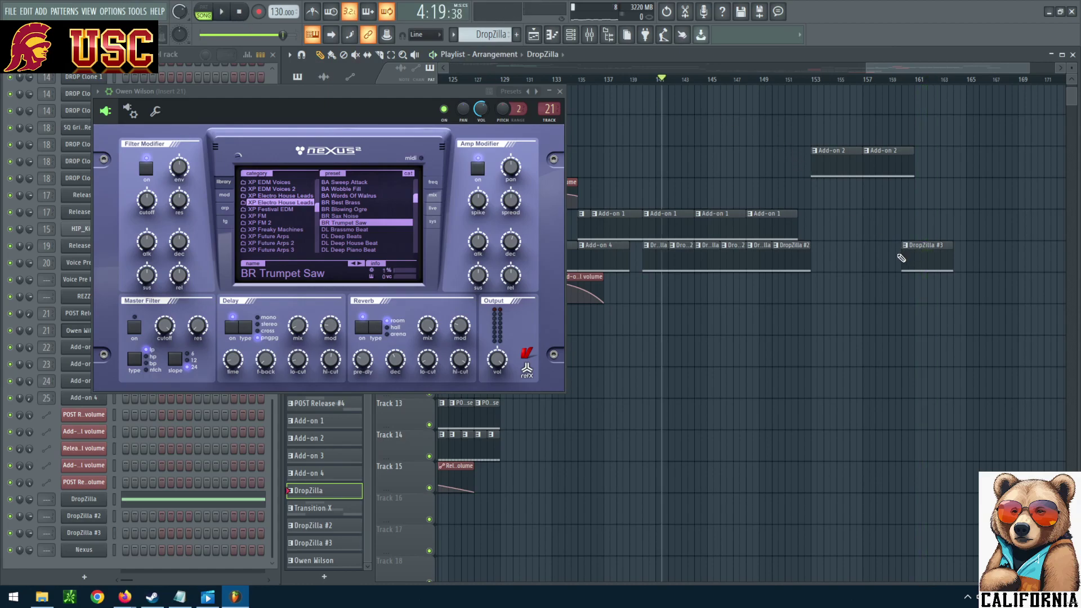
Step: Move the DropZilla #3 clip from Track 8 to bar 165 on Track 9
drag(935, 245, 997, 292)
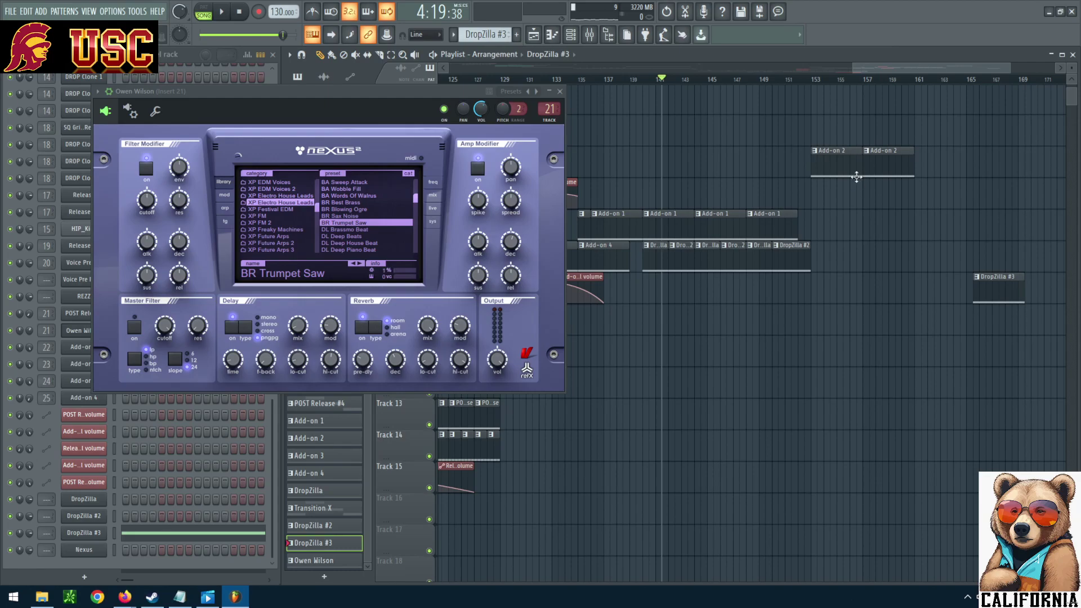
Step: Close the Owen Wilson Nexus window and open the second Add-on 2 clip on Track 5 in the piano roll
click(888, 164)
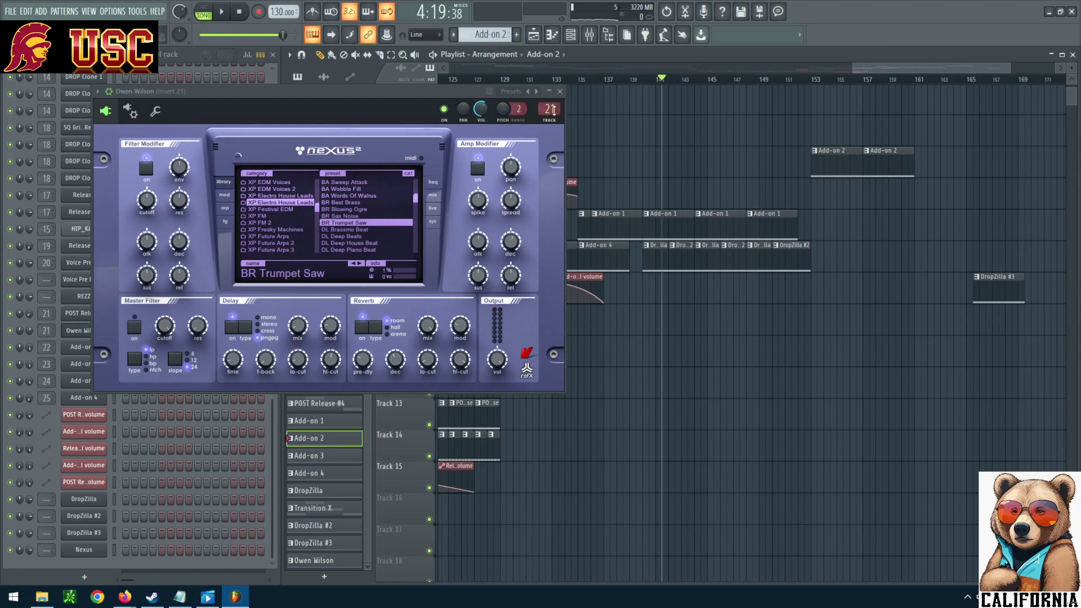
click(560, 92)
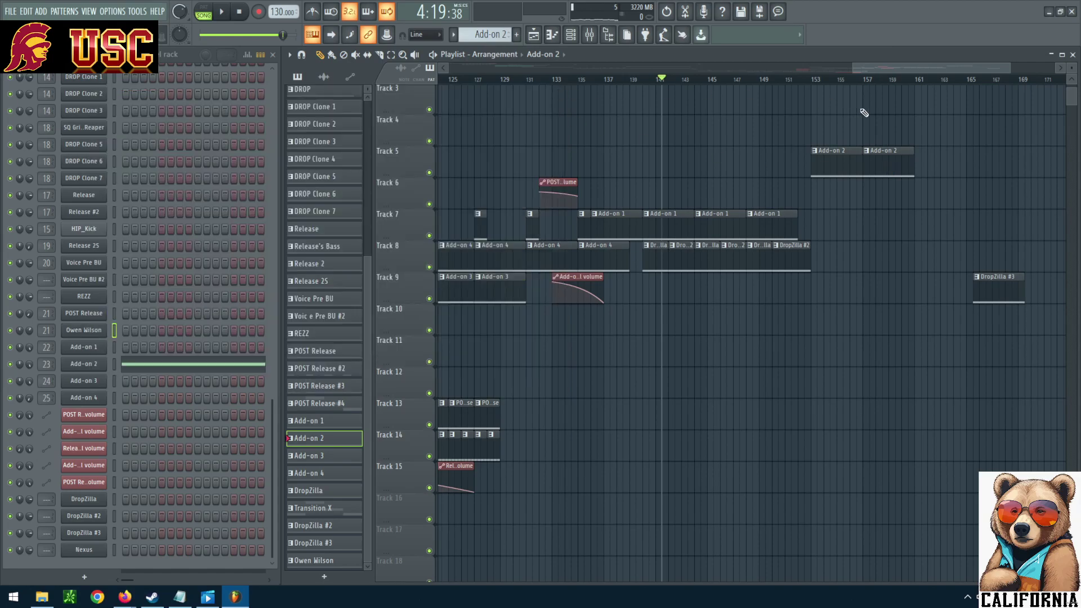
double_click(889, 153)
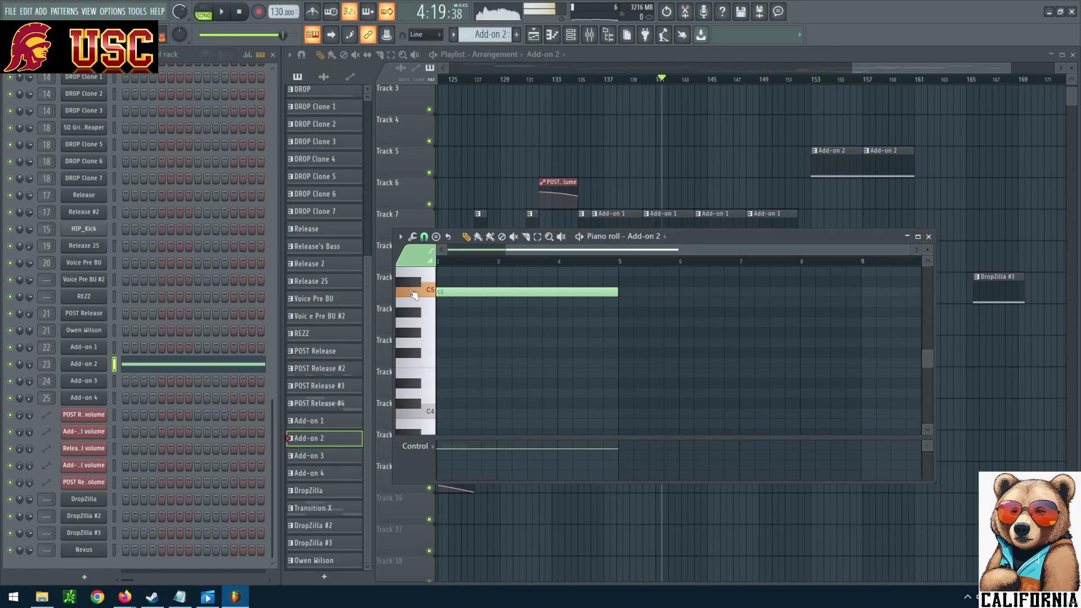
Step: Add Add-on 2 clips at bars 161 and 165 on Track 5, moving the DropZilla #3 clip out to about bar 171 on Track 10
click(929, 237)
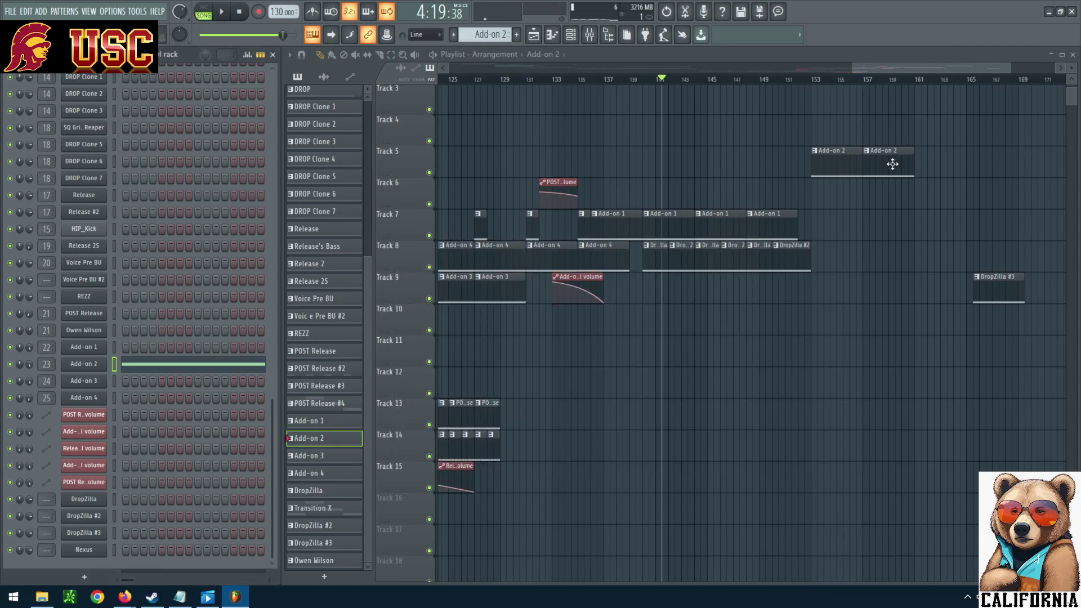
click(916, 160)
drag(913, 69, 944, 92)
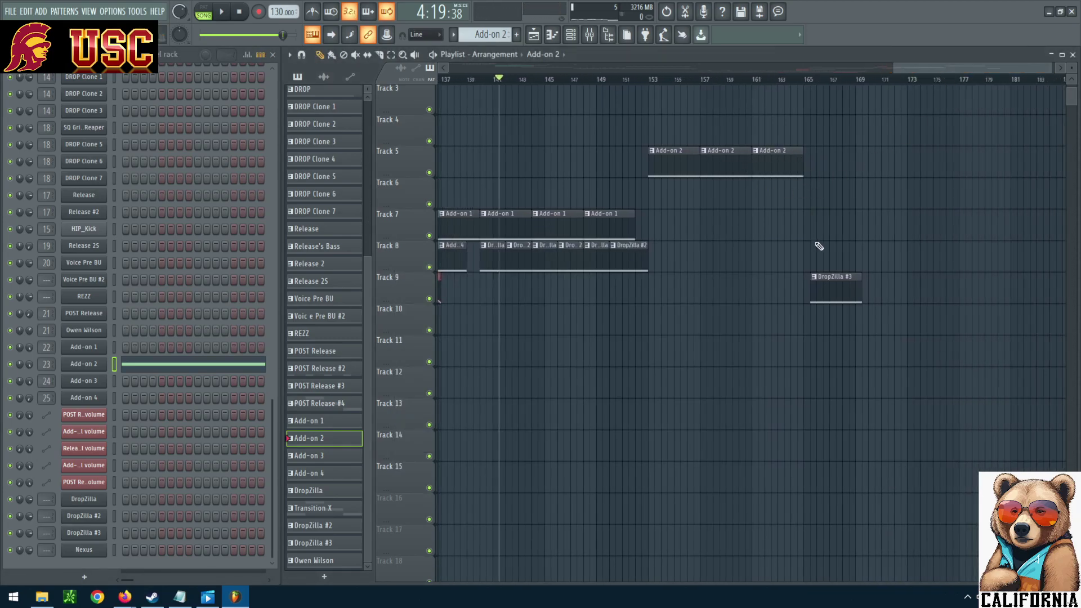
drag(834, 291, 908, 340)
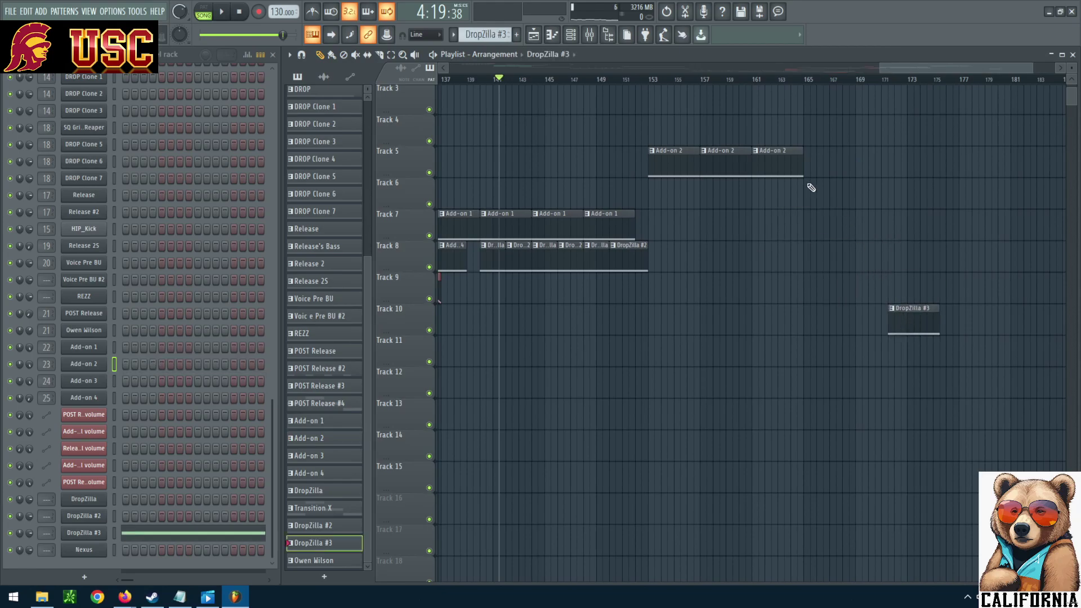
click(783, 166)
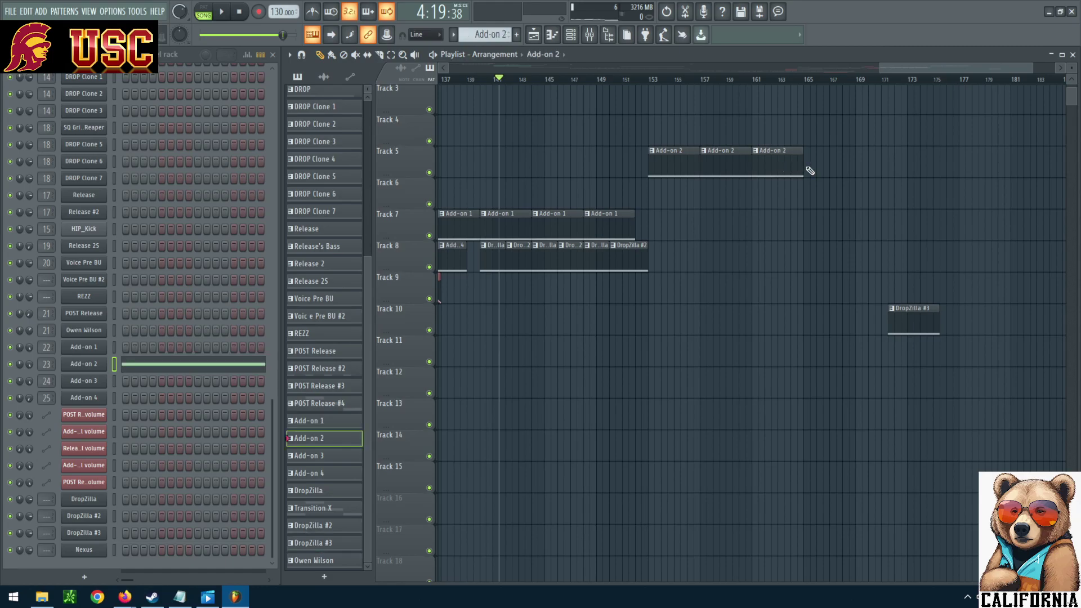
click(811, 169)
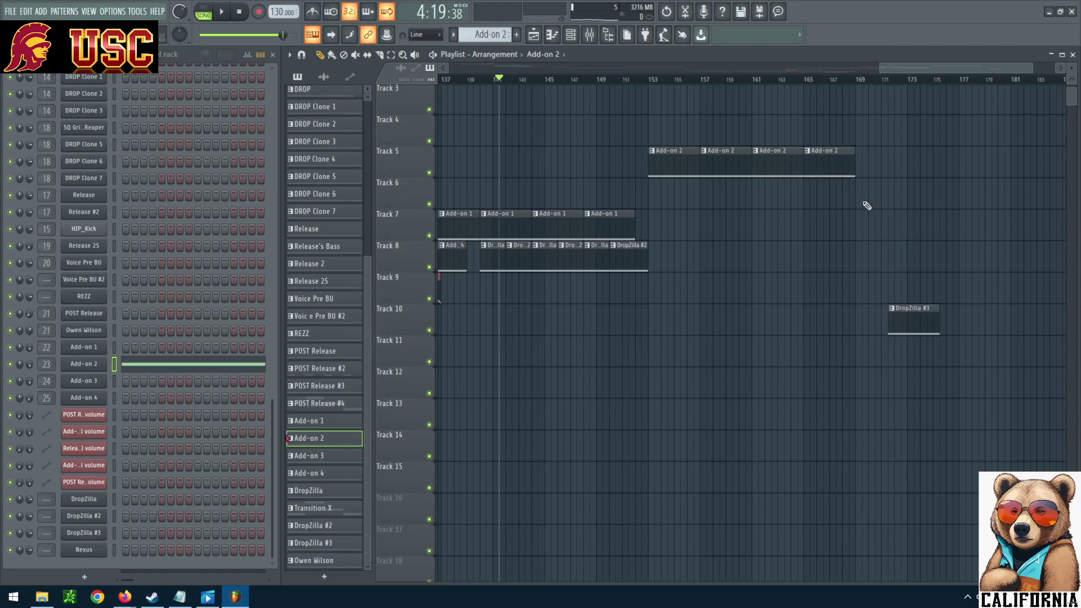
Step: Try cloning the Add-on 2 channel, and delete the cloned channel again
click(85, 360)
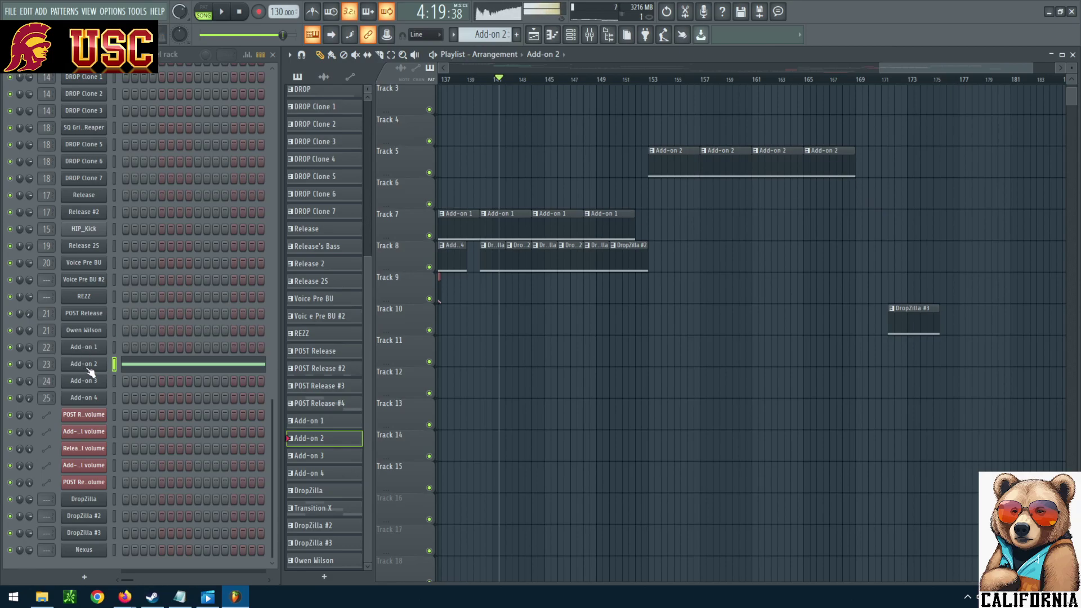
right_click(85, 367)
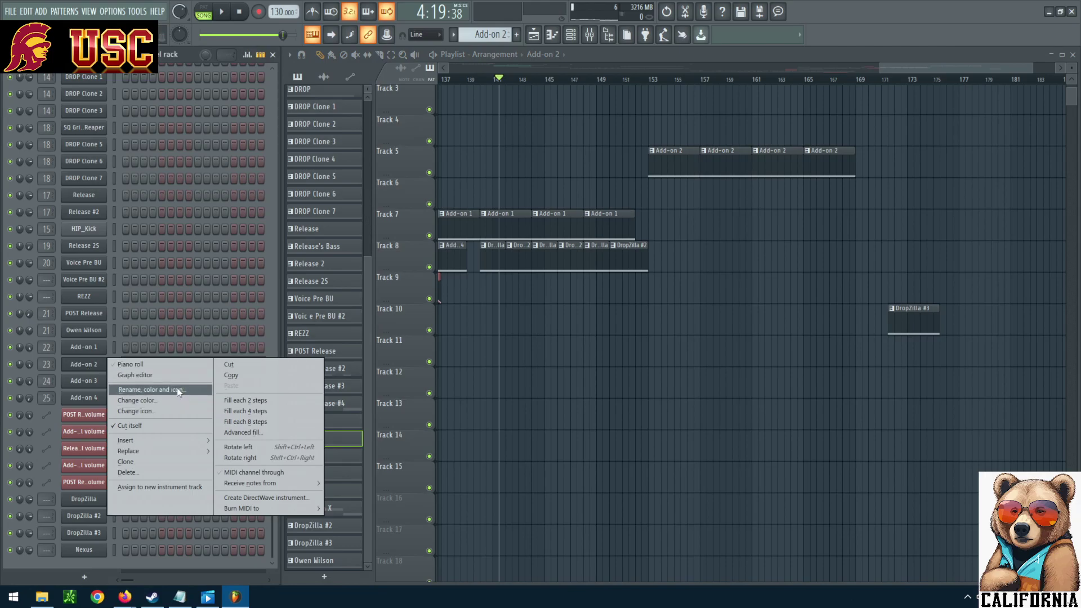
click(180, 461)
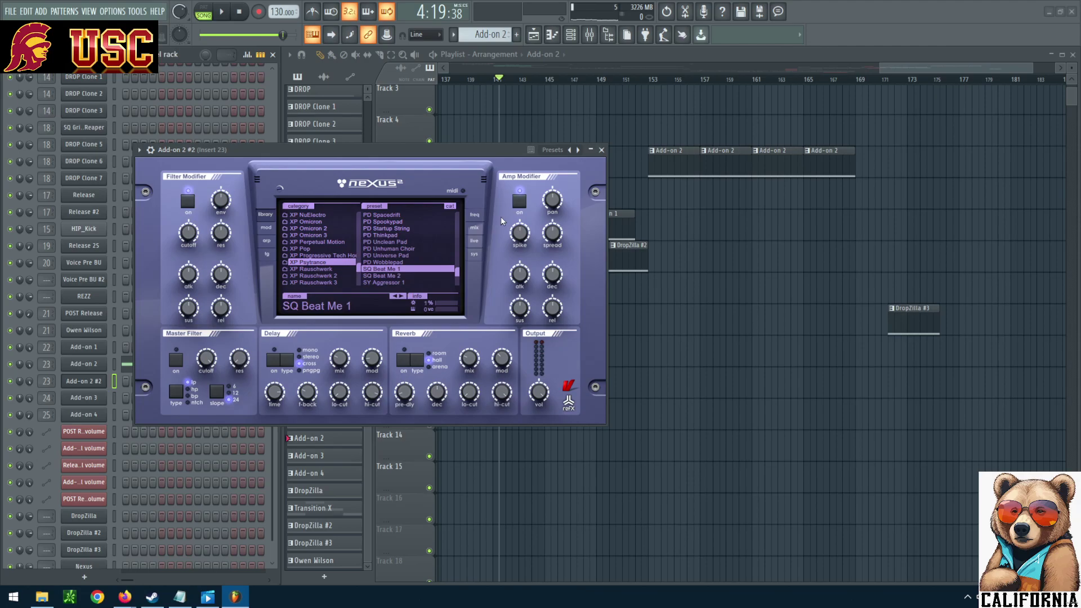
click(601, 150)
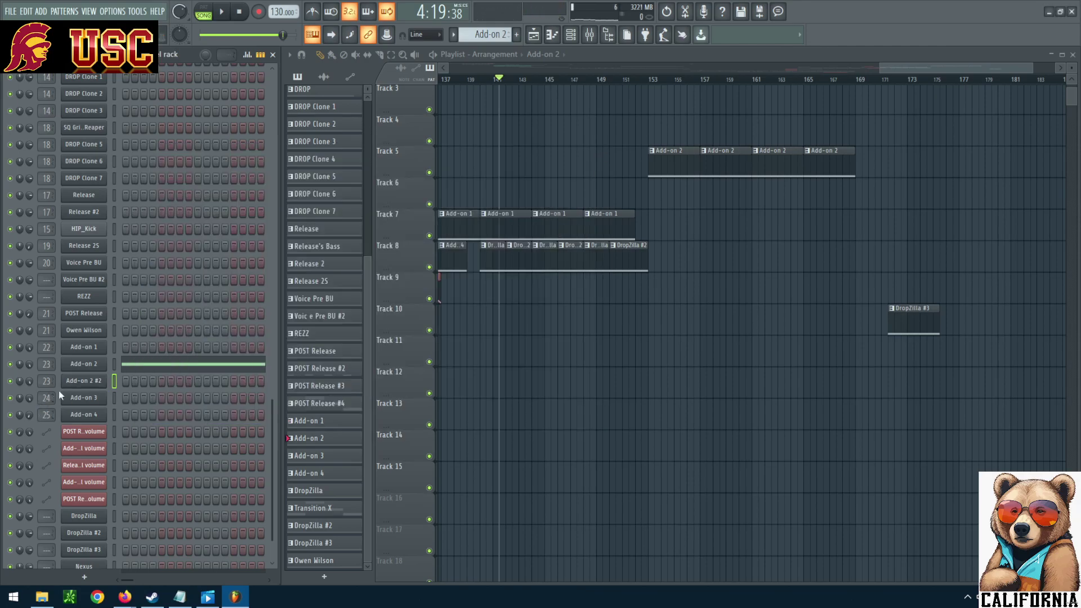
right_click(82, 383)
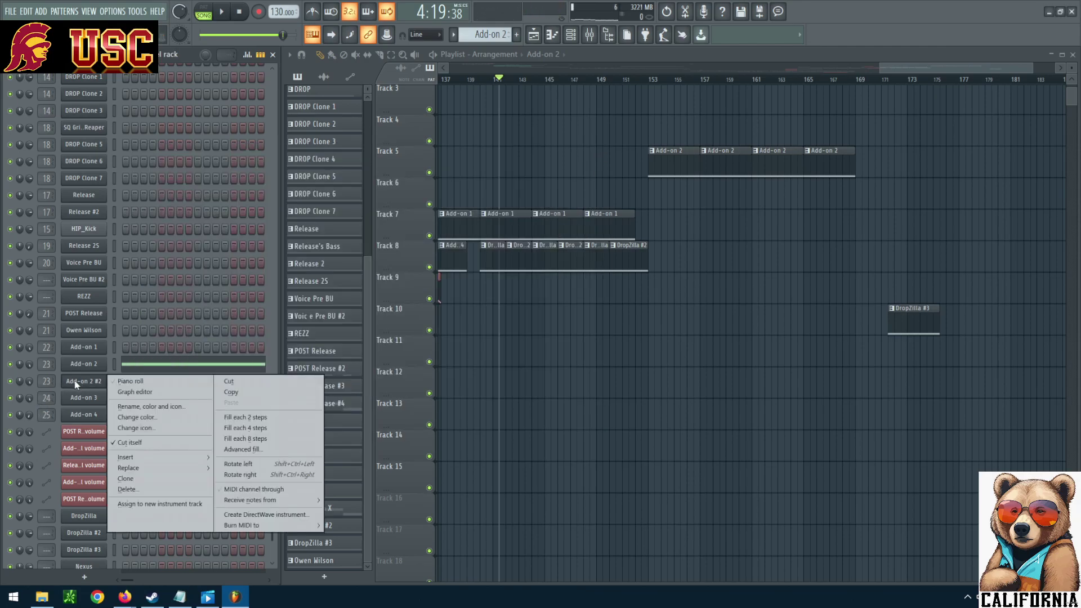
click(180, 489)
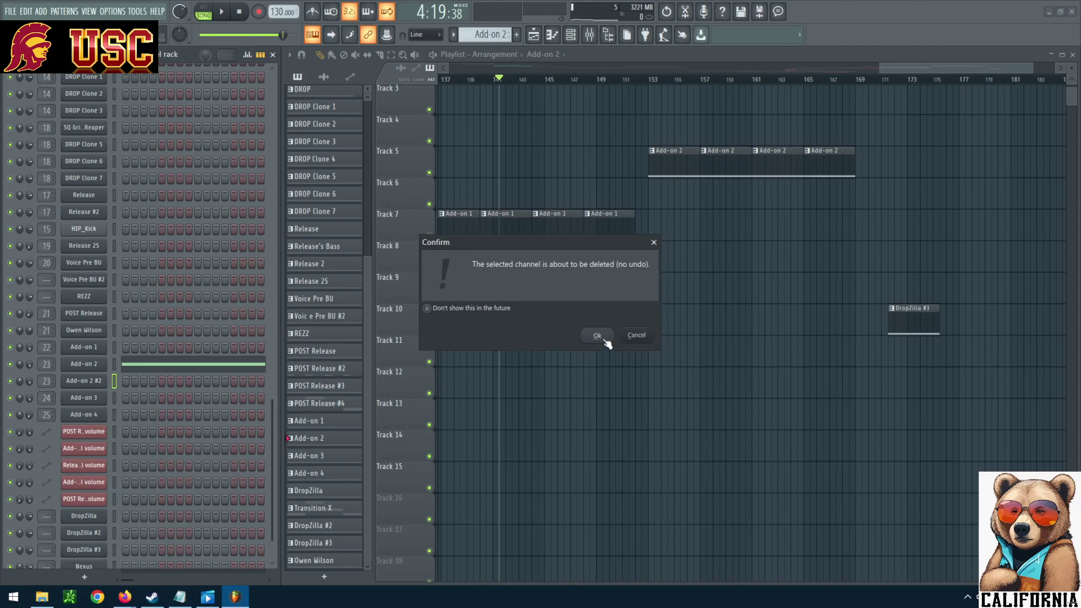
click(597, 336)
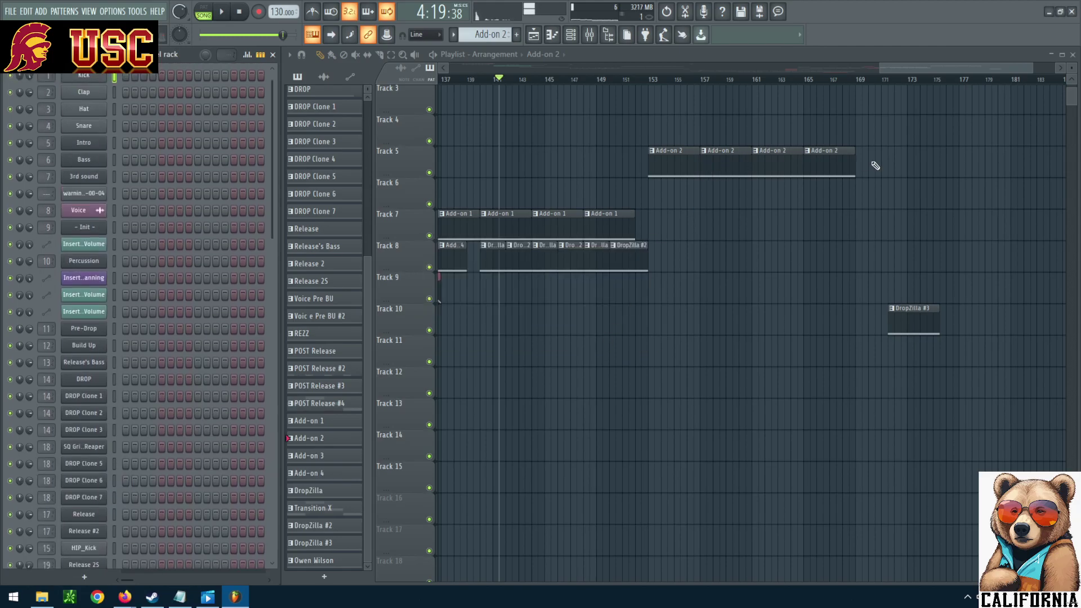
Step: Make Add-on 2 the active channel again and create a new pattern named Add-on 2 #2
double_click(838, 168)
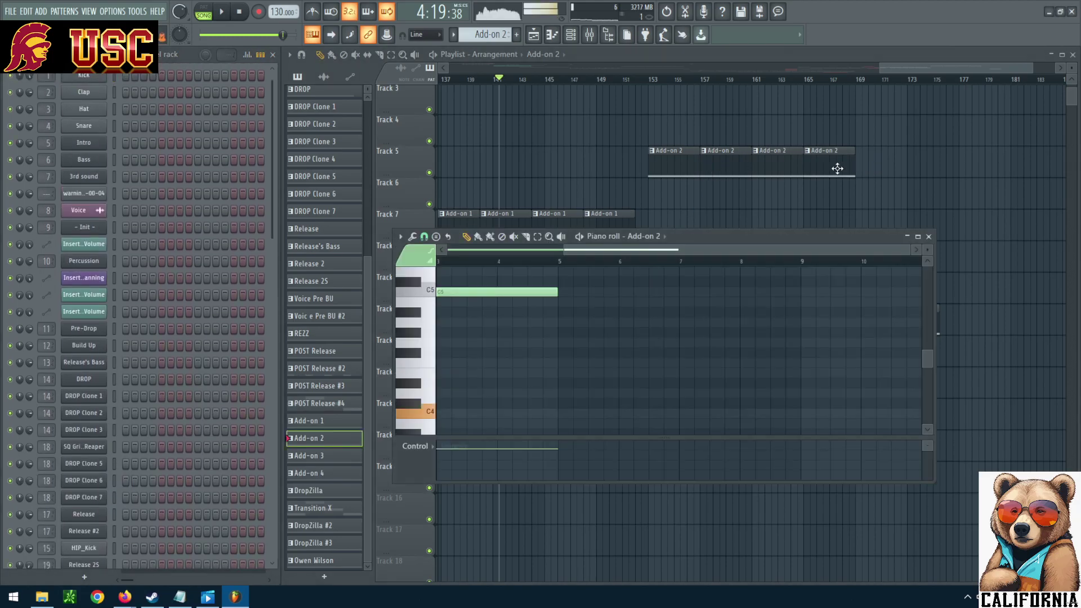
click(929, 236)
scroll(72, 386, down, 6)
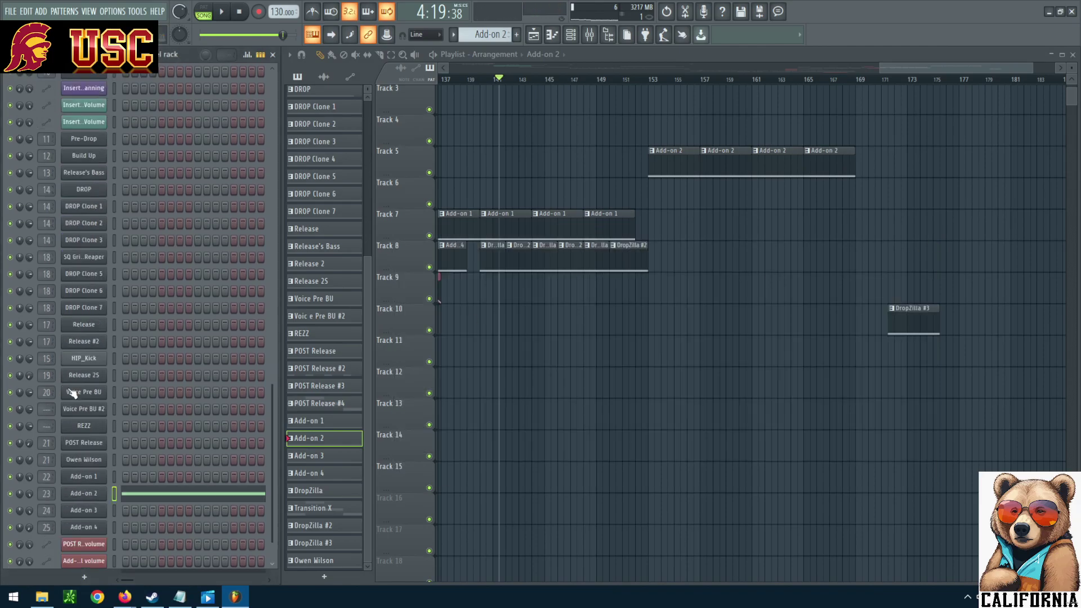
scroll(141, 457, up, 3)
scroll(138, 451, down, 4)
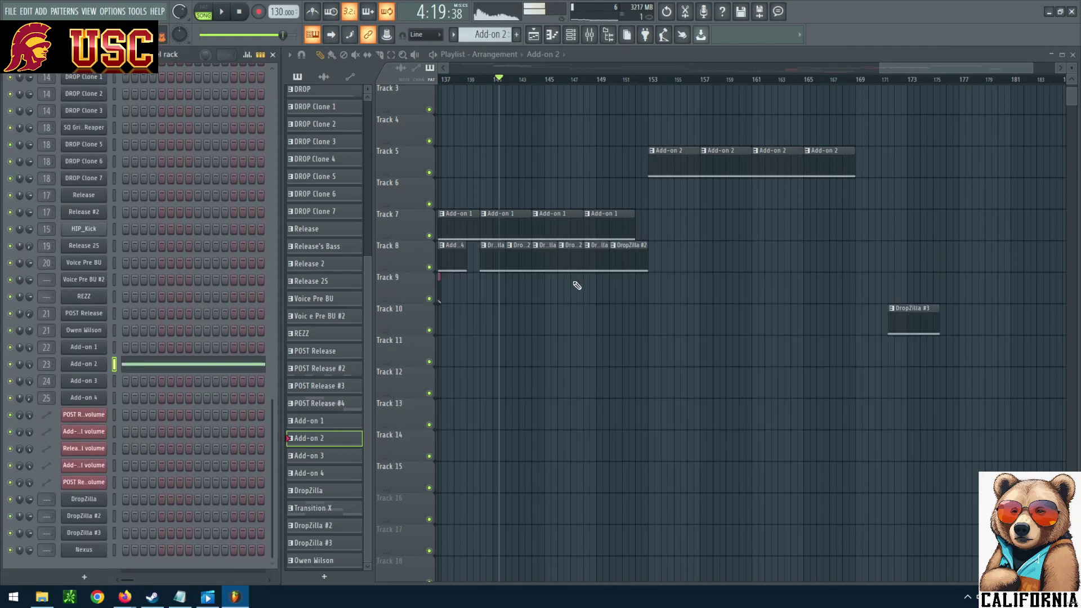
click(329, 578)
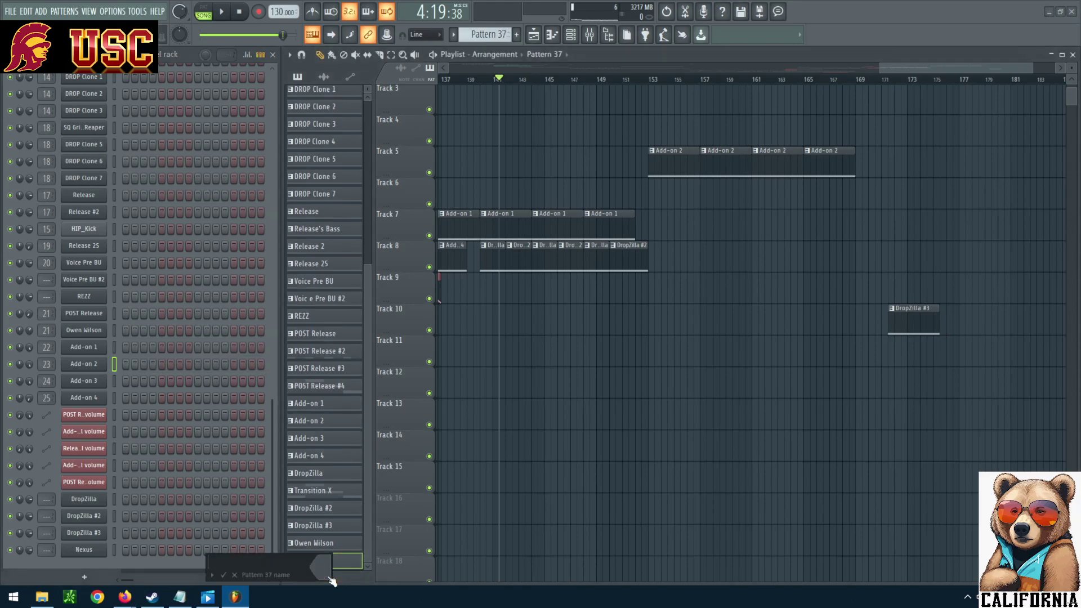
text(Add-on 2 #2)
key(Return)
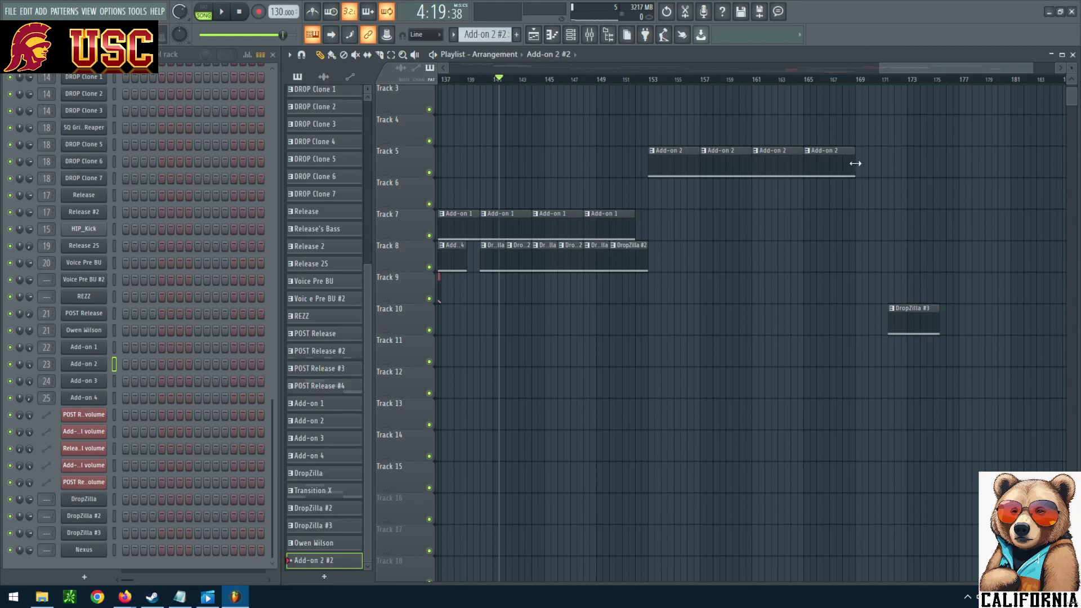
Step: Place the Add-on 2 #2 pattern at bar 169 on Track 6 and give it a four-bar C4 note
click(862, 181)
drag(877, 196, 898, 196)
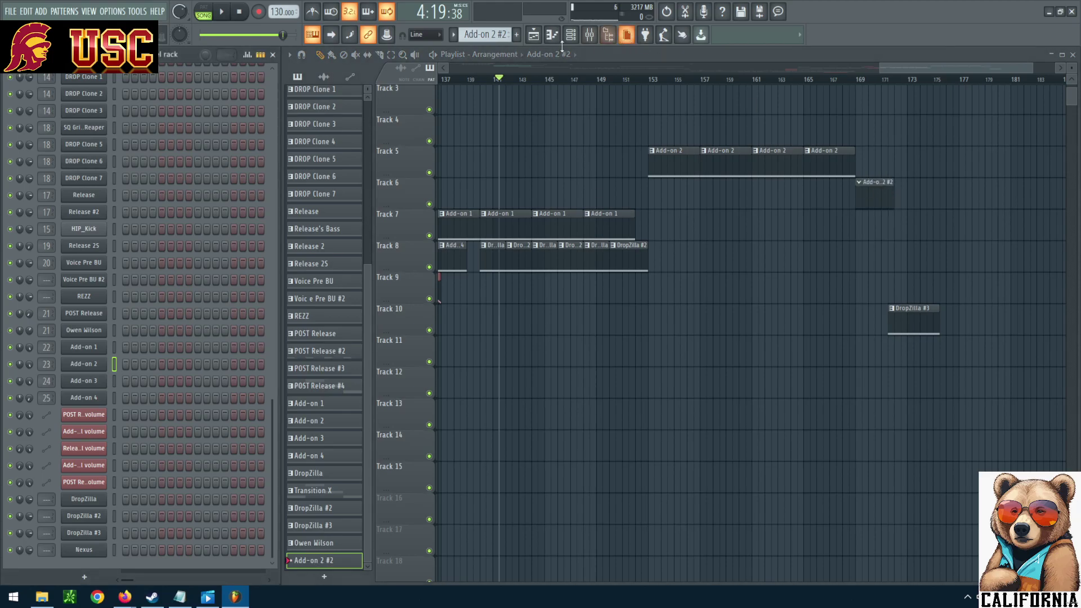
click(555, 37)
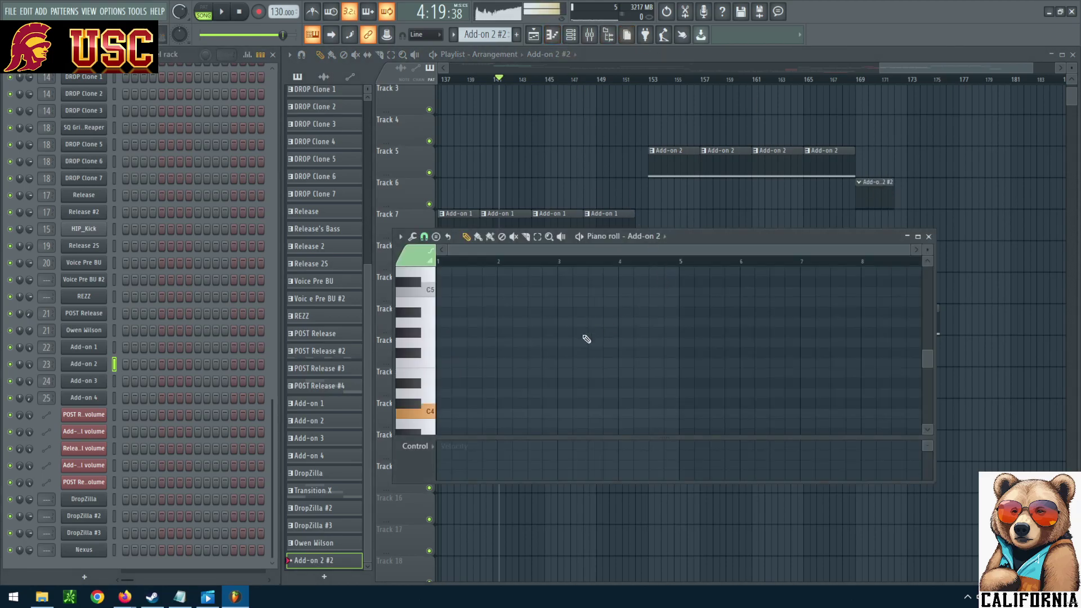
click(441, 415)
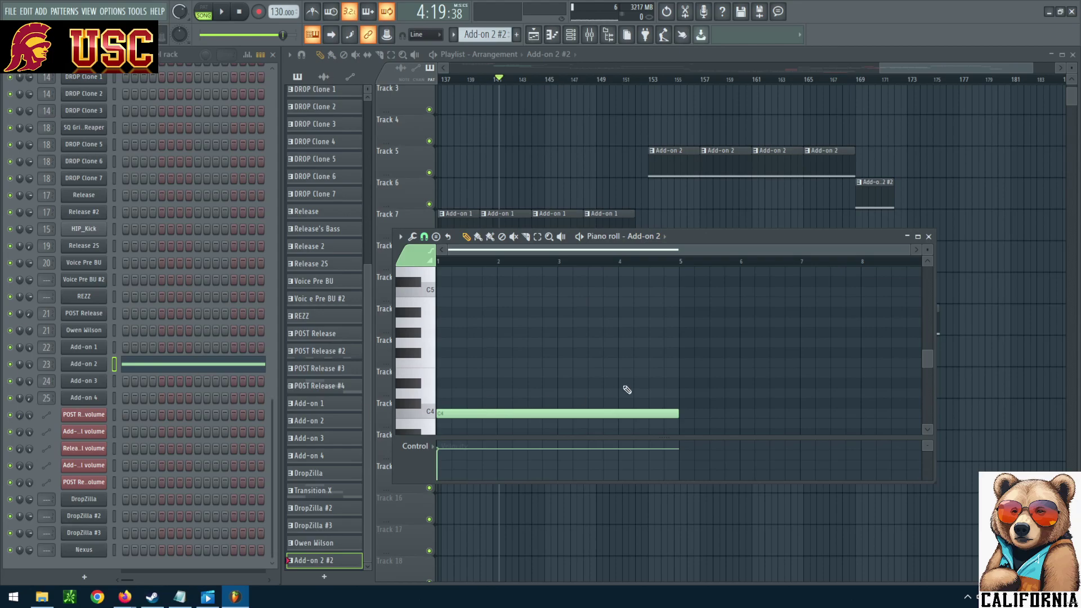
click(928, 237)
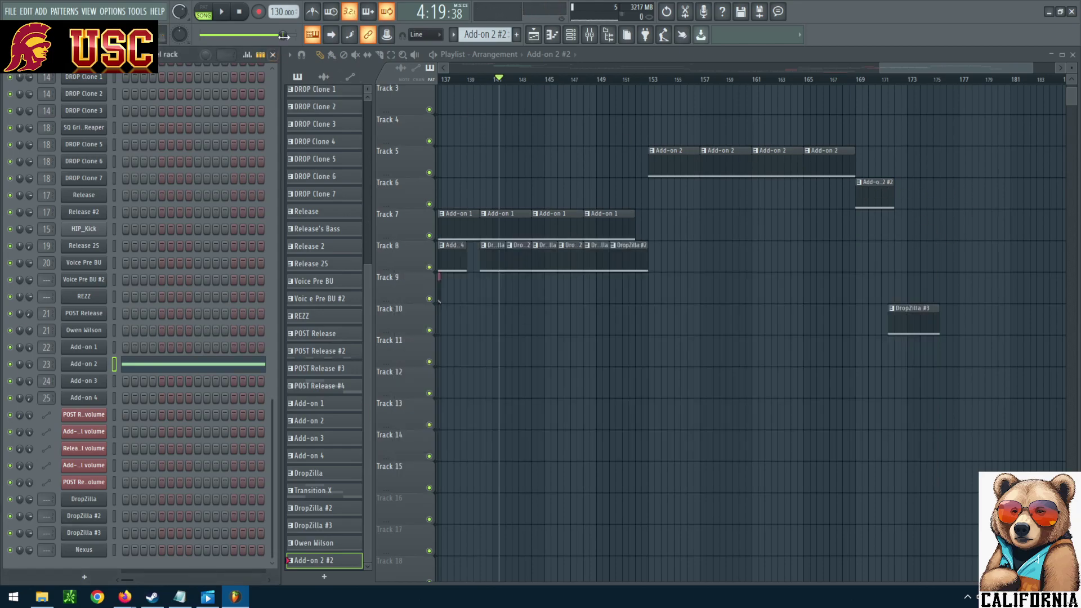
Step: Listen to the song from bar 141 through the Add-on 2 #2 clip on Track 6
click(226, 12)
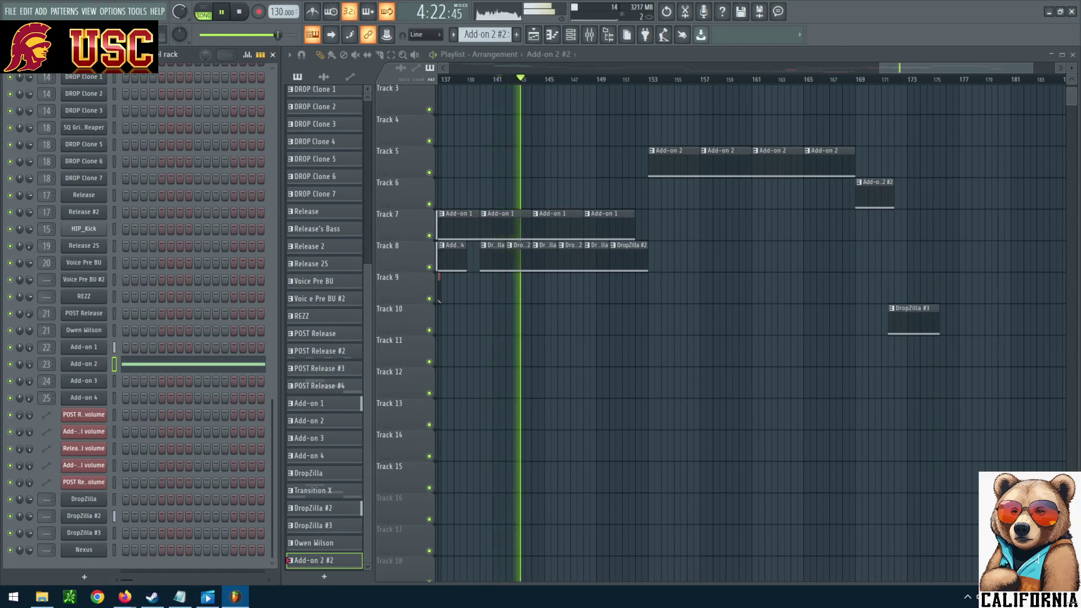
click(10, 12)
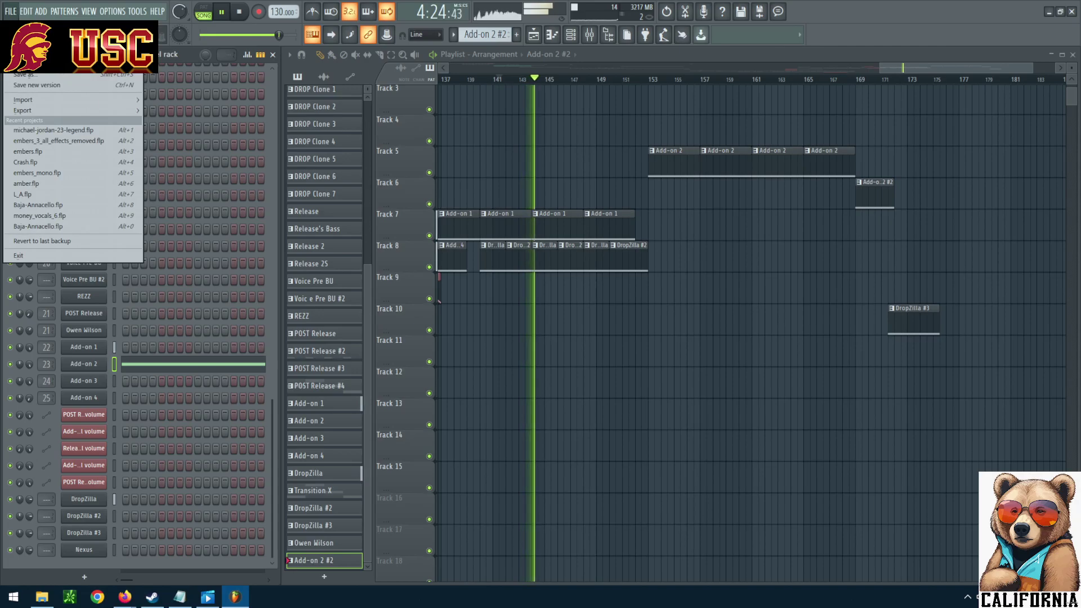
click(329, 211)
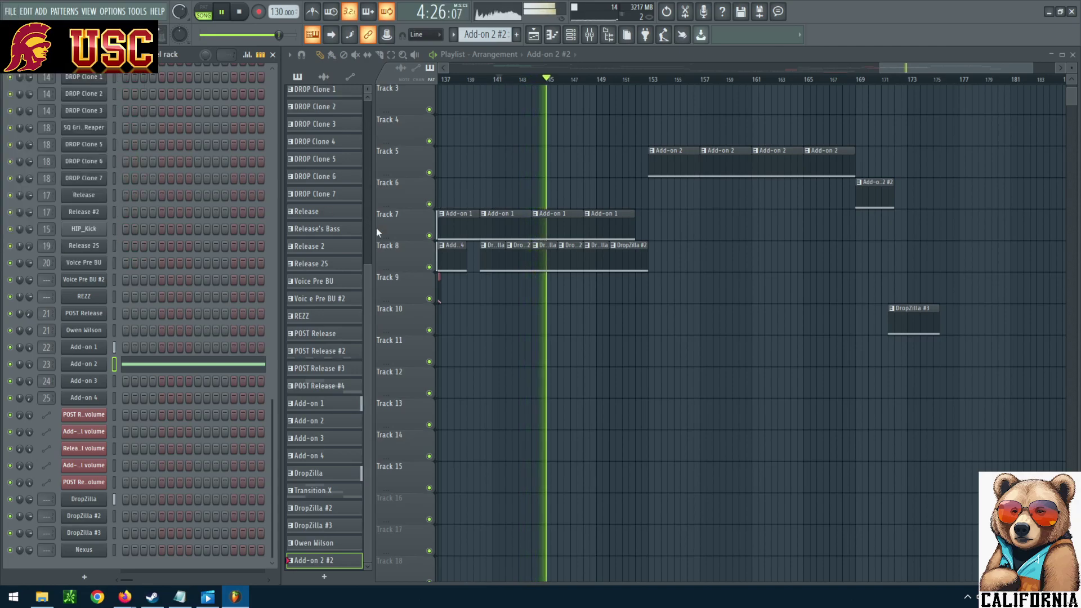
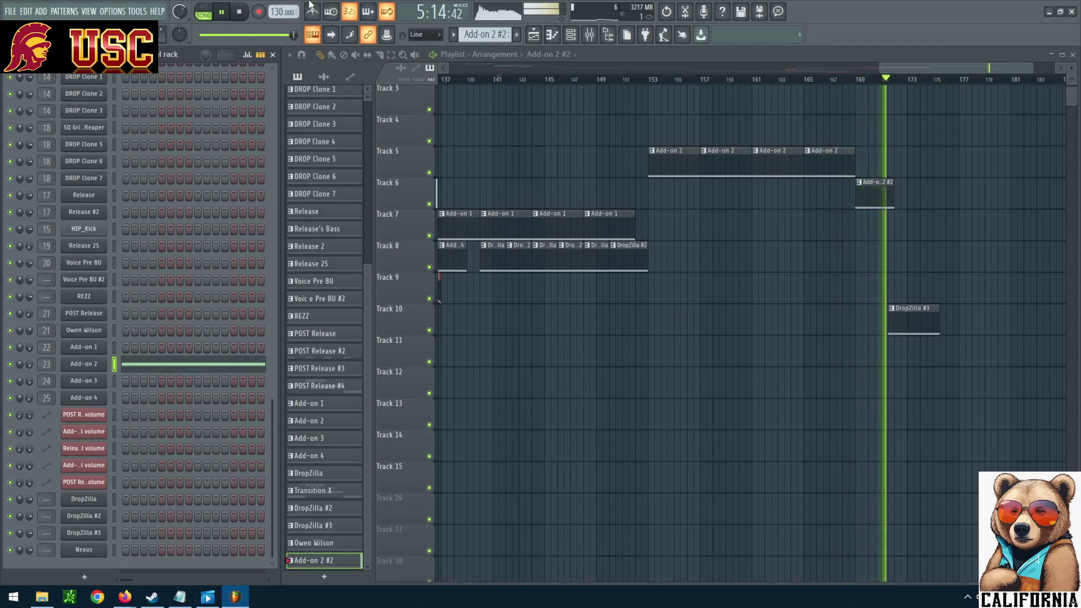
click(242, 11)
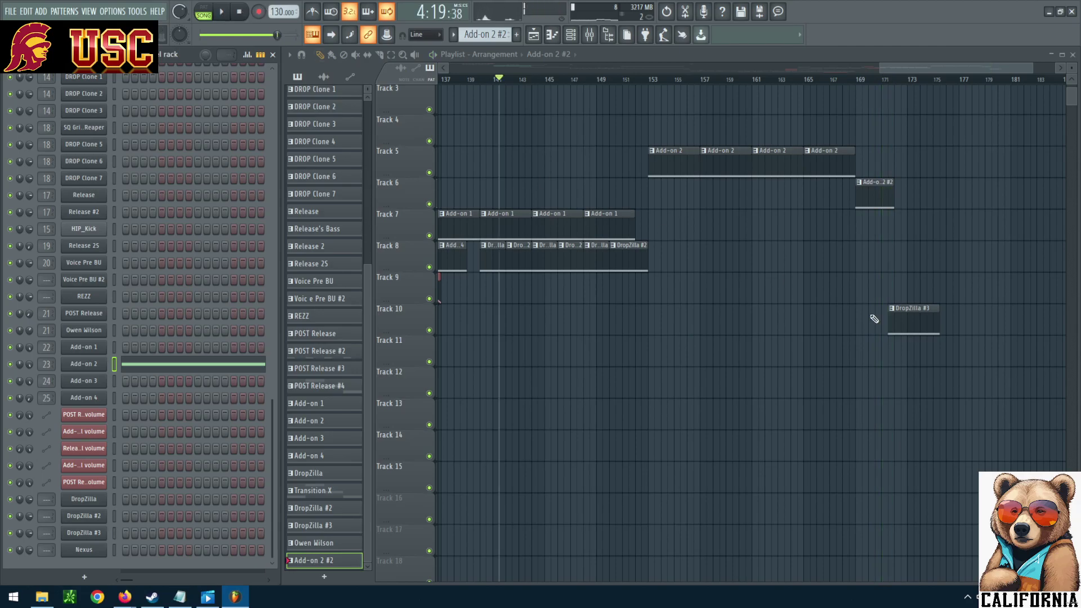
Step: Rearrange the ending with DropZilla #3 at bar 169 on Track 6 and Add-on 2 #2 at bar 173 on Track 7
click(976, 323)
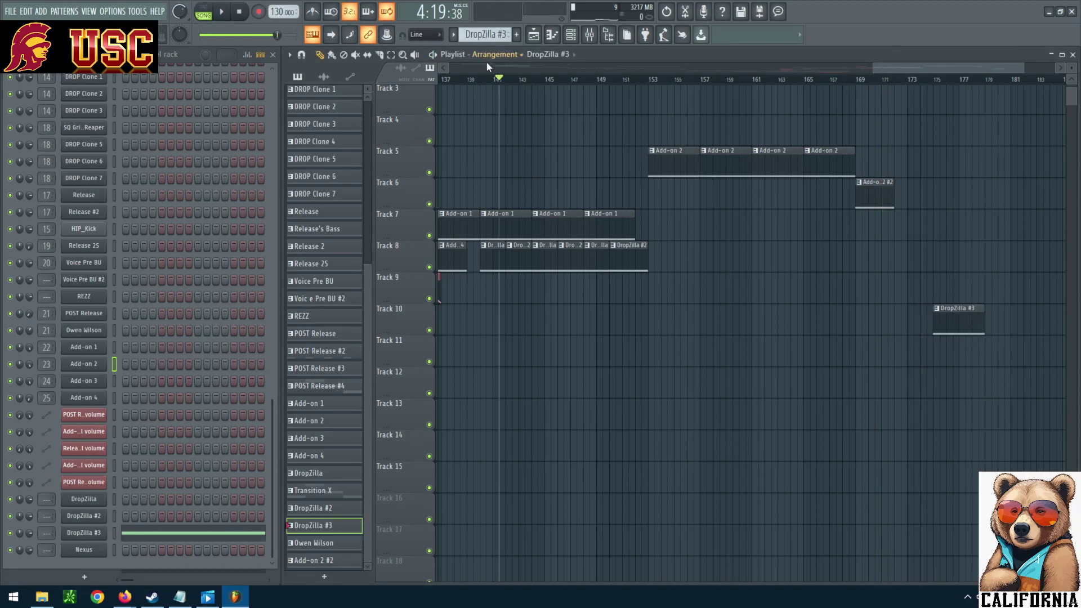
drag(949, 334, 952, 334)
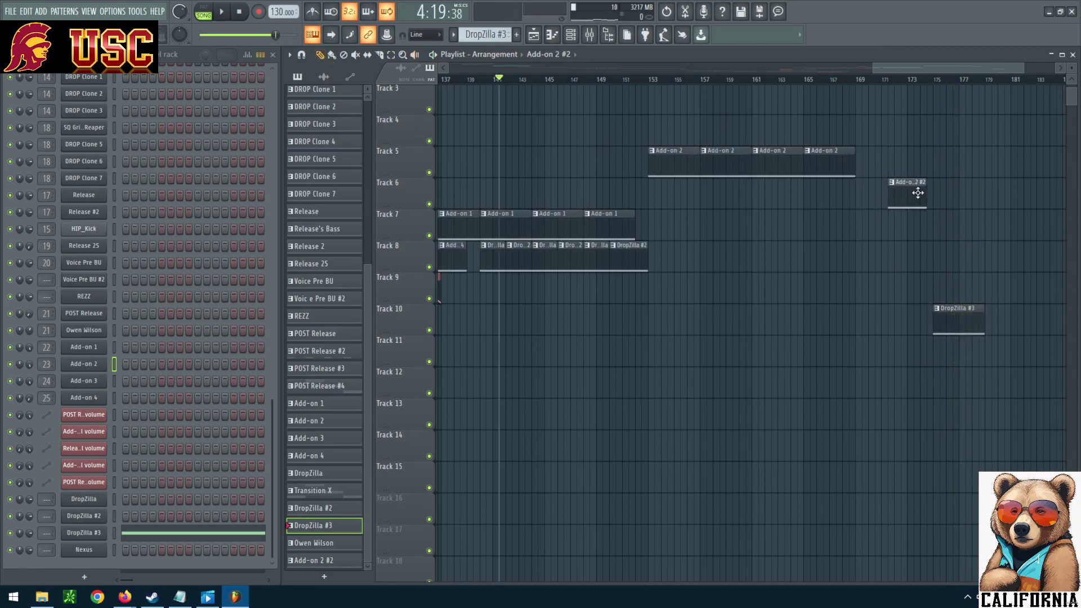
drag(918, 193, 924, 193)
click(883, 179)
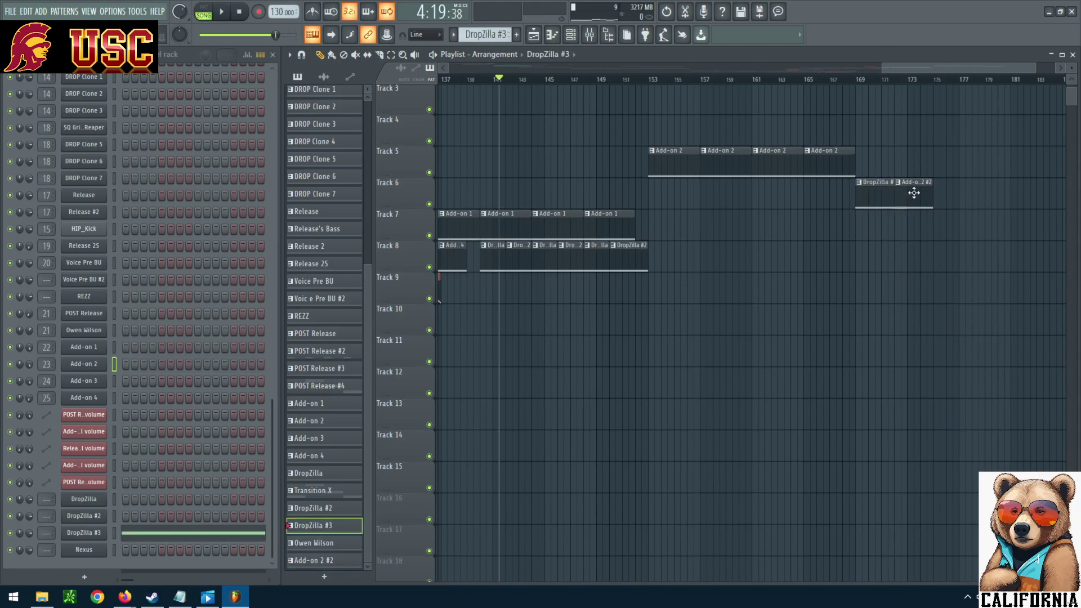
click(928, 233)
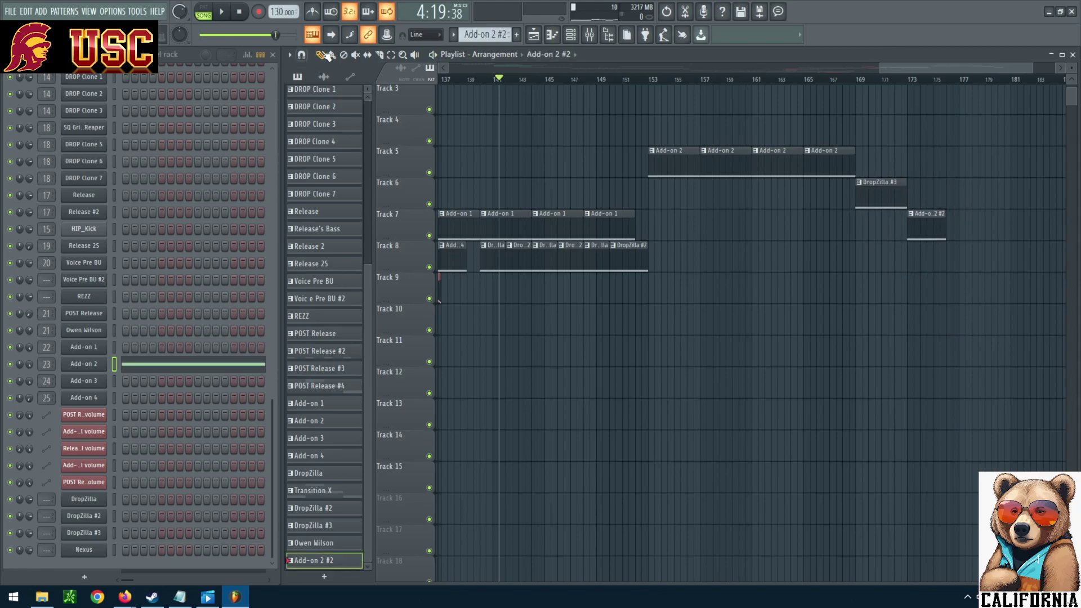
Step: Listen to the reordered ending from about bar 148 into the Add-on 2 #2 clip
click(221, 12)
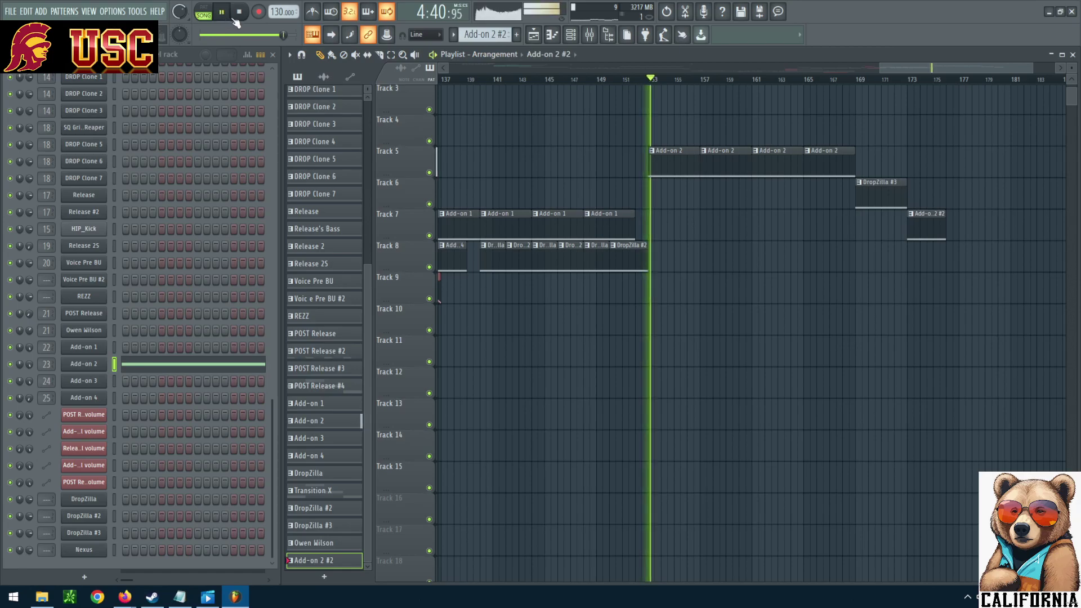
key(space)
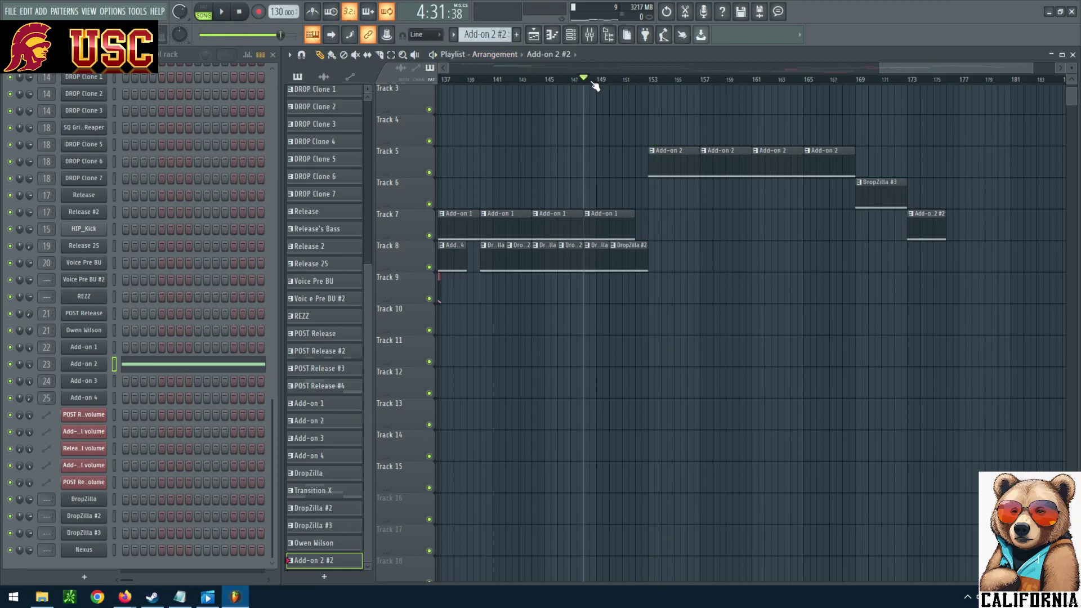
click(223, 14)
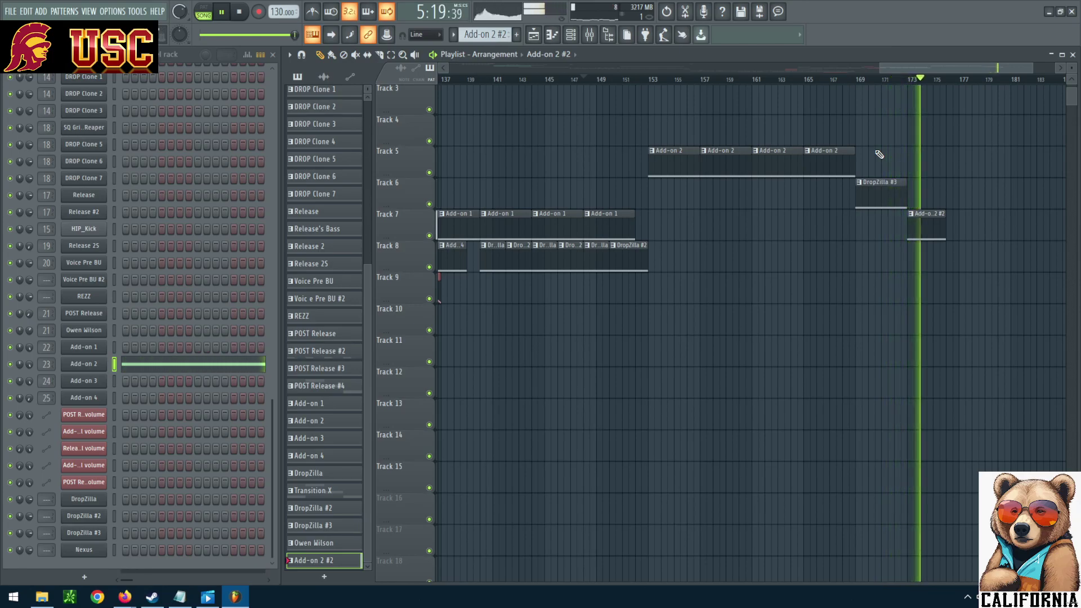
click(239, 13)
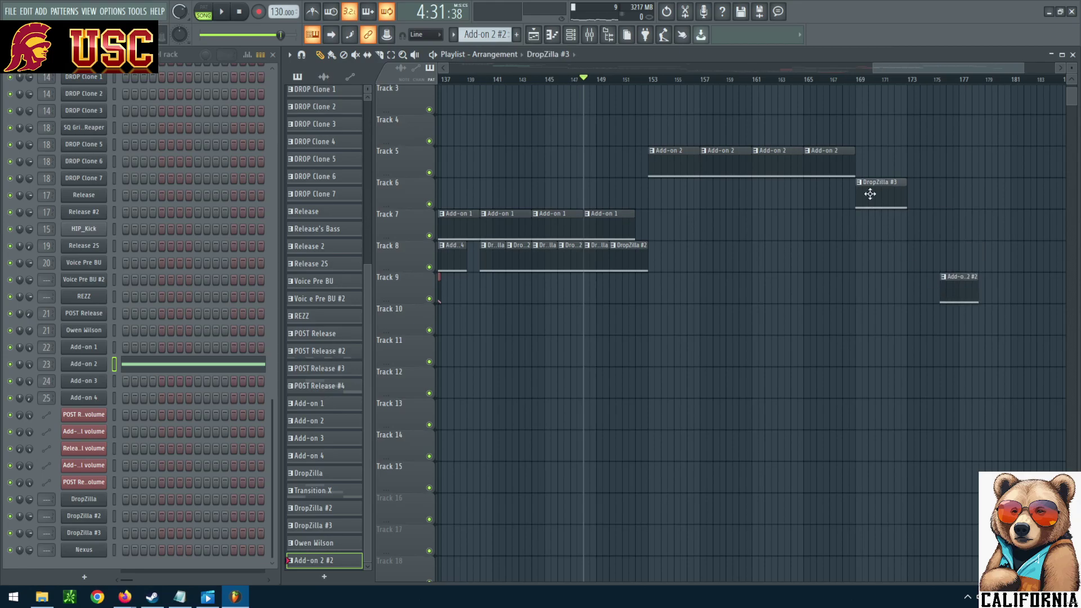
Step: Place the short Voice Pre BU clip at bar 169 on Track 6, with DropZilla #3 at bar 170 on Track 7, and listen to the result
click(891, 196)
drag(904, 68, 529, 102)
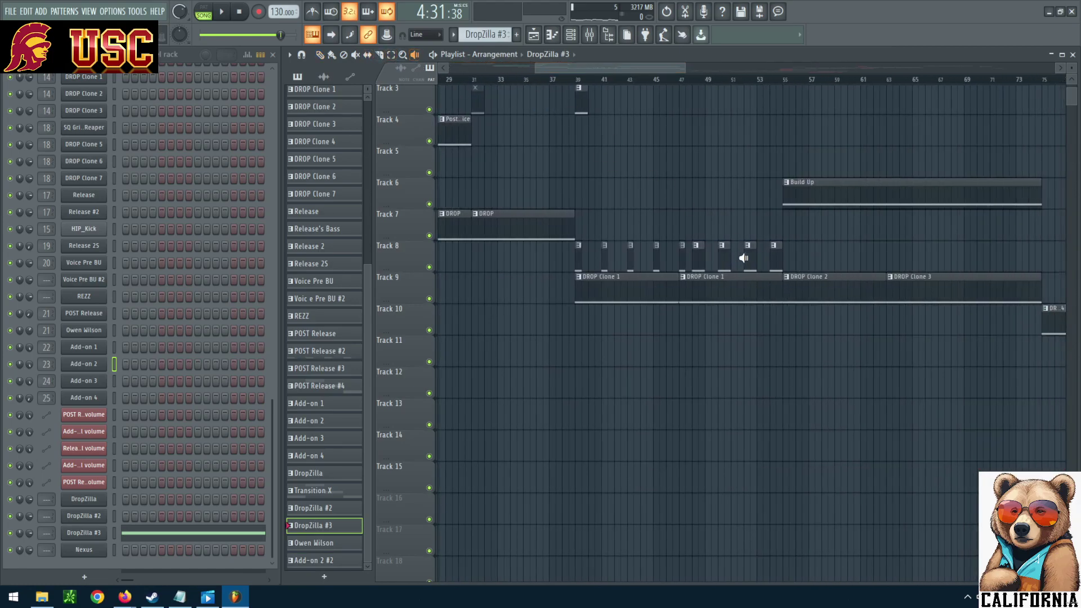
click(742, 258)
click(742, 259)
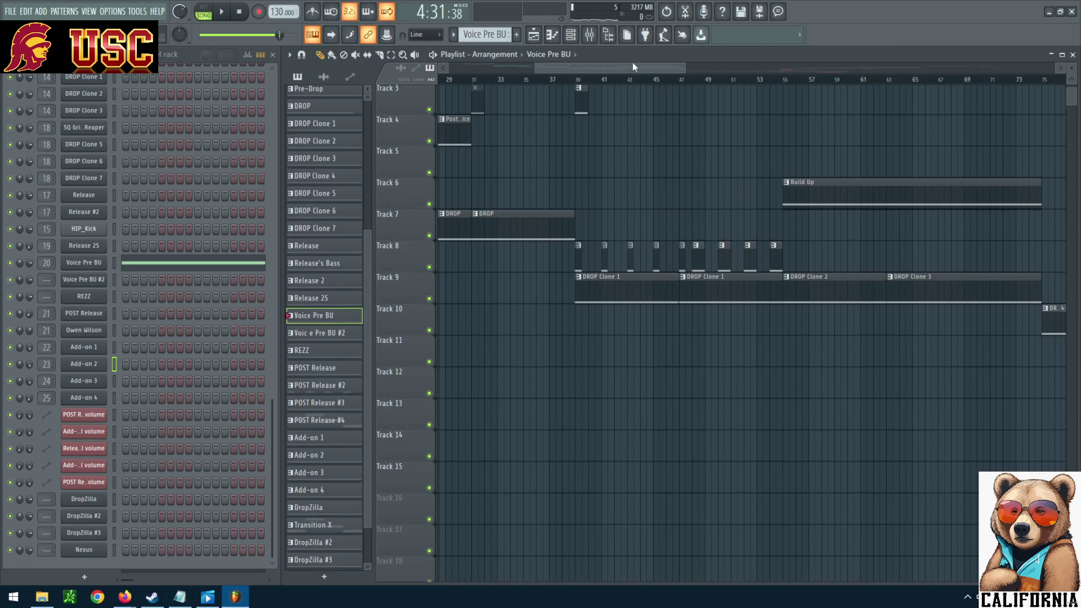
drag(633, 64, 645, 71)
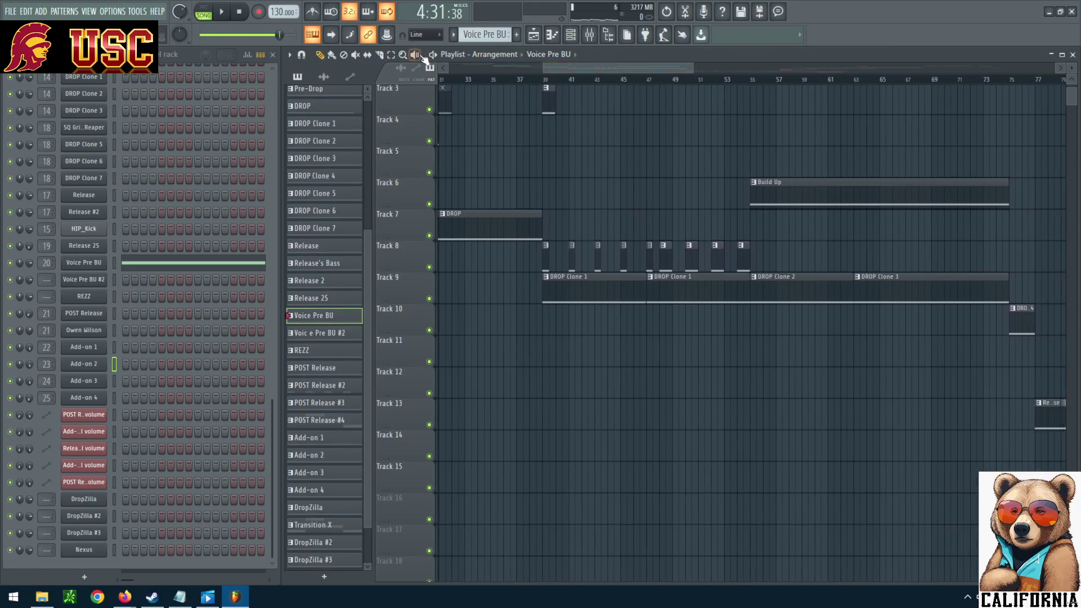
click(745, 254)
click(712, 258)
drag(602, 71, 941, 94)
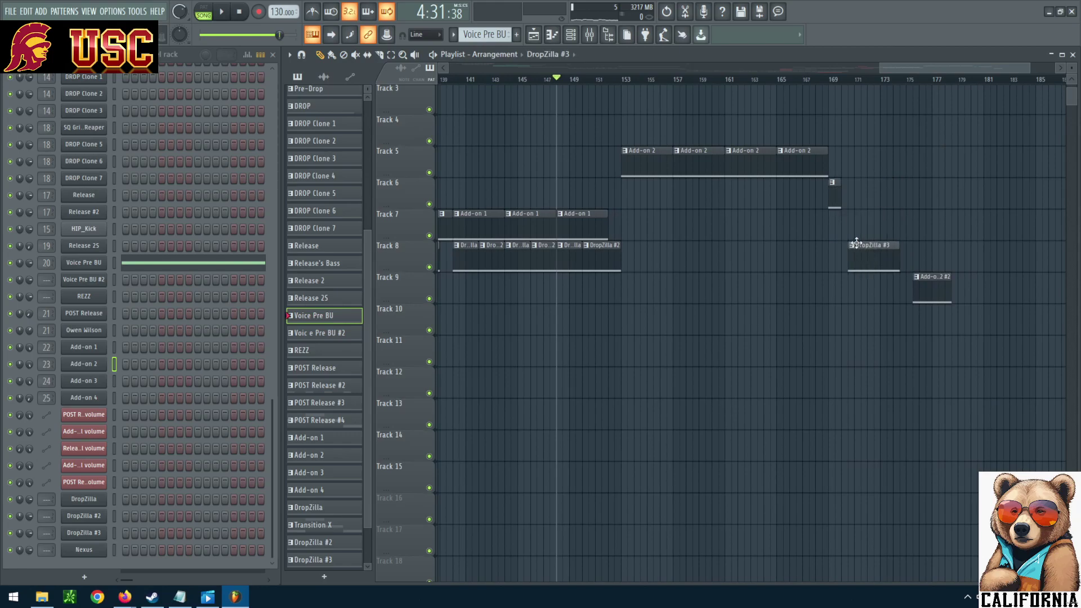
click(854, 222)
click(222, 14)
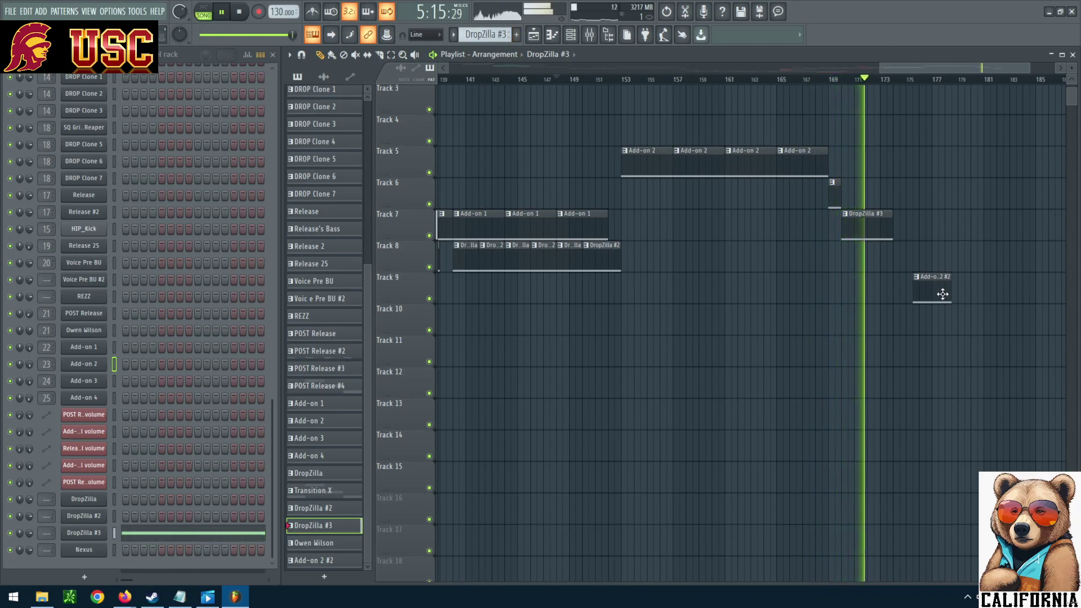
Step: Swap the Add-on 2 #2 clip in at bar 170 on Track 8, park DropZilla #3 on Track 10, and replay the transition
drag(936, 290, 955, 330)
key(space)
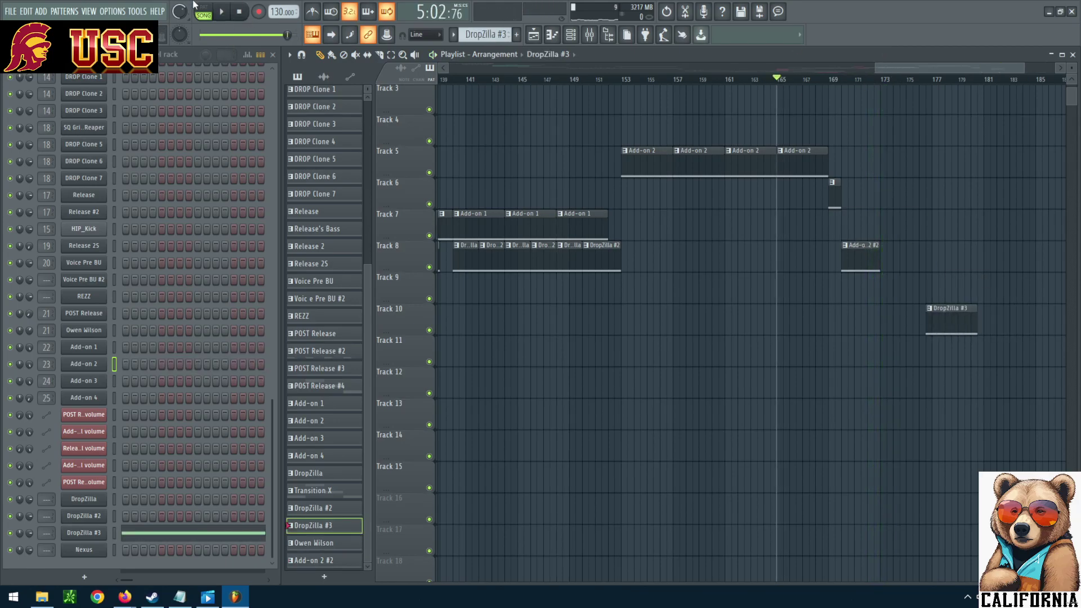
key(space)
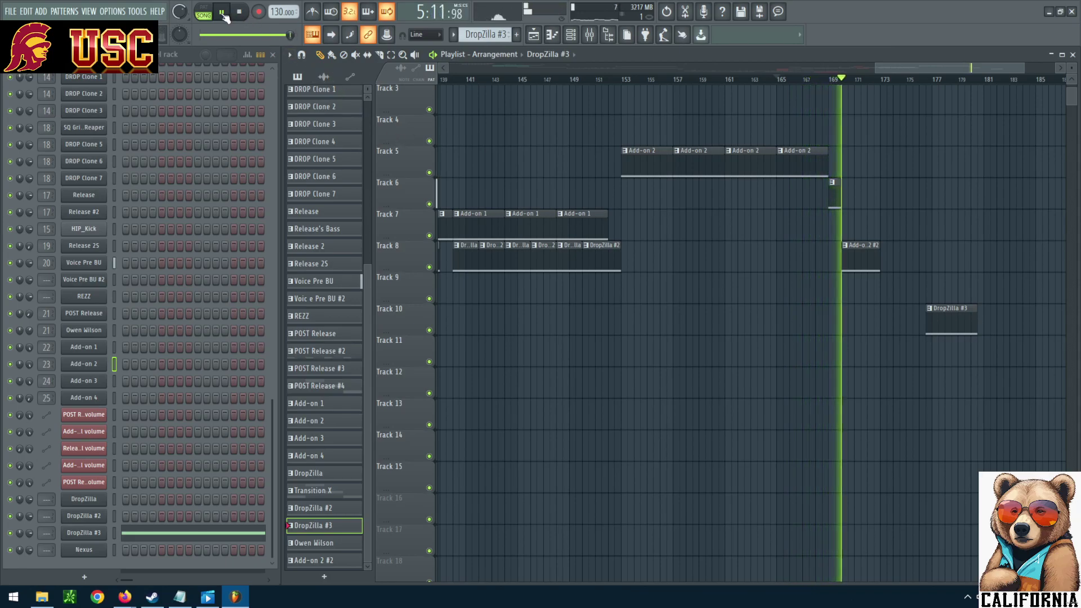
click(239, 12)
Step: Shift Add-on 2 #2 to bar 174 on Track 8 and Voice Pre BU to bar 172 on Track 6, and listen from bar 165
drag(868, 263, 919, 262)
drag(833, 194, 875, 200)
click(874, 199)
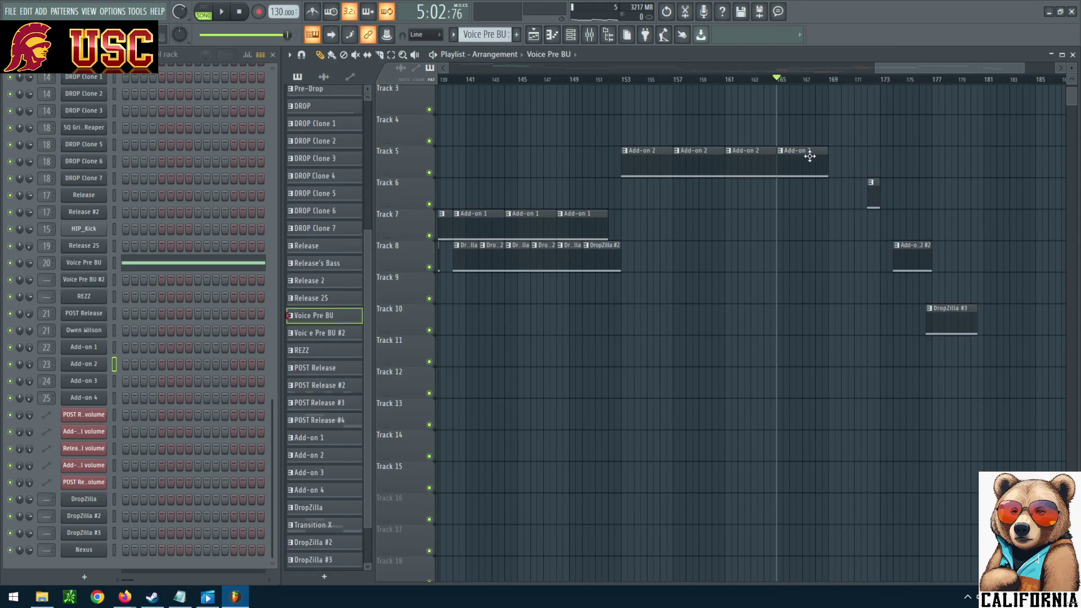
click(221, 12)
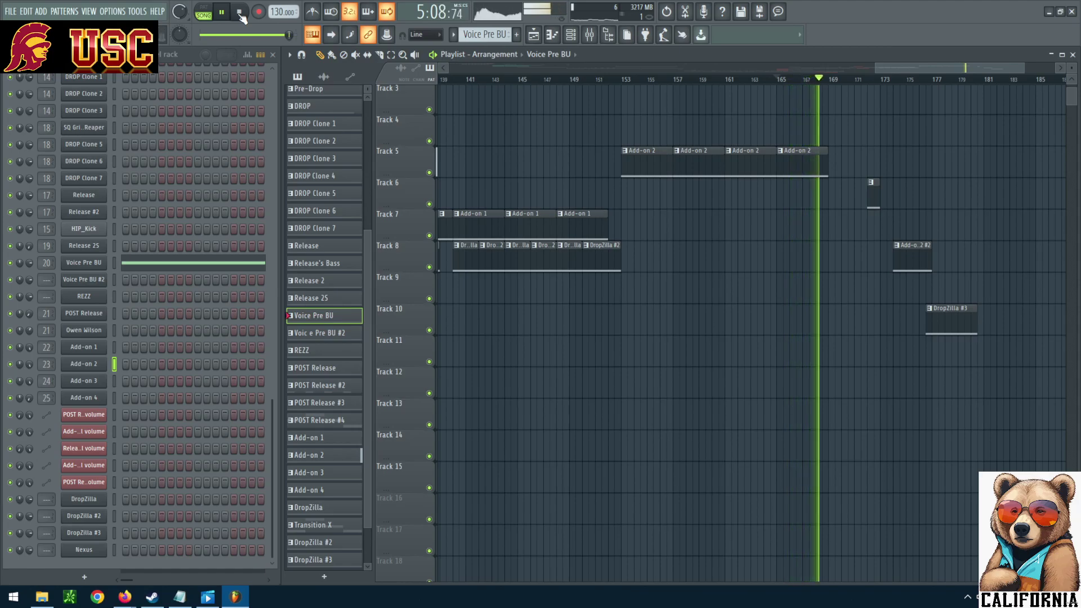
click(239, 12)
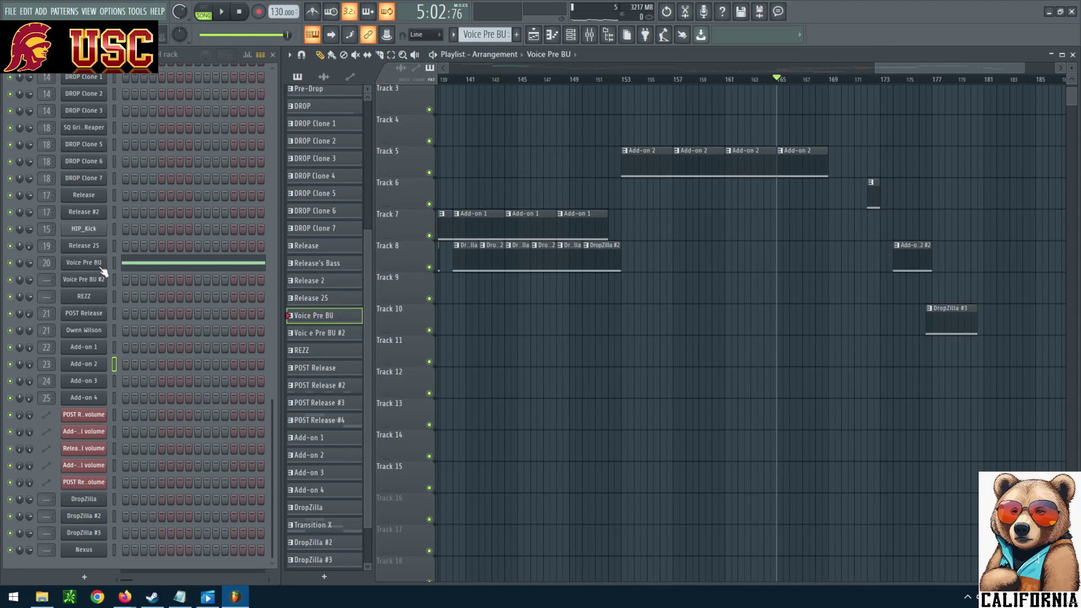
Step: Check the notes of the Voice Pre BU channel and the Add-on 2 pattern in the piano roll
right_click(101, 267)
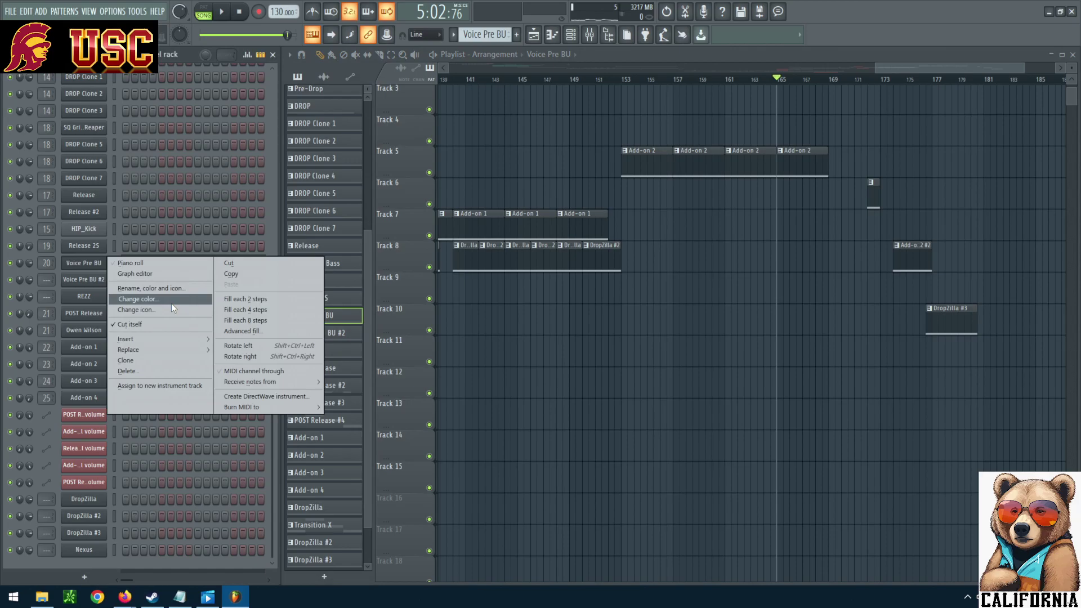
click(131, 263)
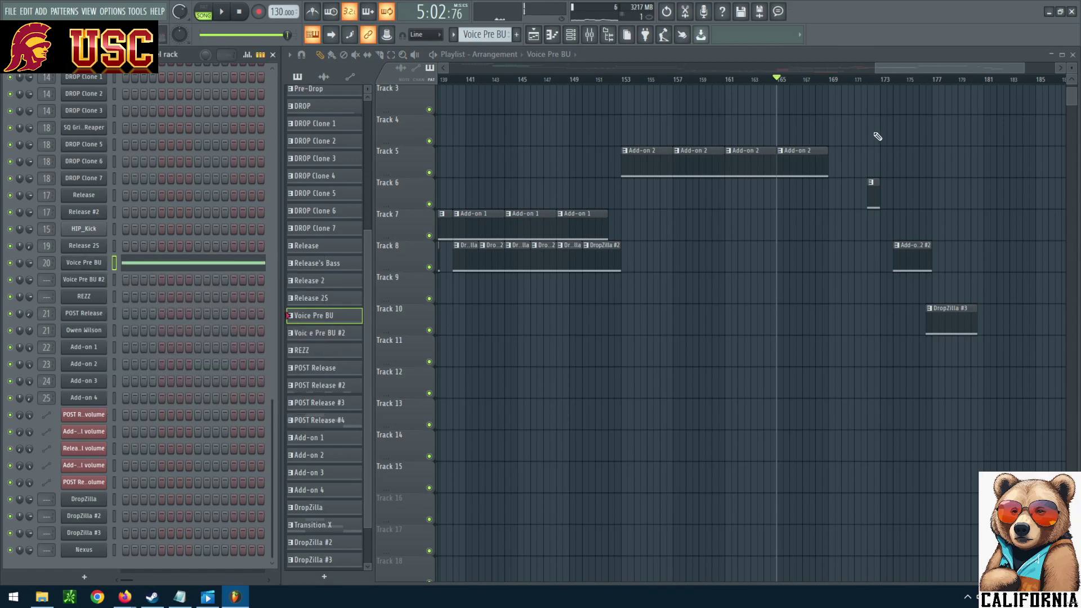
double_click(786, 160)
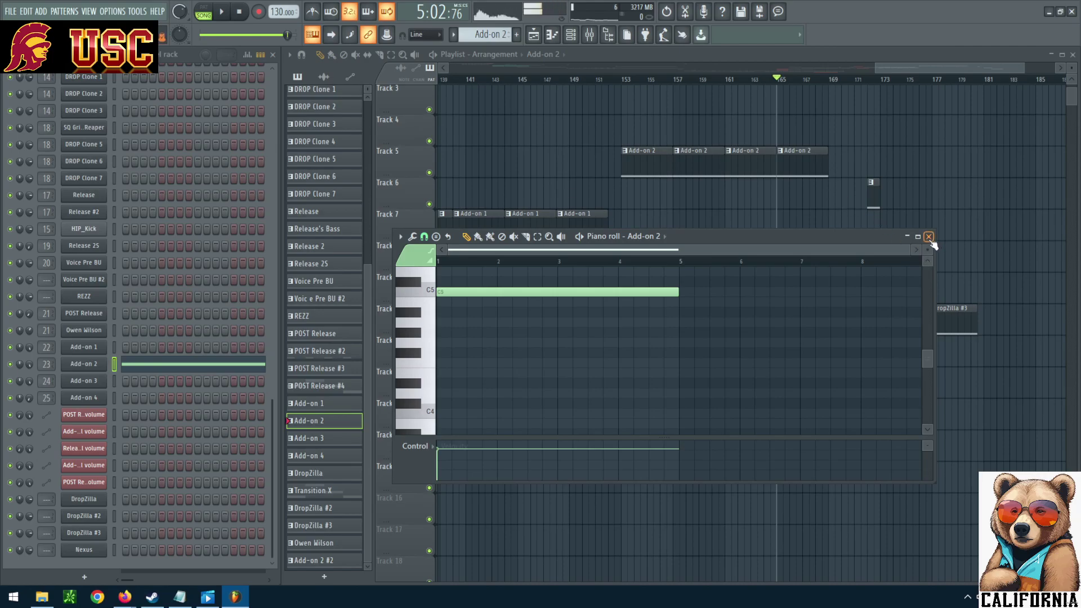
click(929, 238)
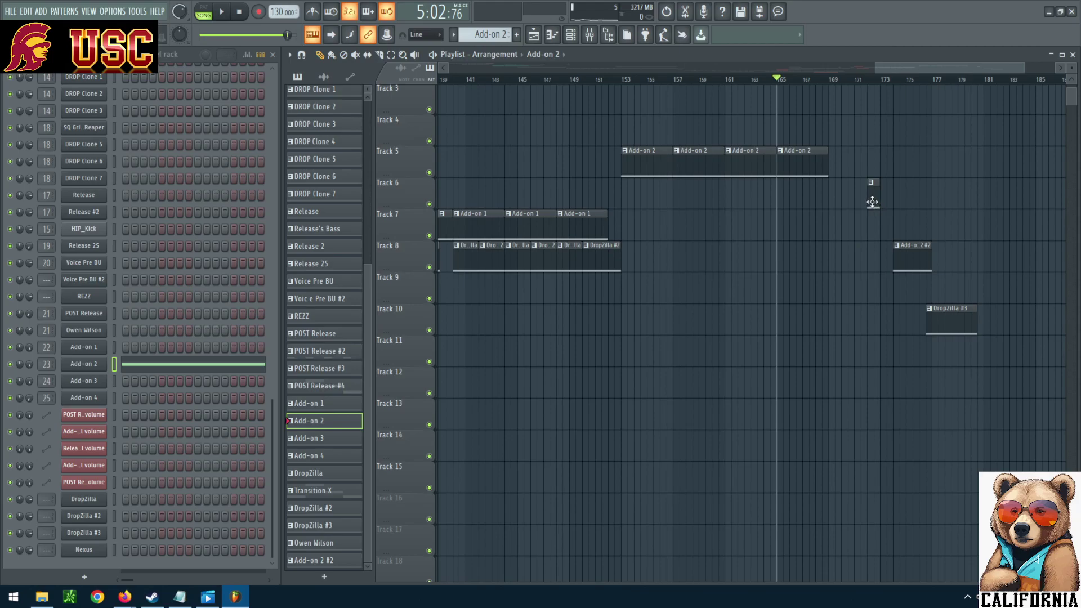
Step: Clear space after bar 169 by moving Voice Pre BU and Add-on 2 #2 to bar 198 and DropZilla #3 to about bar 201 on their tracks
drag(965, 311, 1017, 311)
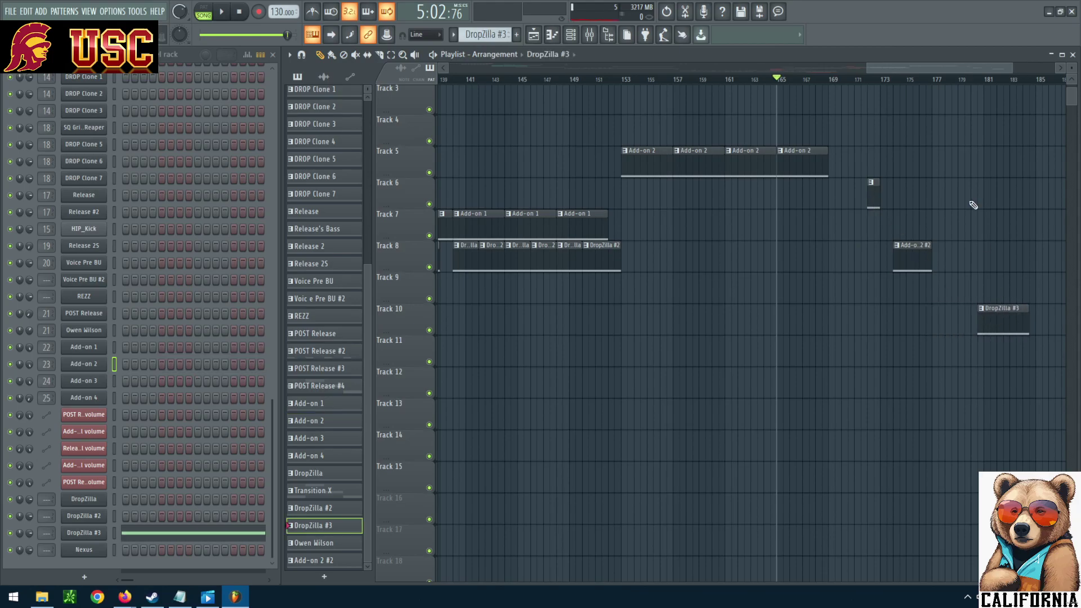
drag(914, 66, 937, 66)
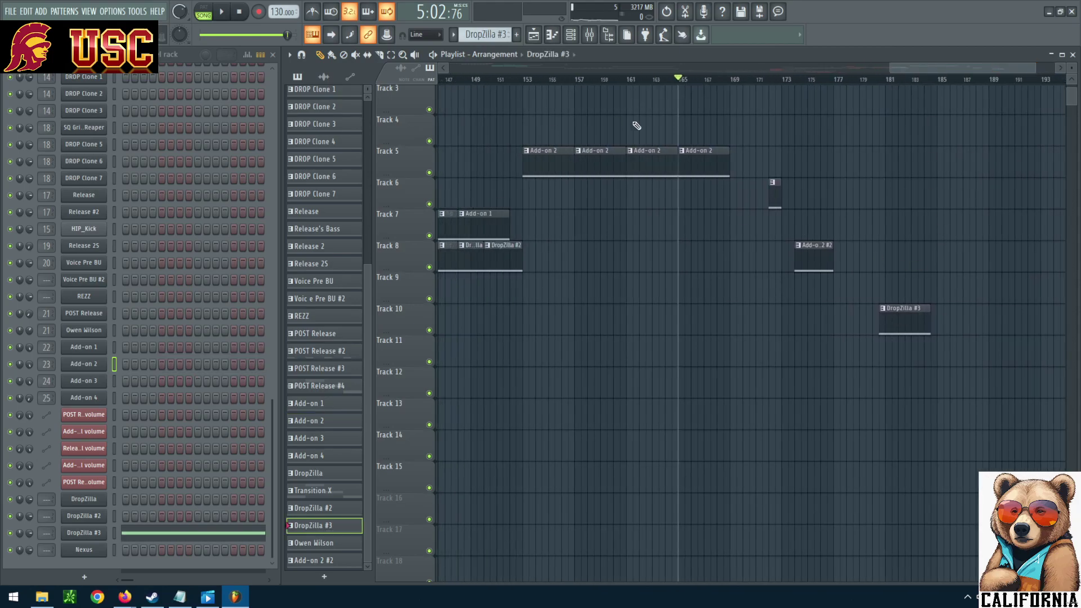
drag(906, 320, 1035, 318)
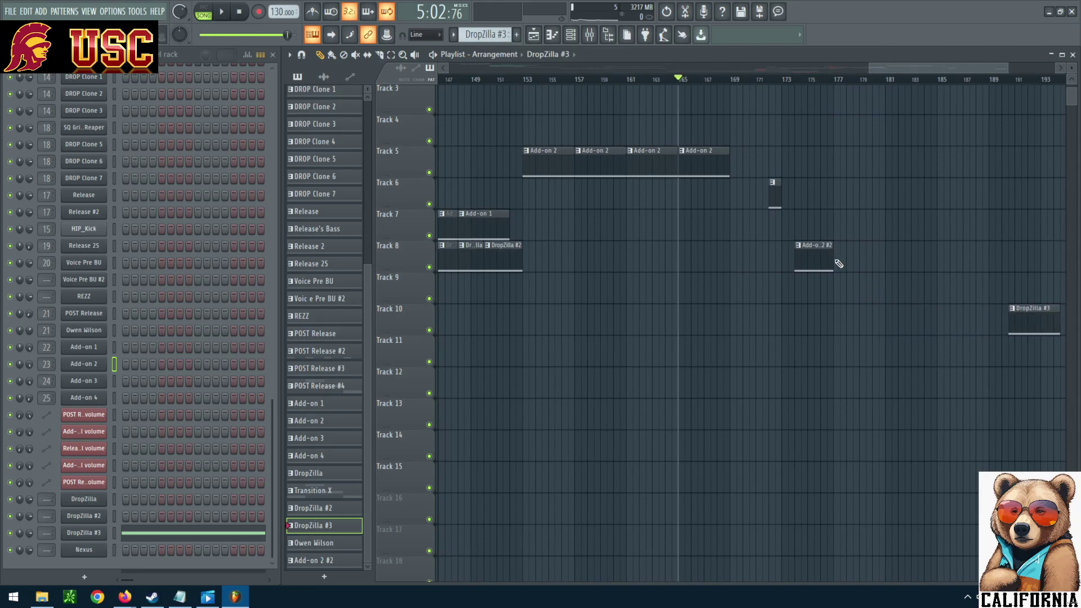
drag(838, 264, 978, 259)
drag(775, 189, 953, 210)
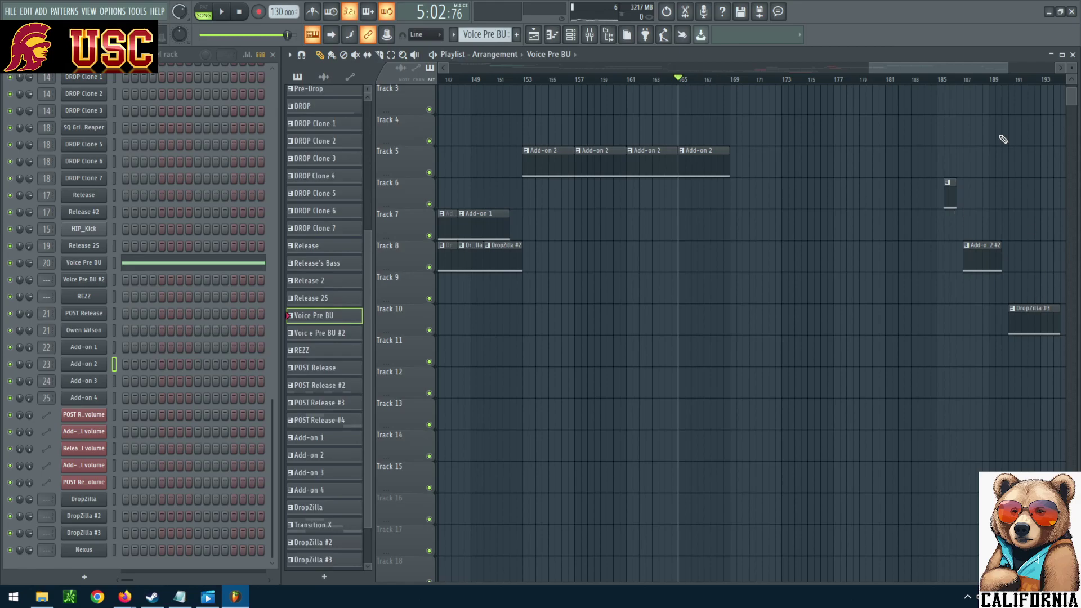
drag(968, 65, 1005, 63)
drag(862, 314, 987, 319)
drag(828, 258, 969, 258)
right_click(762, 185)
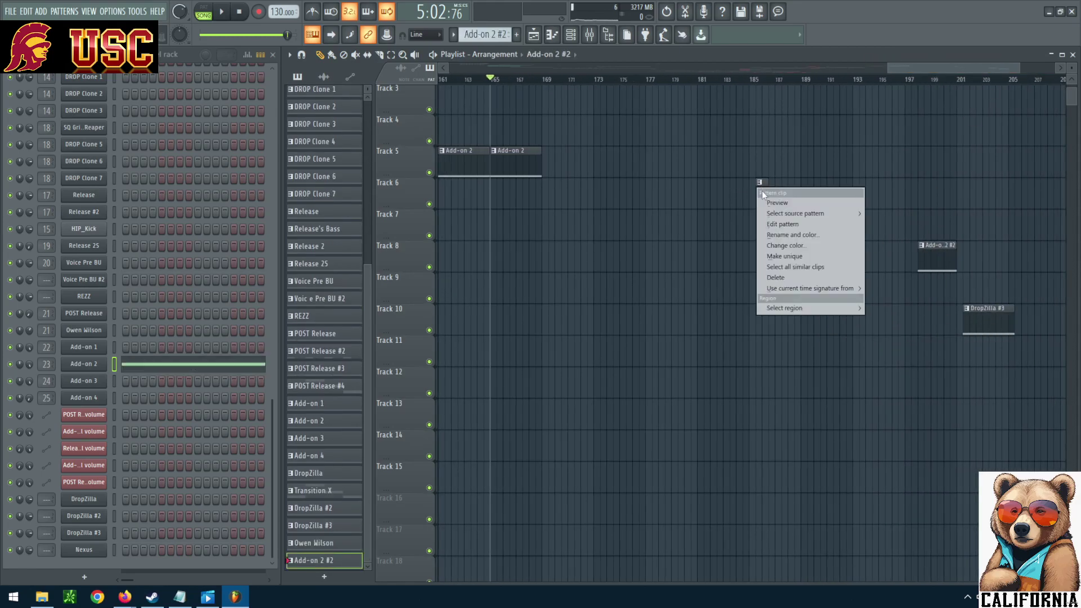
click(764, 186)
drag(764, 186, 925, 186)
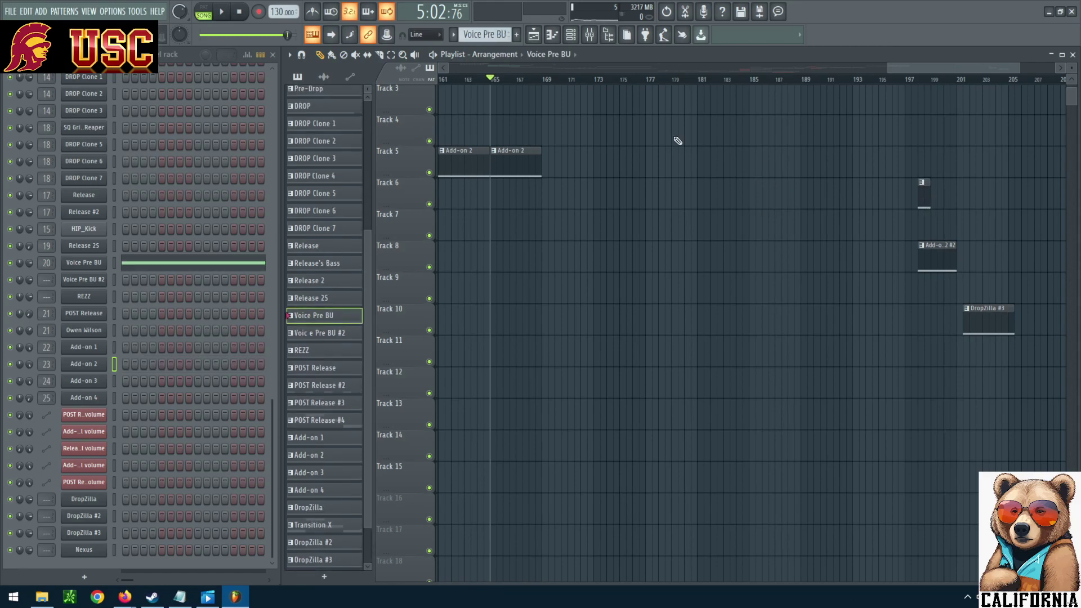
Step: Create a new pattern named Add-on 2 #3 and place it as an eight-bar clip at bar 169 on Track 6
scroll(951, 80, left, 5)
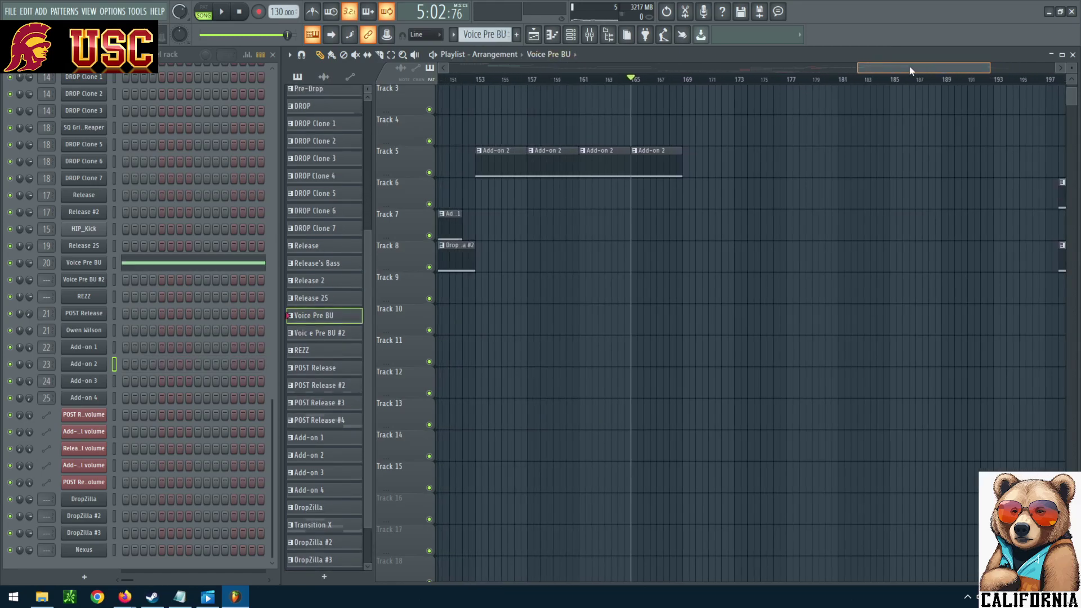
scroll(366, 424, down, 2)
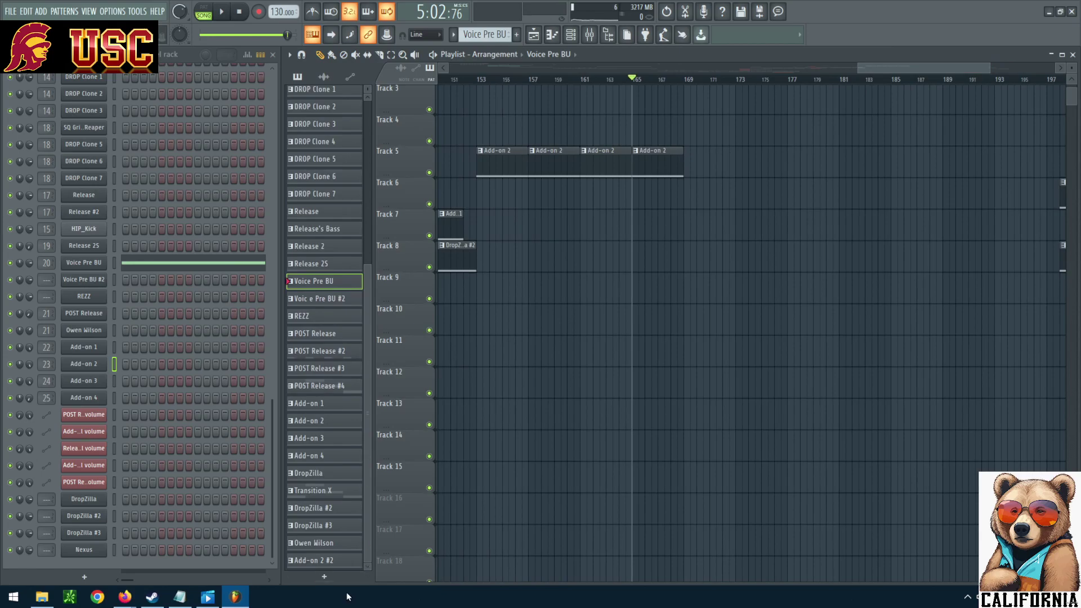
click(333, 575)
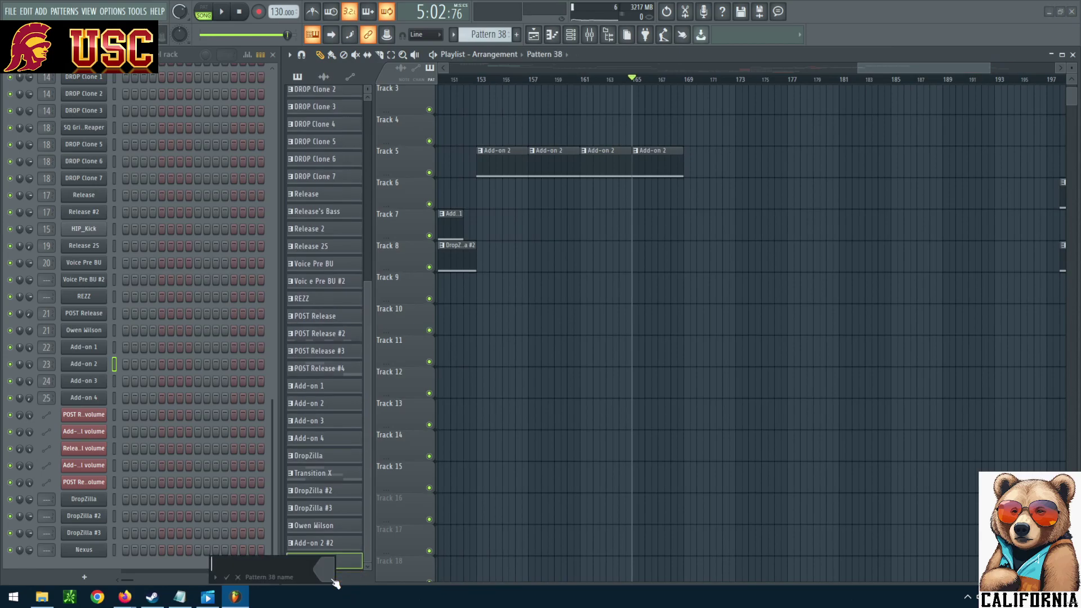
text(Add-on 2 #3)
key(Return)
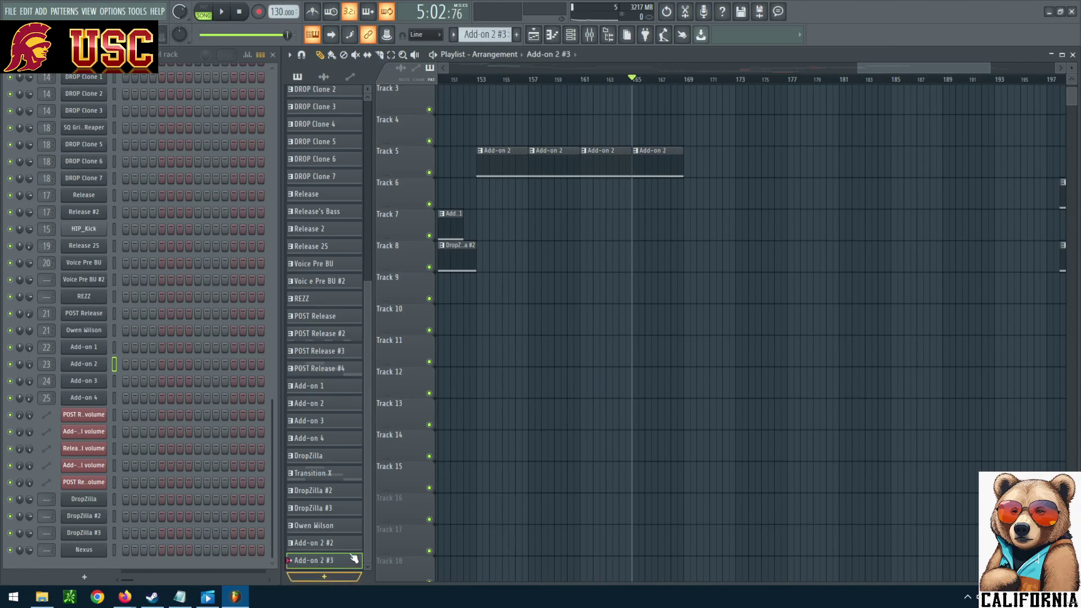
click(690, 197)
drag(696, 190, 787, 189)
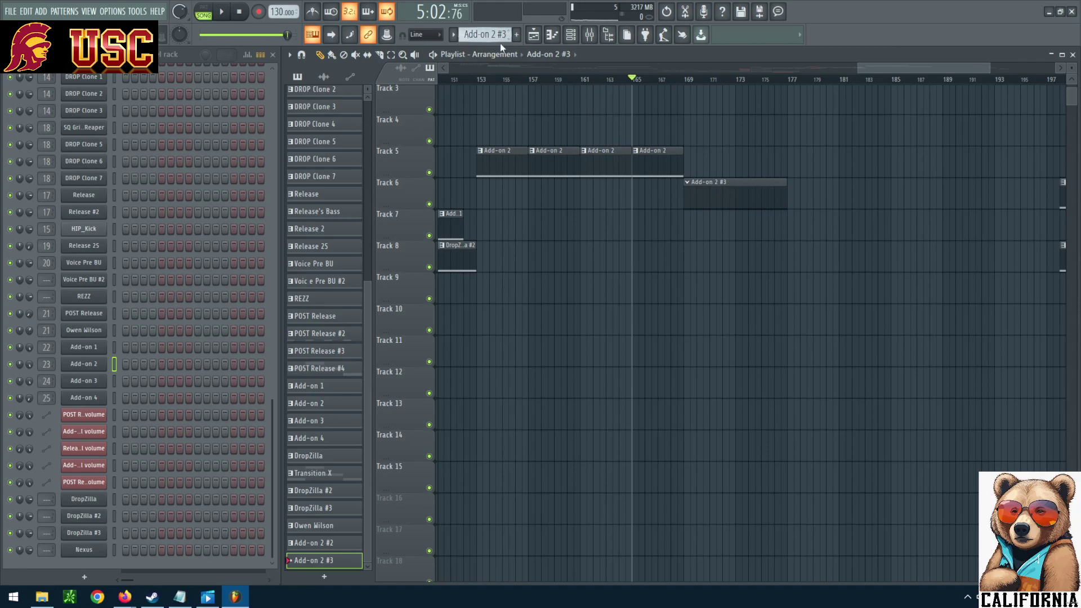
Step: Open the empty Add-on 2 #3 pattern in the piano roll and listen to the song from bar 165 as a pitch reference
click(552, 35)
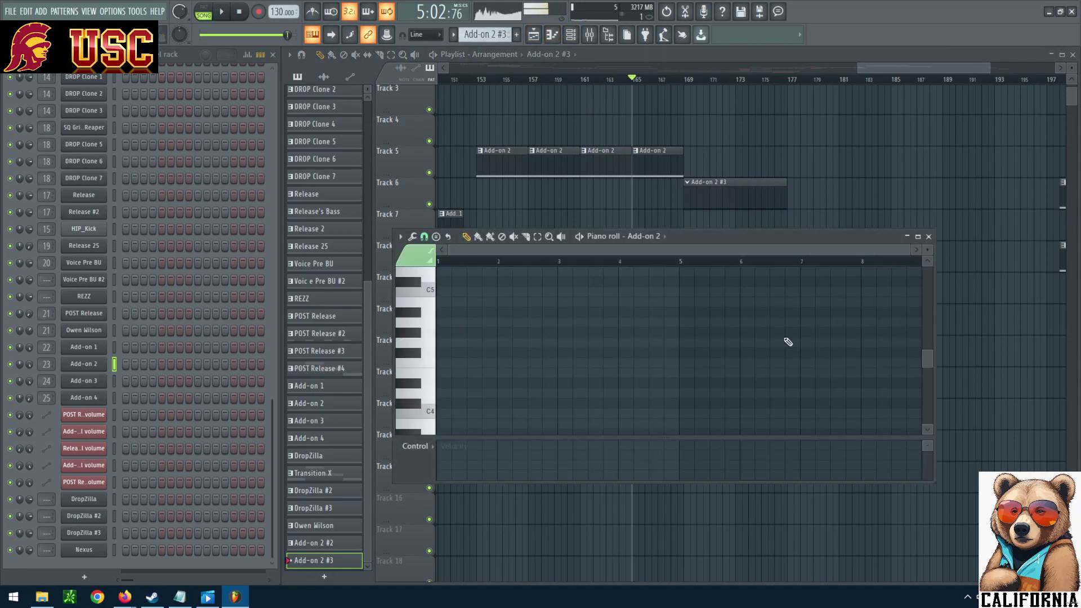
scroll(788, 342, up, 5)
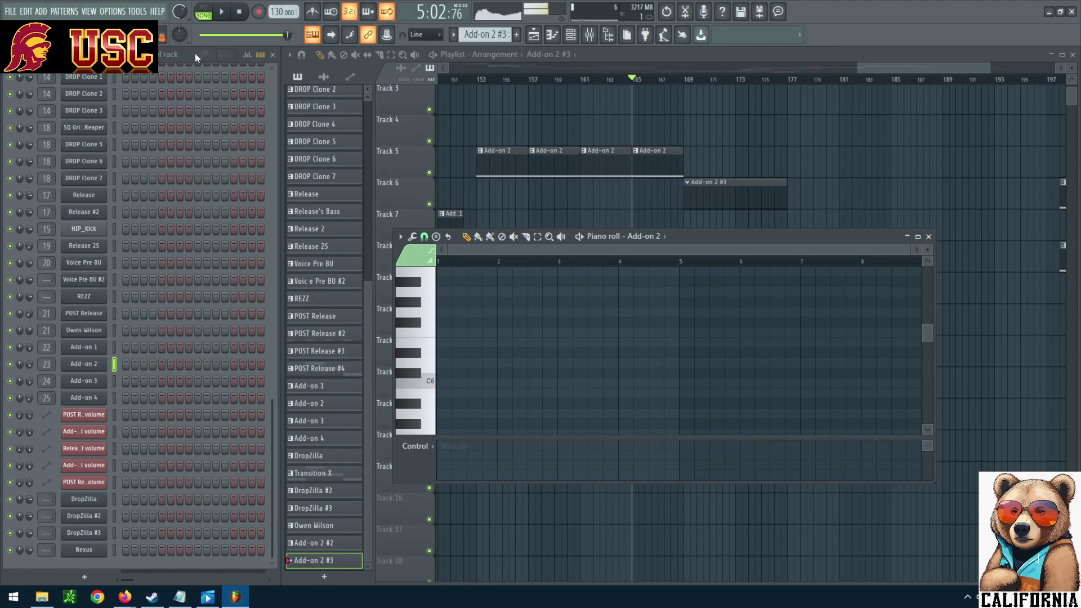
click(223, 12)
click(240, 15)
scroll(697, 418, down, 6)
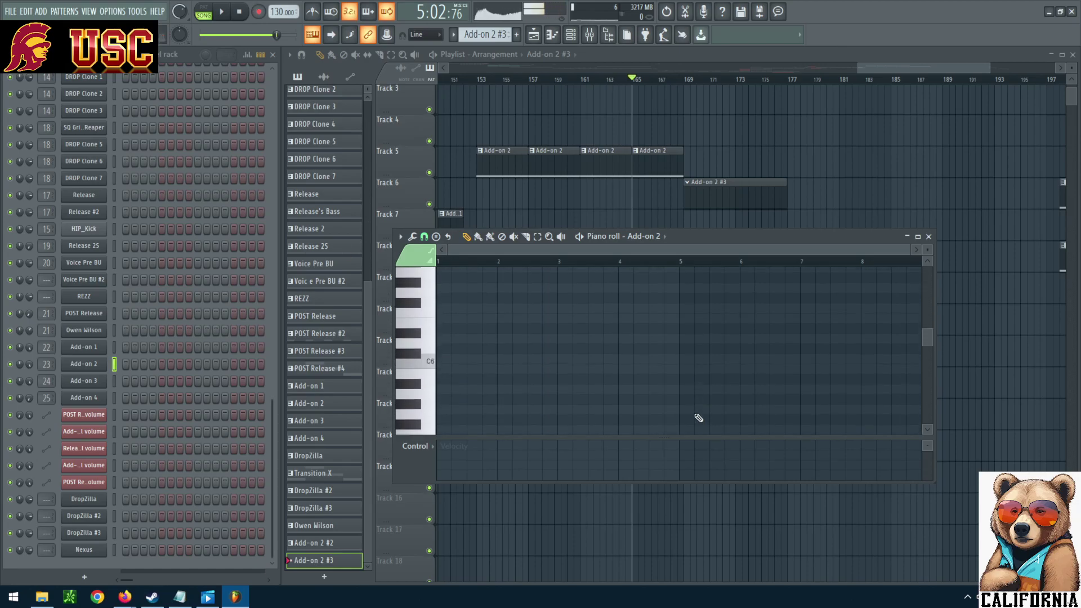
scroll(698, 417, up, 3)
click(222, 13)
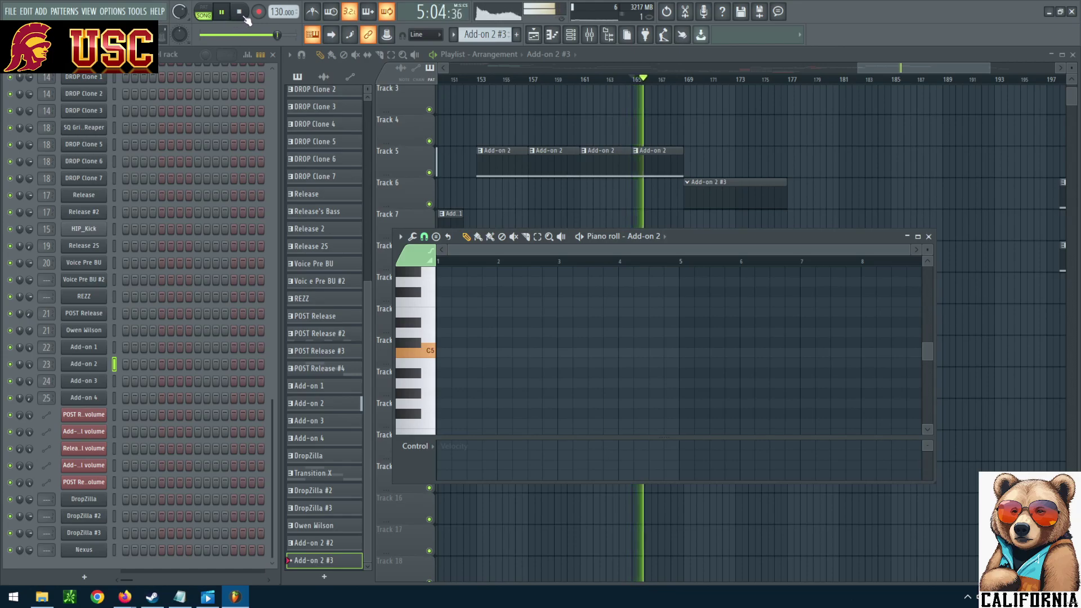
drag(741, 241, 691, 253)
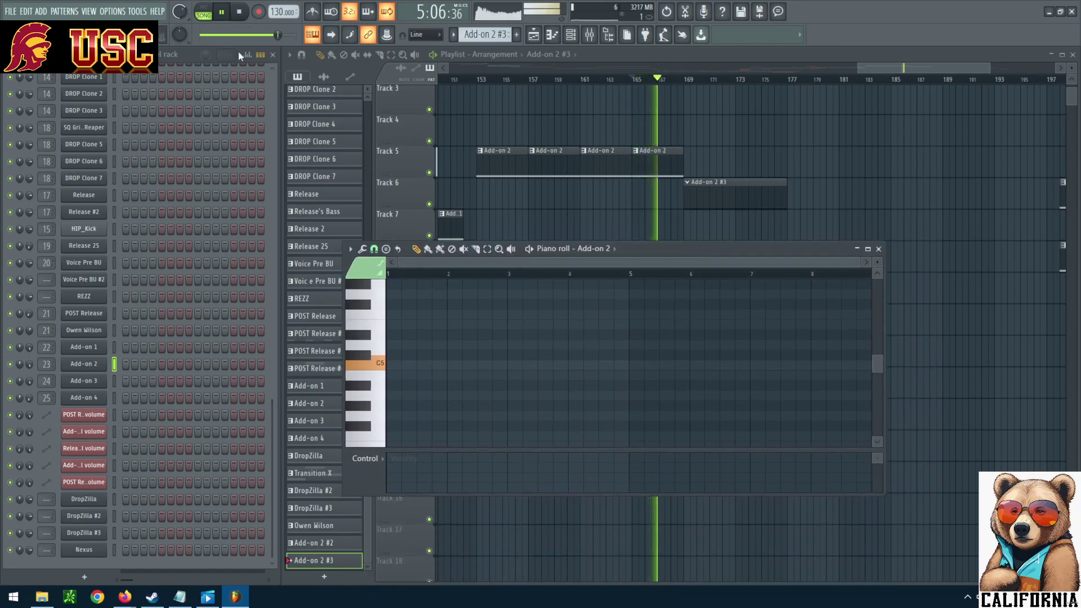
click(241, 12)
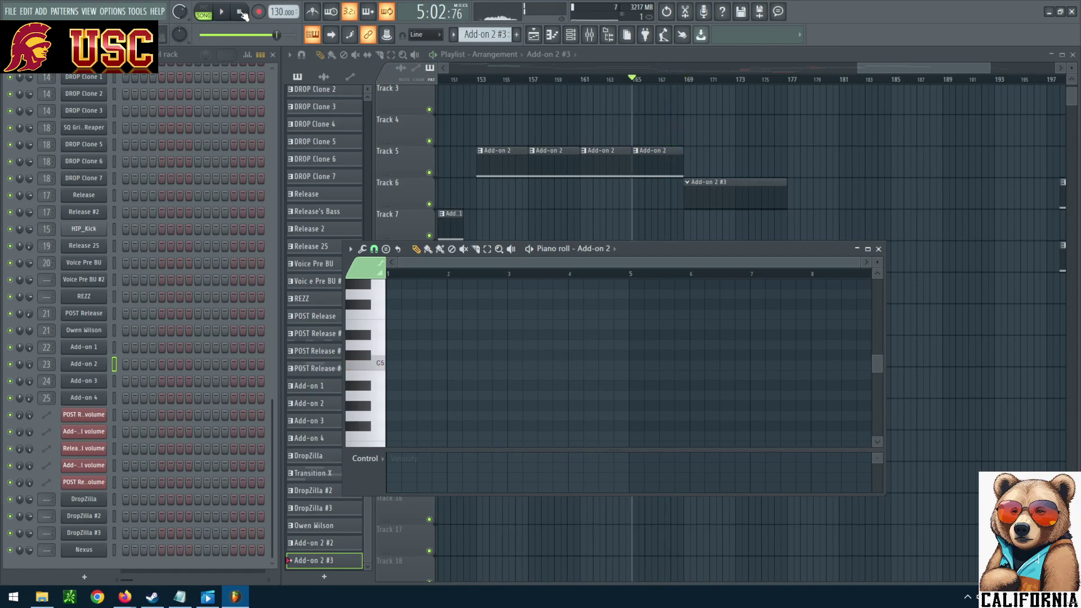
Step: Audition pitches for the Add-on 2 channel, then place a C6 note at bar 1 of Add-on 2 #3, two bars long
key(x)
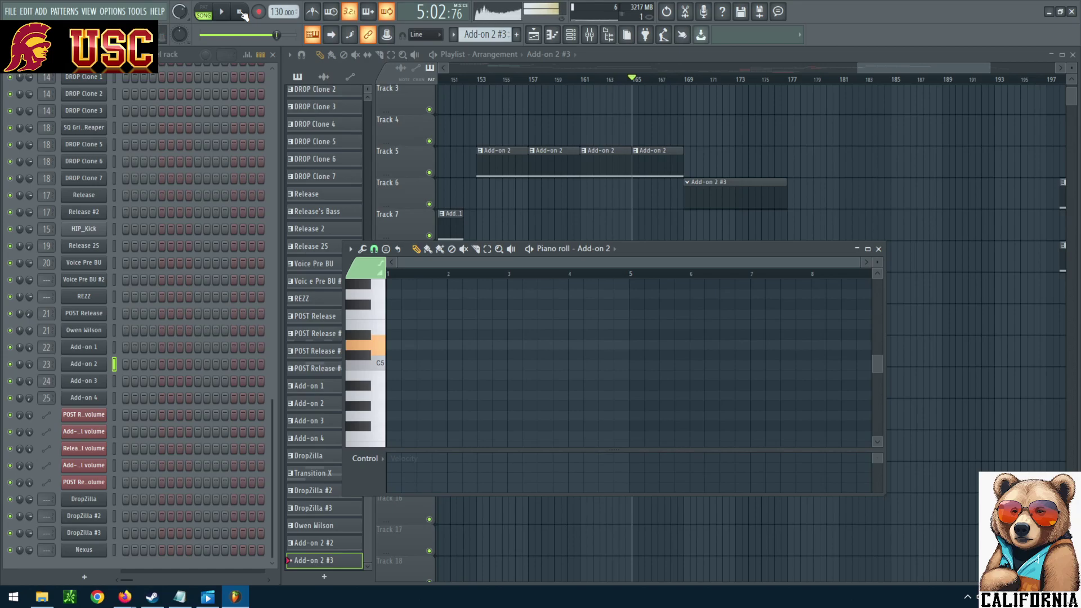
key(v)
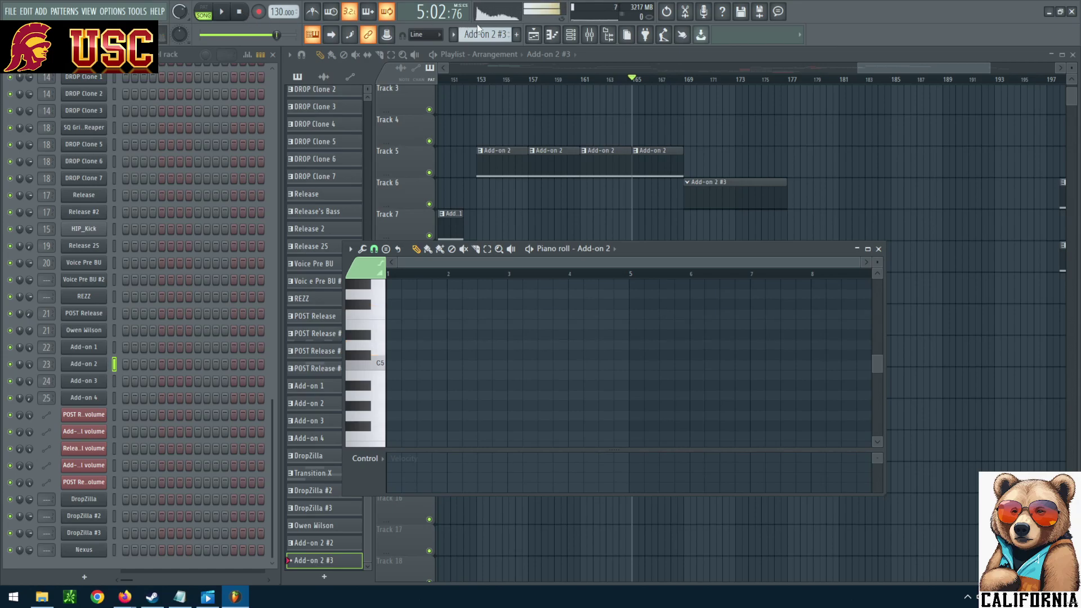
scroll(455, 422, up, 4)
scroll(455, 422, down, 12)
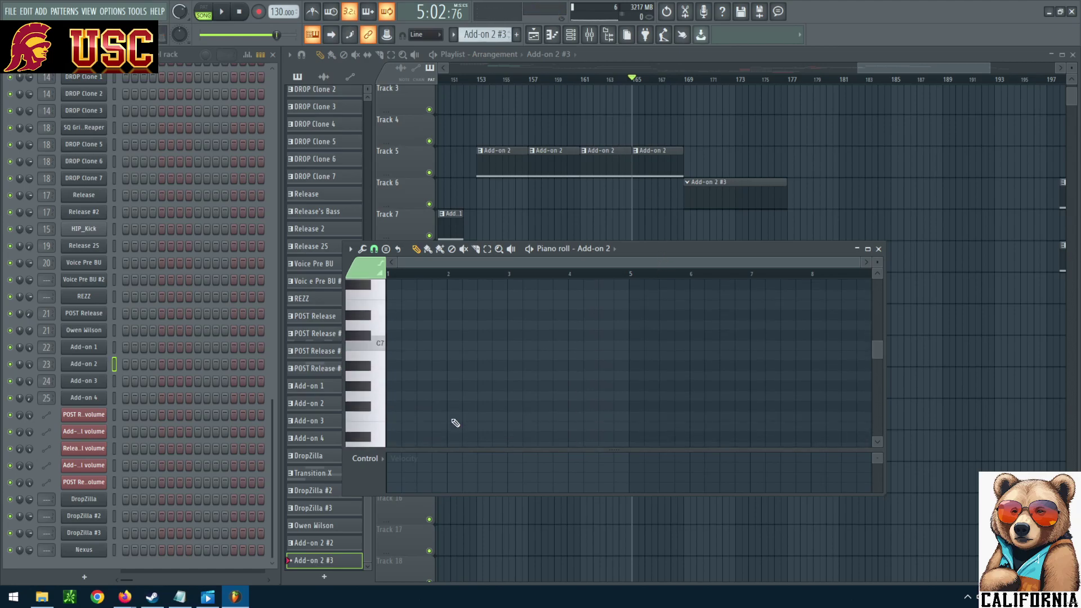
scroll(454, 424, up, 12)
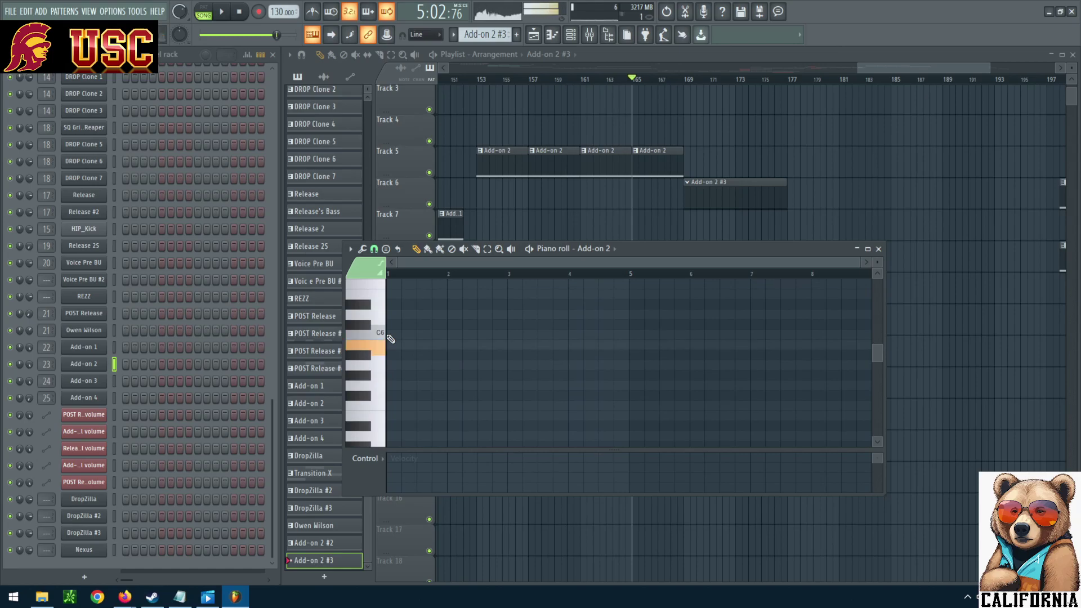
click(391, 335)
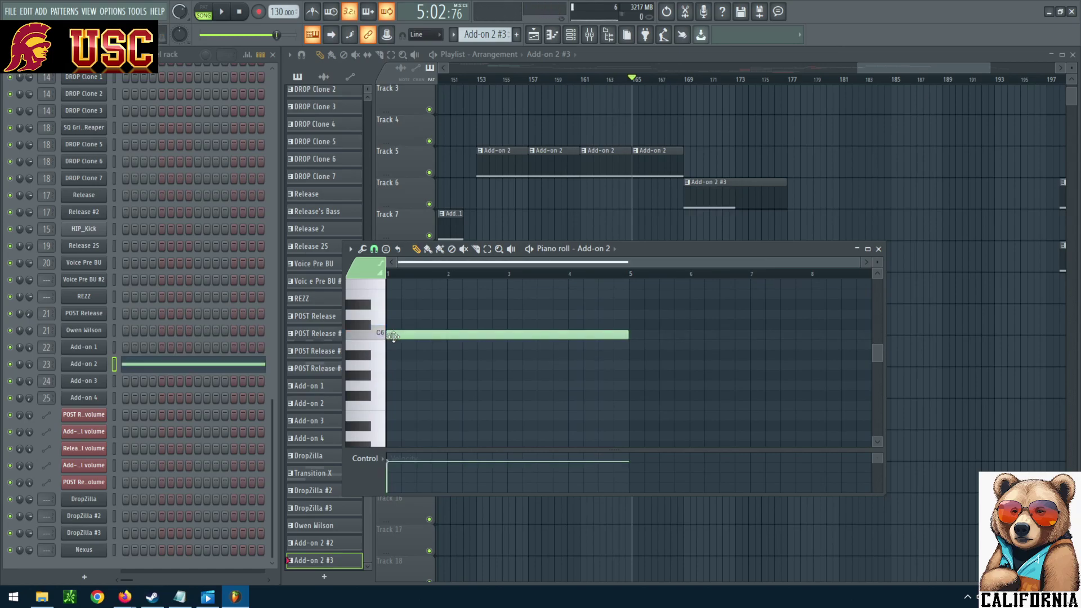
drag(627, 335, 504, 336)
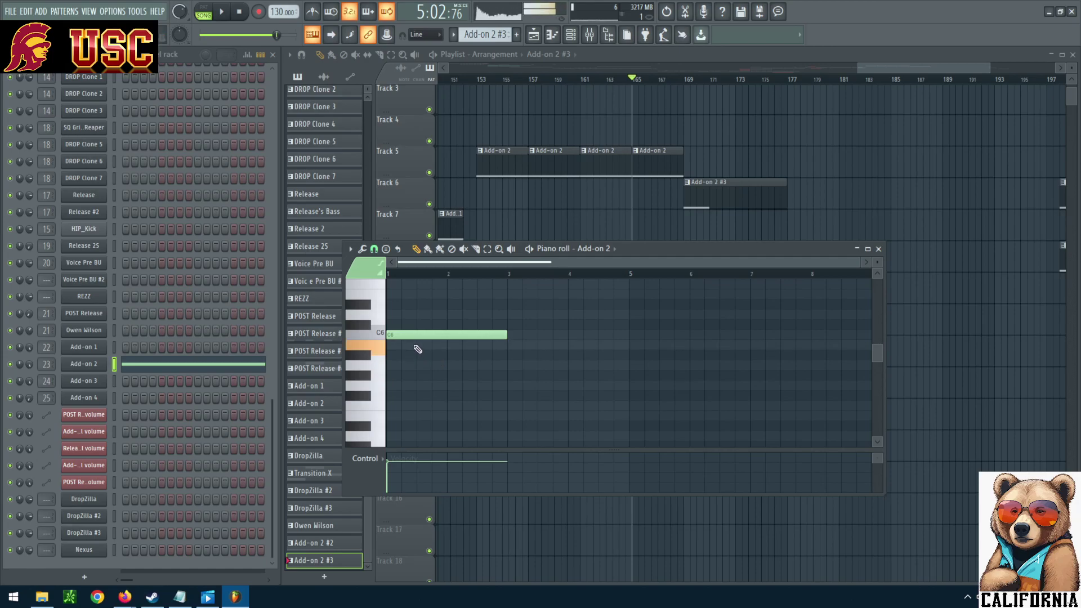
Step: Listen to the song from bar 165, shorten the C6 note to one and a half bars and add an equally long B5 note after it
click(223, 14)
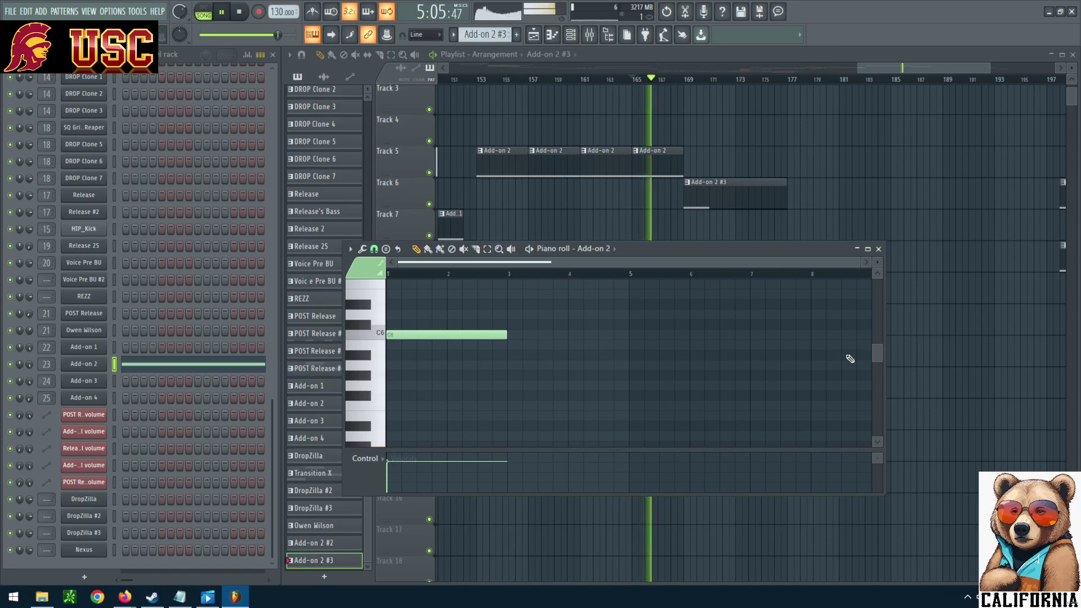
drag(684, 253, 691, 267)
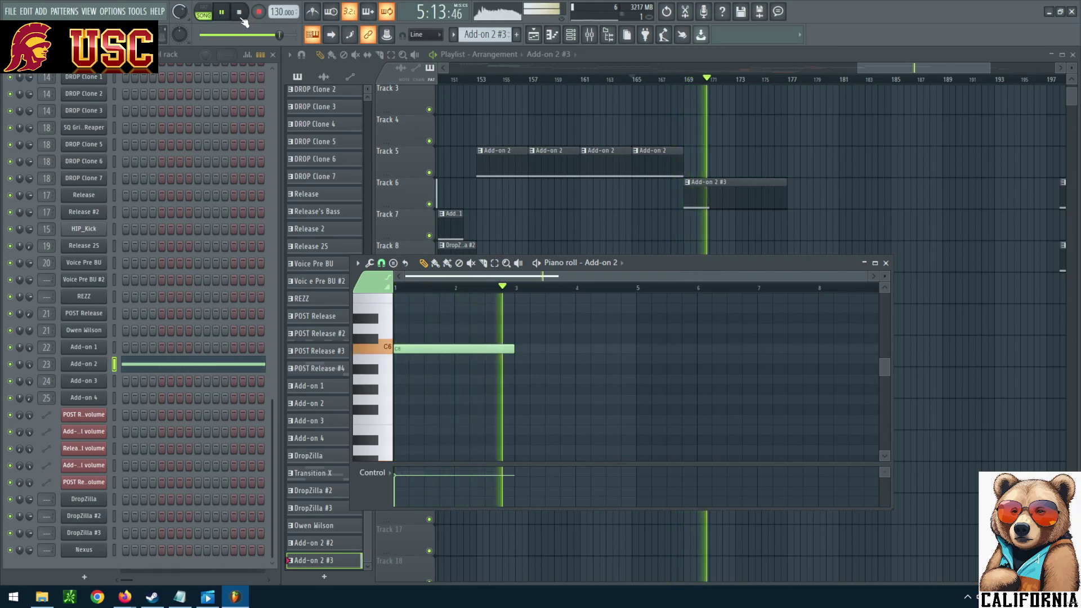
key(space)
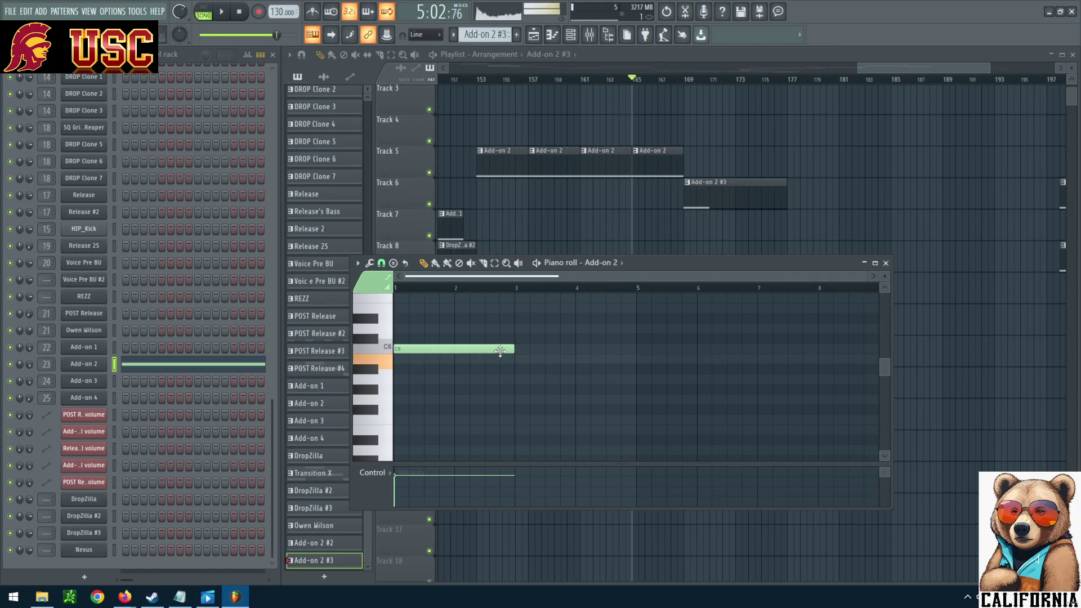
drag(515, 348, 484, 348)
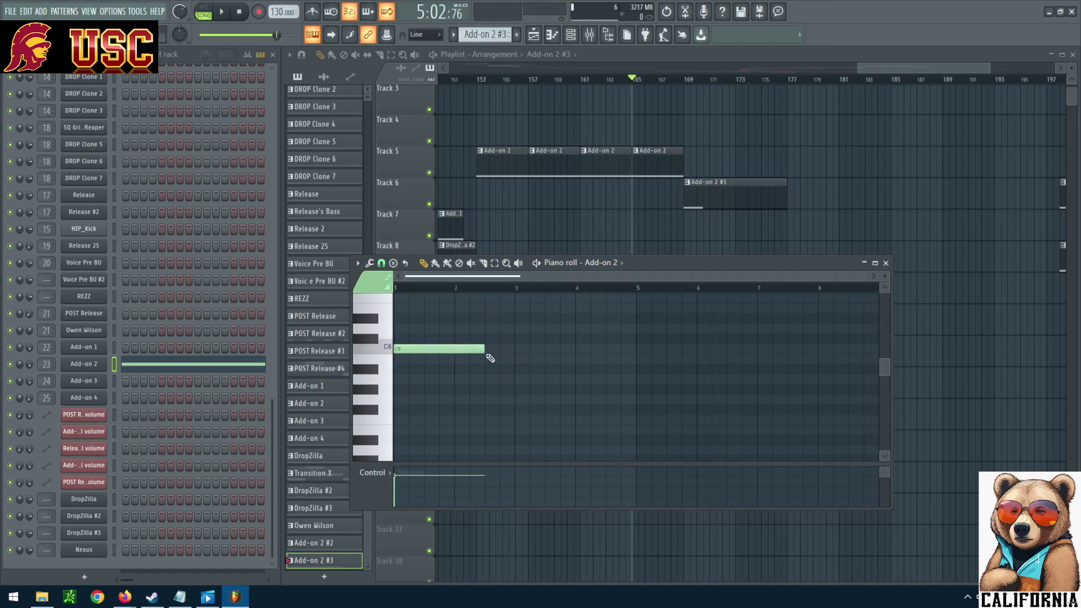
click(488, 360)
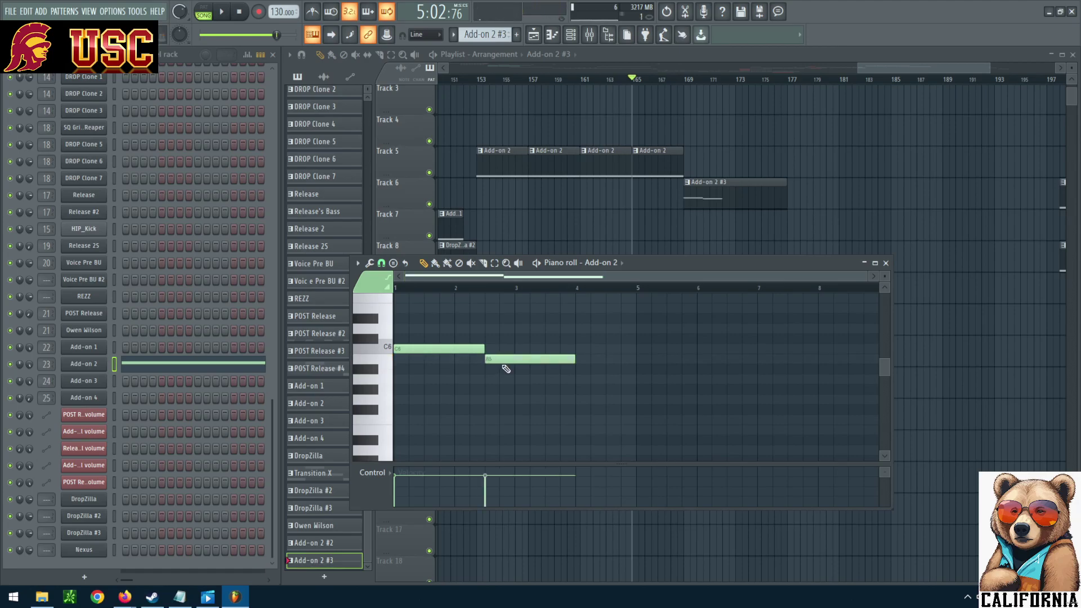
Step: Play the two-note phrase in the song and widen the piano roll window
key(space)
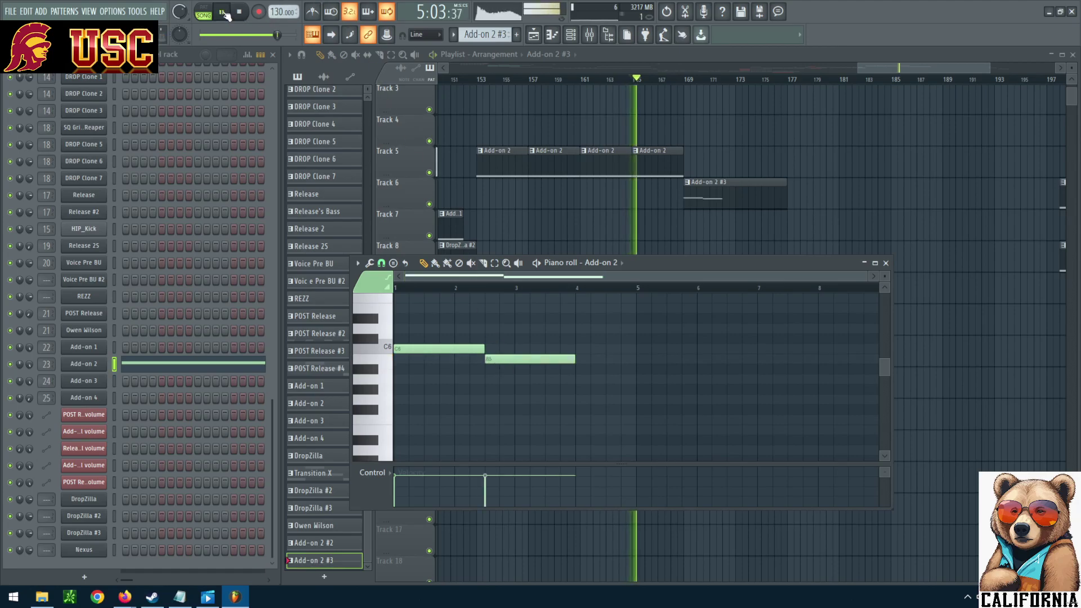
drag(648, 266, 400, 281)
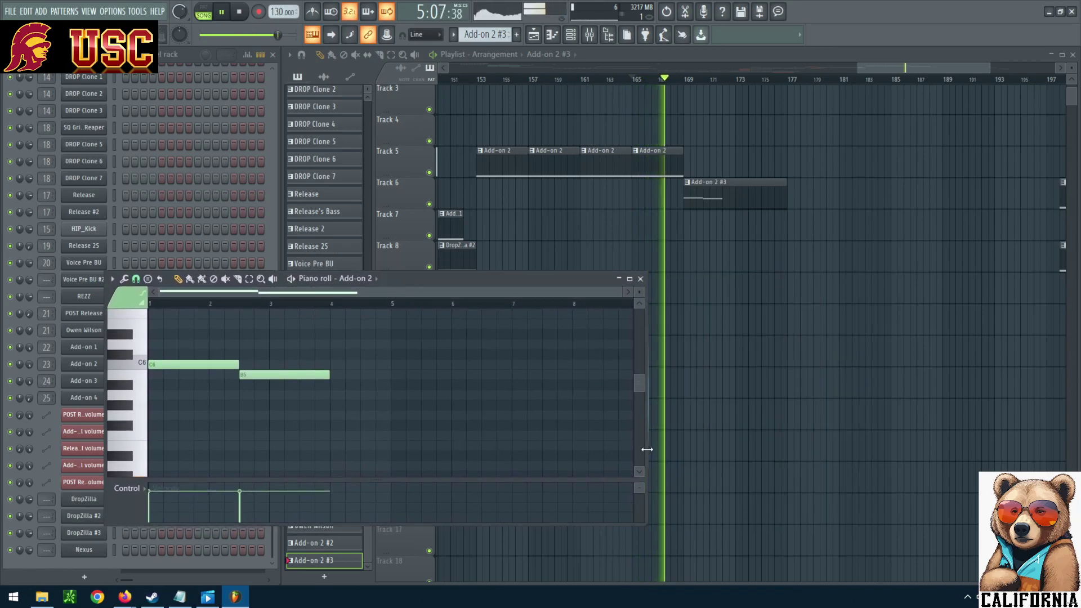
drag(644, 449, 992, 428)
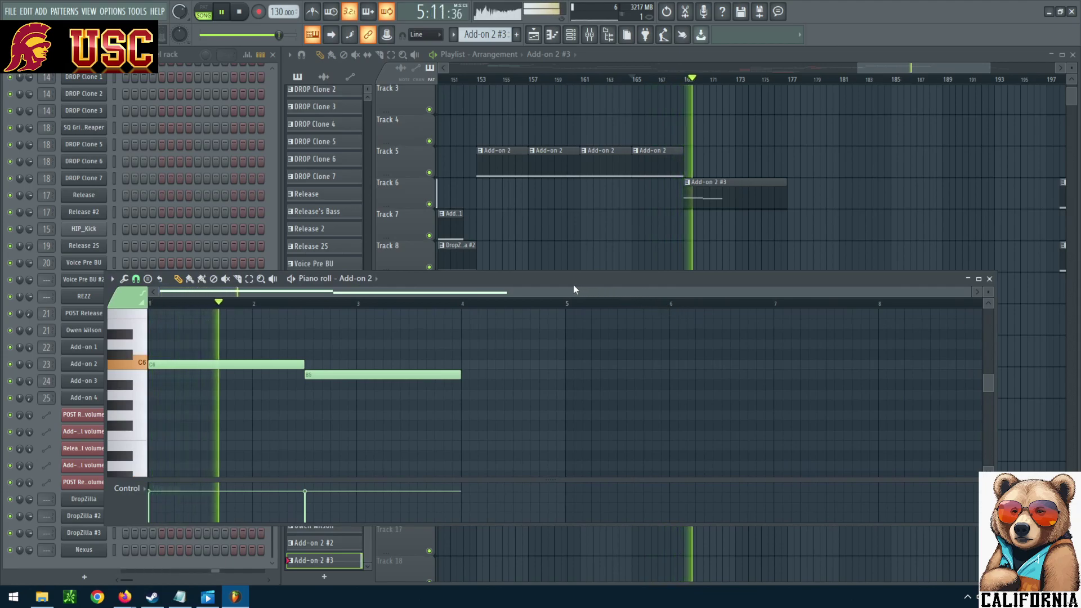
click(223, 12)
Step: Shorten the C6 and B5 notes to one bar each, start B5 at bar 2, and play the result
drag(304, 365, 250, 365)
drag(345, 376, 289, 374)
drag(409, 373, 352, 374)
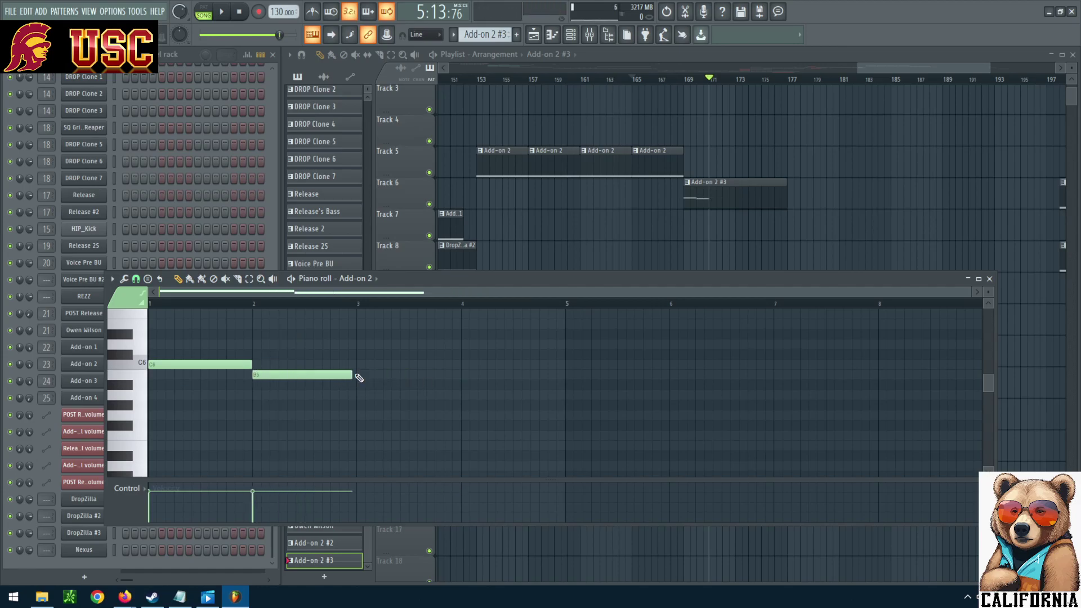
click(358, 377)
right_click(360, 377)
click(223, 12)
click(222, 12)
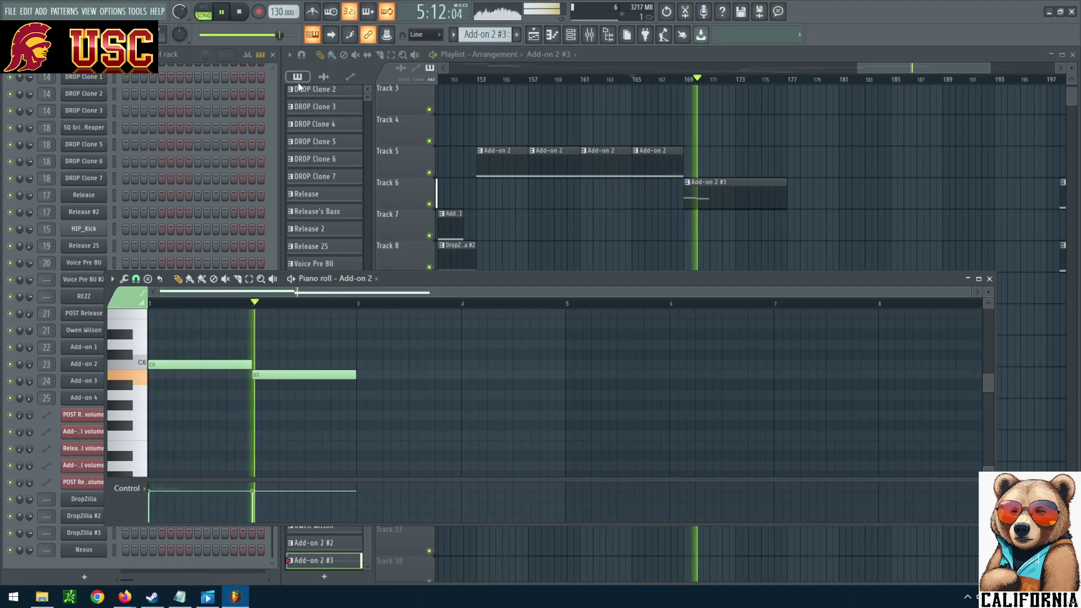
click(238, 18)
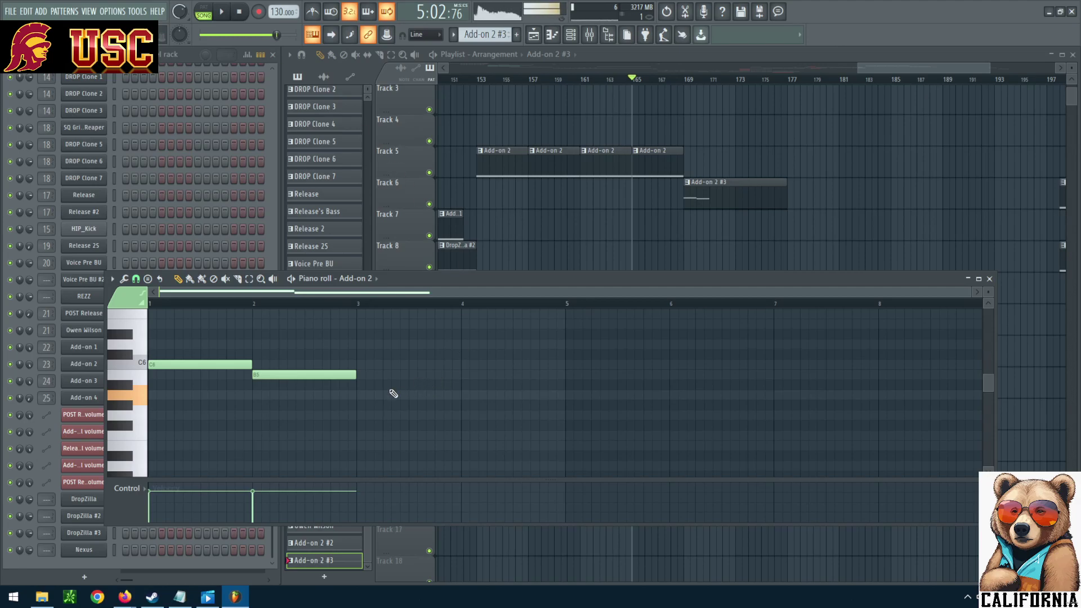
Step: Add one-bar A5 and G5 notes at bars 3 and 4, then repeat C6, B5, A5 and G5 on bars 5 to 8
click(358, 396)
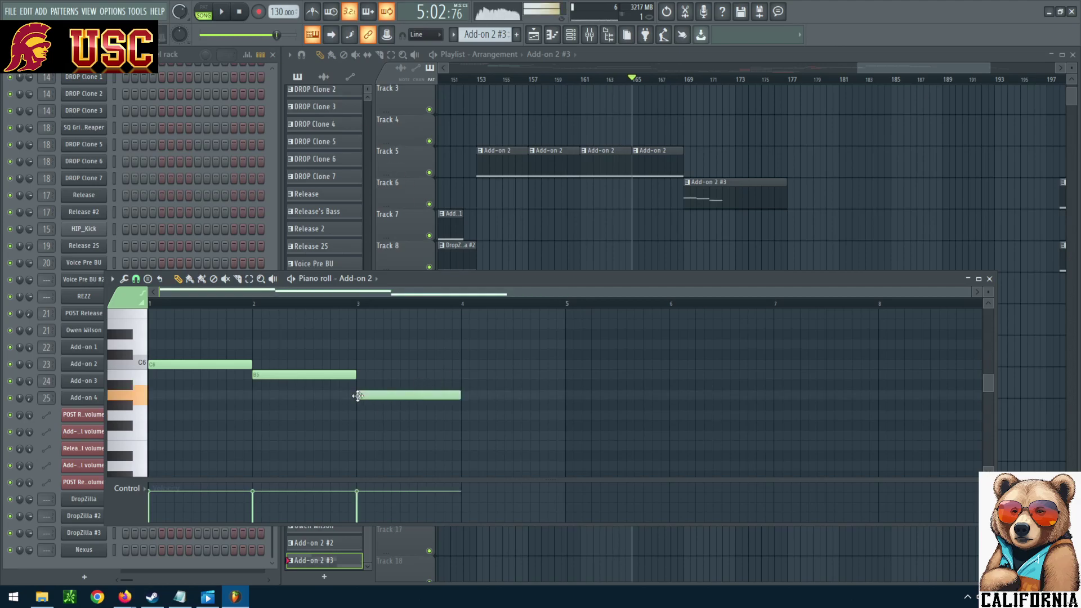
click(464, 415)
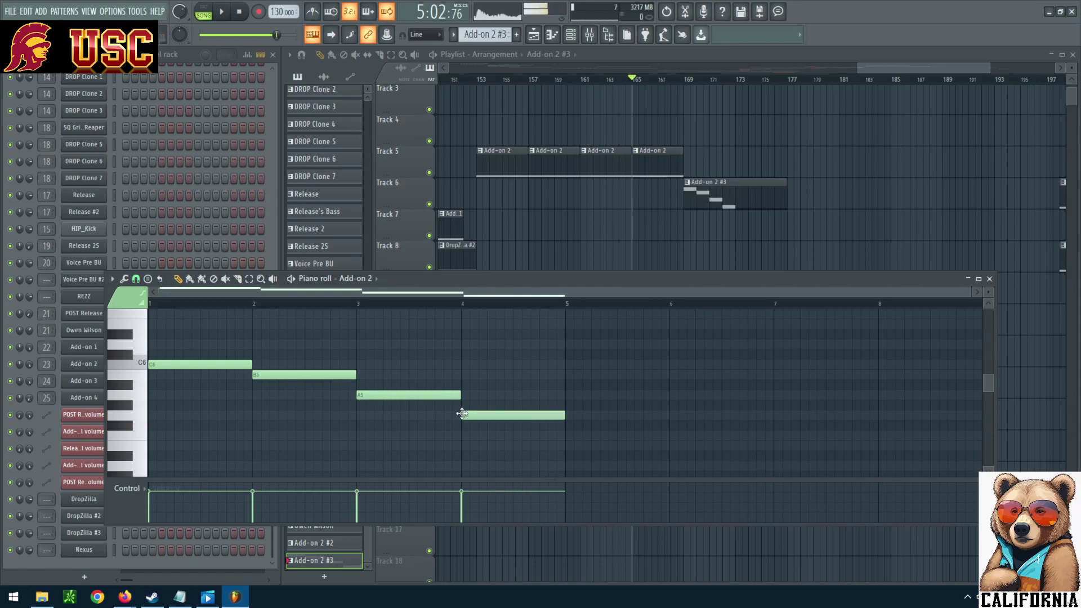
click(570, 367)
scroll(727, 302, right, 1)
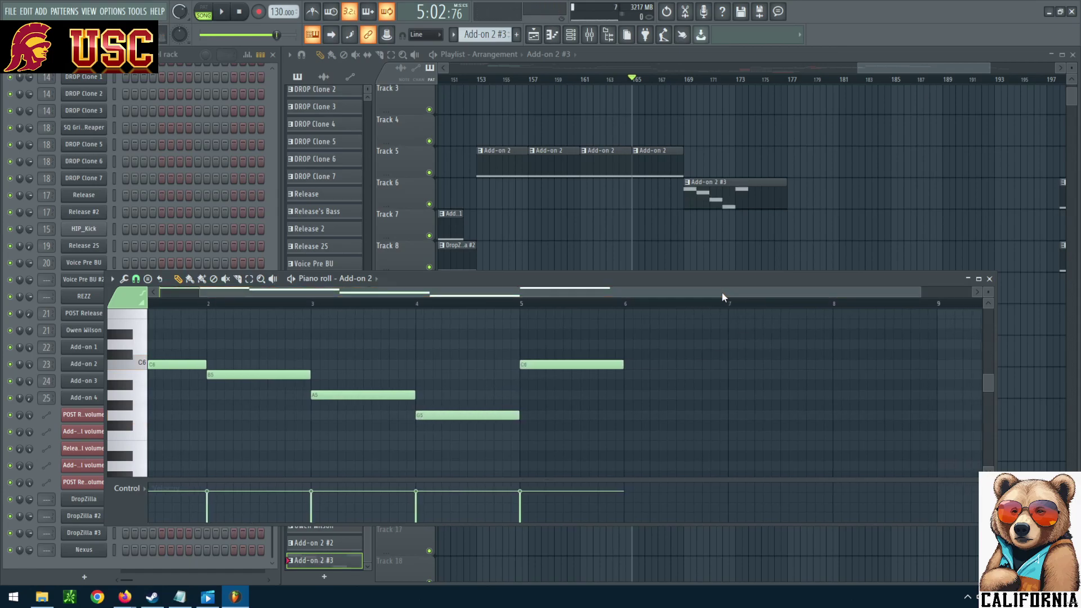
click(632, 375)
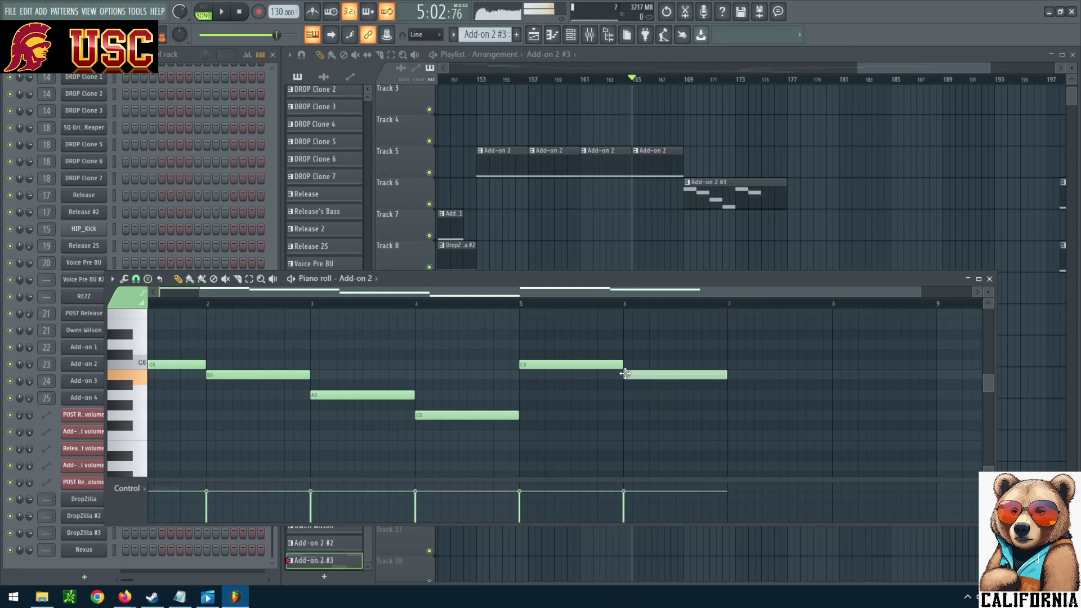
click(730, 395)
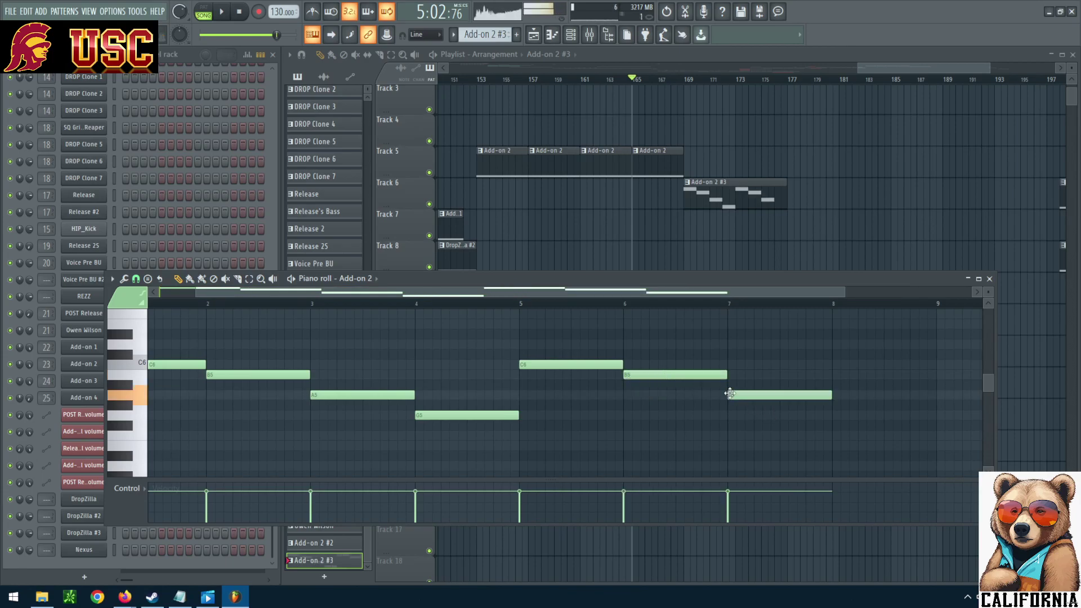
click(837, 417)
Step: Extend the Add-on 2 #3 clip on Track 6 to bar 185 and return to its piano roll
drag(721, 293, 772, 297)
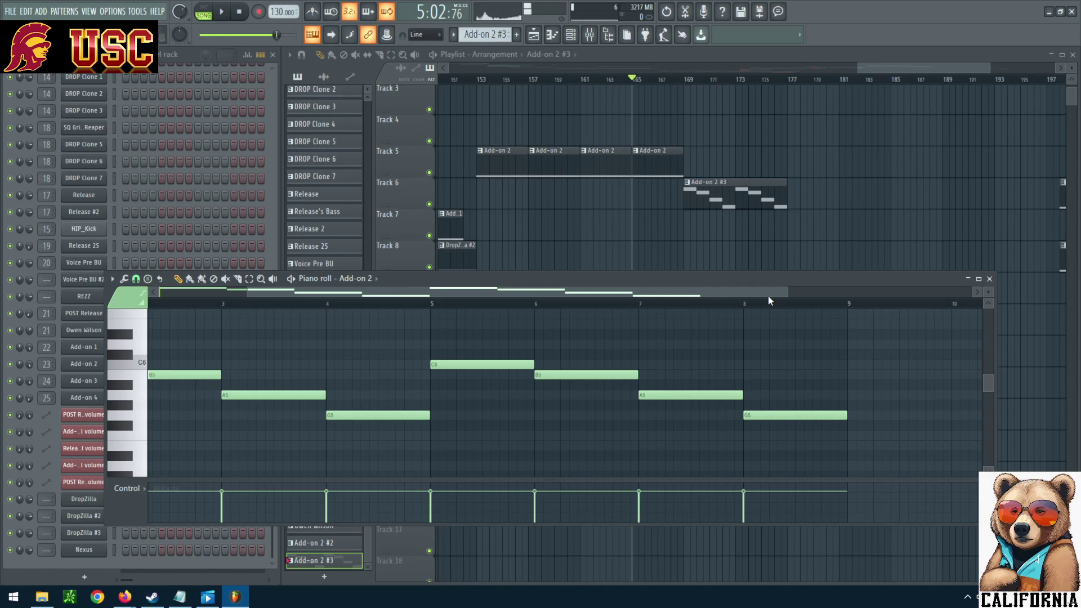
drag(787, 182, 892, 180)
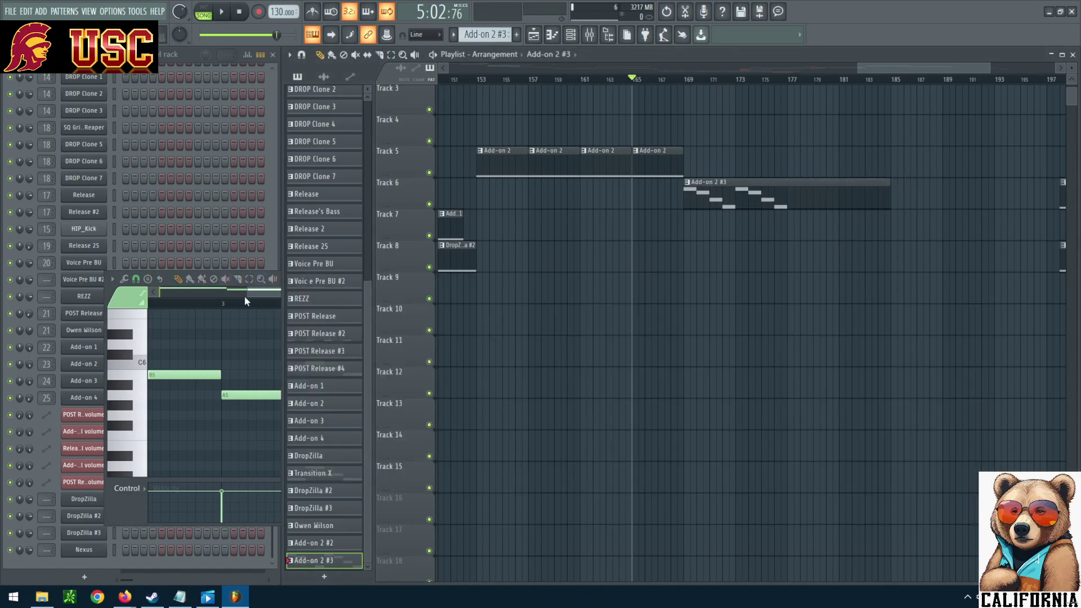
click(113, 289)
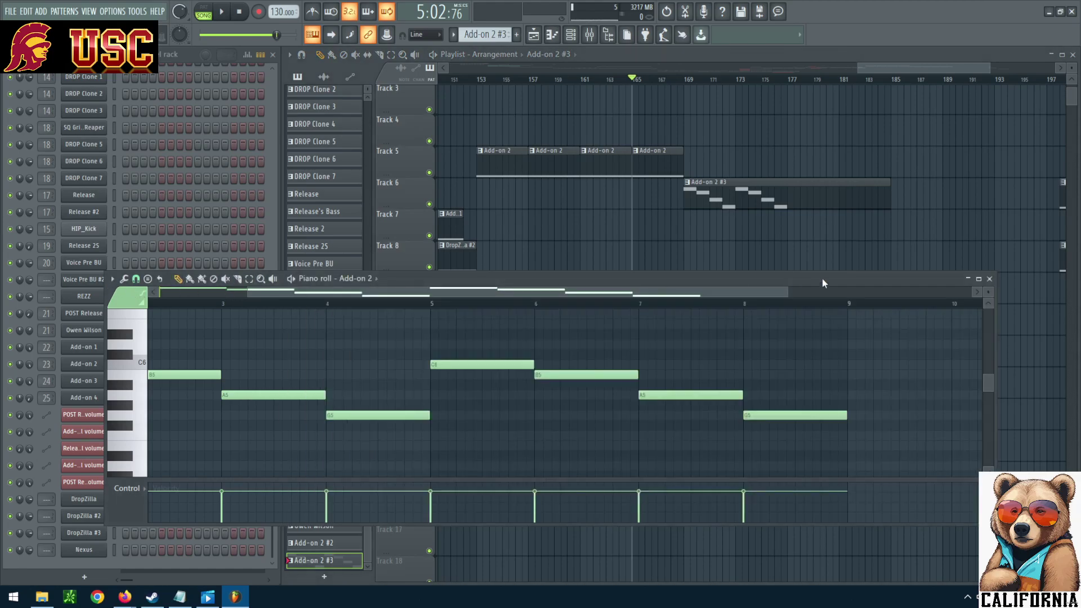
Step: Continue the melody with a one-bar D5 note at bar 9 and a one-bar C5 note at bar 10
drag(700, 297, 854, 299)
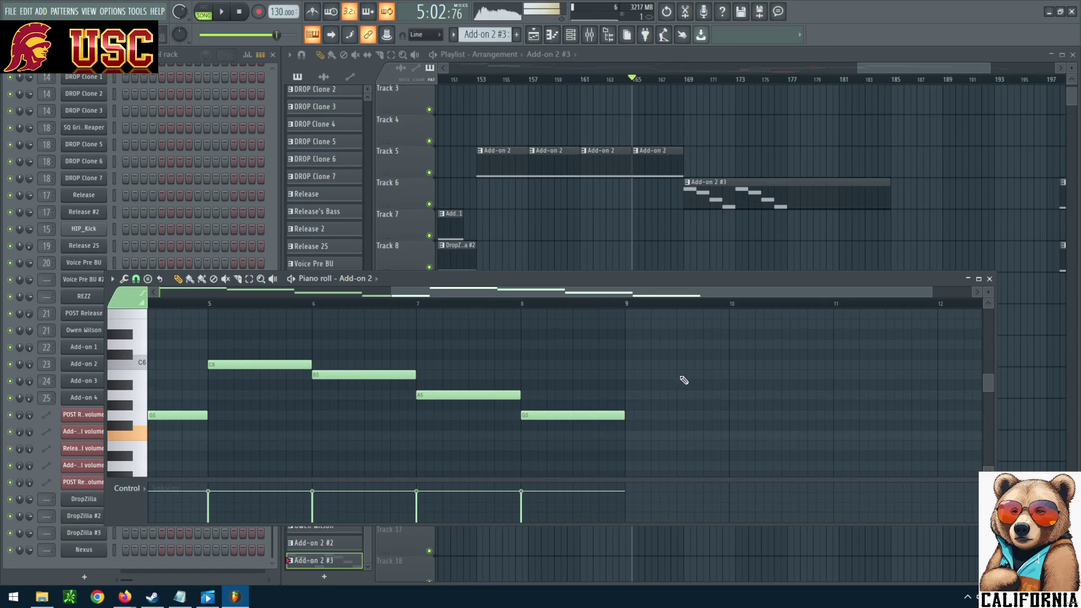
scroll(647, 423, down, 2)
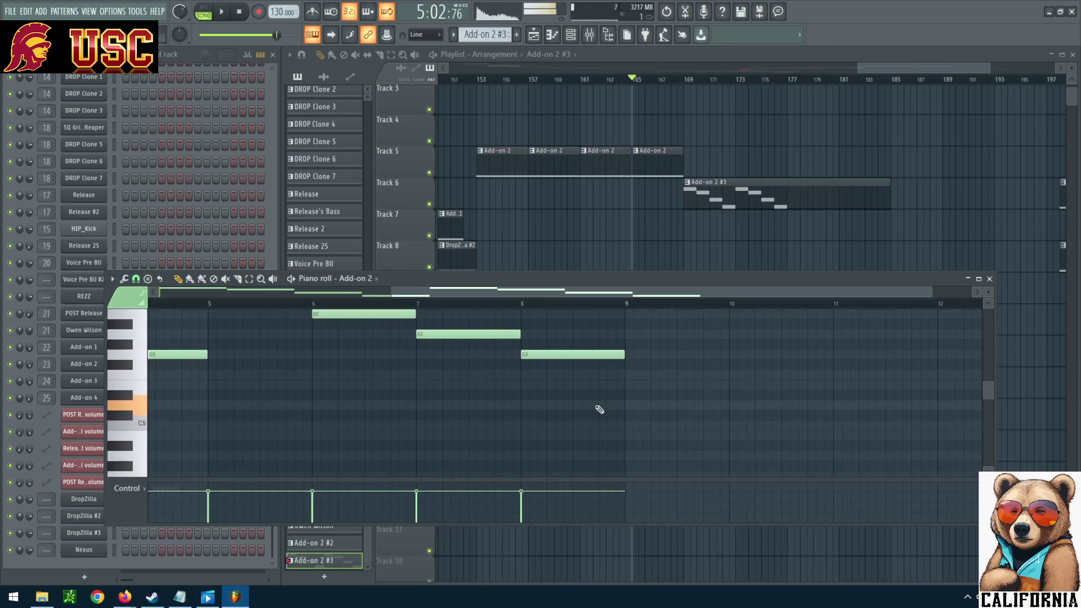
click(629, 405)
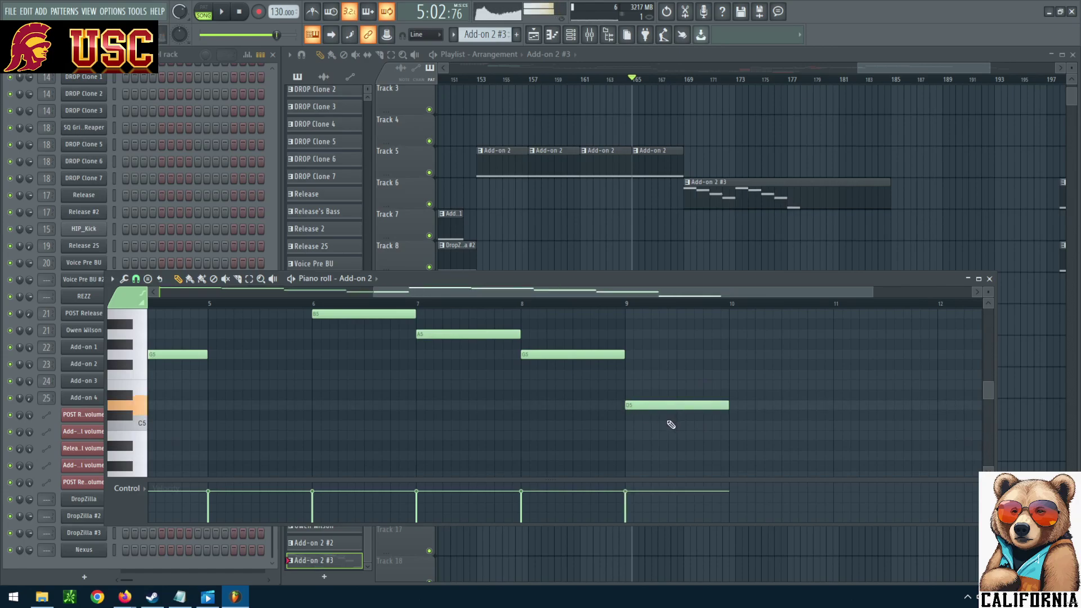
click(734, 426)
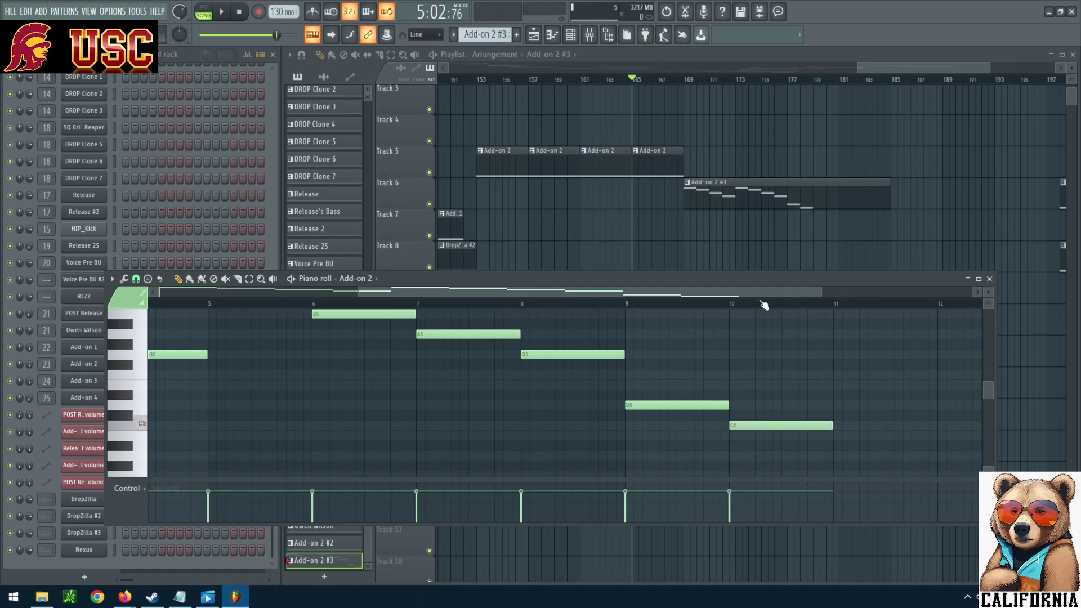
Step: Raise the bar 9 note to F5 and shorten it to half a bar
scroll(759, 294, down, 2)
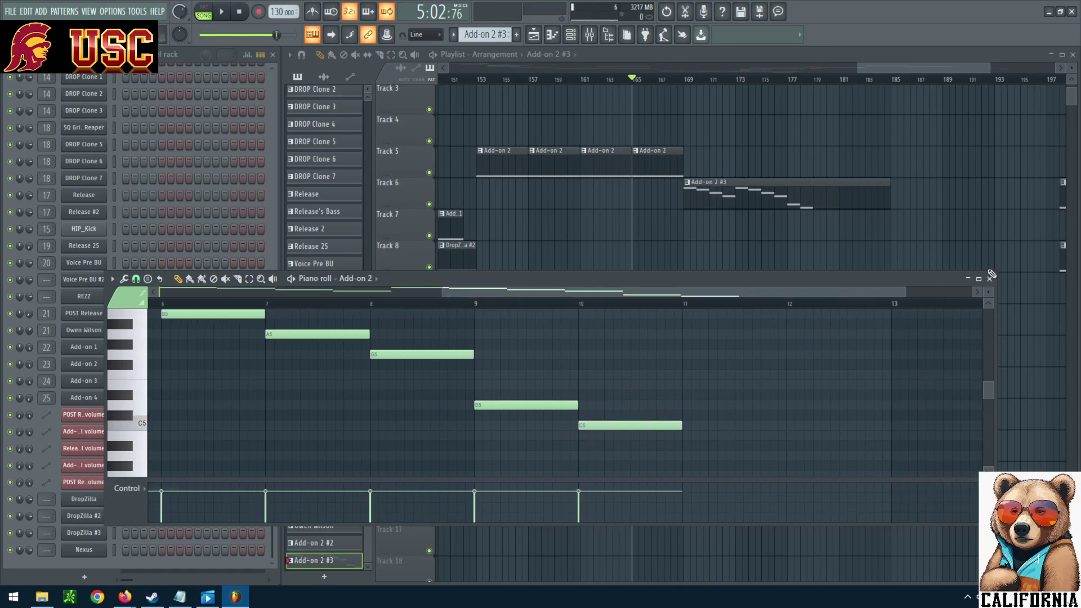
drag(882, 282, 860, 268)
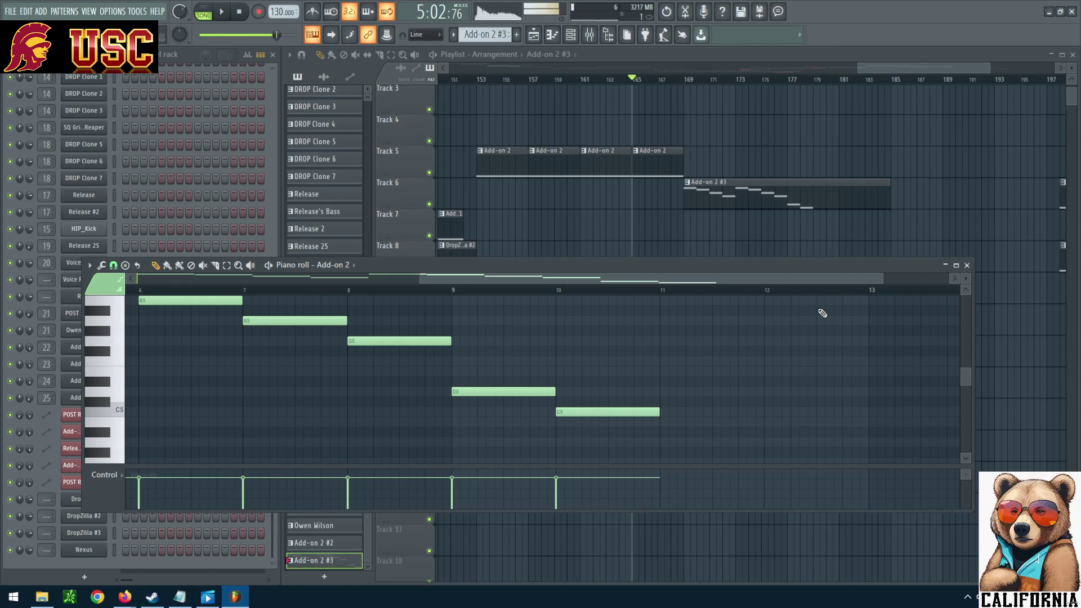
scroll(856, 362, down, 3)
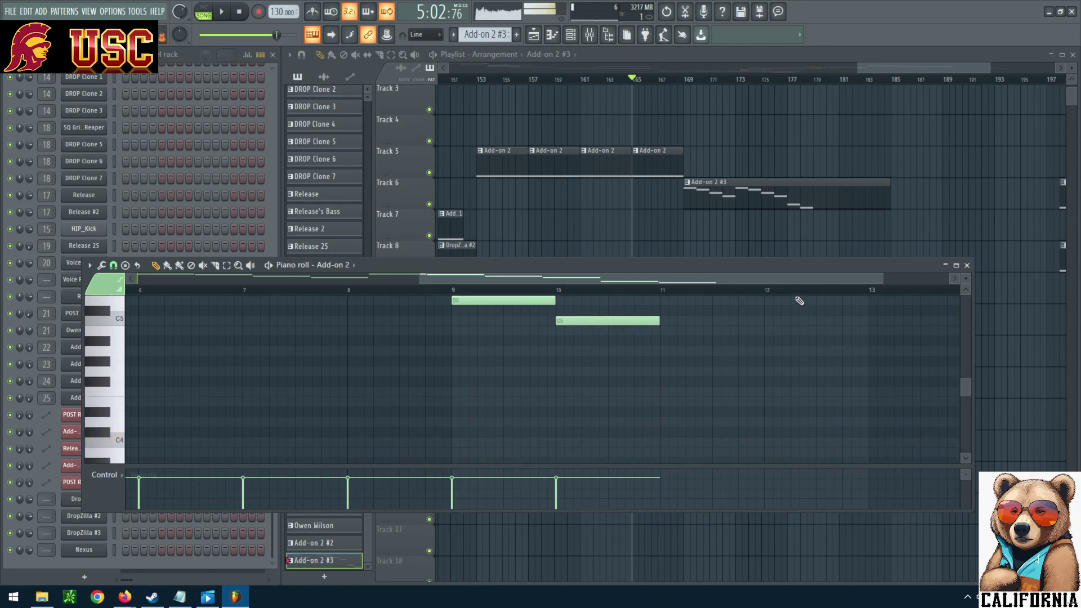
drag(787, 285, 828, 285)
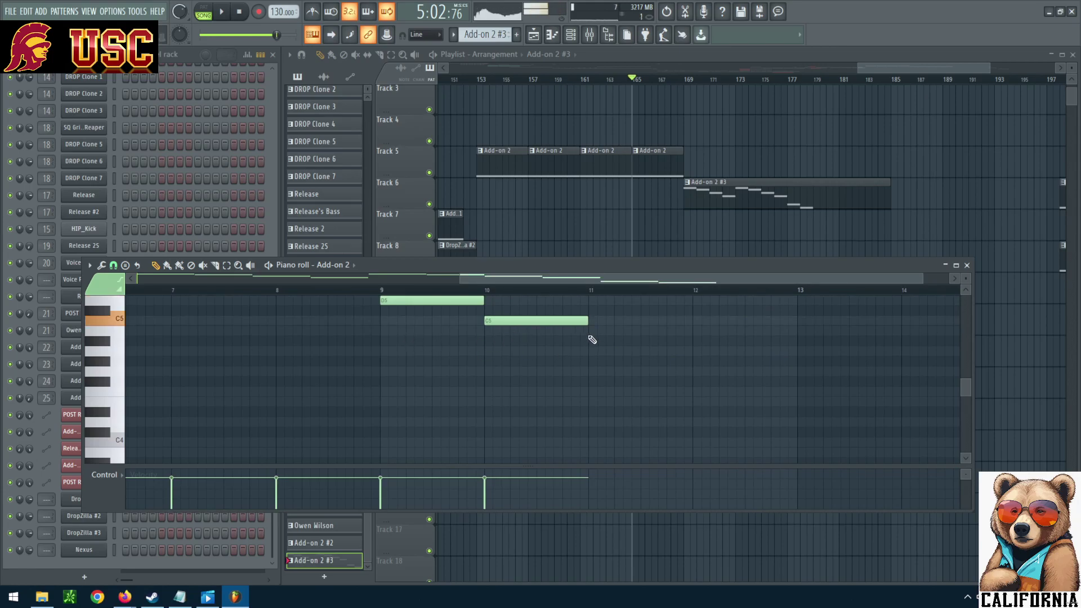
scroll(573, 379, up, 3)
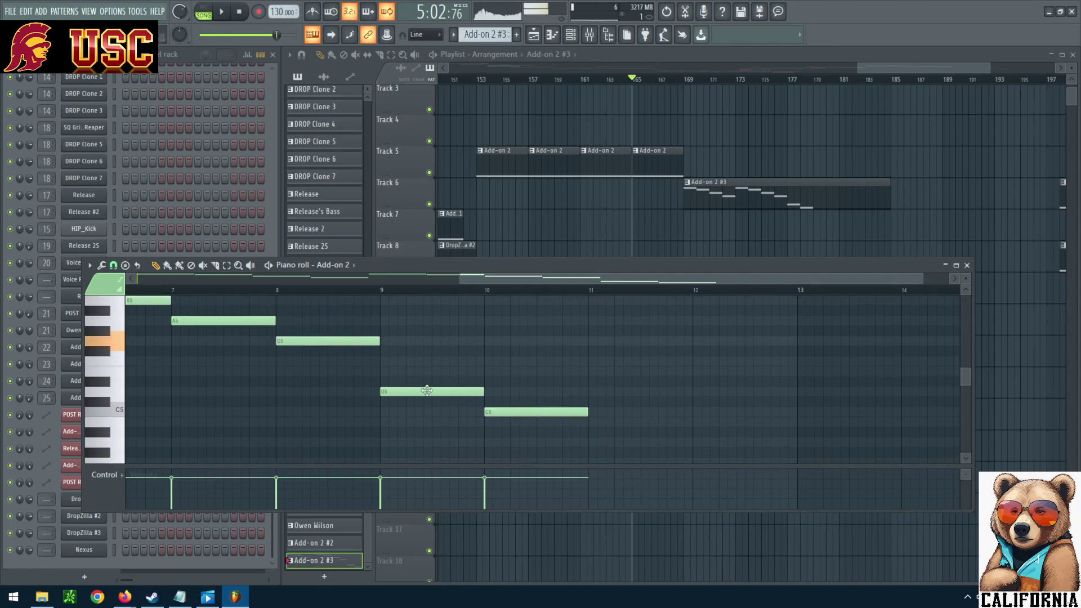
drag(426, 390, 432, 362)
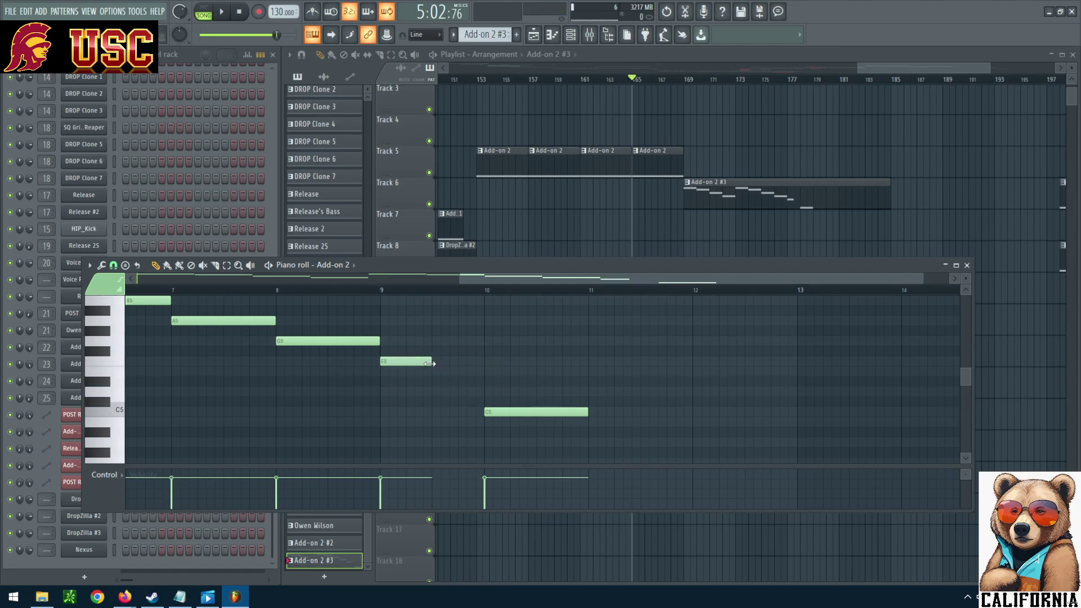
Step: Replace the bar 10 C5 note with half-bar E5, D5 and C5 notes descending from the middle of bar 9
right_click(578, 415)
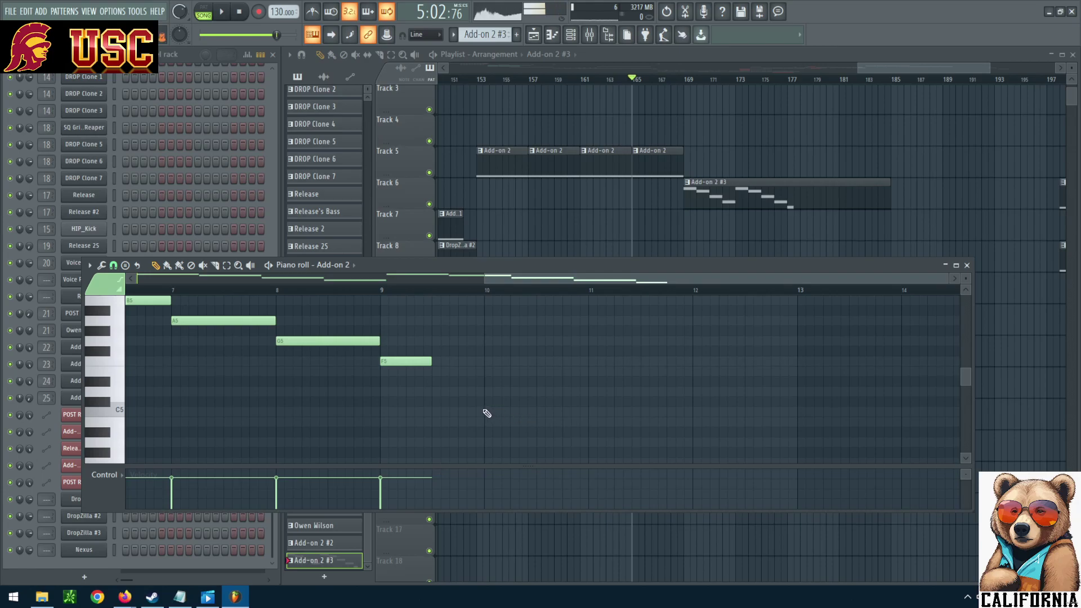
click(434, 374)
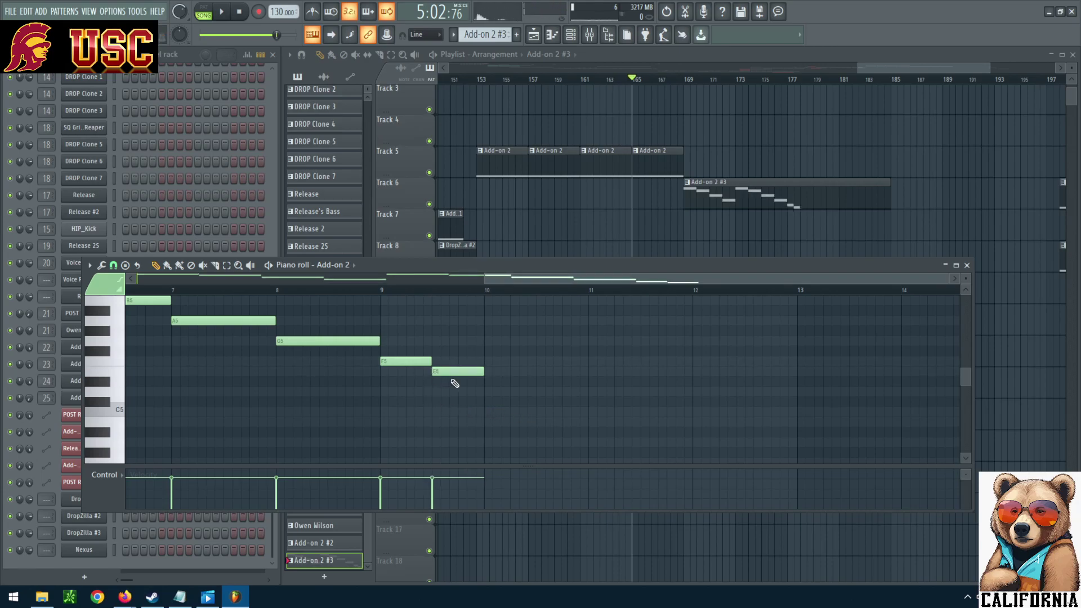
click(485, 391)
click(537, 412)
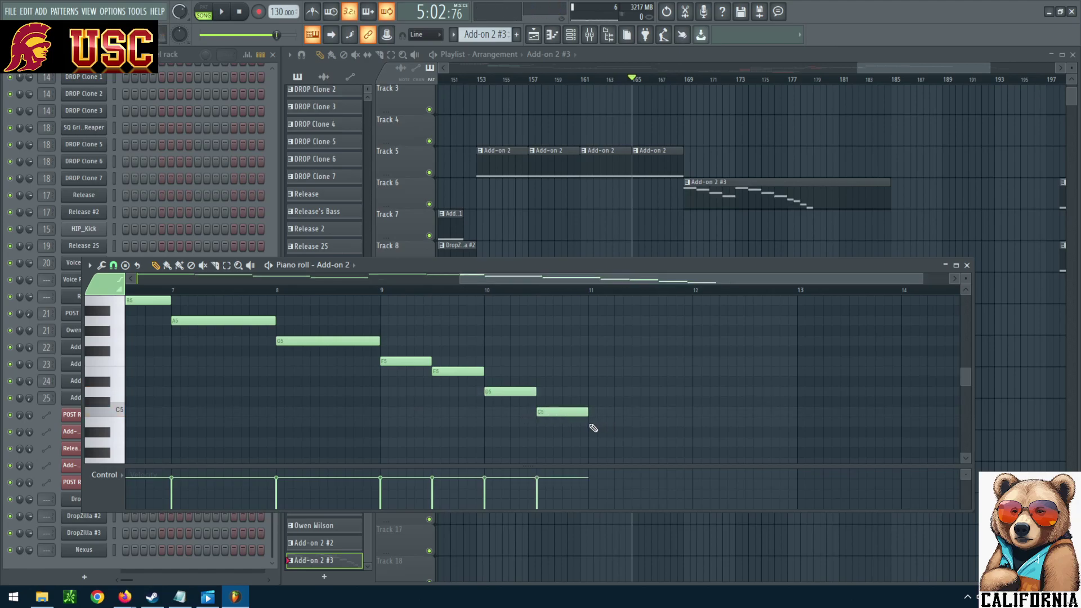
Step: Continue the descent with half-bar B4 and A4 notes in bar 11
click(590, 423)
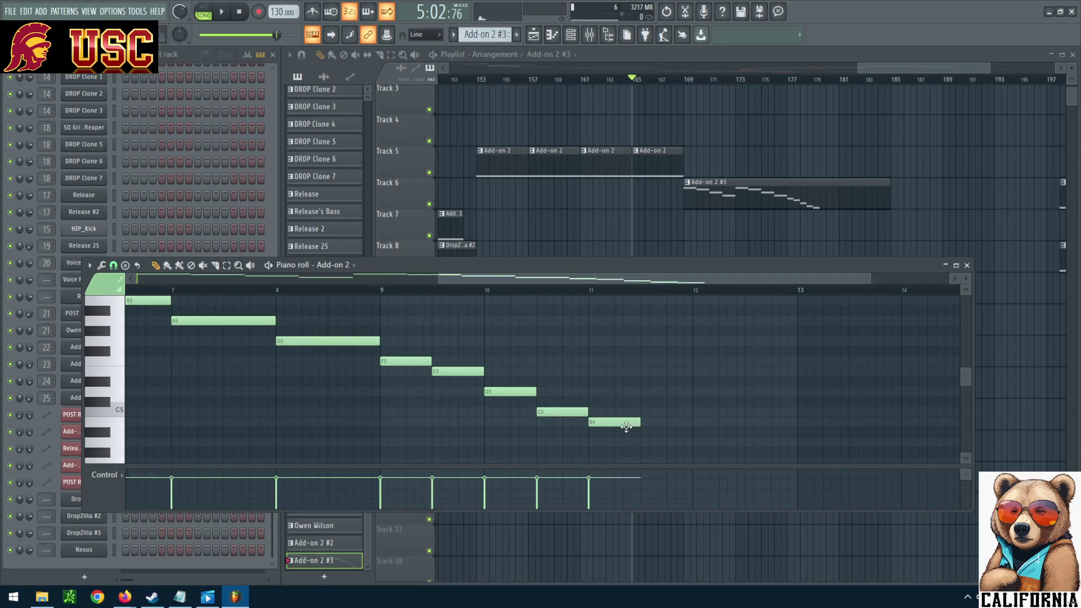
drag(639, 423, 611, 423)
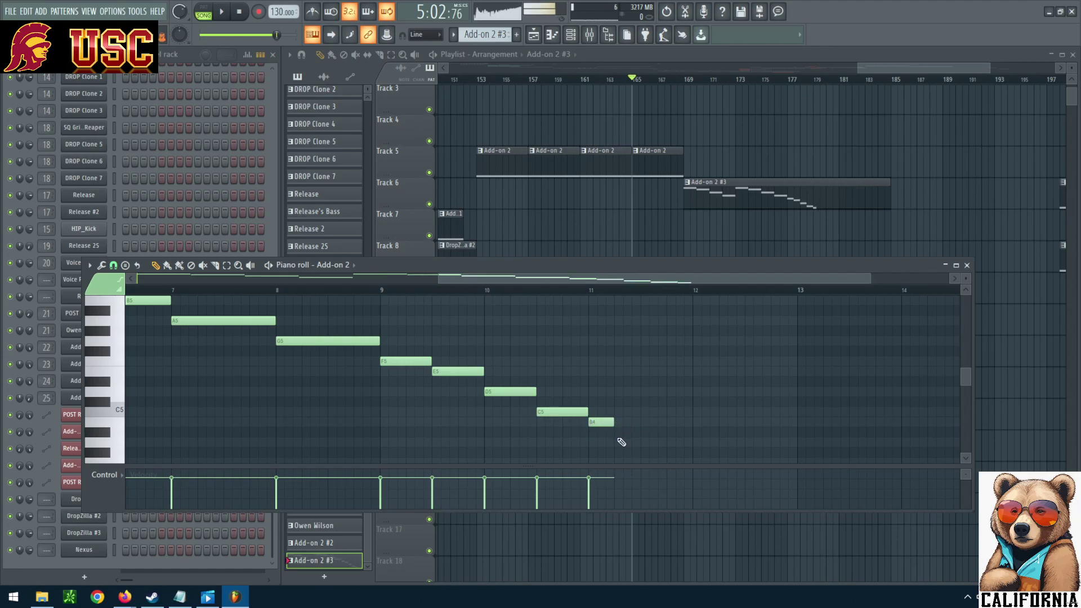
drag(613, 422, 638, 422)
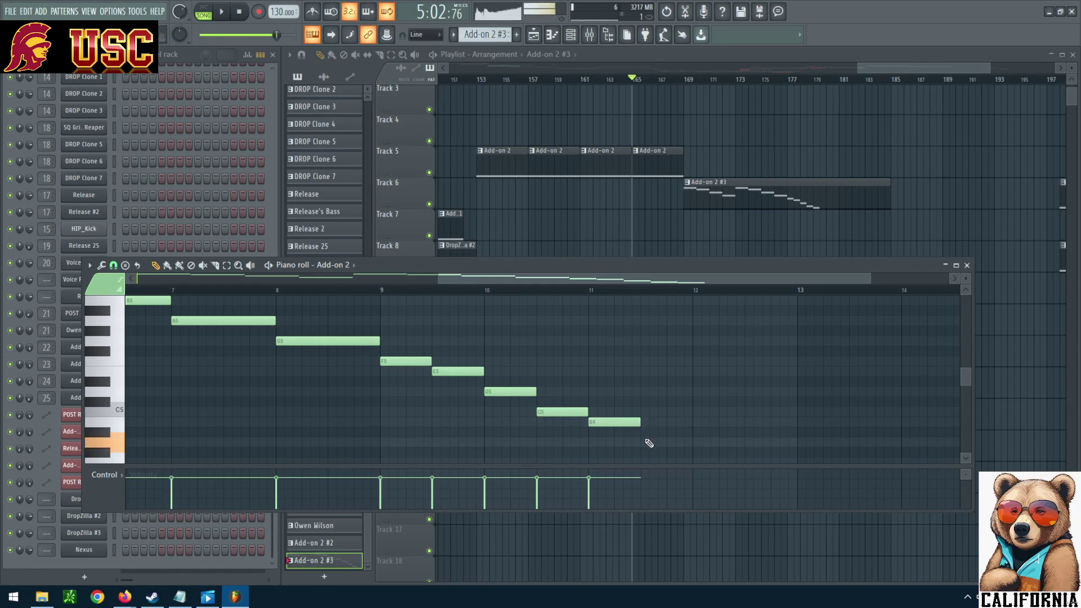
click(645, 443)
Step: Add half-bar G4, F4, E4 and D4 notes in descending order across bars 12 and 13
scroll(830, 362, down, 4)
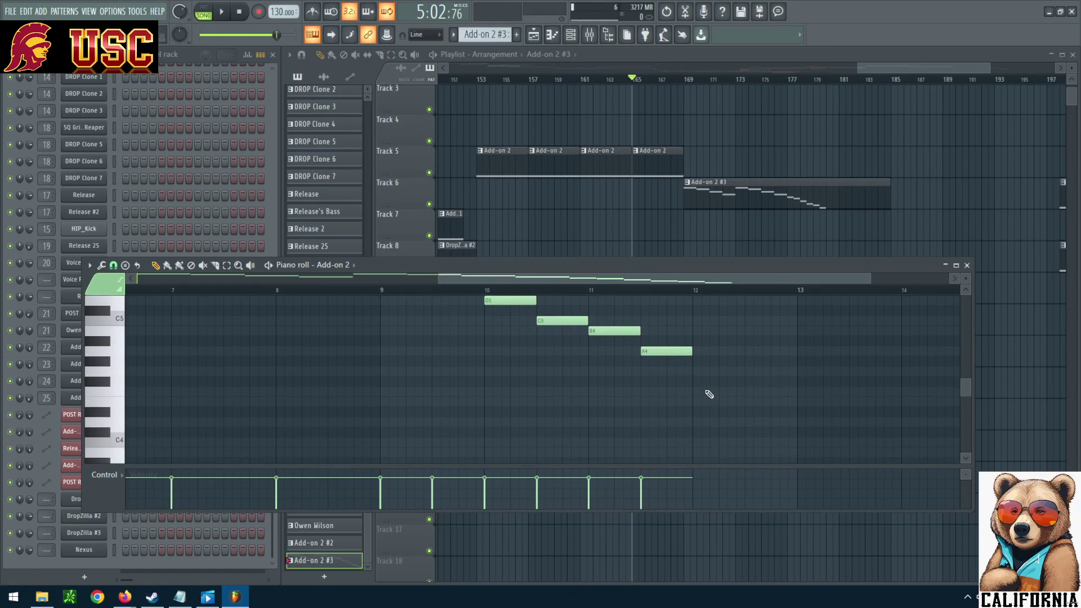
click(698, 373)
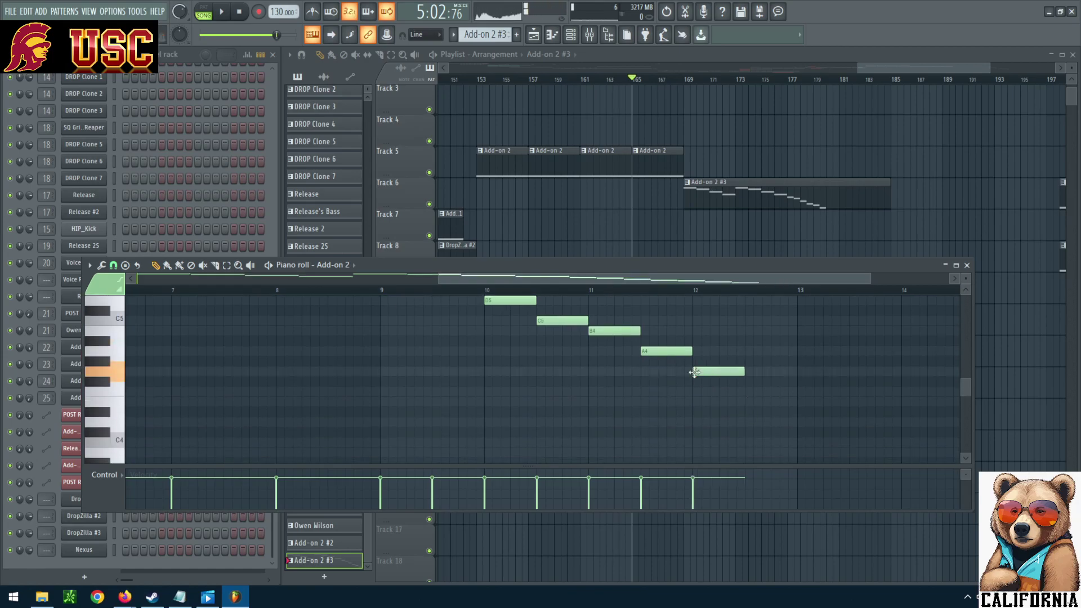
click(751, 391)
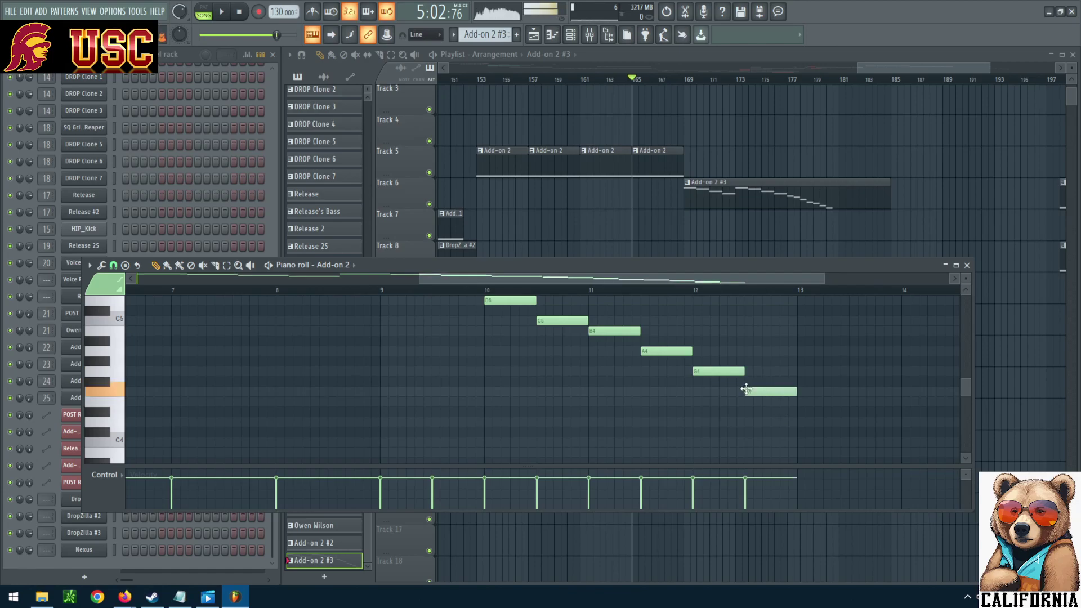
click(803, 402)
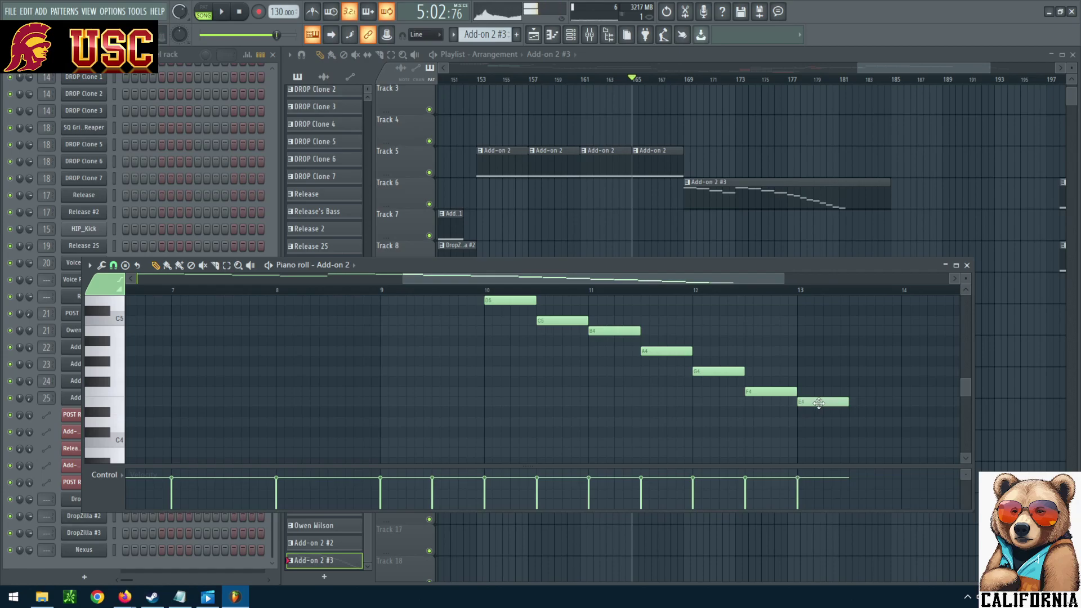
click(851, 422)
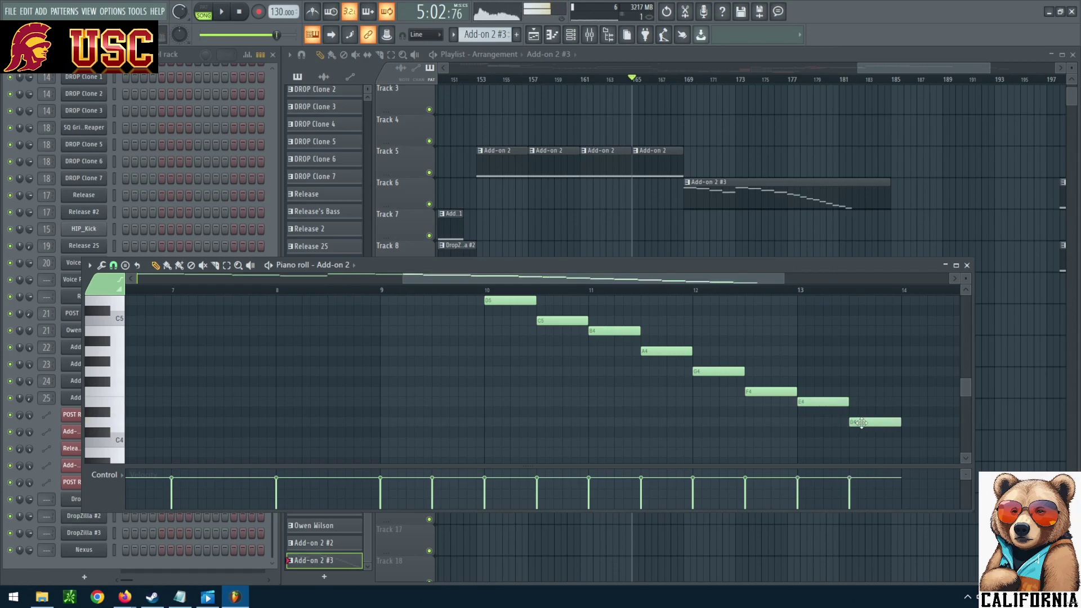
Step: Close the piano roll, place the Add-on 2 #2 clip on Track 7 at the melody's end, and play back the ending
click(966, 265)
drag(898, 71, 940, 104)
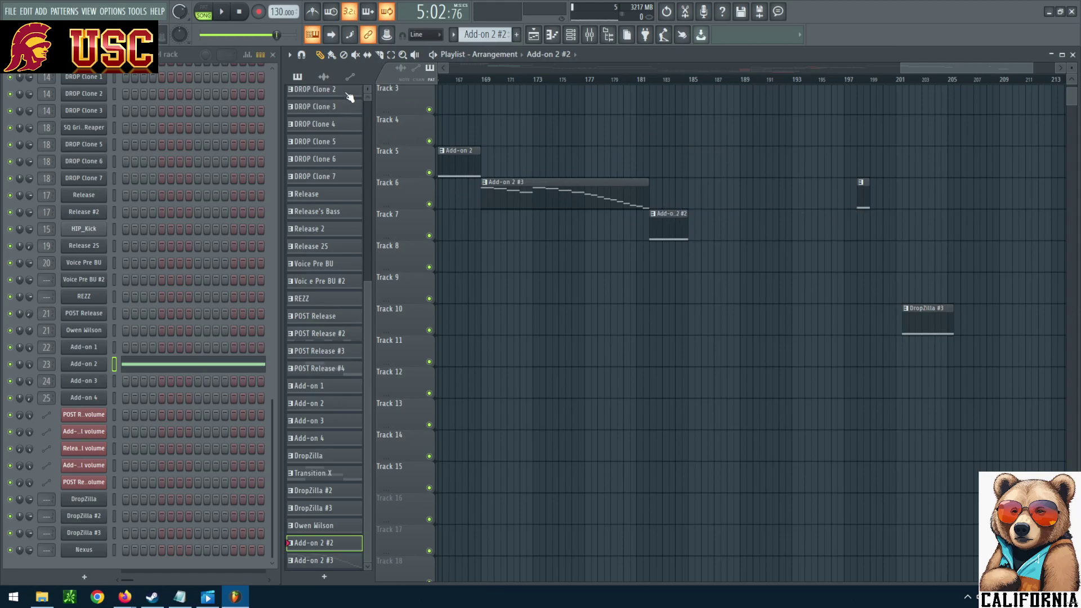
drag(864, 186, 864, 189)
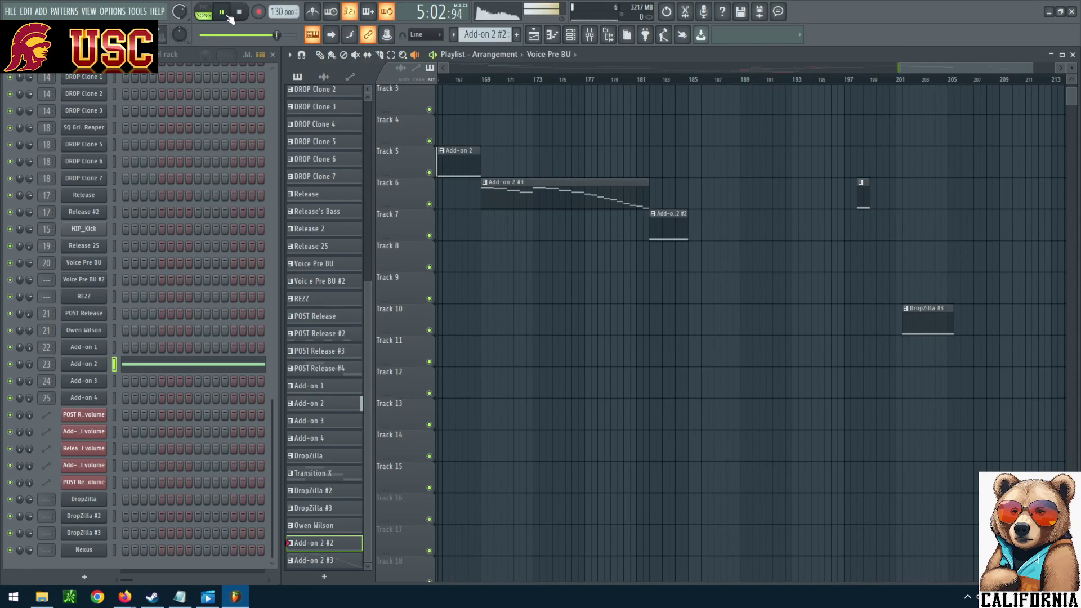
drag(1028, 75, 981, 61)
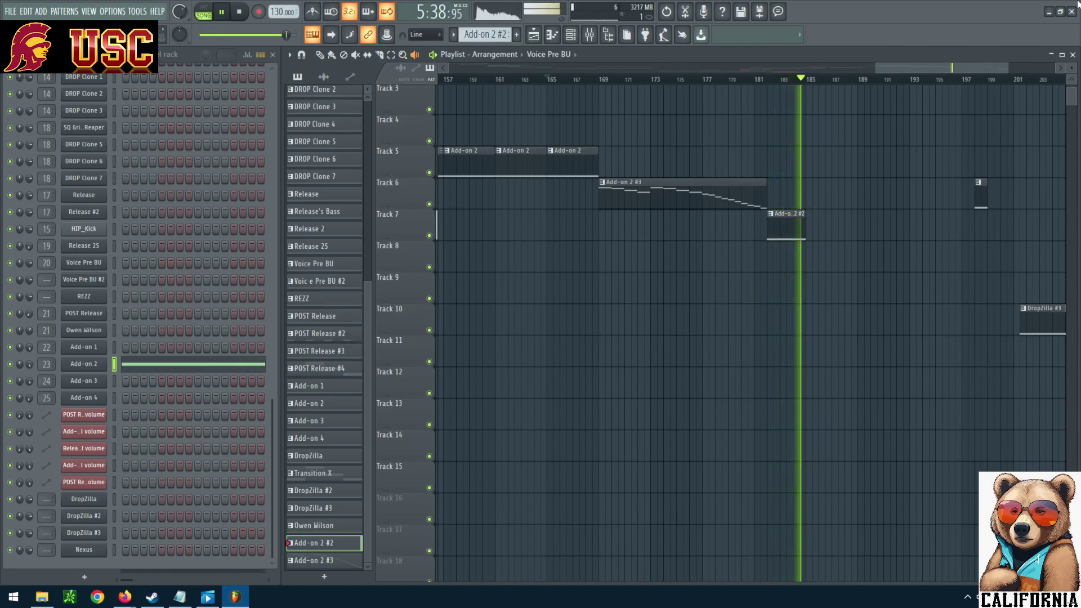
click(239, 16)
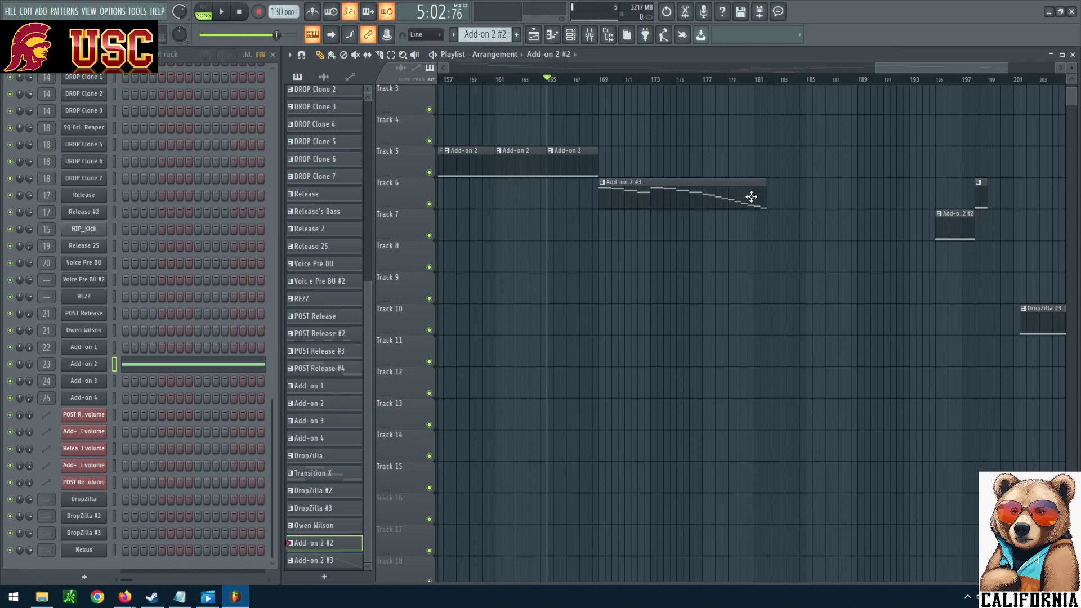
Step: Add a second Add-on 2 #3 clip on Track 6 and shift it earlier against a shortened first clip
click(776, 195)
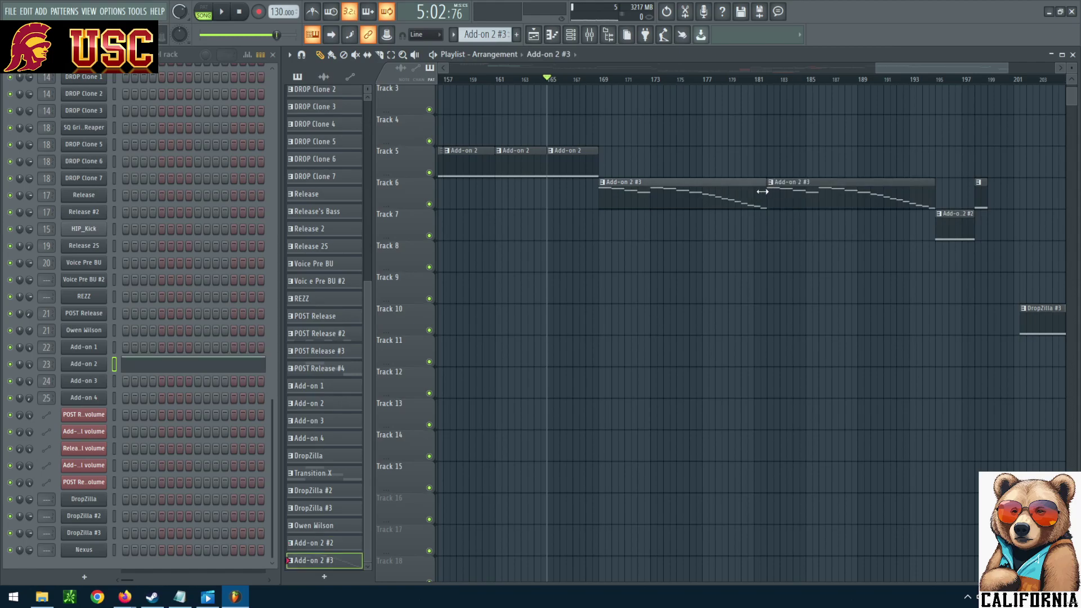
drag(809, 195, 747, 194)
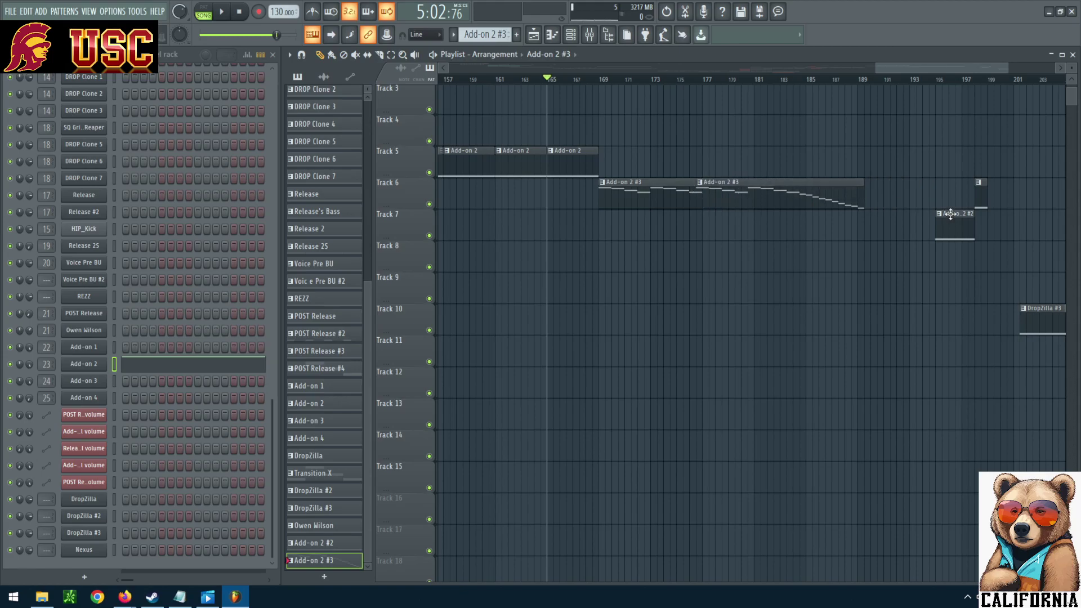
Step: Shorten the closing G4, F4, E4 and D4 notes to a quarter bar each and fit them consecutively into bar 12
double_click(842, 198)
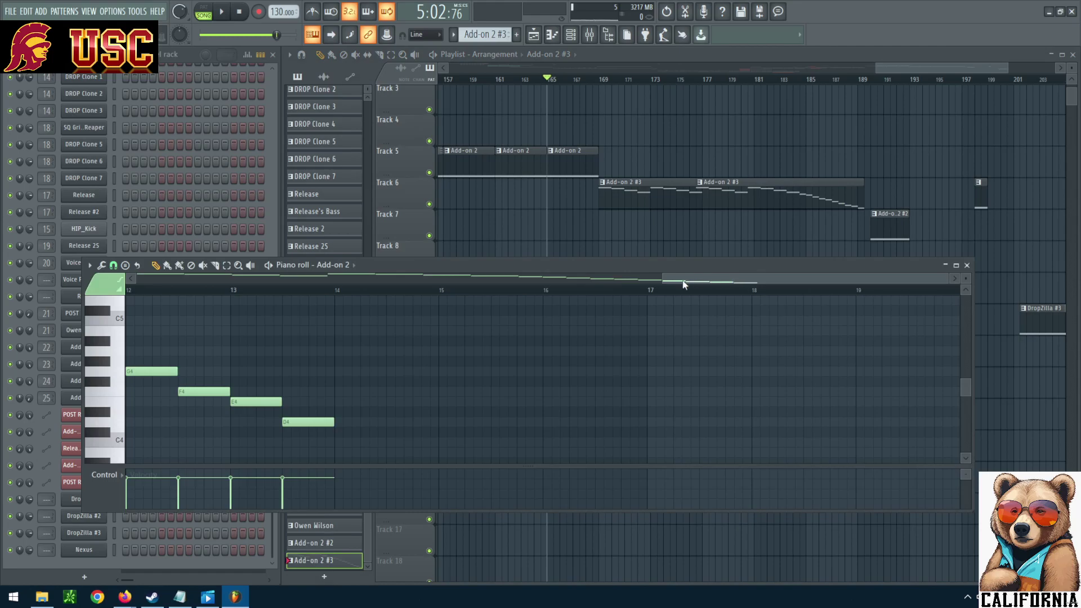
drag(672, 284, 495, 282)
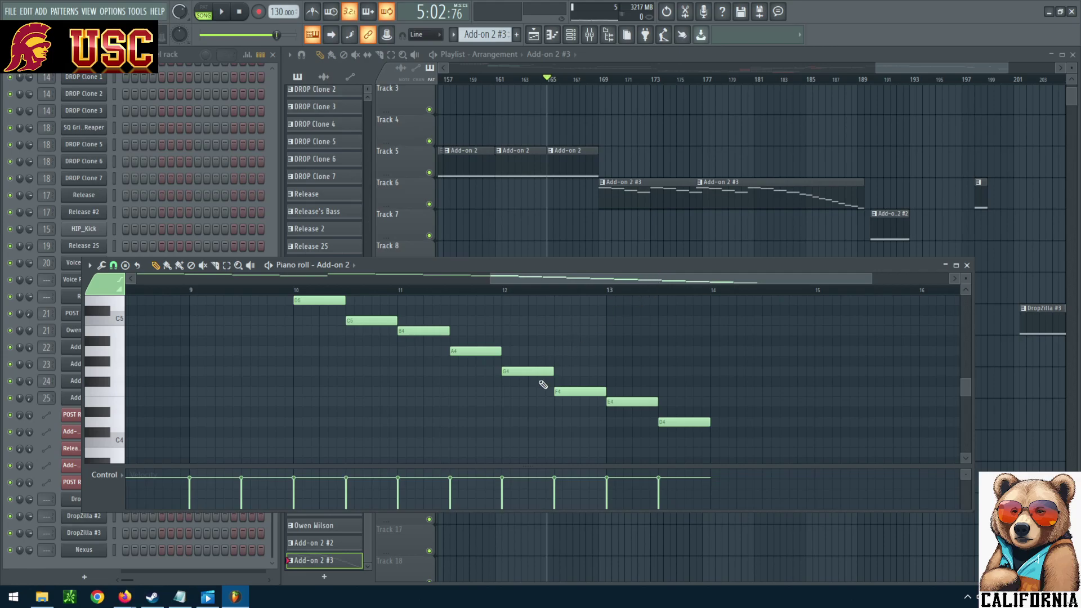
scroll(524, 437, up, 4)
scroll(519, 437, down, 4)
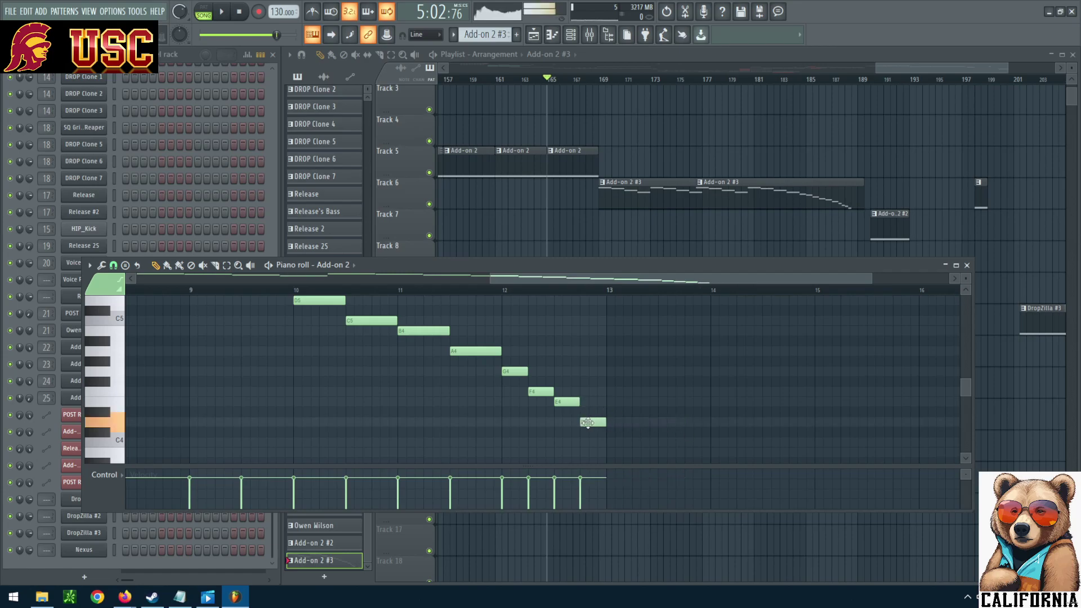
drag(587, 422, 587, 423)
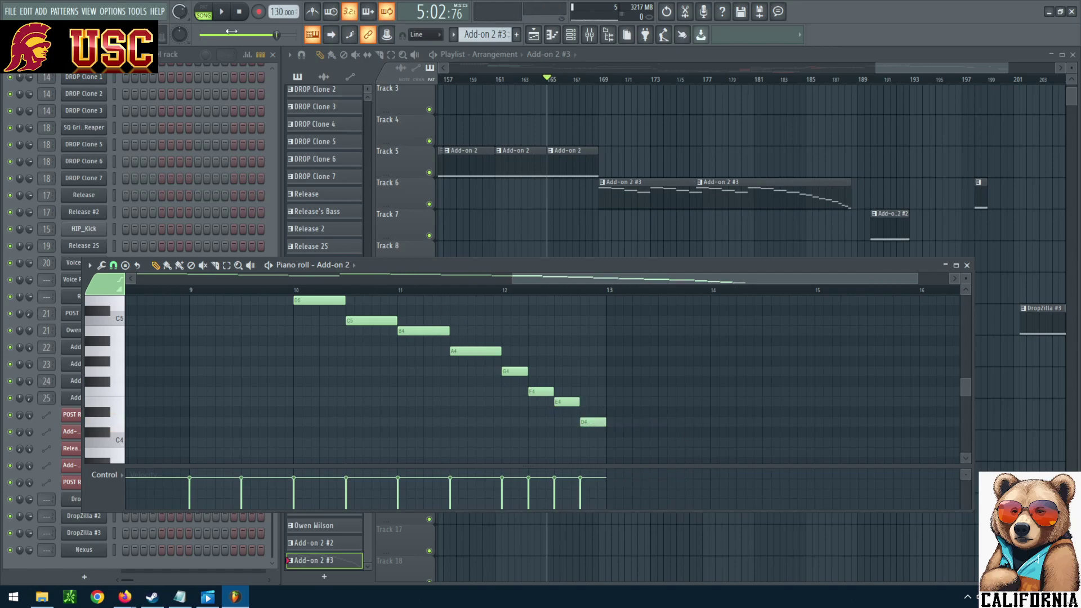
Step: Move the Add-on 2 #2 clip on Track 7 to start where the second Add-on 2 #3 clip ends, and play it back
drag(882, 235, 871, 225)
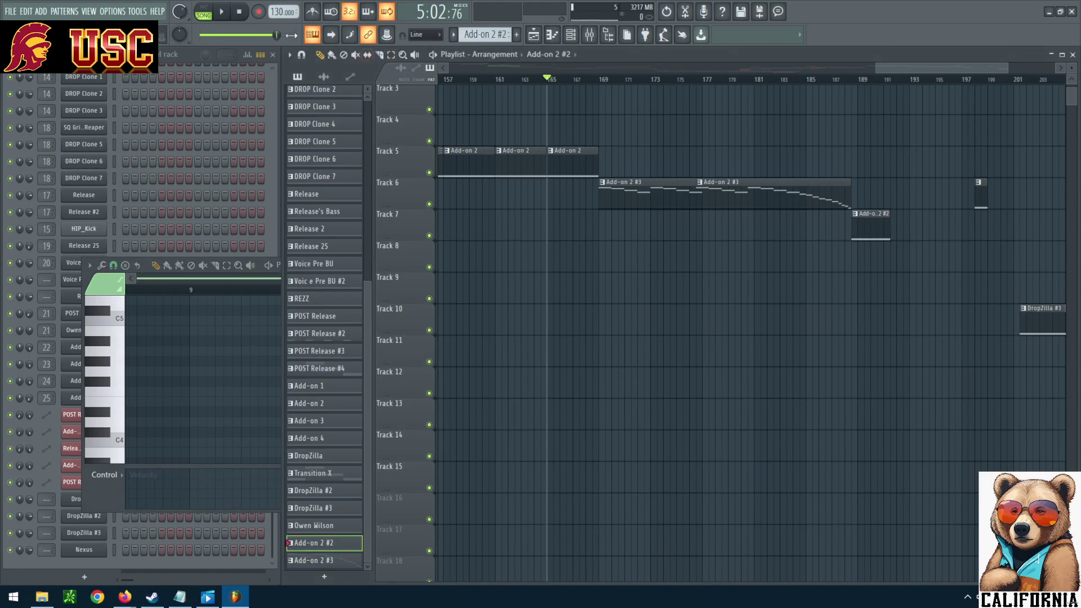
click(222, 14)
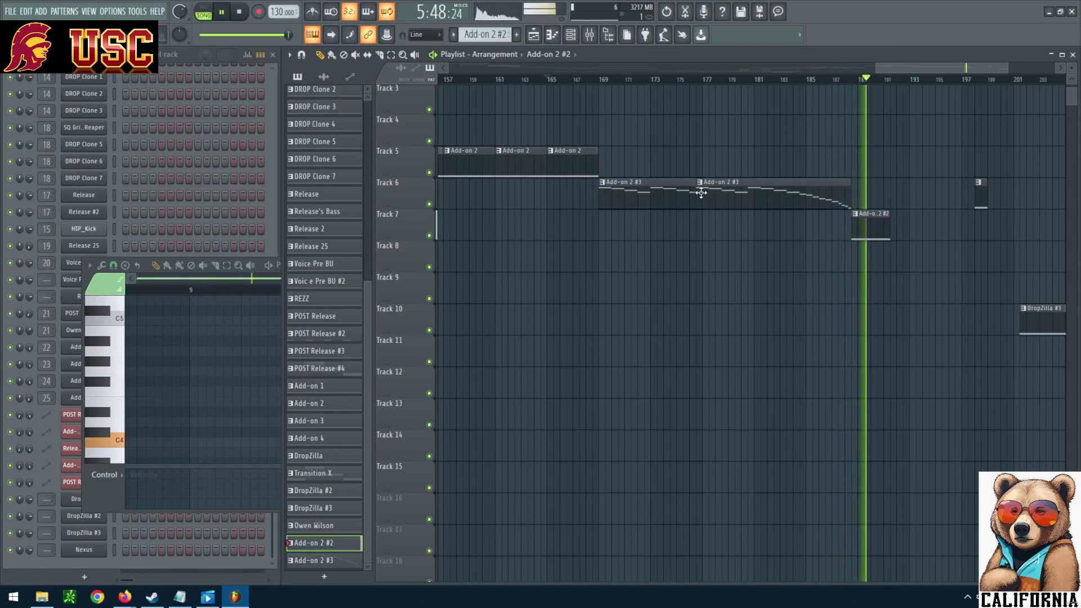
click(240, 12)
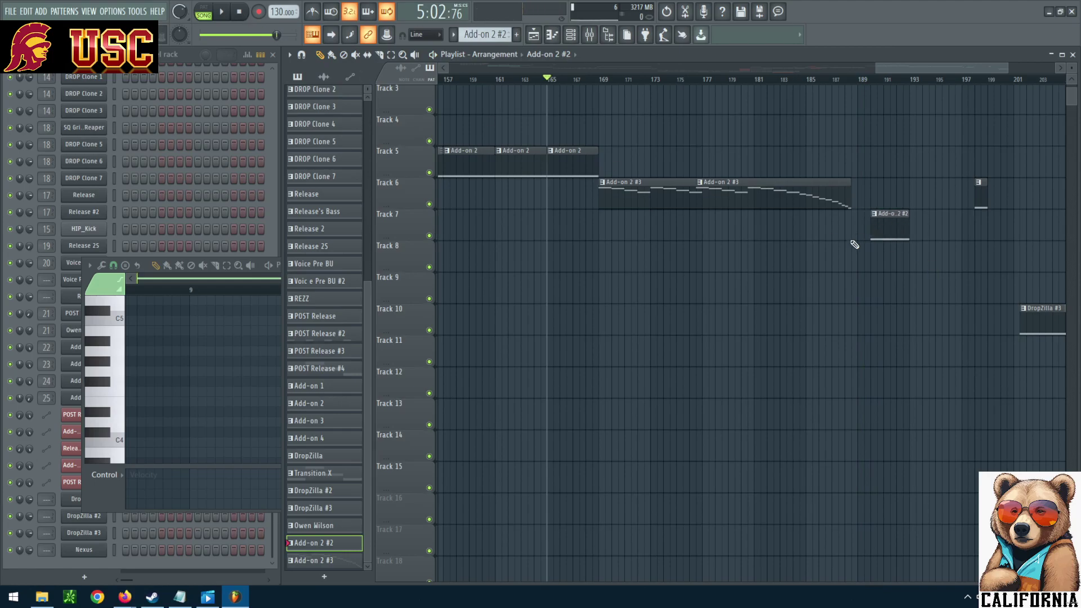
Step: Move the second Add-on 2 #3 clip to bar 177 and tighten its B4-to-D4 run into consecutive quarter-bar notes from bar 11
click(772, 193)
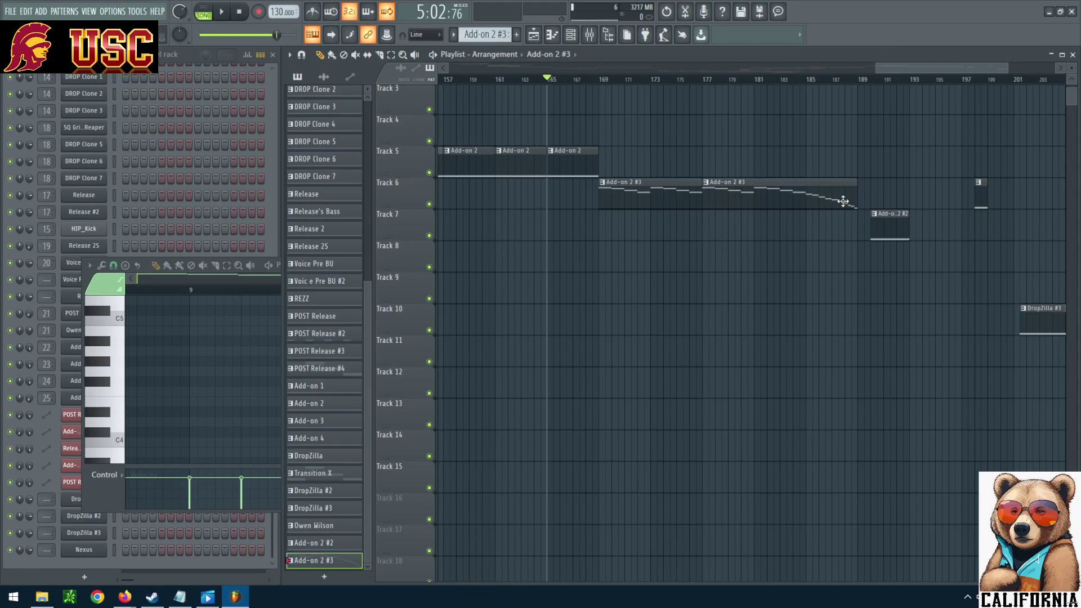
double_click(841, 203)
scroll(675, 290, up, 3)
scroll(580, 285, left, 6)
scroll(527, 340, down, 2)
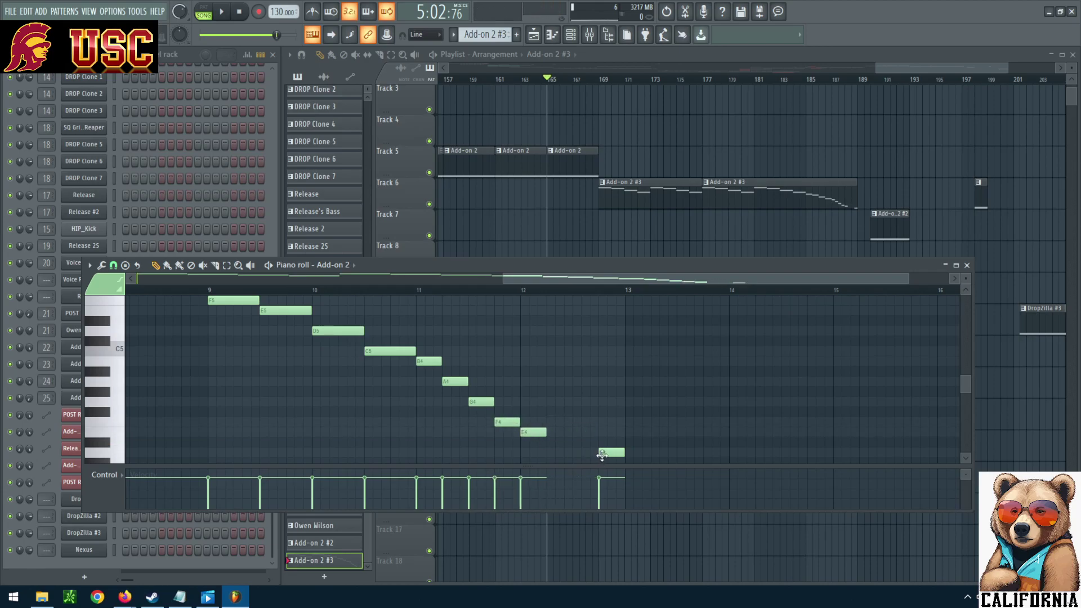
click(966, 265)
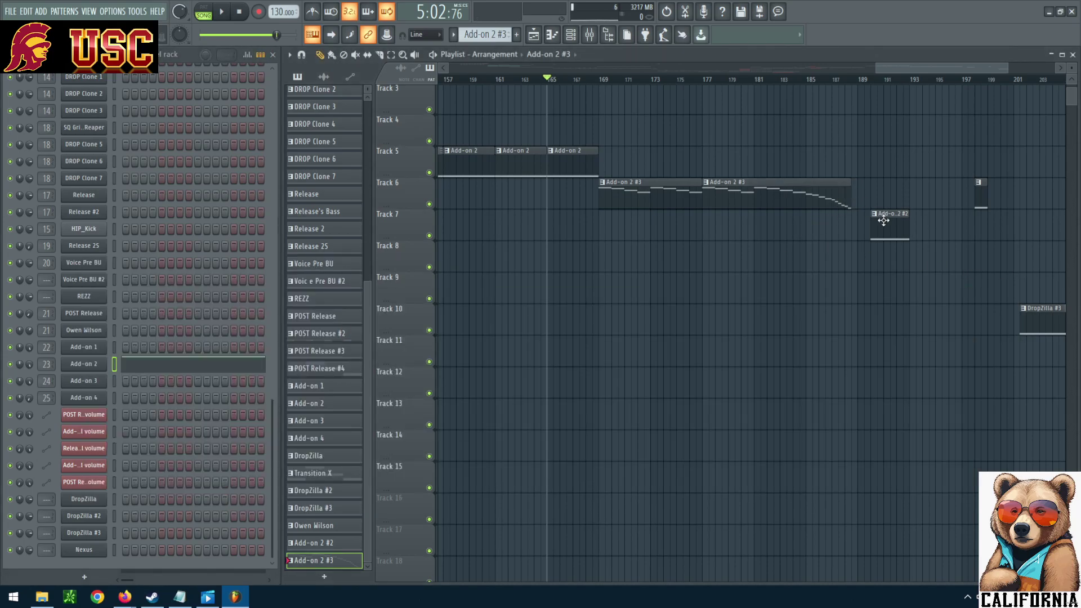
Step: Align the Add-on 2 #2 clip on Track 7 with the end of the tightened melody and listen to the revised ending
click(222, 14)
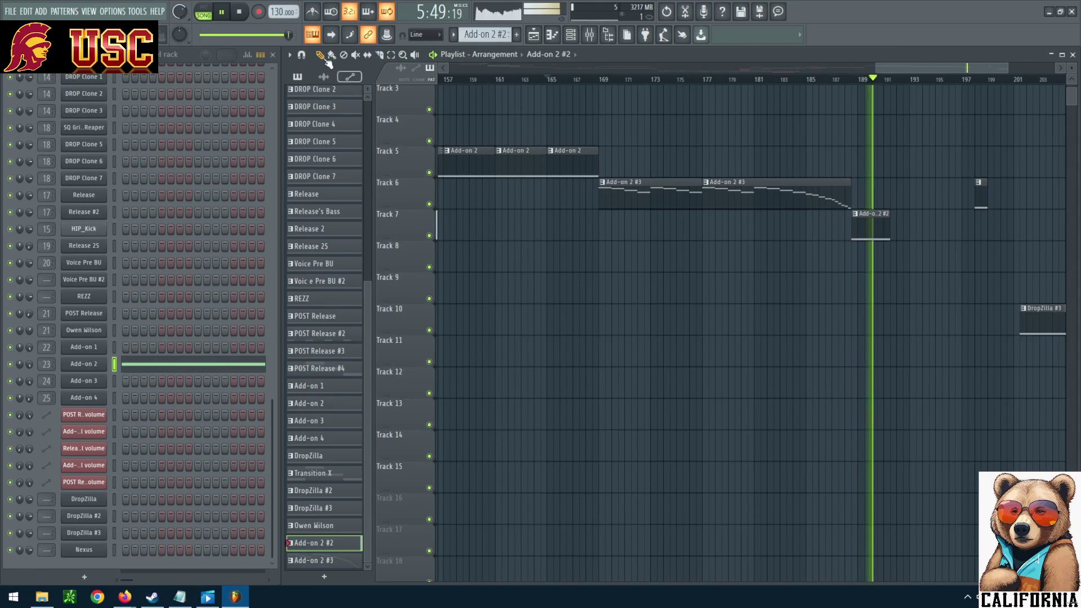
key(space)
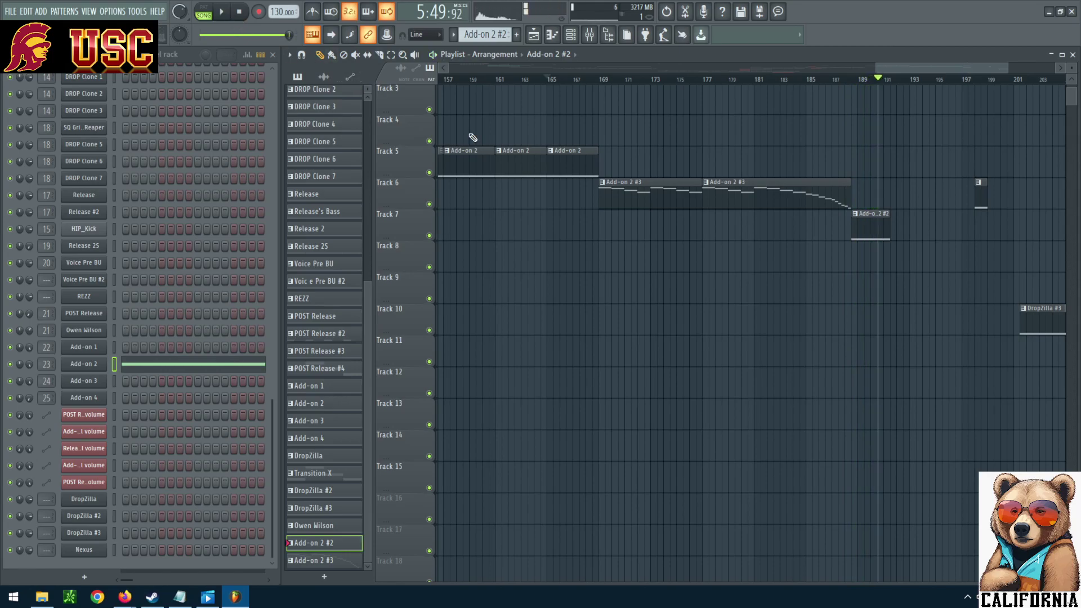
Step: Add a quarter-bar C3 note at bar 1 of the Add-on 2 #2 pattern, an octave below its C4 note
double_click(863, 229)
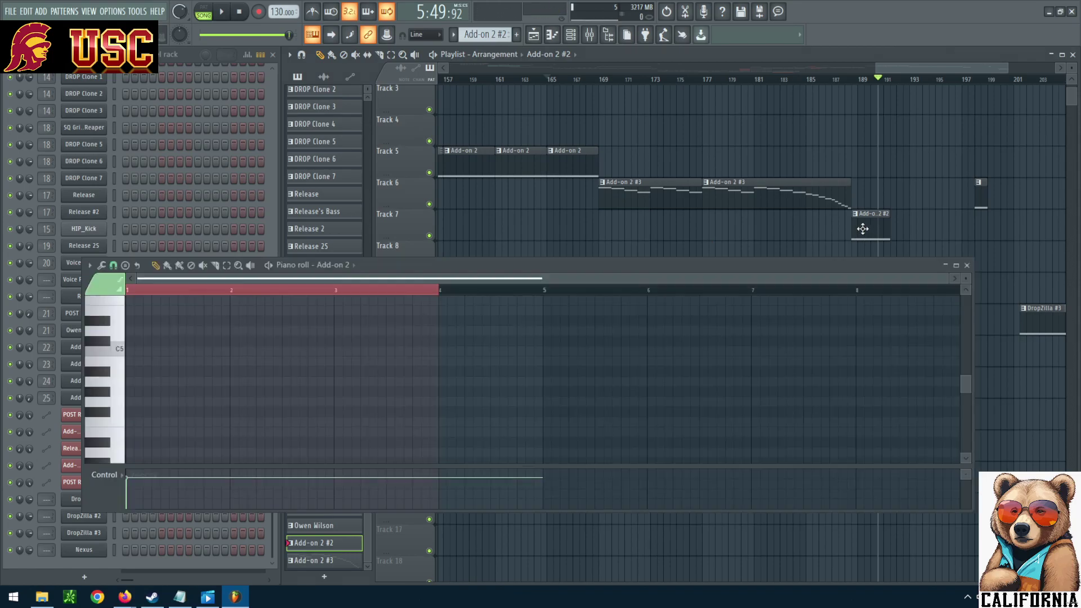
scroll(345, 367, up, 4)
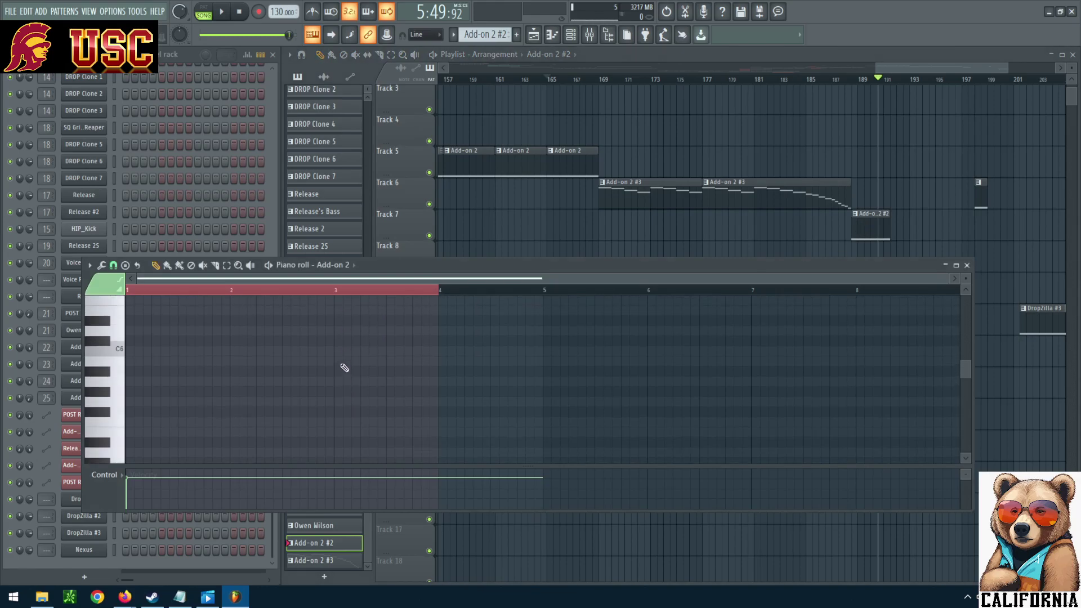
scroll(332, 371, down, 4)
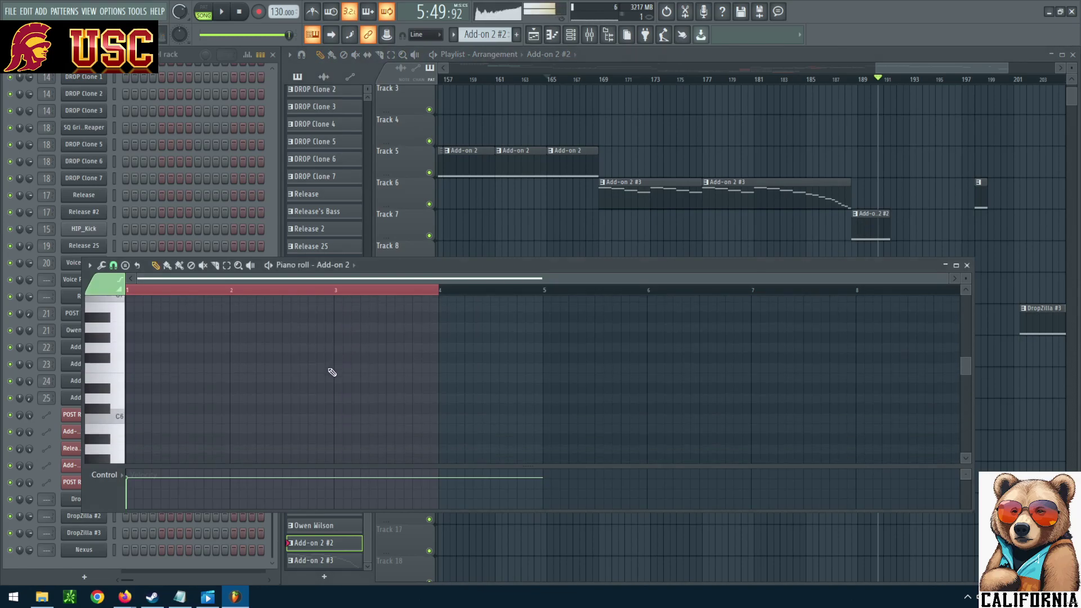
scroll(332, 372, down, 6)
scroll(133, 439, up, 2)
scroll(136, 446, down, 3)
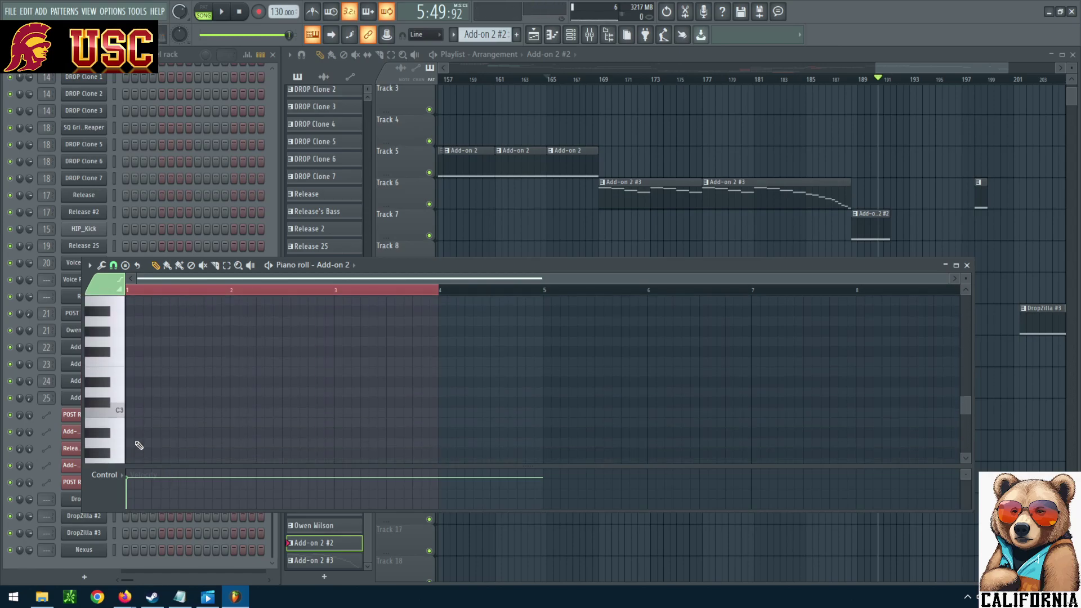
click(127, 413)
scroll(175, 369, up, 2)
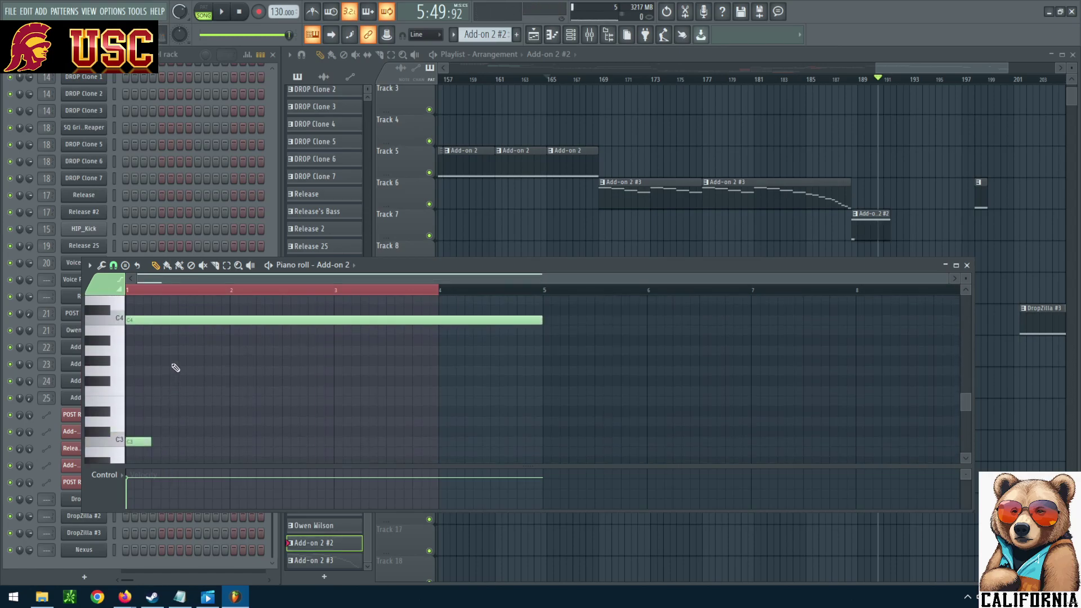
scroll(157, 439, up, 2)
scroll(169, 436, down, 2)
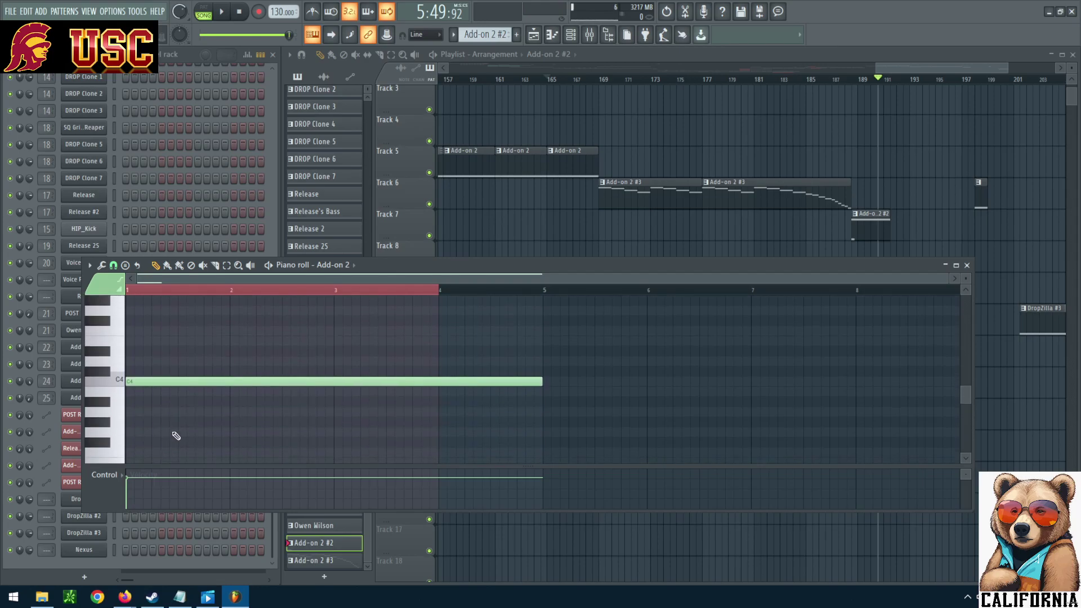
Step: Replace the C4 note in the Add-on 2 #2 pattern with a three-bar C3 note from bar 1 and listen to it
drag(149, 445, 366, 443)
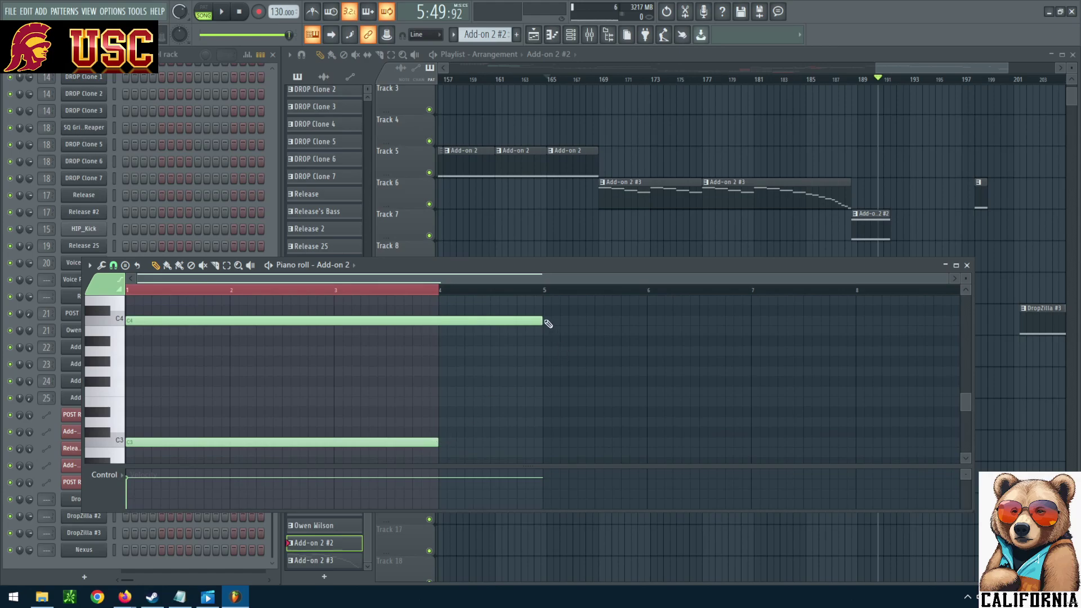
right_click(513, 317)
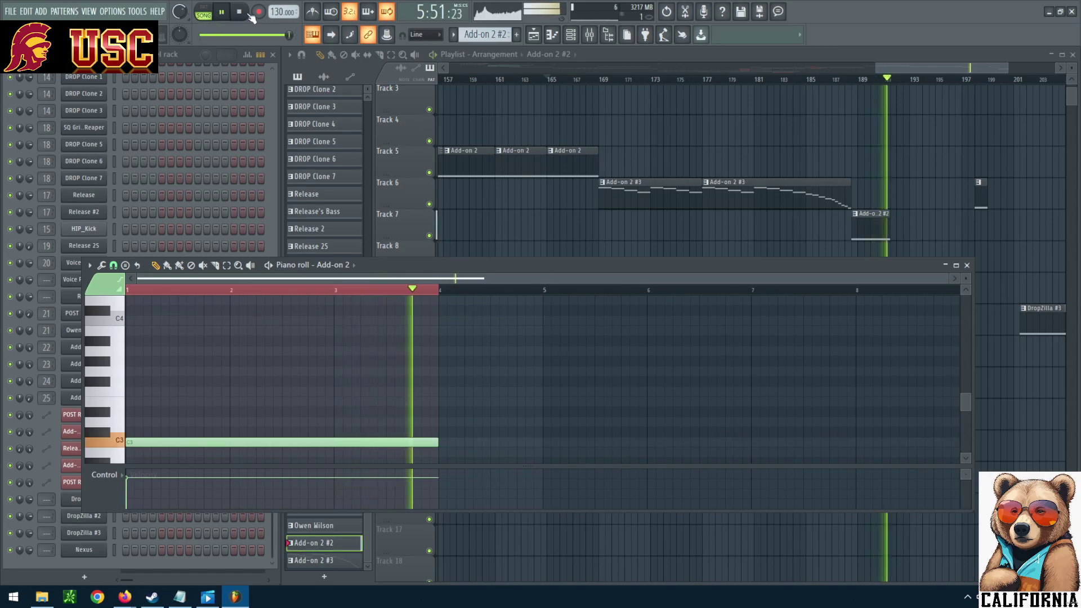
click(224, 12)
click(225, 13)
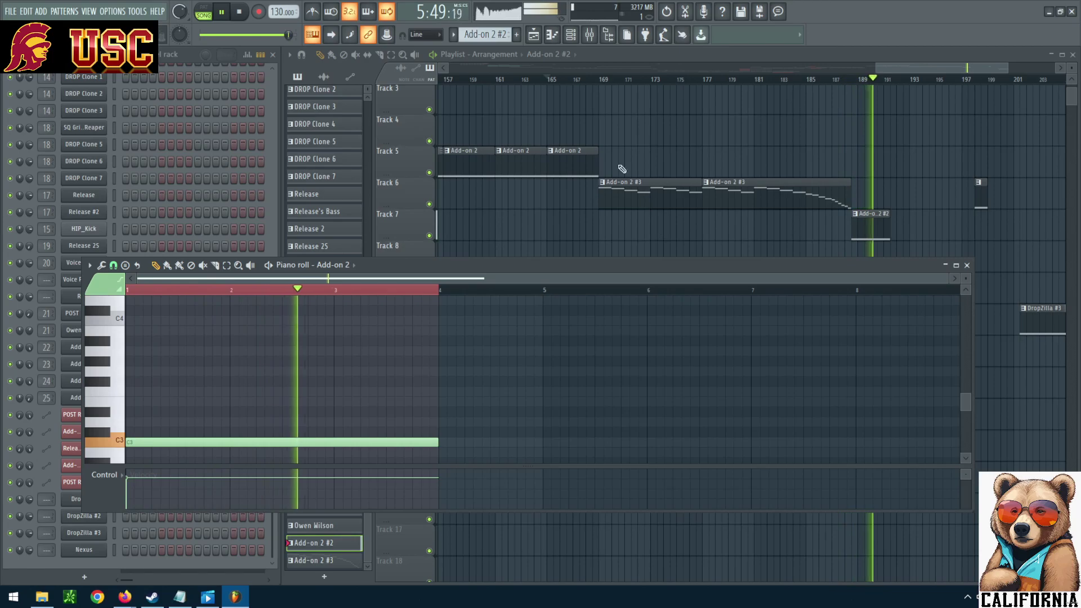
click(241, 13)
click(967, 265)
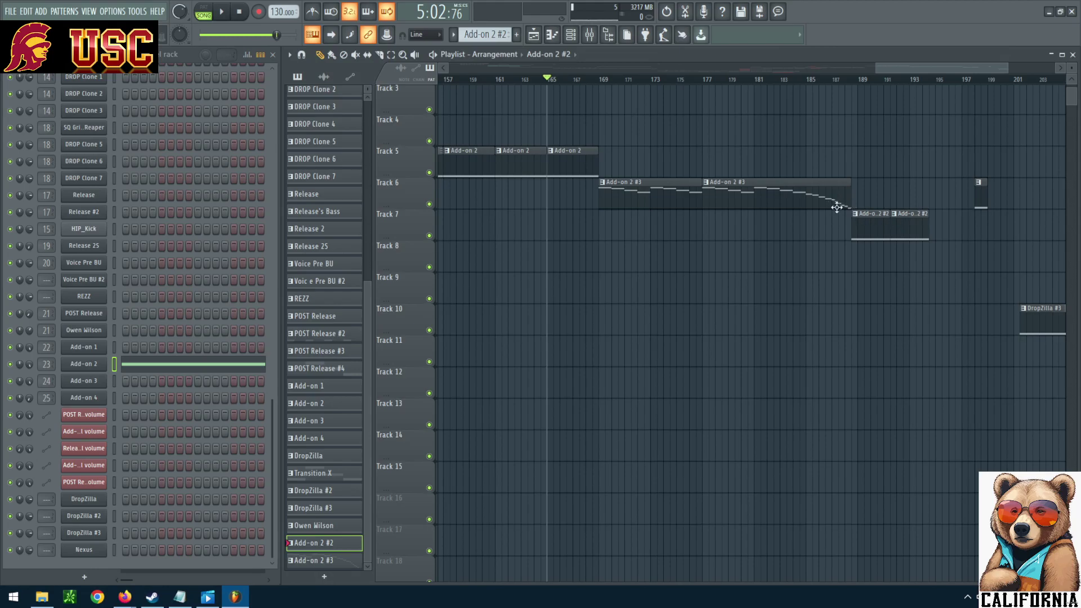
Step: Play the ending from bar 181 through the descending Add-on 2 #3 run towards the Add-on 2 #2 clips
double_click(828, 201)
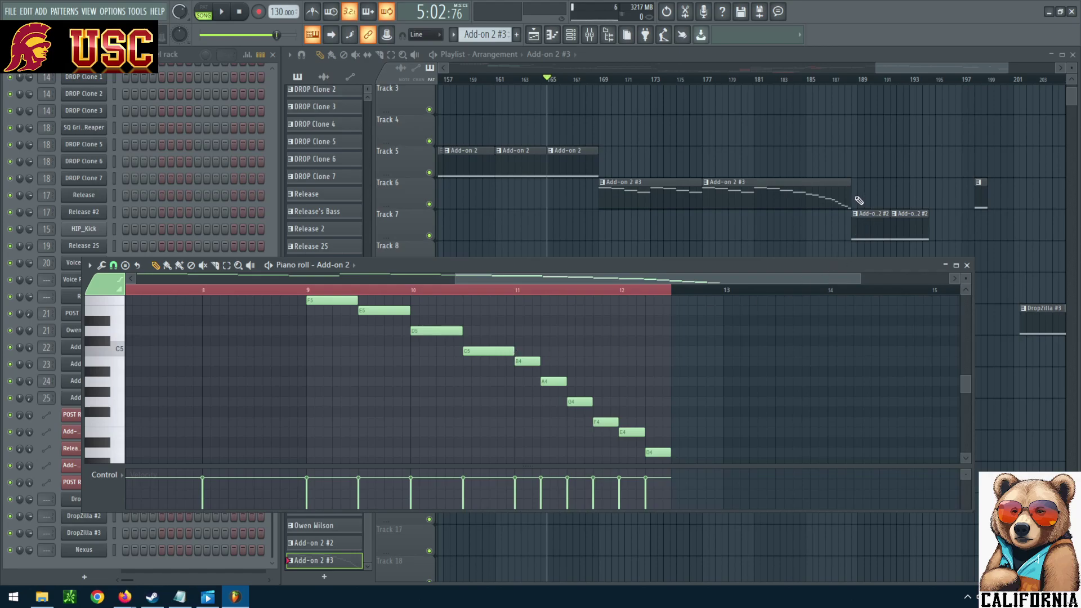
click(759, 81)
click(221, 15)
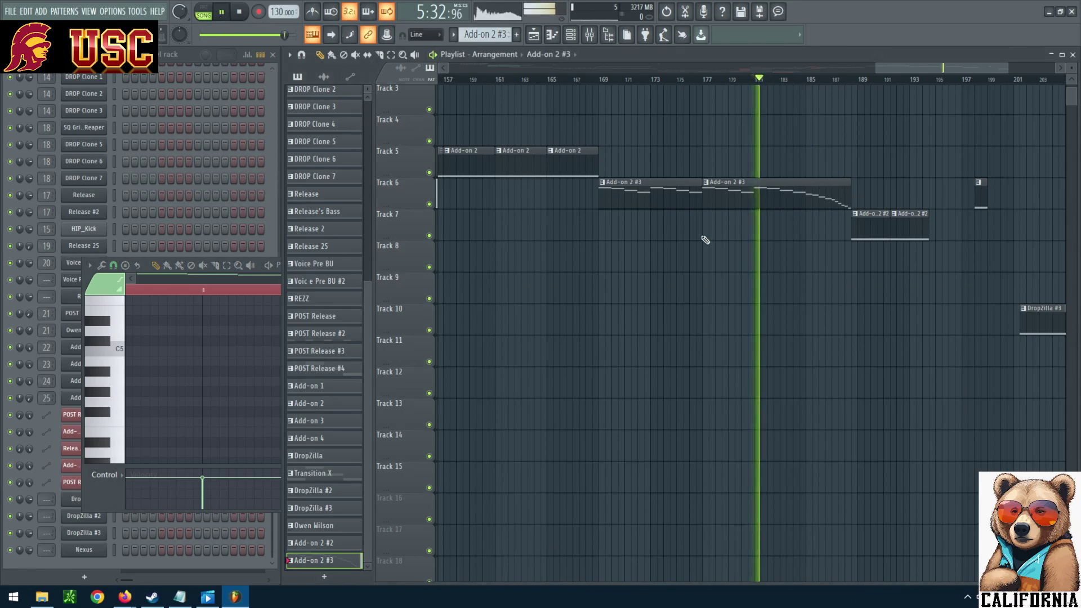
click(915, 228)
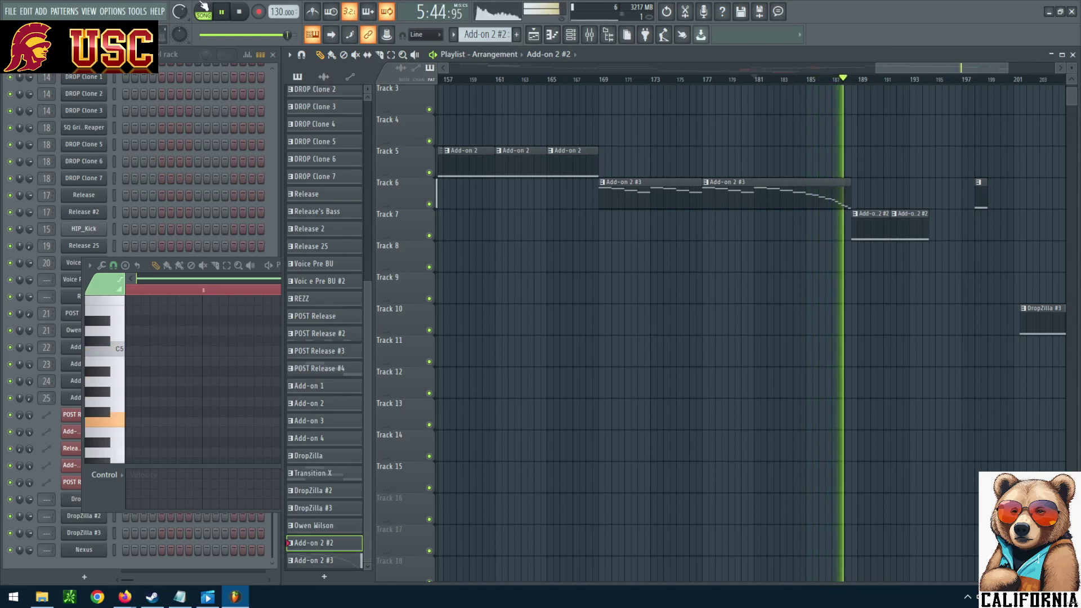
click(222, 12)
Step: Try shortening the Add-on 2 #3 run by deleting G4 and F4 and moving E4 and D4 forward to follow A4, and play it
double_click(800, 197)
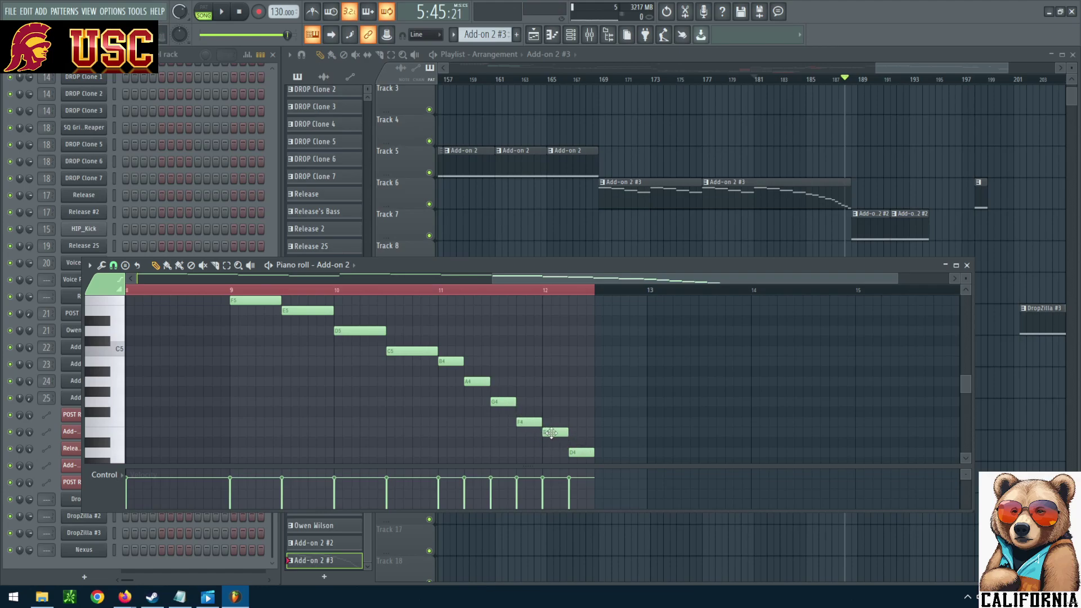
drag(550, 432, 518, 432)
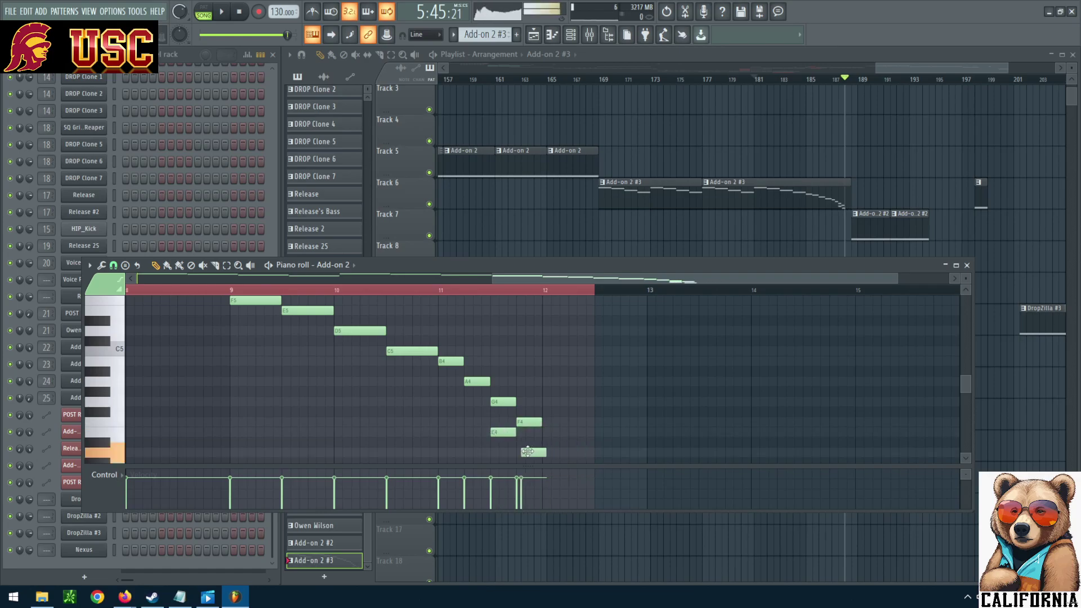
drag(529, 451, 522, 451)
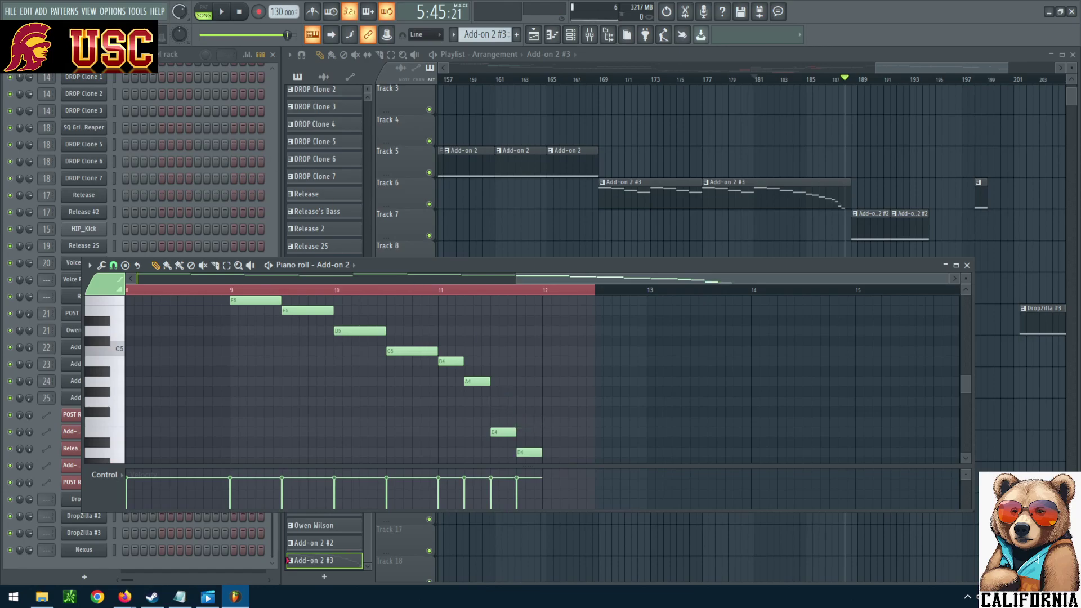
click(220, 16)
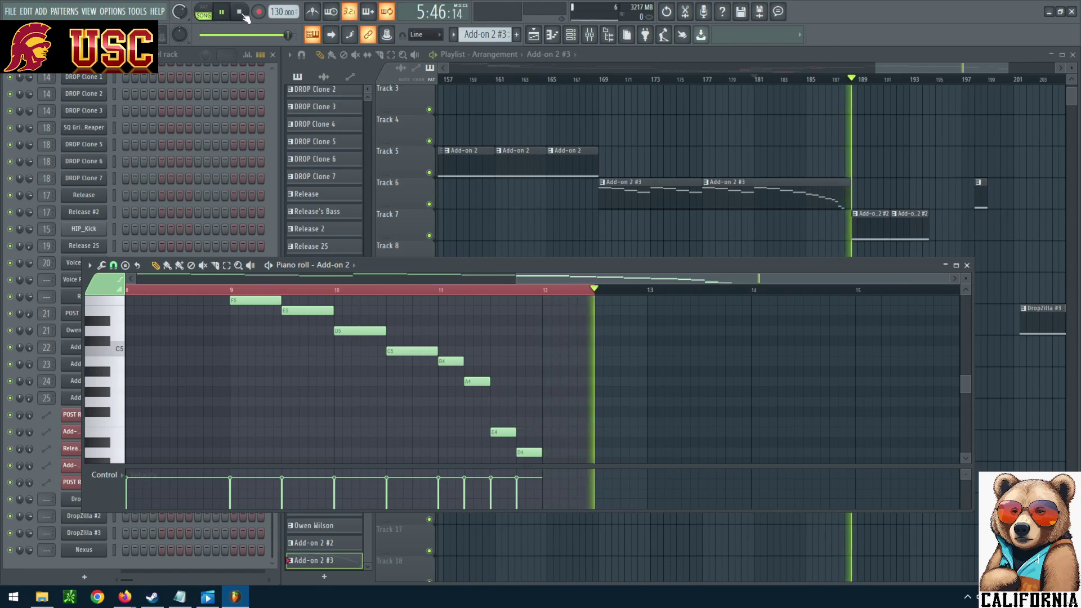
click(222, 17)
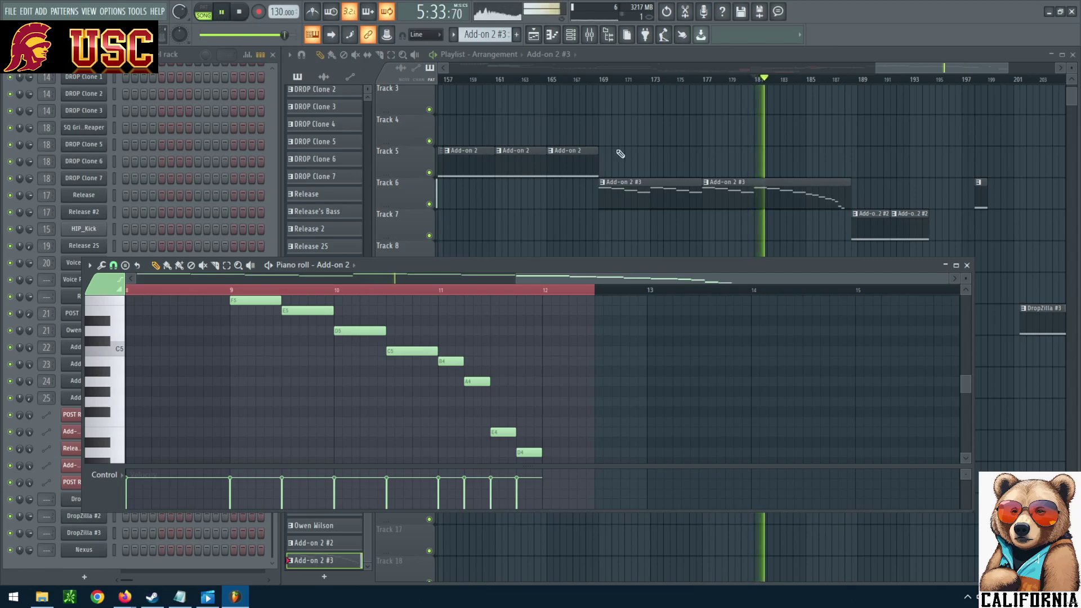
Step: Try starting the first Add-on 2 #2 clip on Track 7 half a bar earlier during playback and return it to its place
drag(872, 222, 865, 222)
click(899, 226)
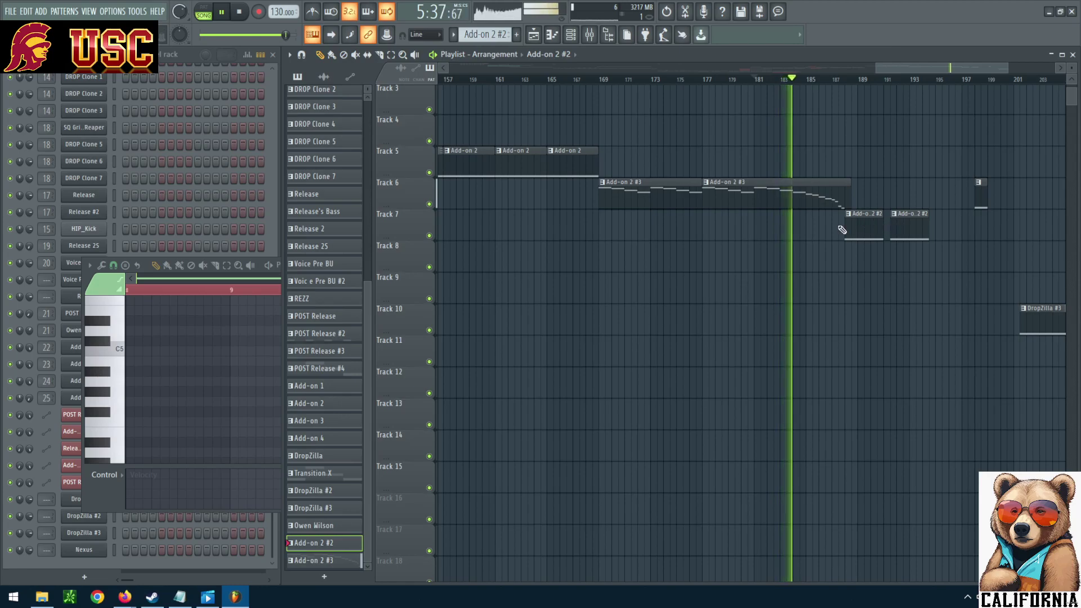
click(118, 285)
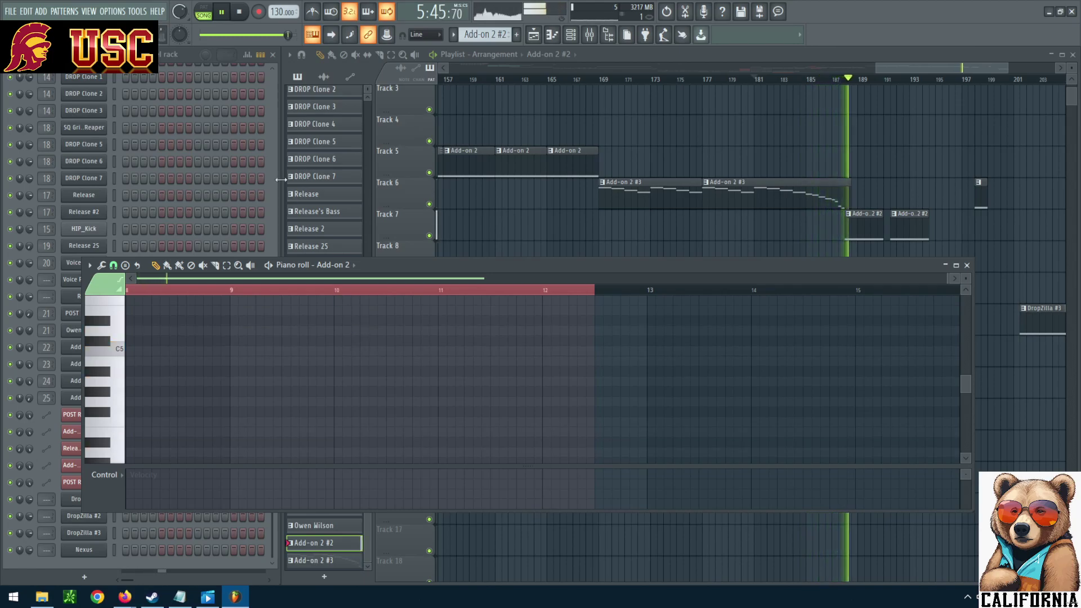
click(239, 12)
drag(866, 232, 872, 232)
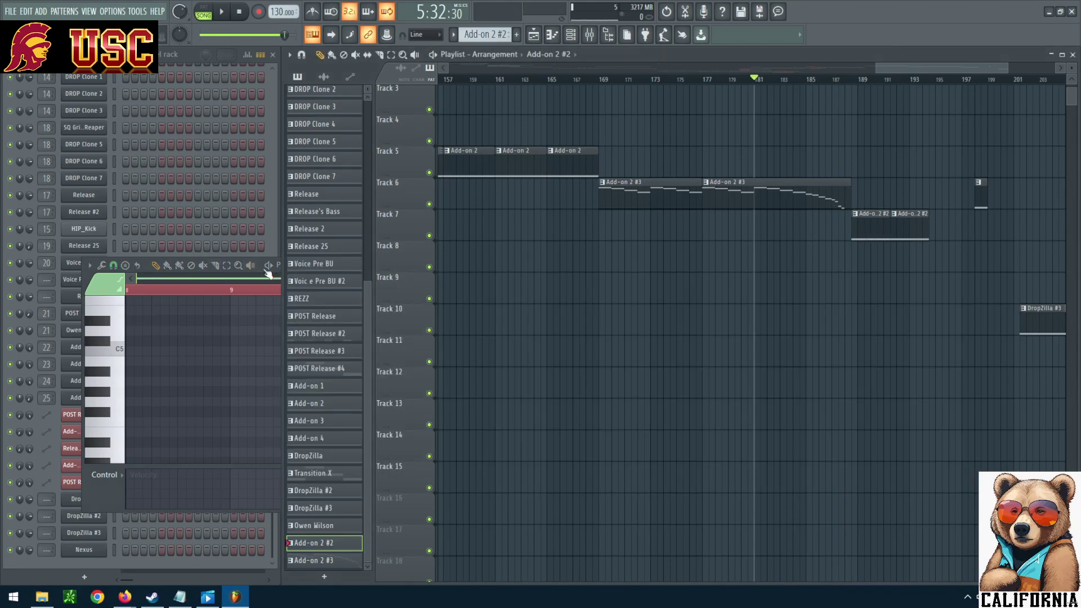
Step: Examine the C3 note at the start of the Add-on 2 #2 pattern in the piano roll
click(85, 280)
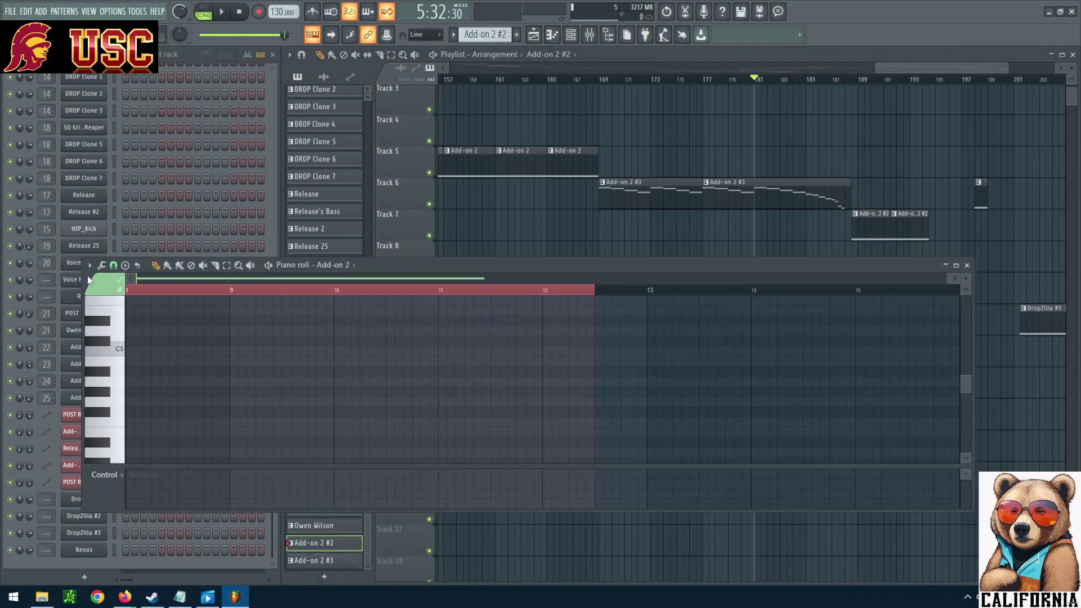
scroll(356, 336, down, 10)
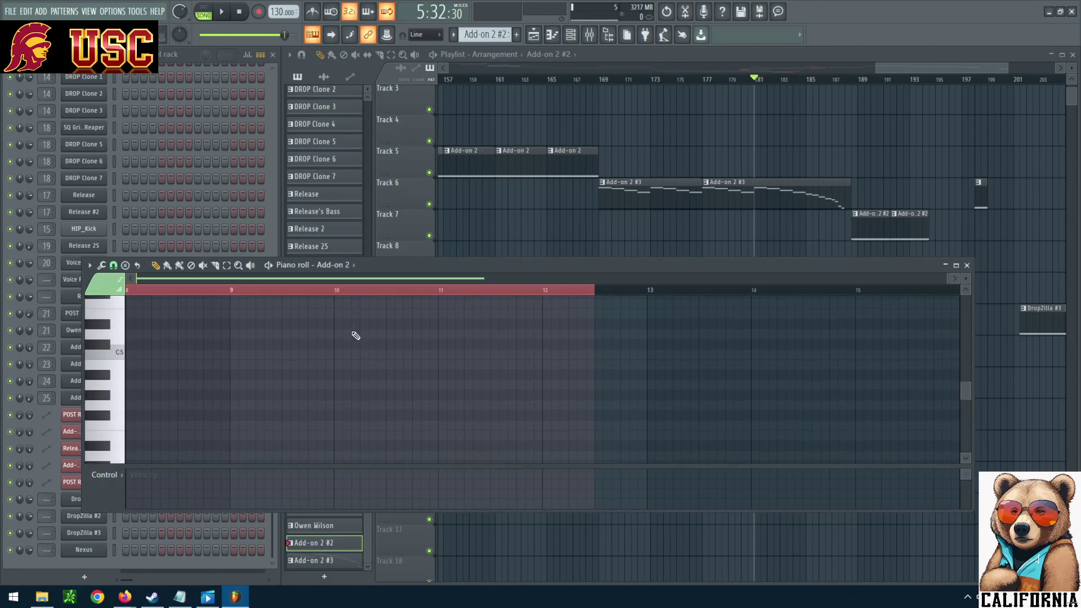
scroll(751, 279, left, 3)
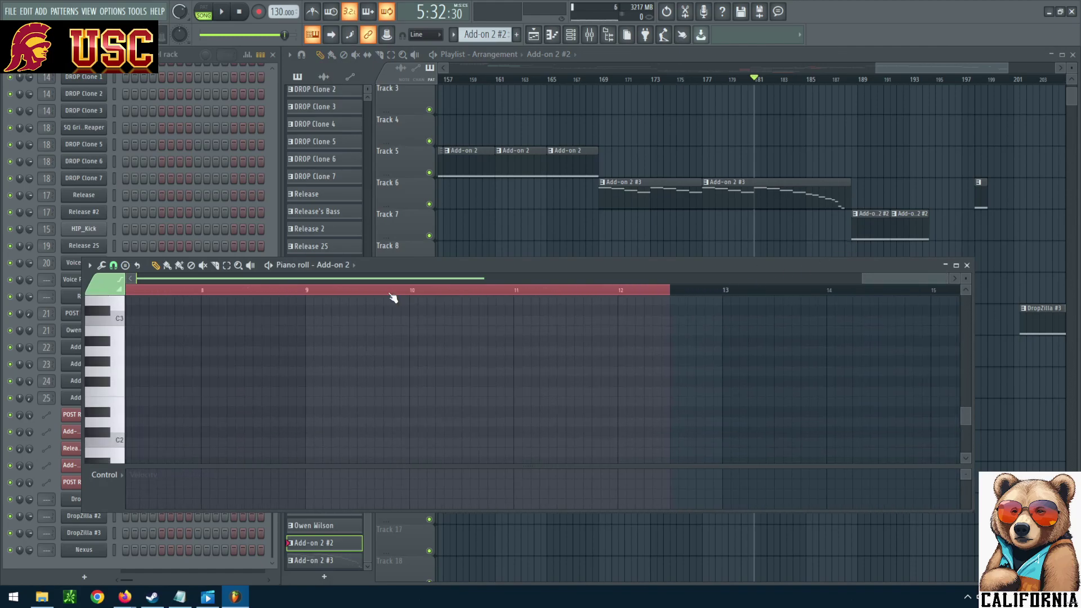
drag(883, 276, 158, 279)
scroll(374, 379, up, 5)
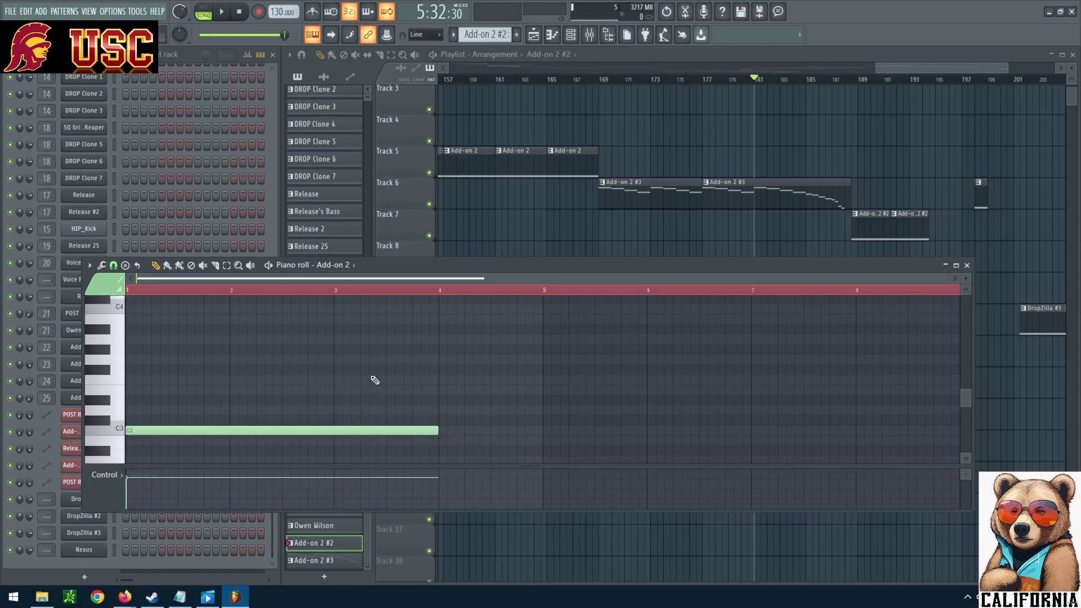
click(967, 265)
Step: Undo the recent Track 7 clip moves and the note deletions and moves at the end of the Add-on 2 #3 run
double_click(833, 205)
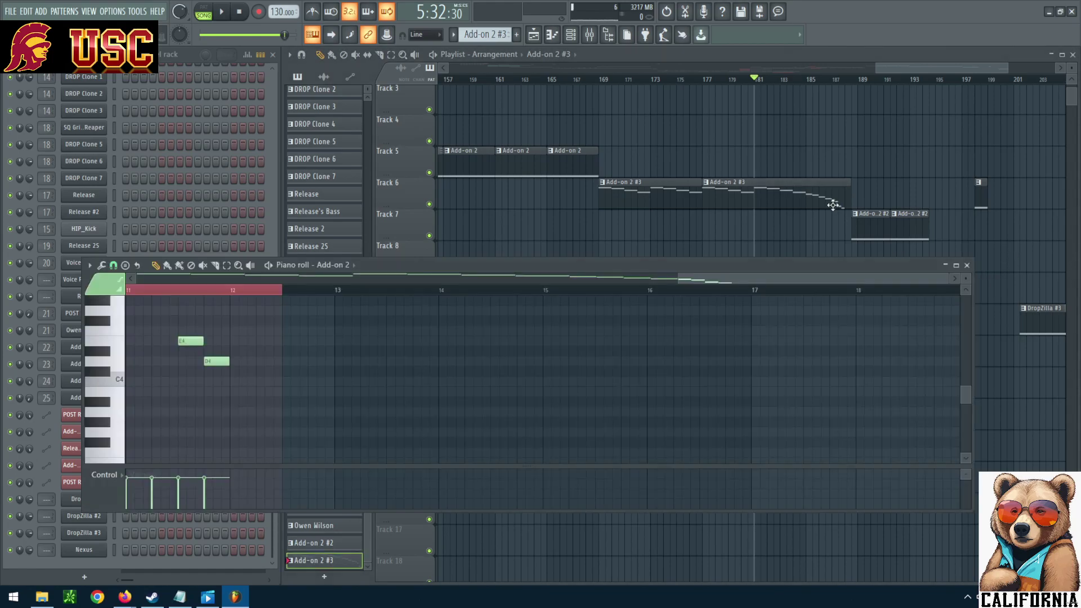
key(ctrl+z)
click(28, 15)
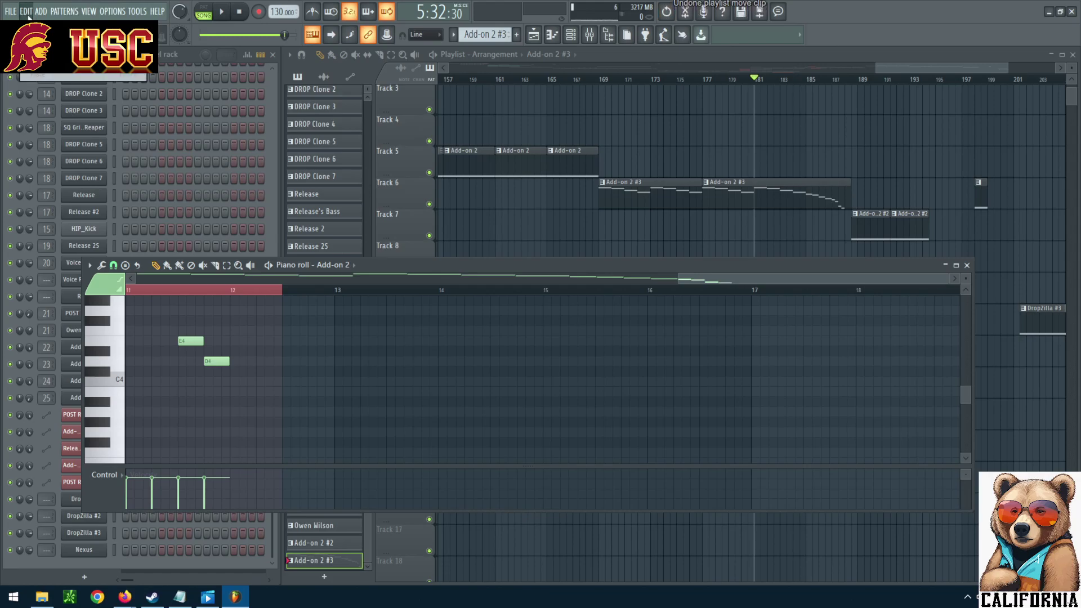
key(ctrl+z)
key(ctrl+z)
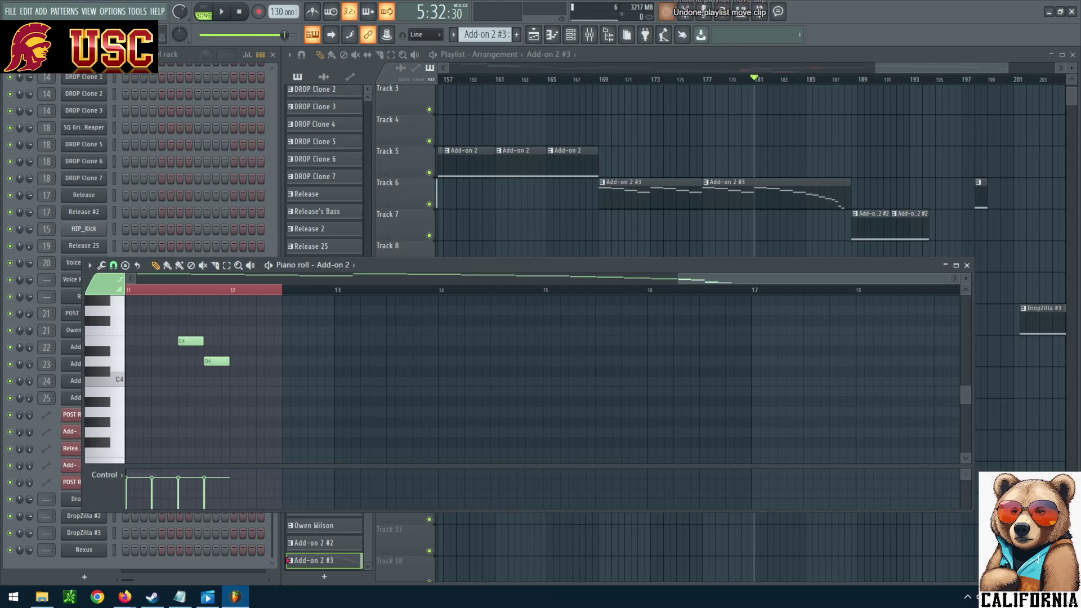
key(ctrl+z)
key(ctrl+z)
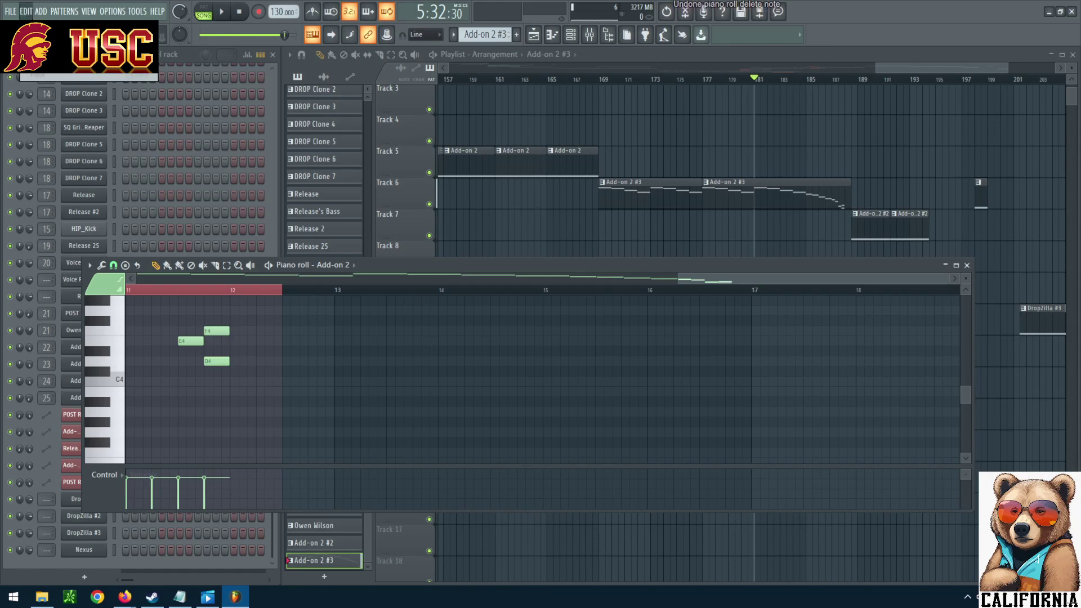
key(ctrl+z)
key(ctrl+z)
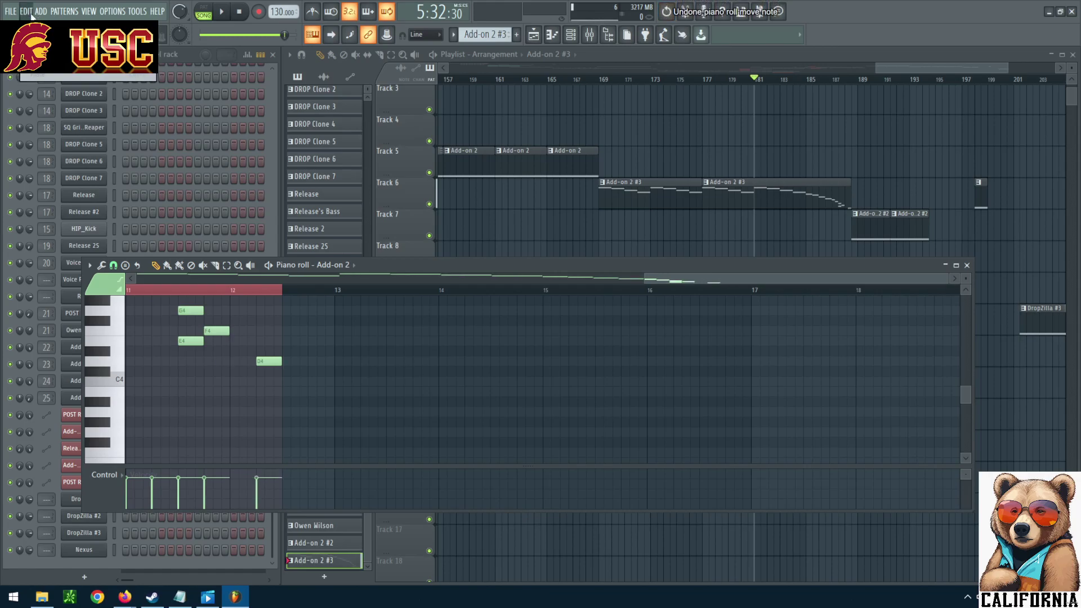
Step: Shorten G4, F4, E4 and D4 in Add-on 2 #3 to consecutive eighth-bar notes ending at bar 12, and play the result
scroll(591, 284, left, 5)
scroll(585, 333, up, 4)
scroll(595, 353, down, 3)
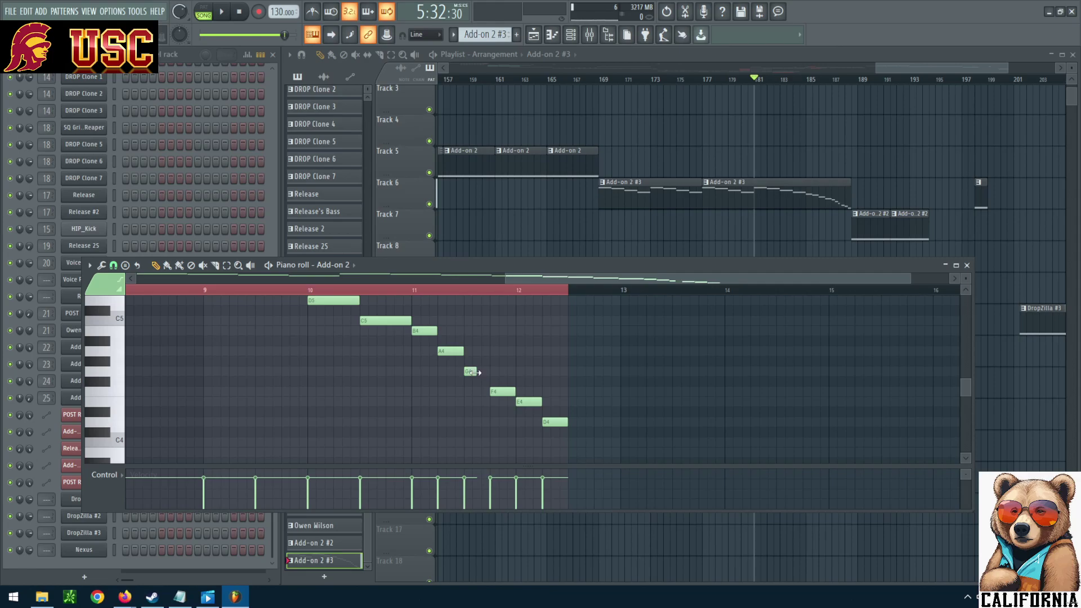
mouse_move(506, 392)
mouse_down()
mouse_move(495, 394)
mouse_move(506, 402)
mouse_up()
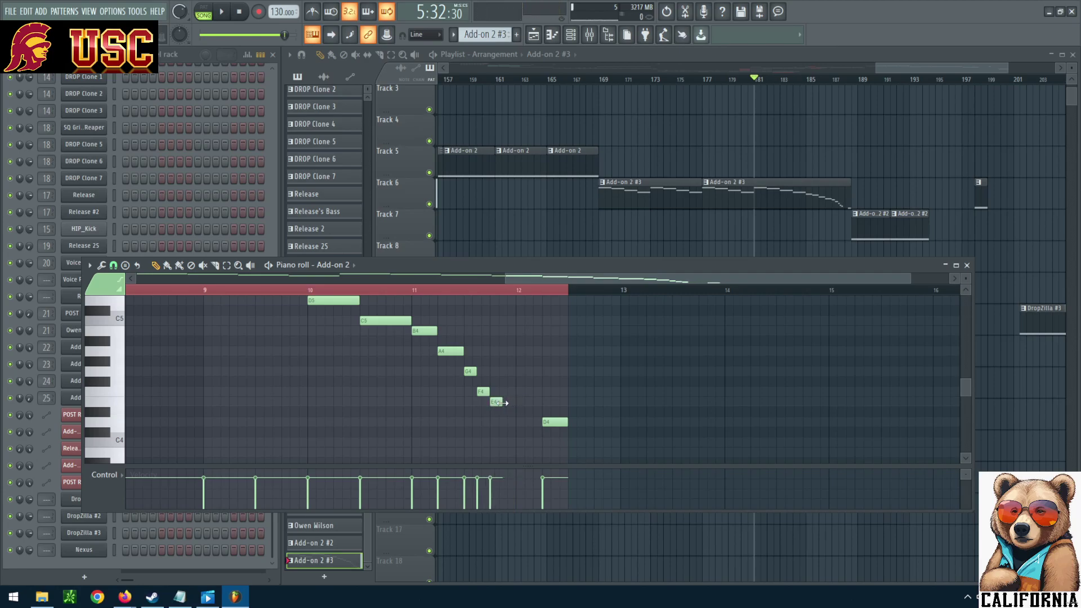
click(547, 422)
drag(508, 420, 508, 420)
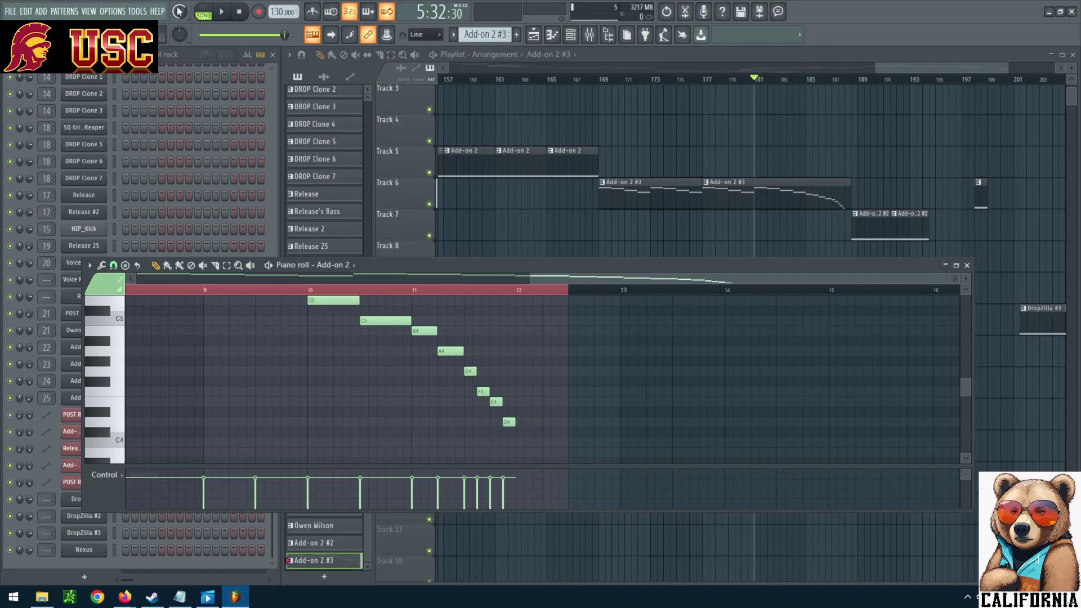
click(222, 13)
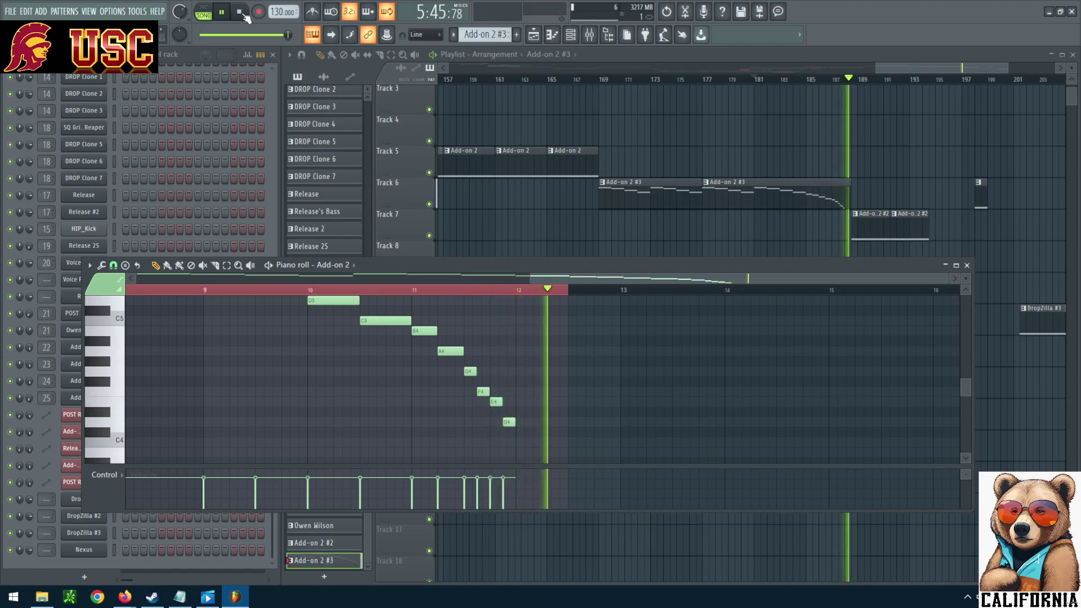
click(243, 15)
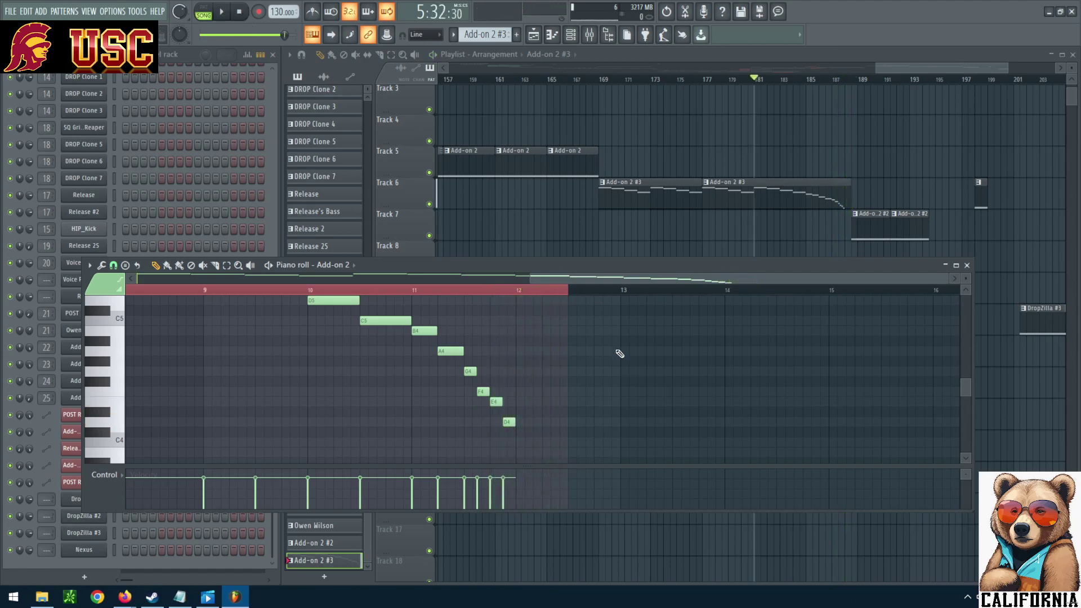
Step: Trim the second Add-on 2 #3 clip to its last note, align both Add-on 2 #2 clips with its end, and listen
click(849, 198)
drag(865, 218, 873, 221)
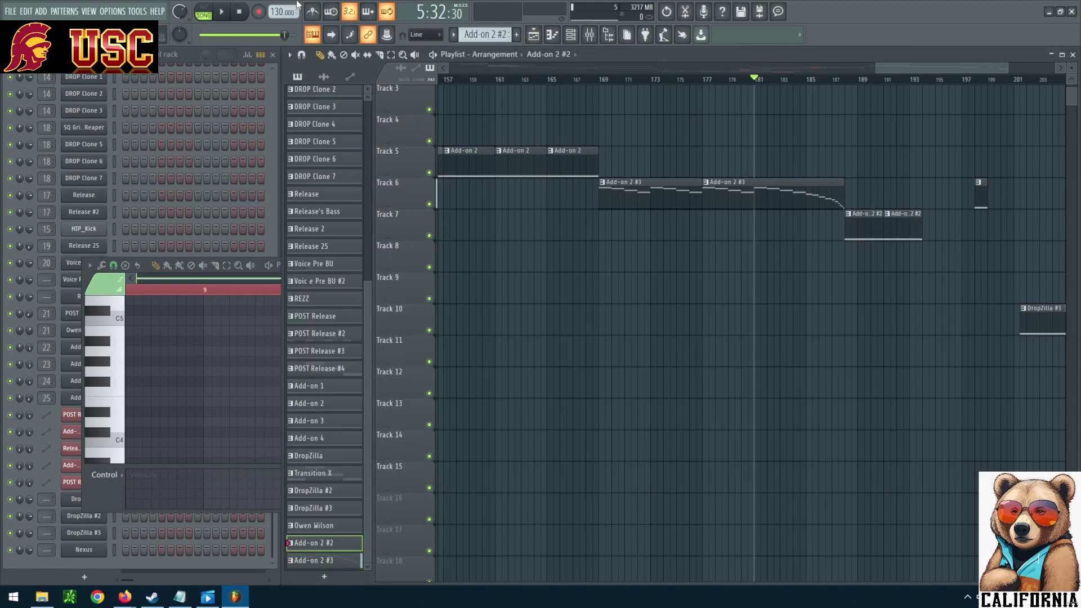
click(229, 16)
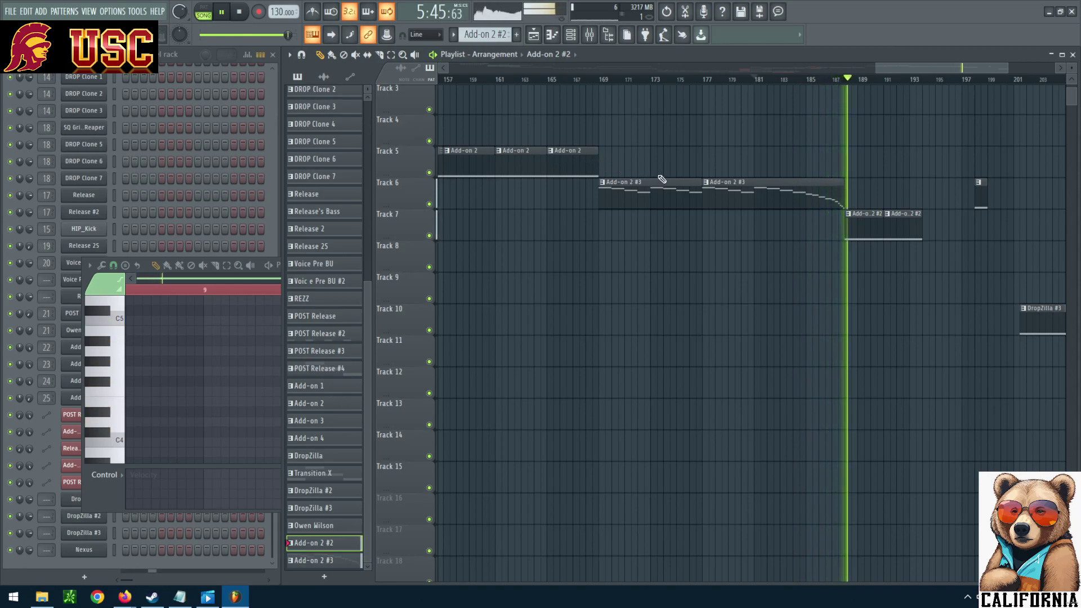
click(222, 12)
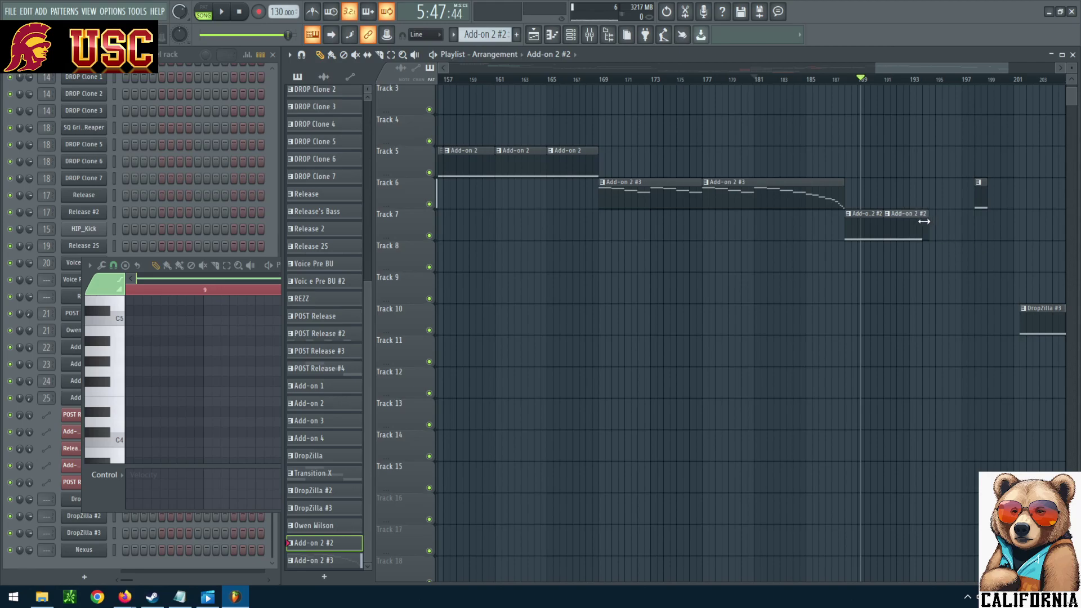
Step: Move both Add-on 2 #2 clips three bars later on Track 7, lengthen the second Add-on 2 #3 clip by half a bar and open its notes
drag(906, 222, 945, 223)
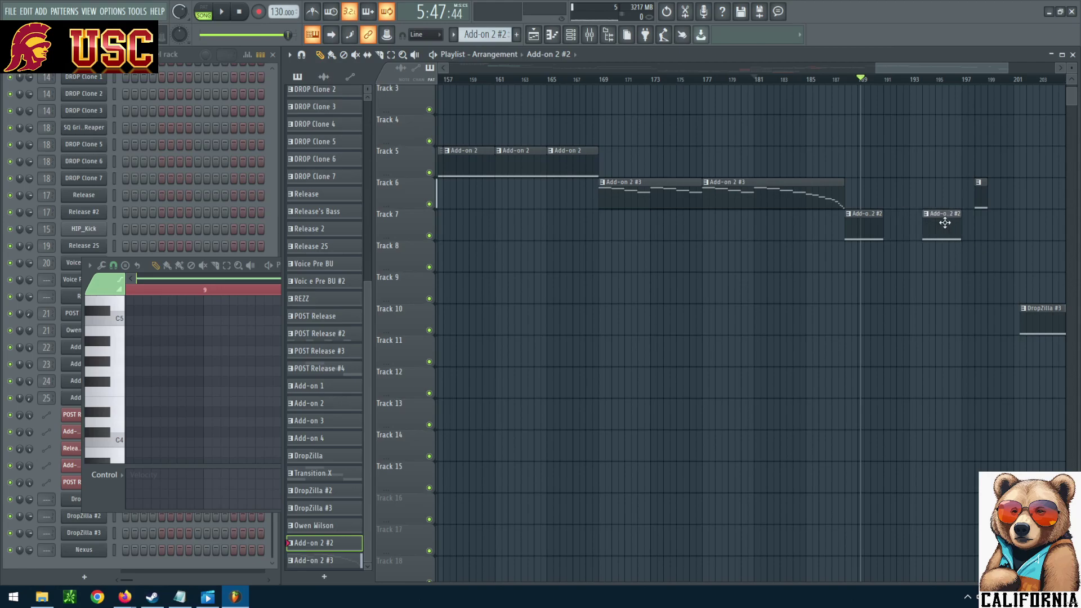
drag(873, 226, 905, 225)
drag(845, 197, 852, 199)
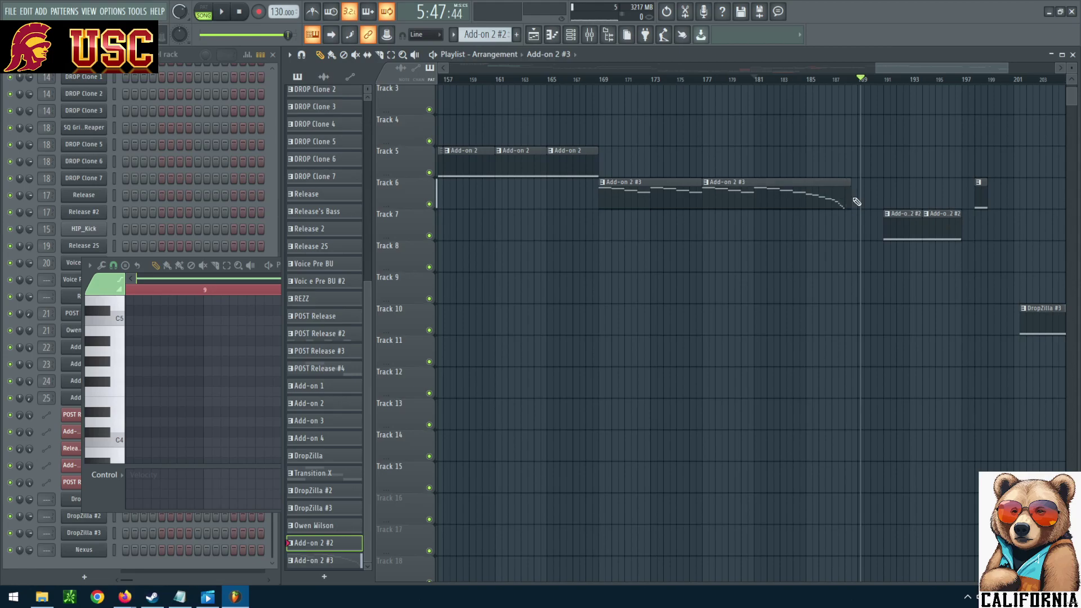
double_click(830, 195)
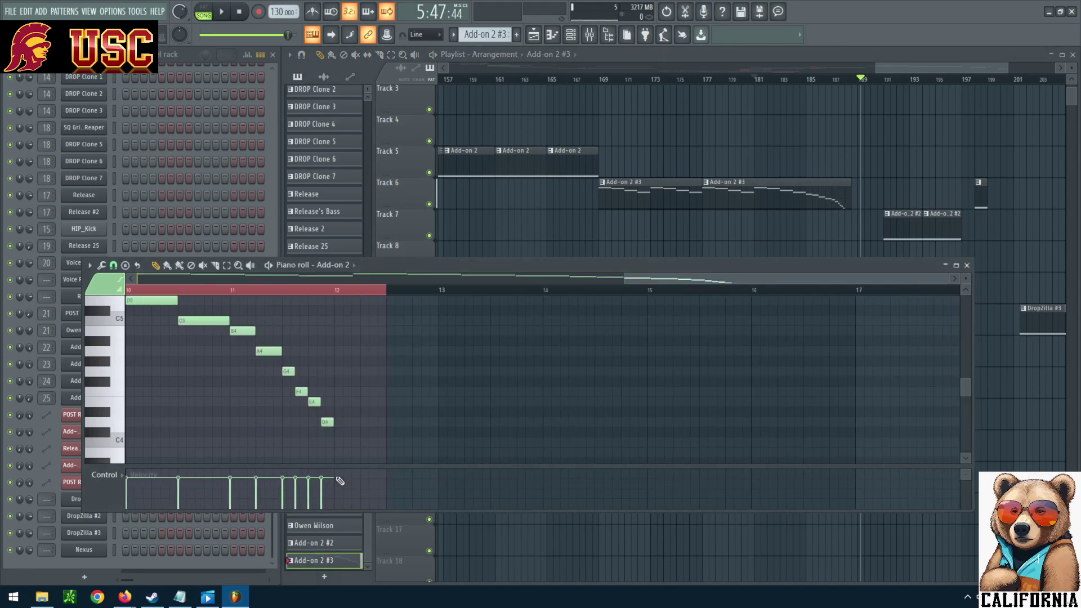
Step: Add five short repeated D4 notes after the Add-on 2 #3 run, spaced out up to bar 13
click(347, 423)
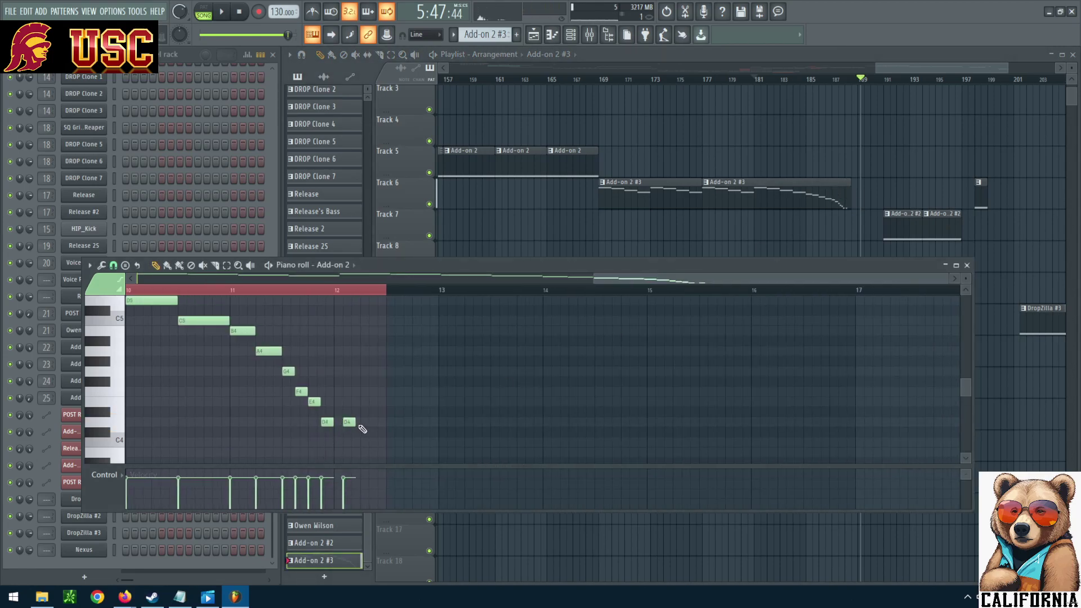
click(366, 423)
drag(367, 423, 375, 421)
click(389, 423)
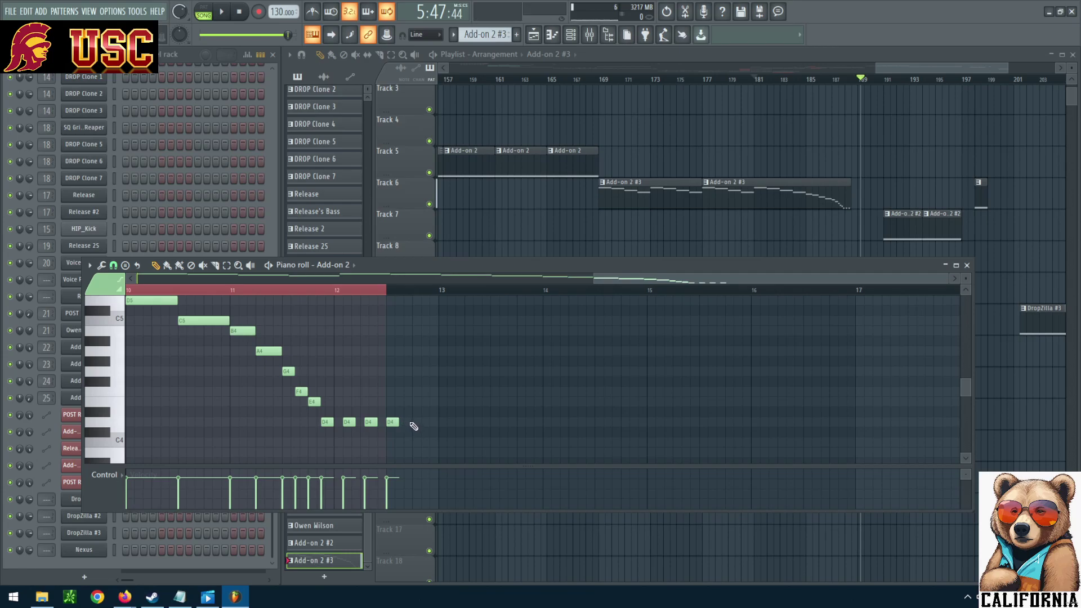
drag(411, 423, 418, 423)
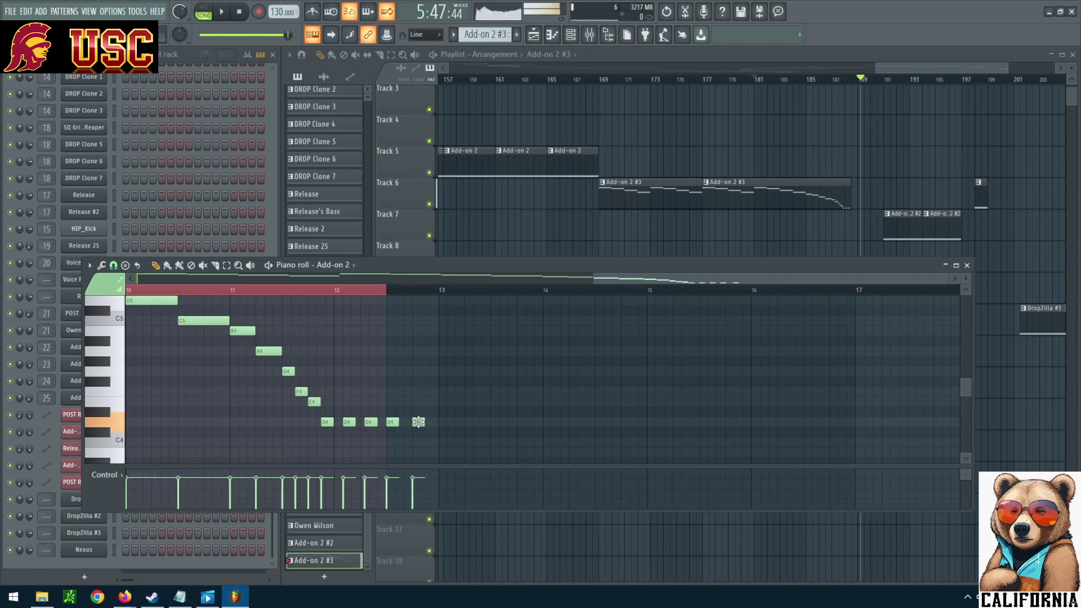
click(431, 422)
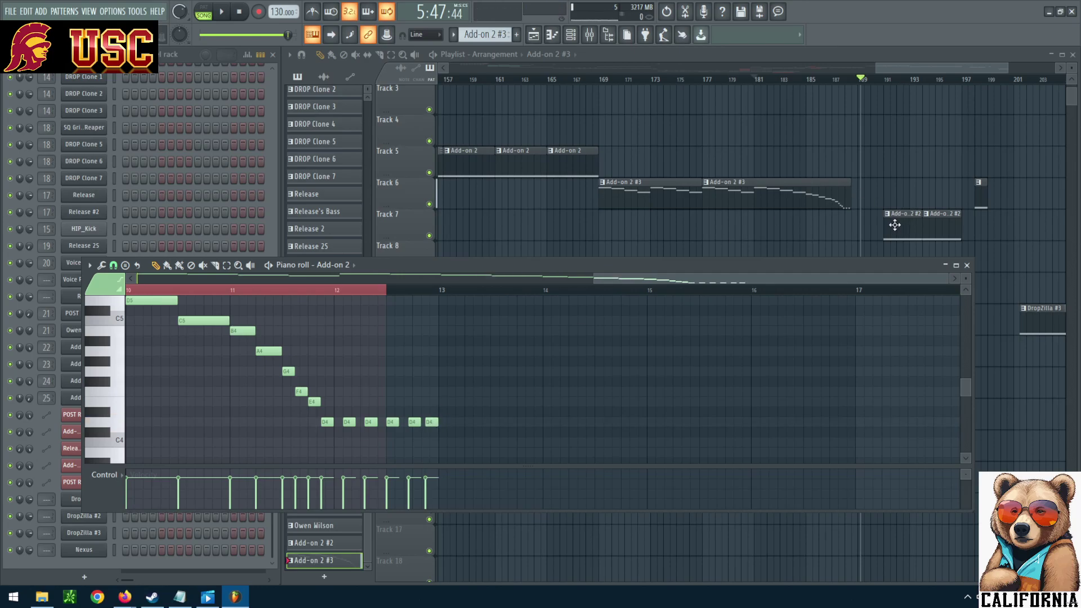
Step: Move the first Add-on 2 #2 clip on Track 7 to the end of the second Add-on 2 #3 clip, listen, and show song position in bars
drag(893, 225, 861, 225)
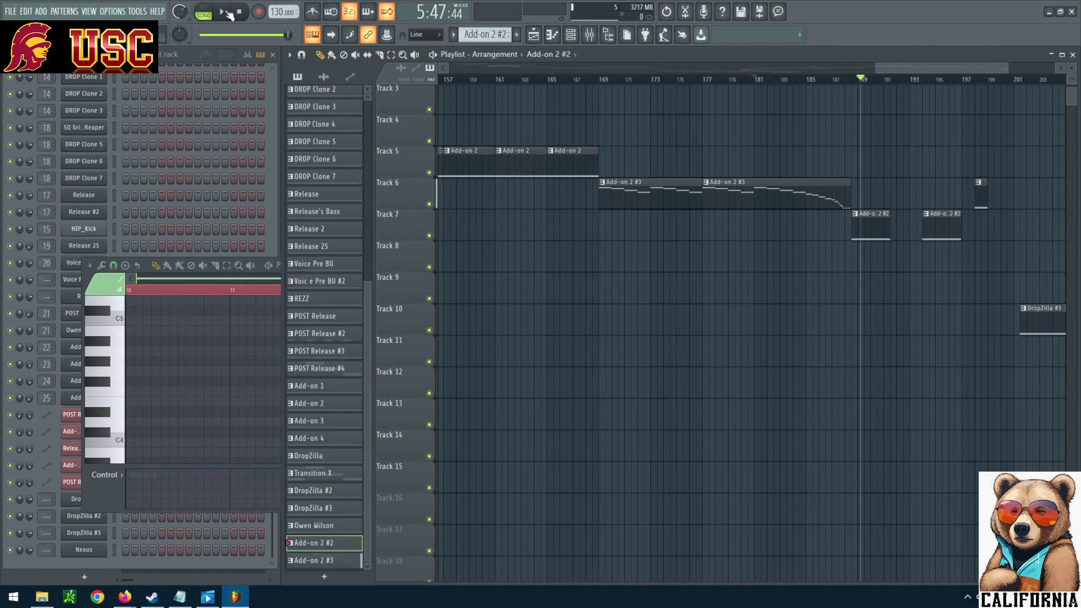
click(224, 11)
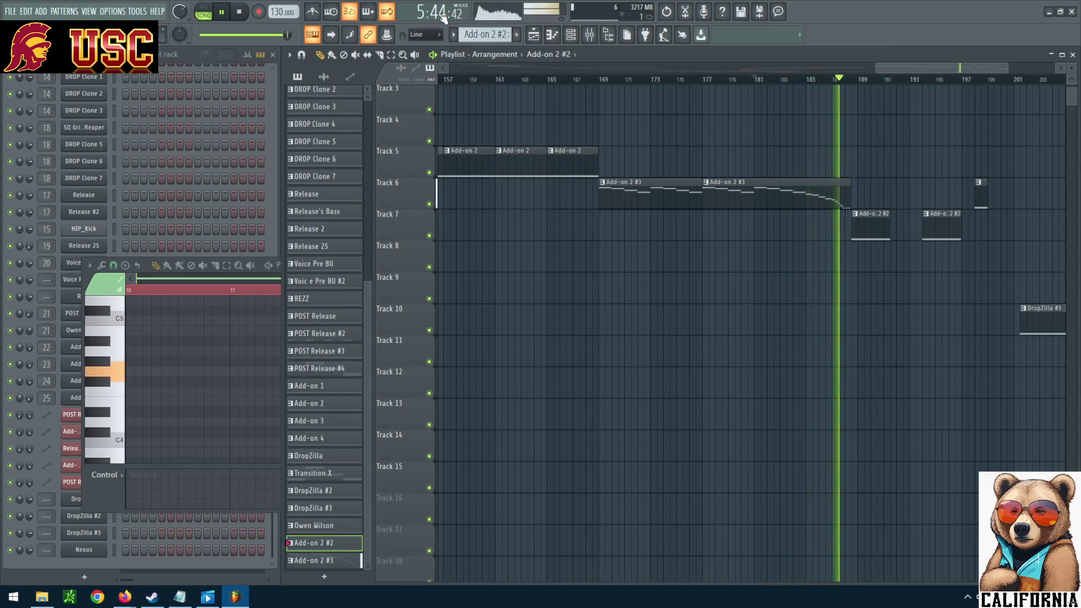
click(442, 17)
click(242, 13)
Step: Pack the repeated D4 notes in Add-on 2 #3 into consecutive short notes ending halfway through bar 12, and play the result
double_click(842, 208)
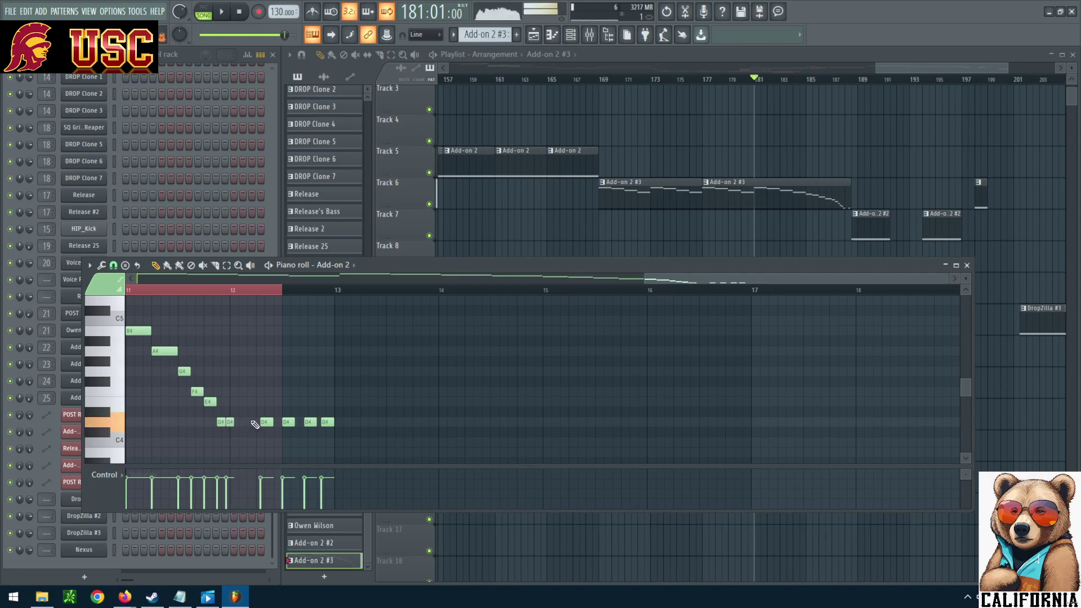
drag(263, 422, 242, 422)
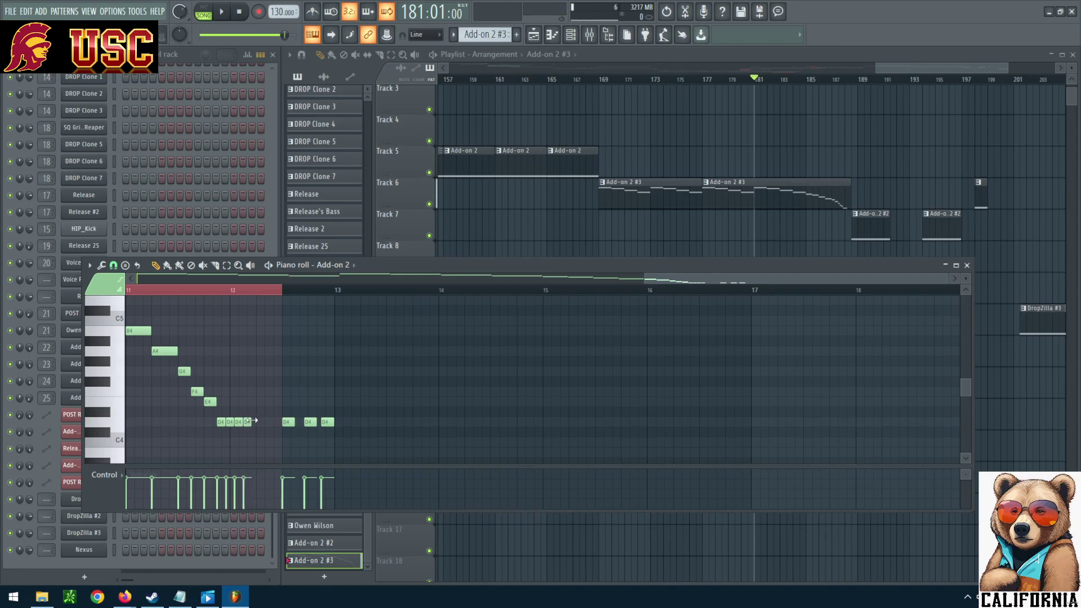
drag(267, 422, 263, 420)
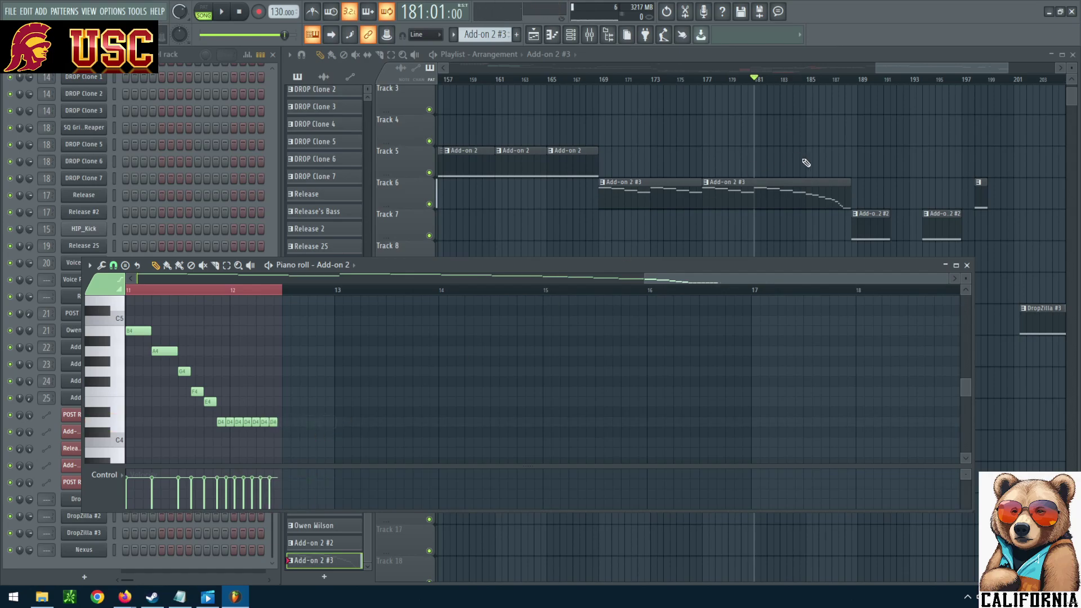
click(225, 13)
Step: Remove the repeated D4 notes, lengthen G4 and F4 to quarter-bar notes, follow them with eighth-bar E4 and D4 from bar 12, and listen
drag(277, 426, 235, 429)
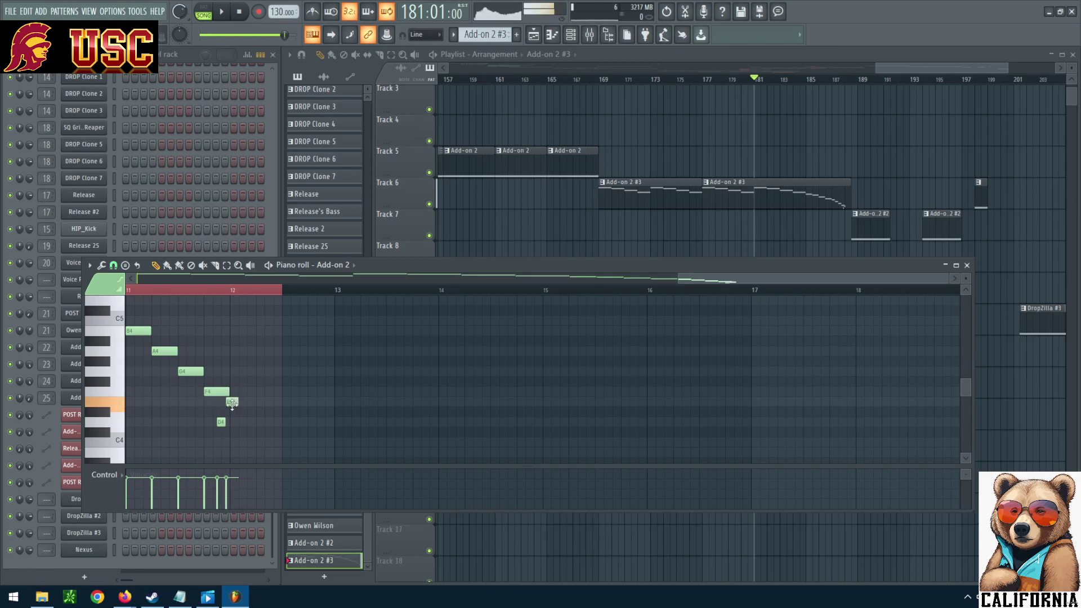
drag(232, 404, 235, 403)
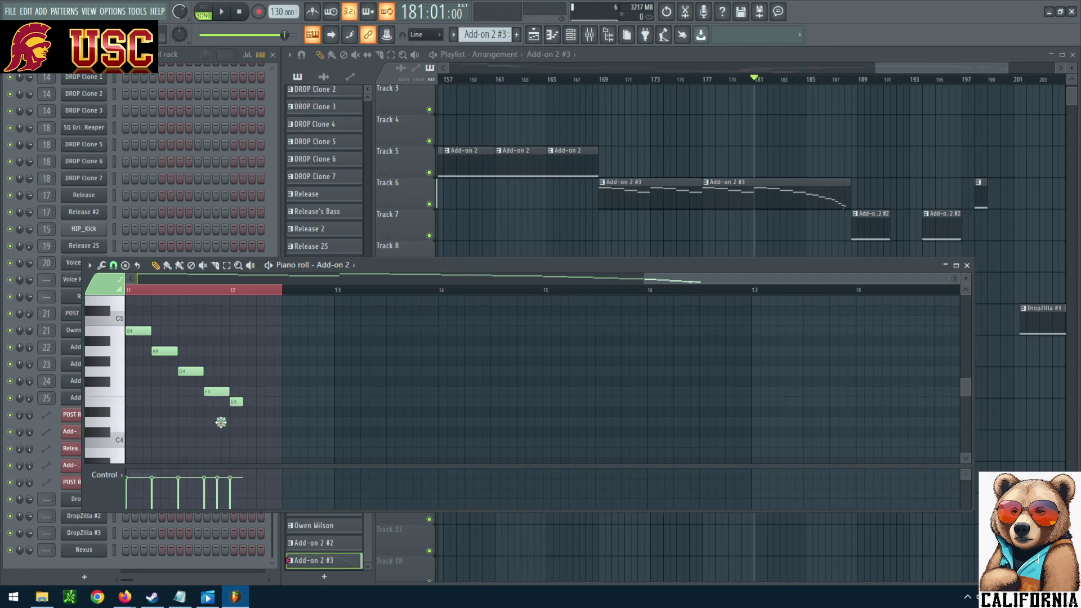
right_click(232, 422)
click(248, 423)
click(221, 13)
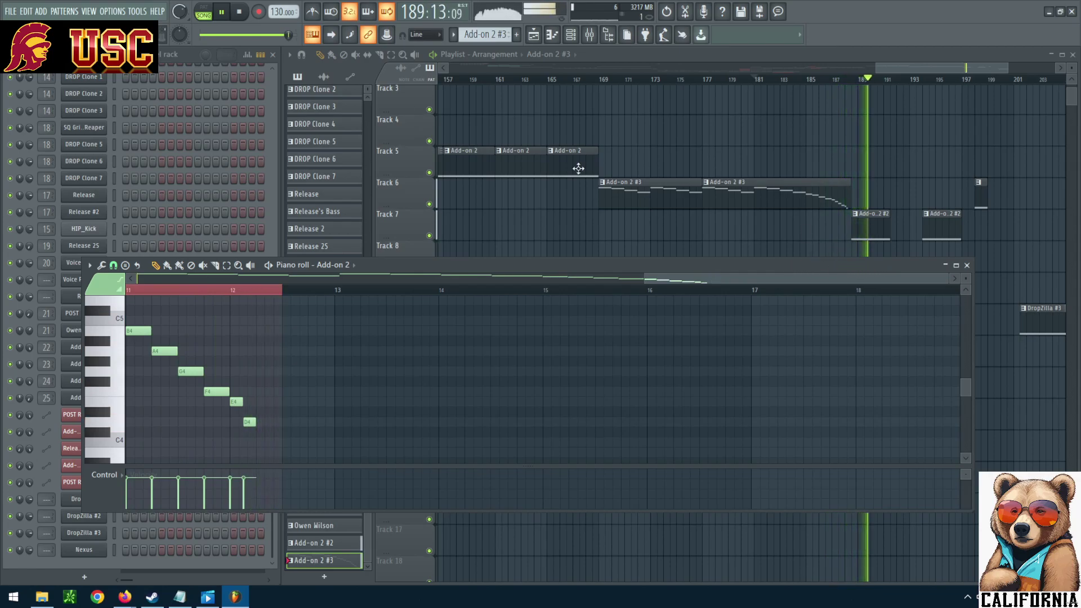
click(242, 13)
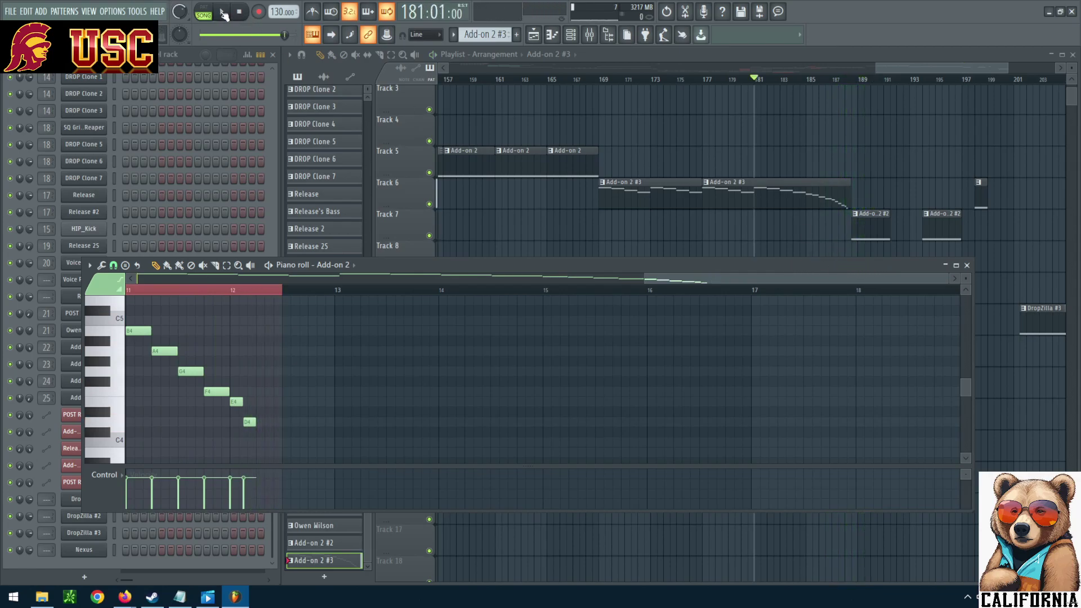
Step: Append three consecutive short C4 notes after D4 in Add-on 2 #3, filling up to the middle of bar 12, and play the result
drag(662, 276, 556, 283)
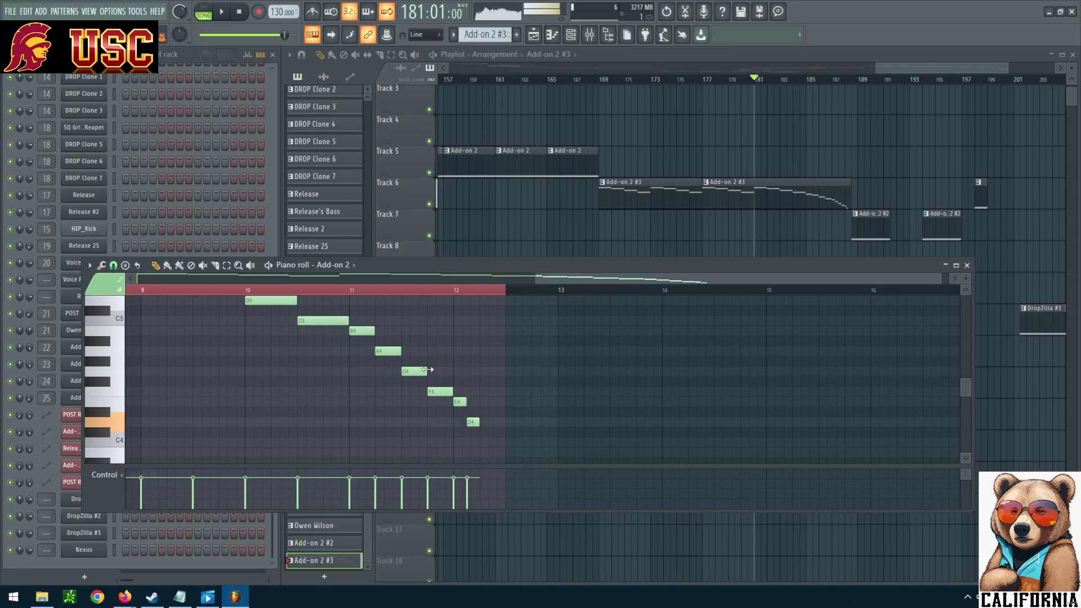
click(484, 442)
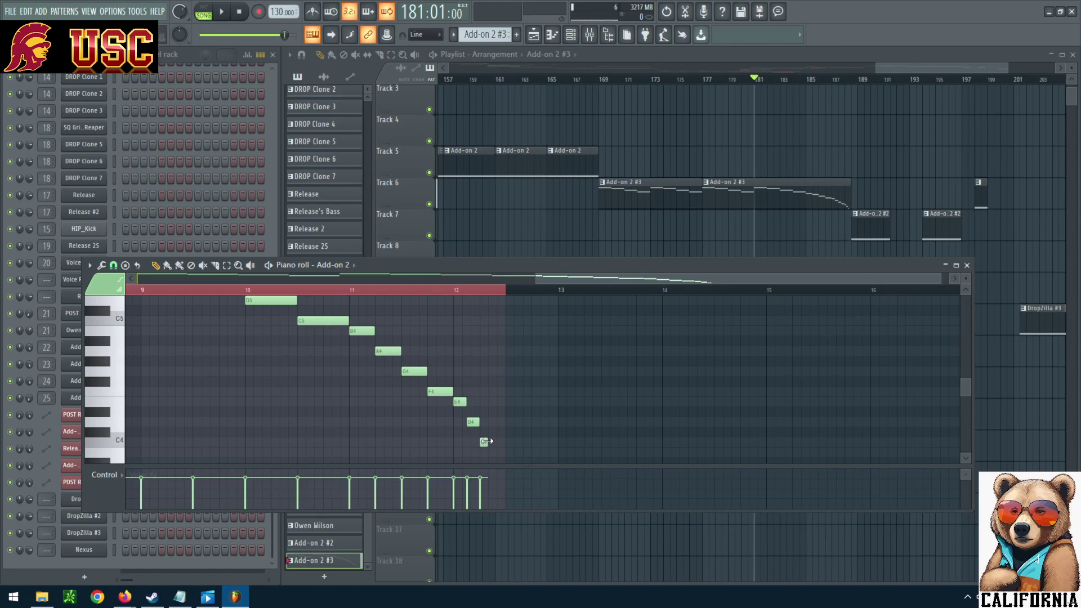
drag(848, 194, 856, 194)
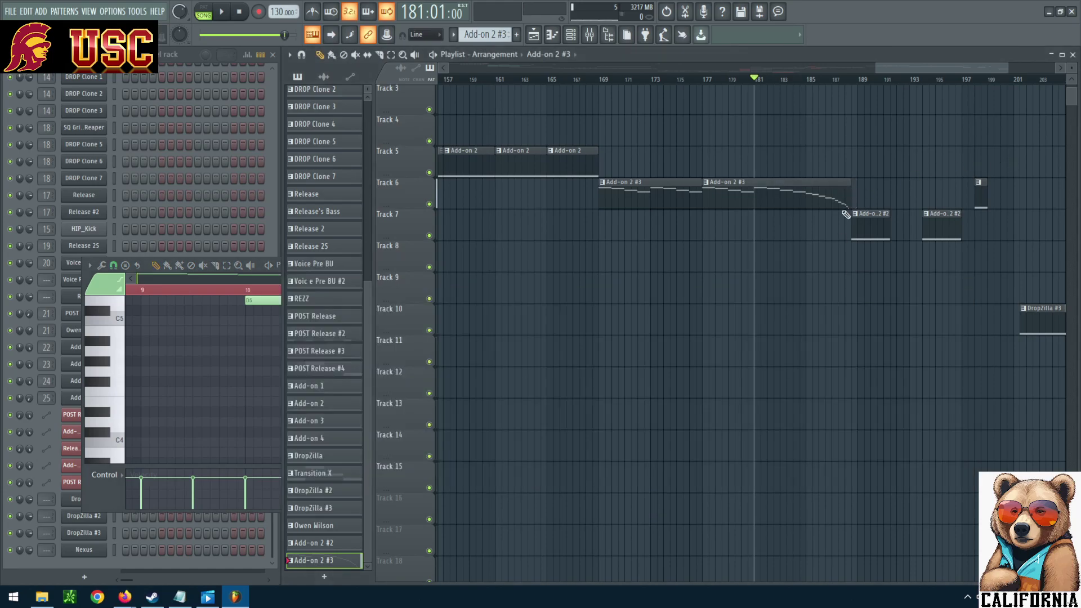
key(space)
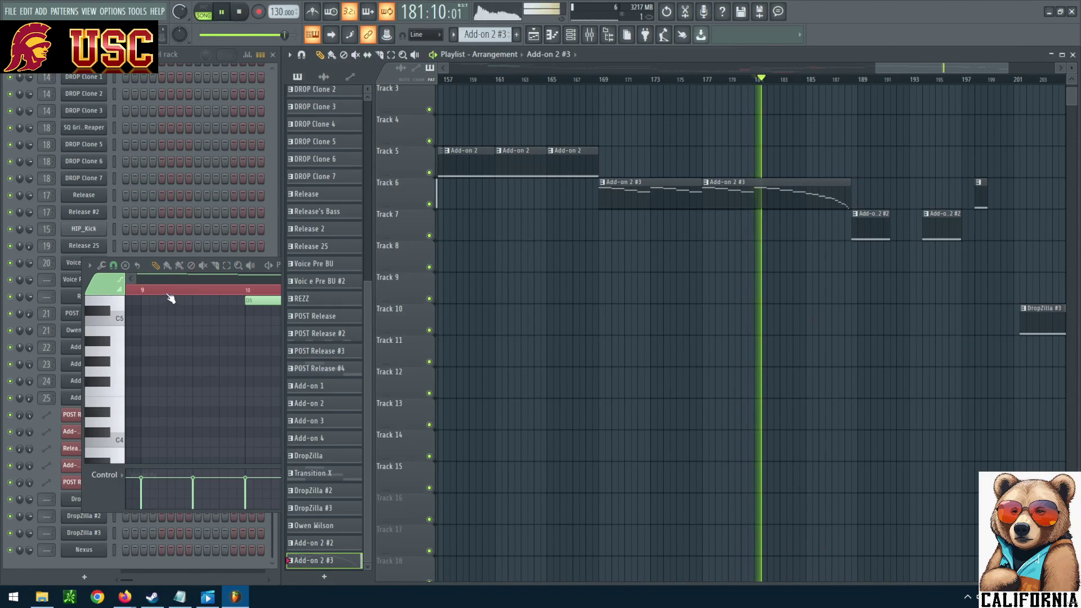
click(109, 287)
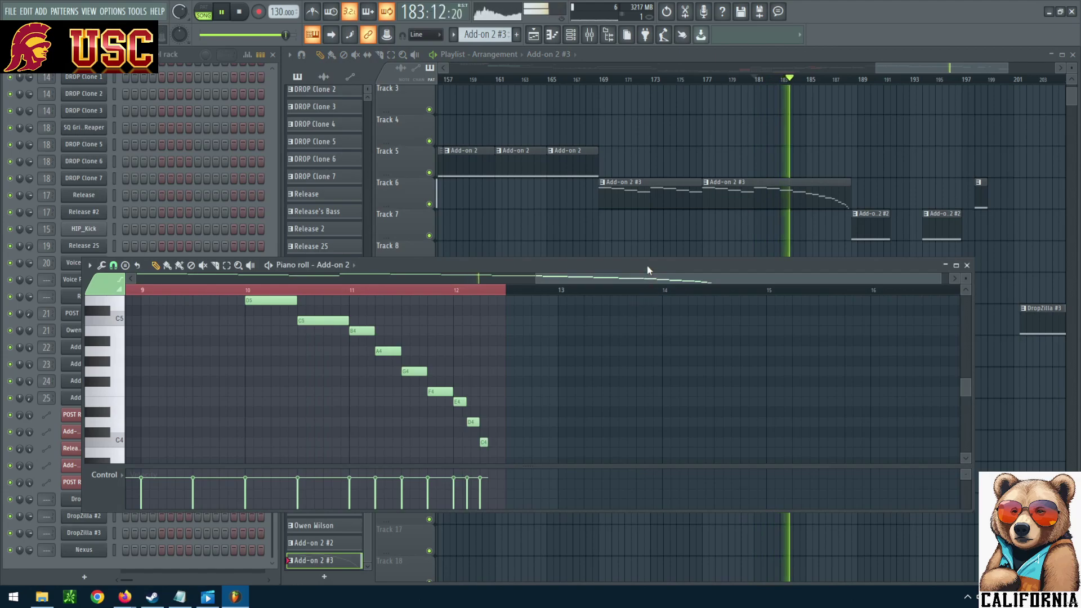
mouse_move(647, 261)
mouse_down()
mouse_move(653, 232)
mouse_move(660, 269)
mouse_up()
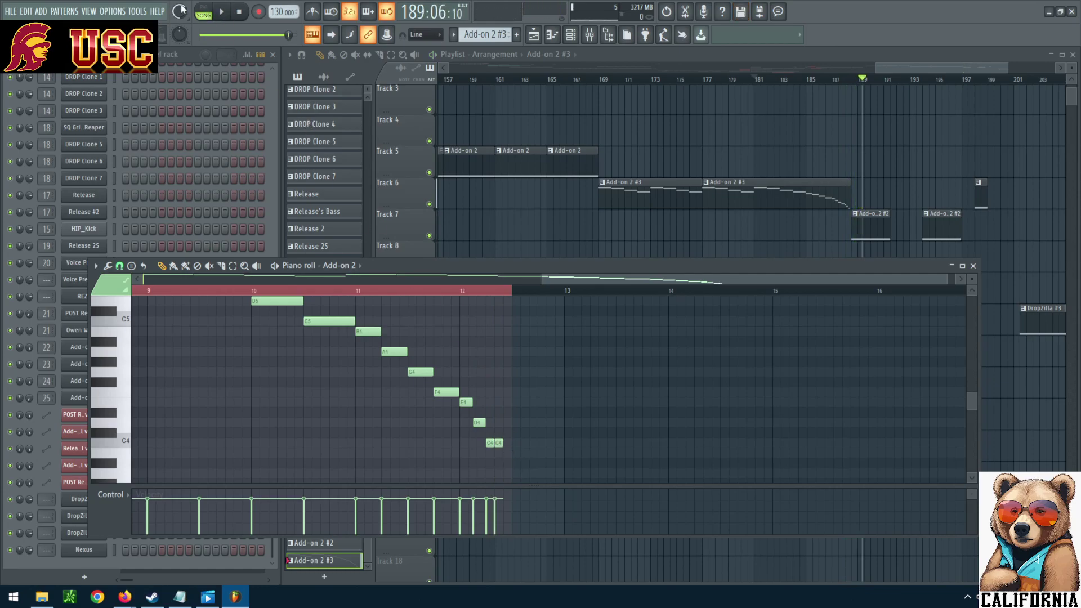
click(224, 12)
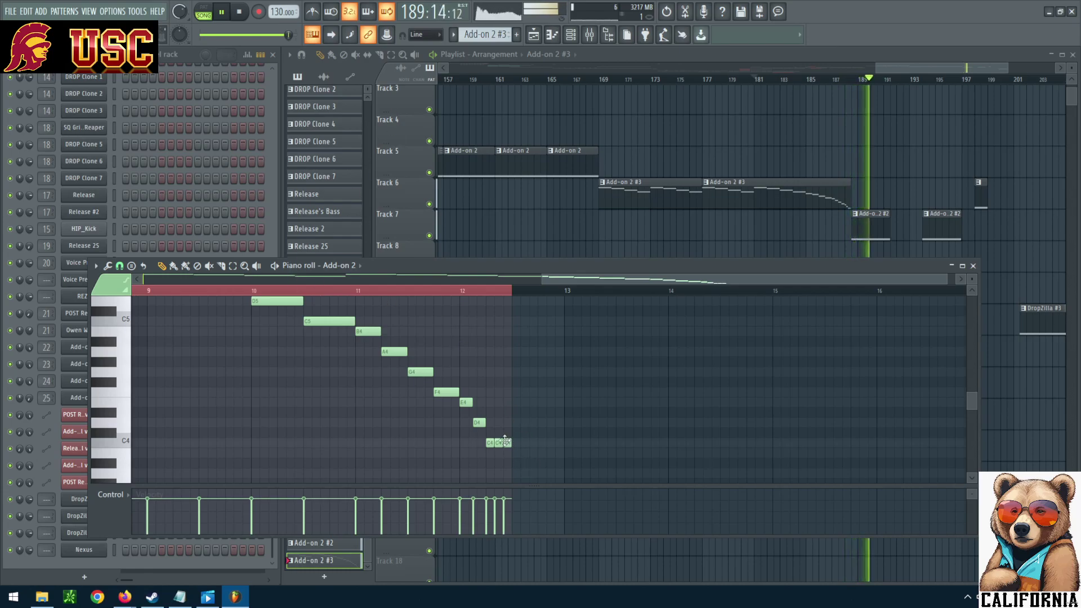
click(226, 12)
click(226, 13)
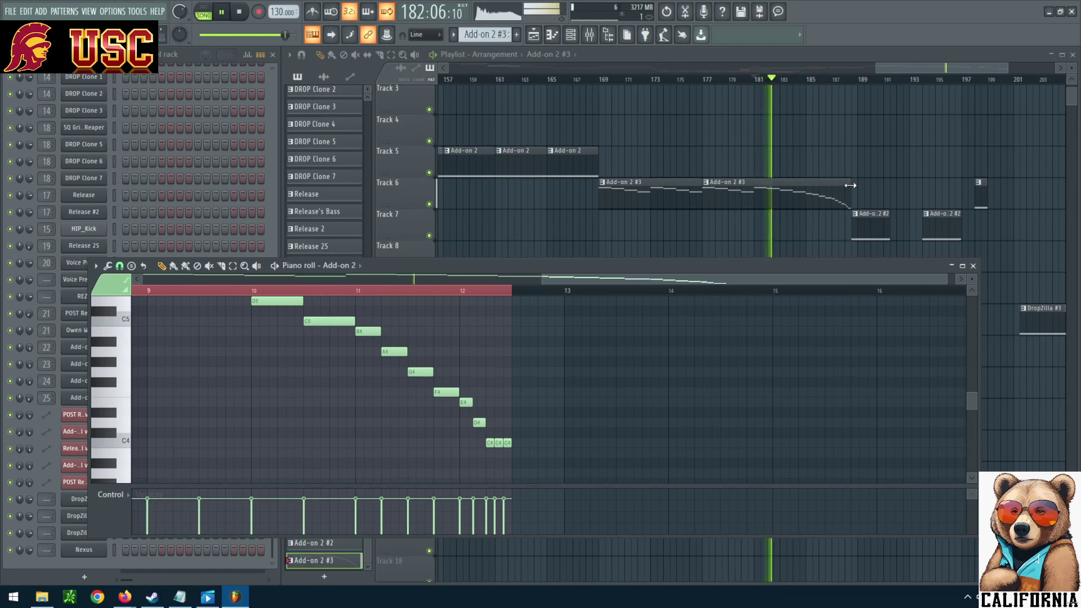
Step: Lengthen the second Add-on 2 #3 clip on Track 6 by half a bar and listen to its ending
drag(851, 186, 857, 188)
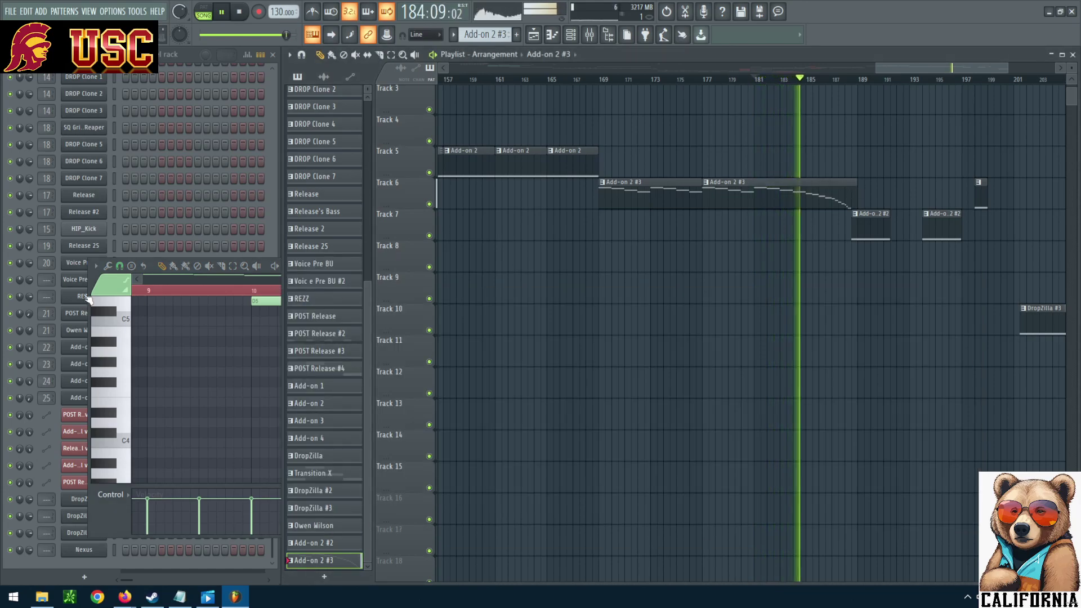
click(255, 301)
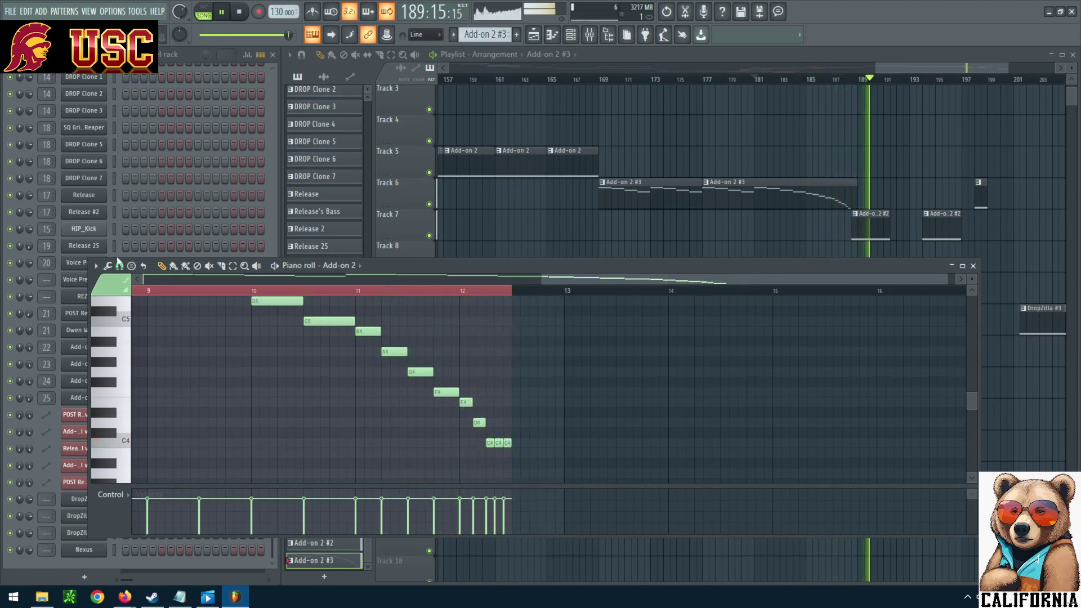
click(240, 14)
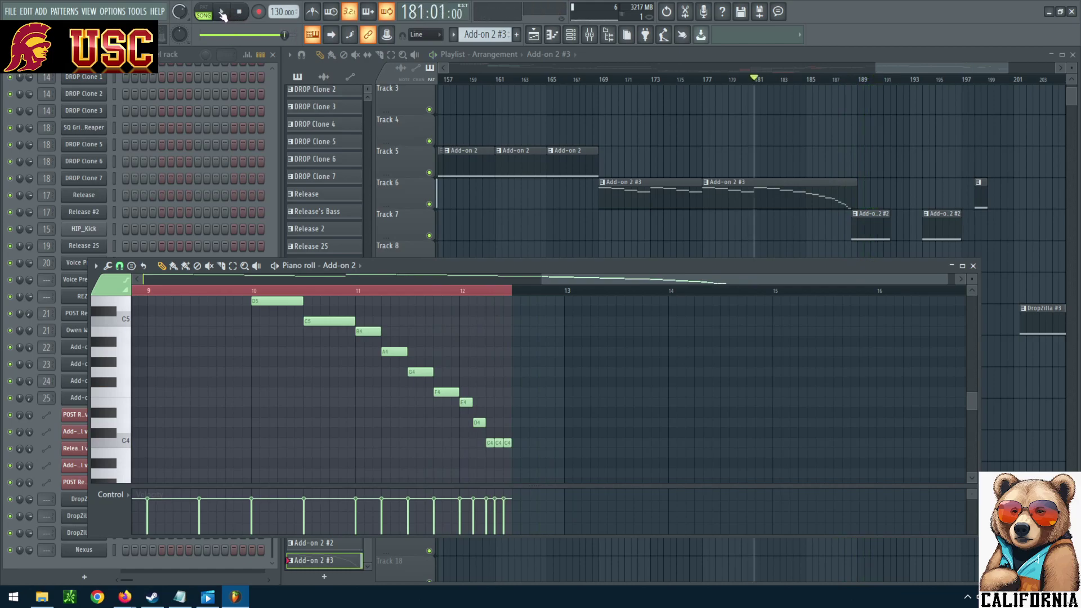
click(223, 14)
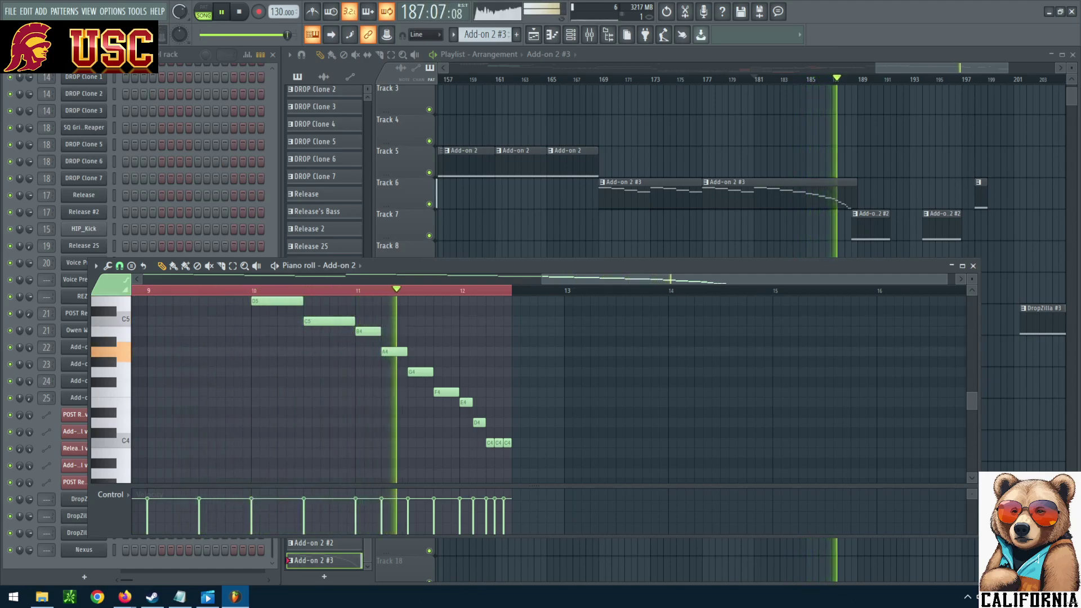
key(space)
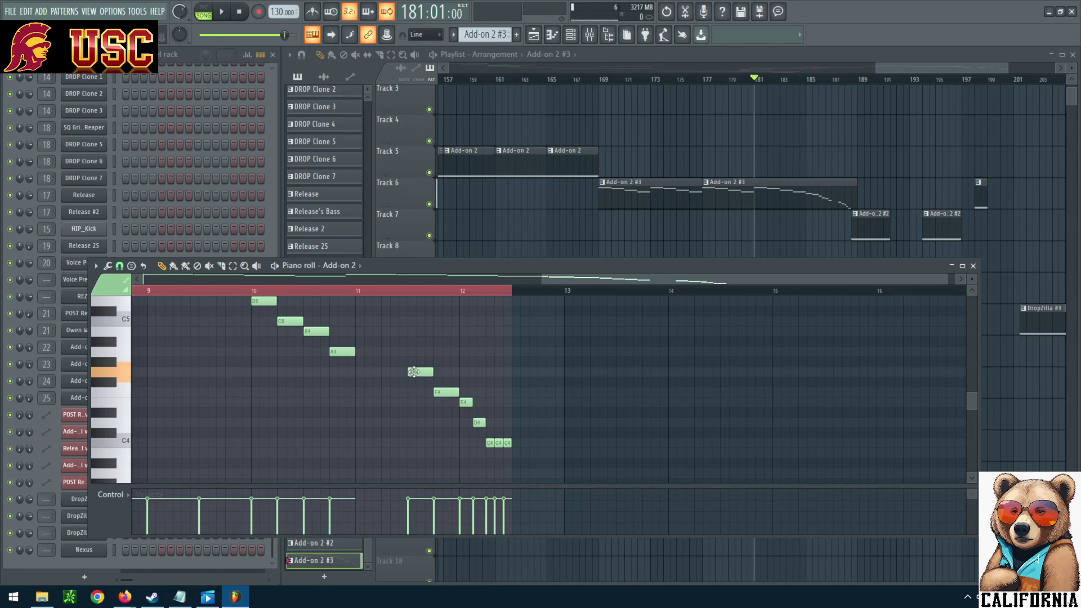
Step: Rework the run from bar 10 into consecutive quarter-bar notes from D5 down through C#4 to C4, and play it
drag(452, 388, 391, 392)
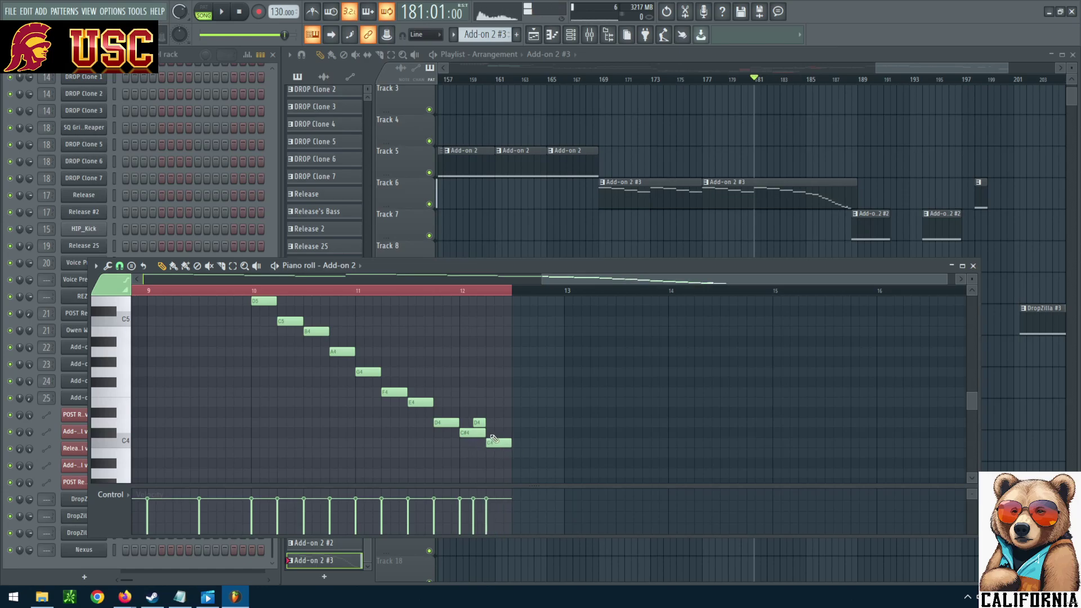
click(222, 12)
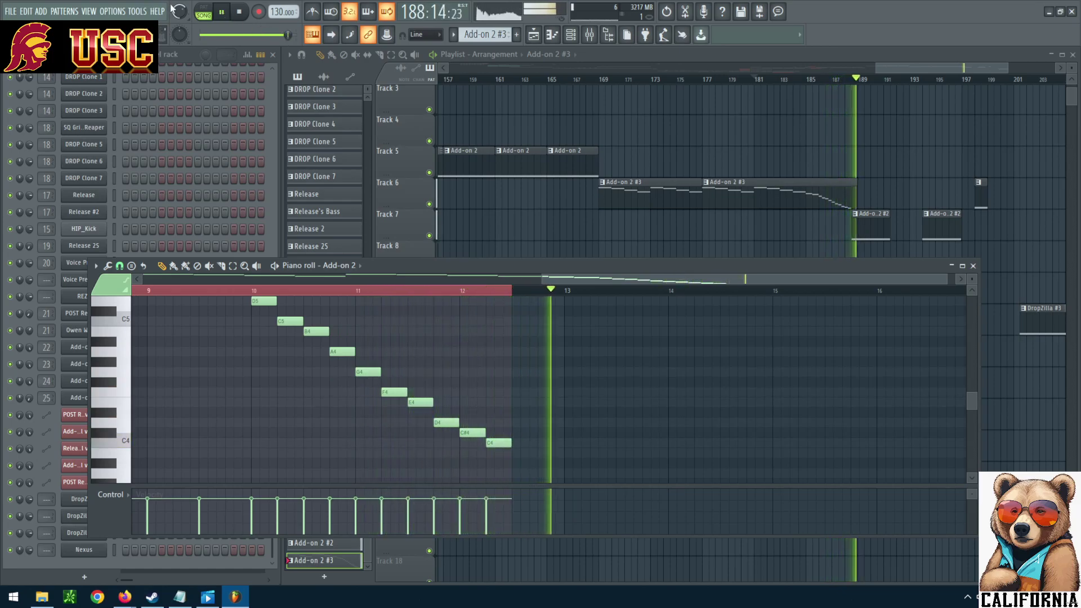
click(239, 12)
Step: Undo the quarter-bar rework of the Add-on 2 #3 run and play the restored version
click(39, 16)
key(Escape)
key(ctrl+z)
key(ctrl+z)
click(26, 14)
click(40, 26)
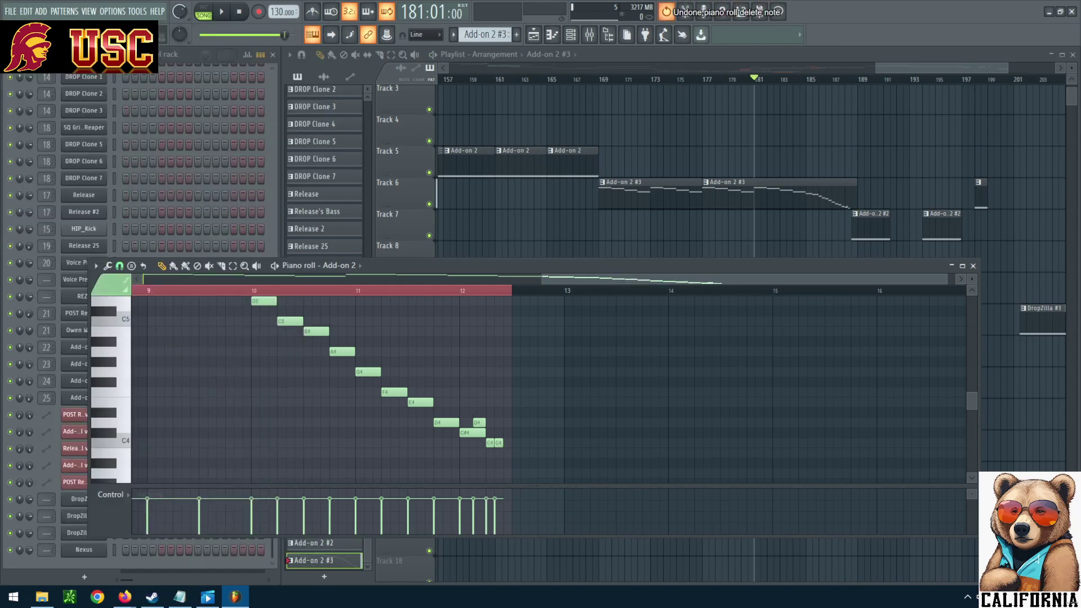
key(ctrl+z)
key(ctrl+z)
key(ctrl+z)
key(ctrl+z)
key(ctrl+z)
key(ctrl+z)
key(ctrl+z)
key(ctrl+z)
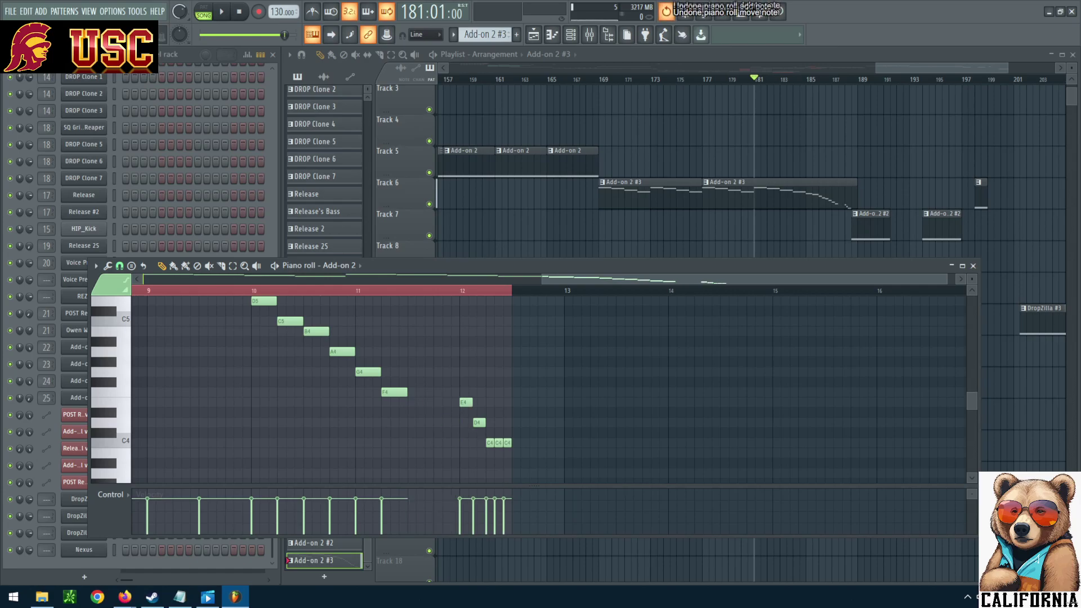
key(ctrl+z)
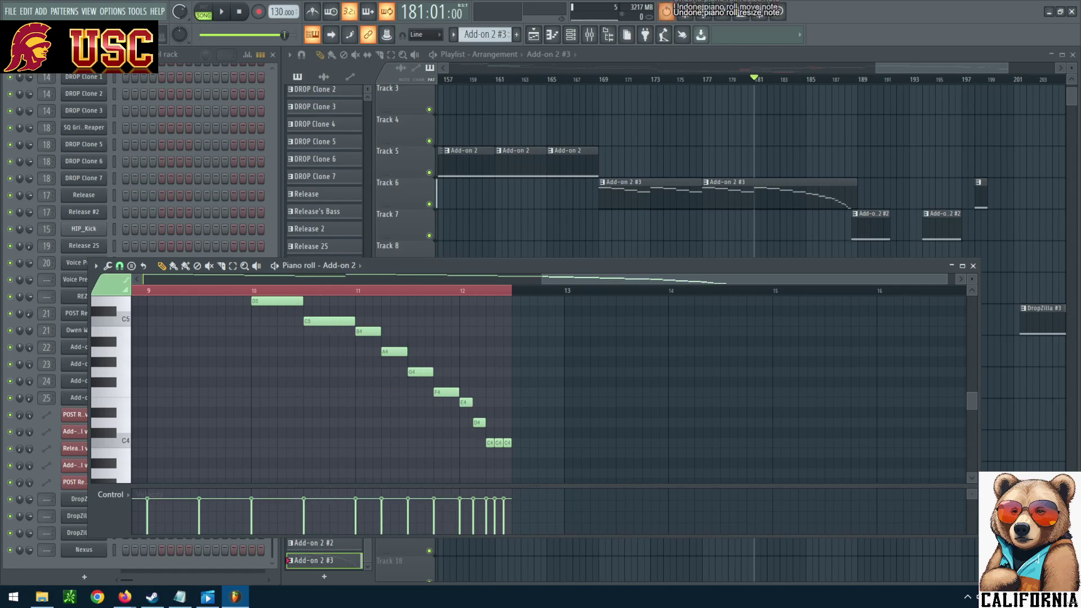
click(219, 13)
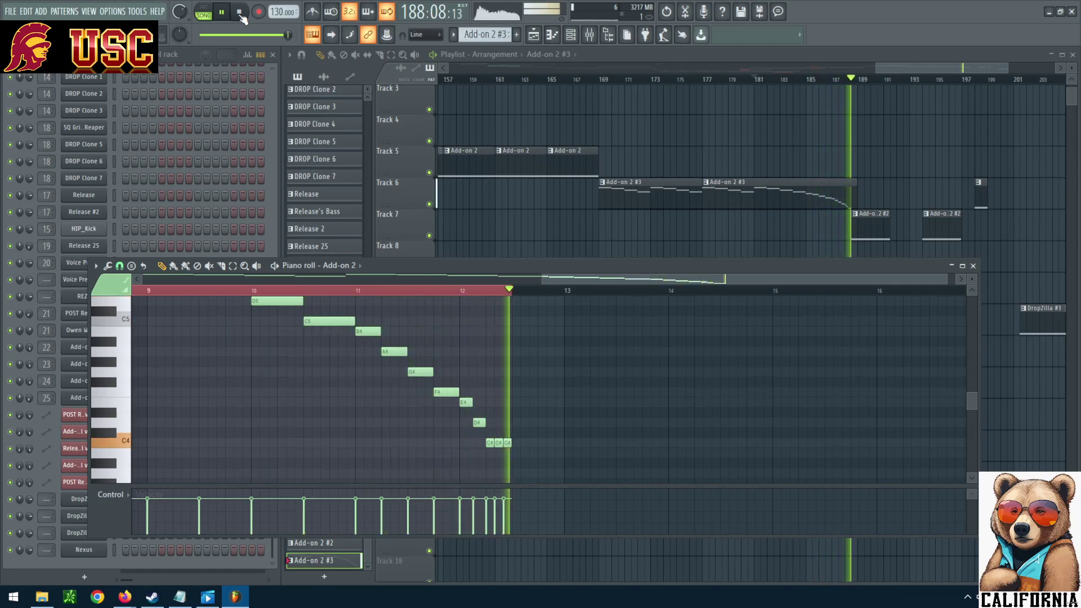
click(222, 21)
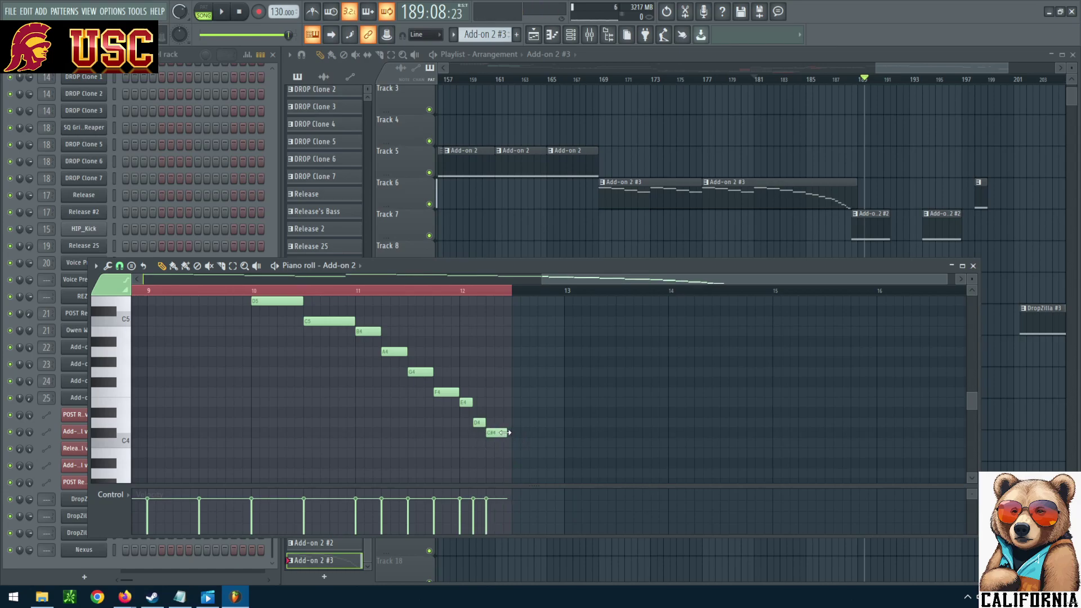
Step: Replace the end of the run with consecutive quarter-bar notes E4, D4, C#4 and C4 from bar 12, and play the result
right_click(465, 402)
click(466, 402)
click(494, 423)
drag(496, 422, 512, 422)
right_click(479, 422)
right_click(496, 433)
click(516, 433)
click(540, 443)
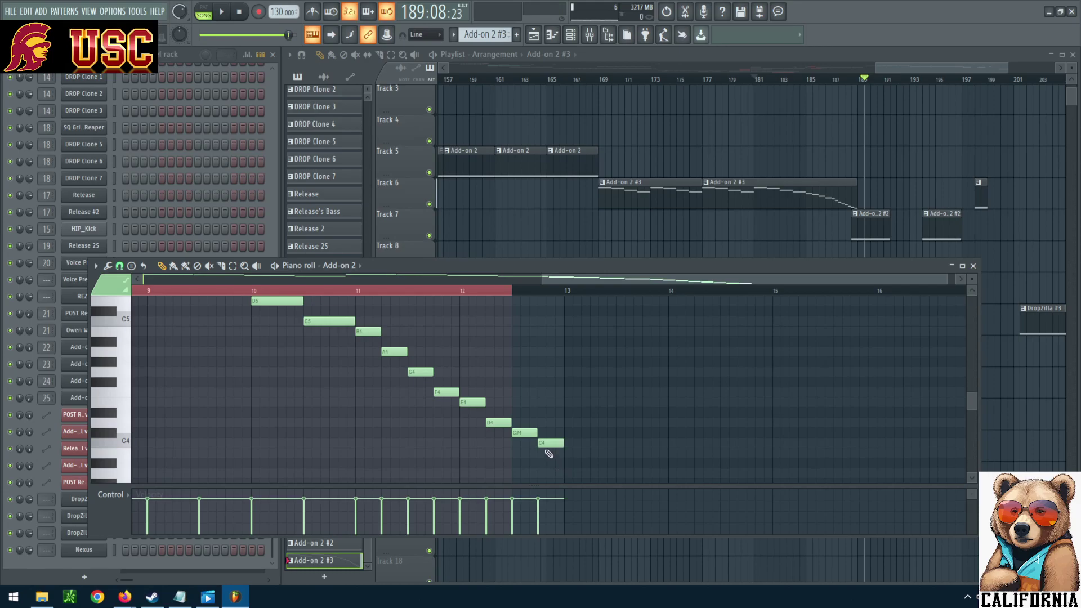
click(222, 12)
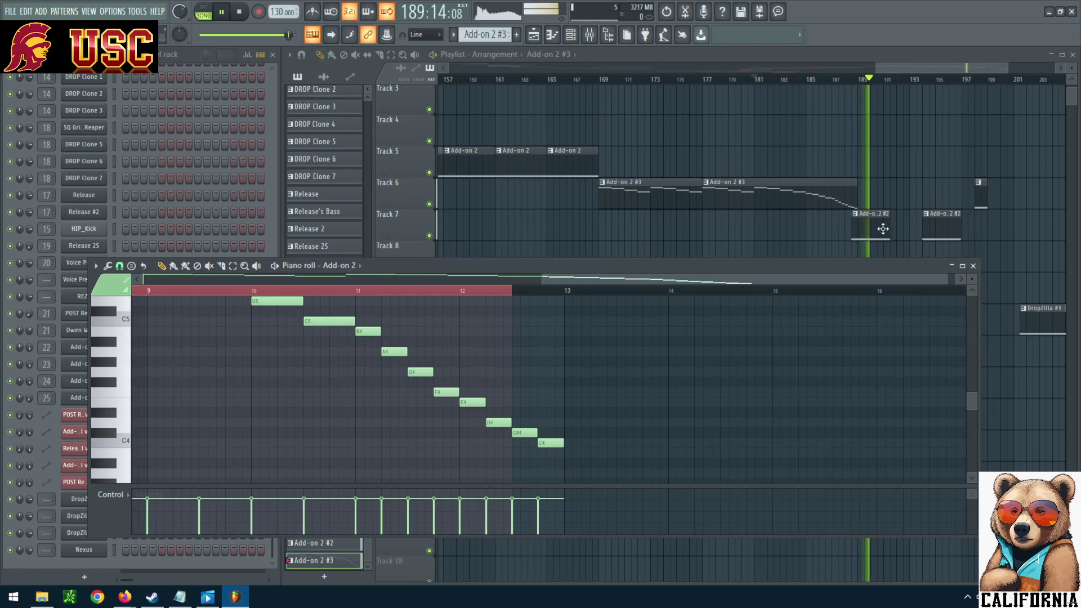
Step: Restart playback from bar 181 and move the first Add-on 2 #2 clip on Track 7 half a bar later to bar 189
click(223, 14)
click(223, 13)
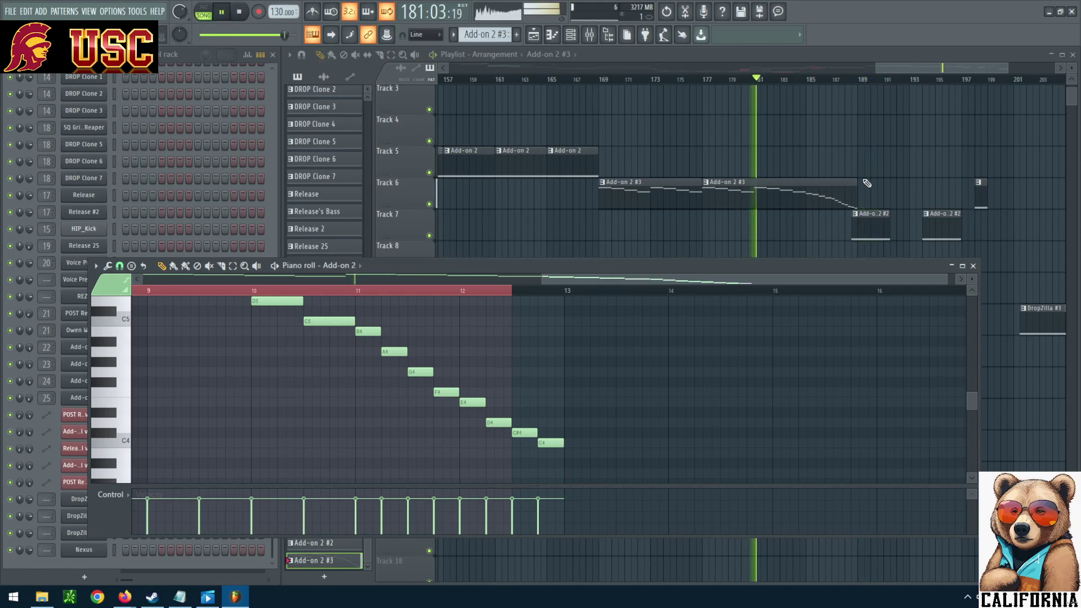
drag(867, 214, 873, 214)
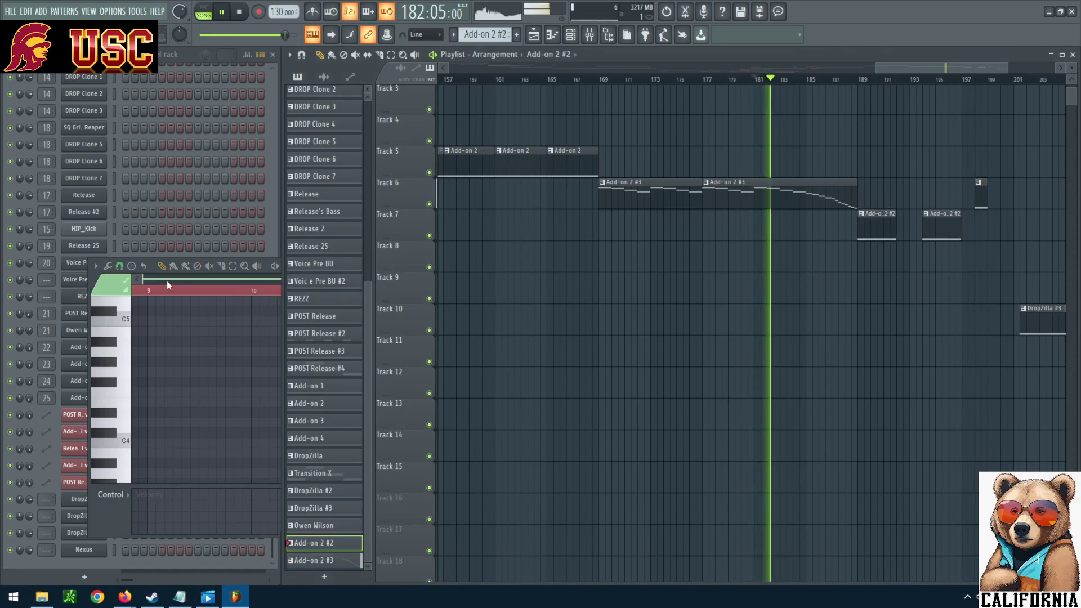
Step: Open the Add-on 2 #3 notes in the piano roll and listen to the descending run leading into the Add-on 2 #2 clip
key(F7)
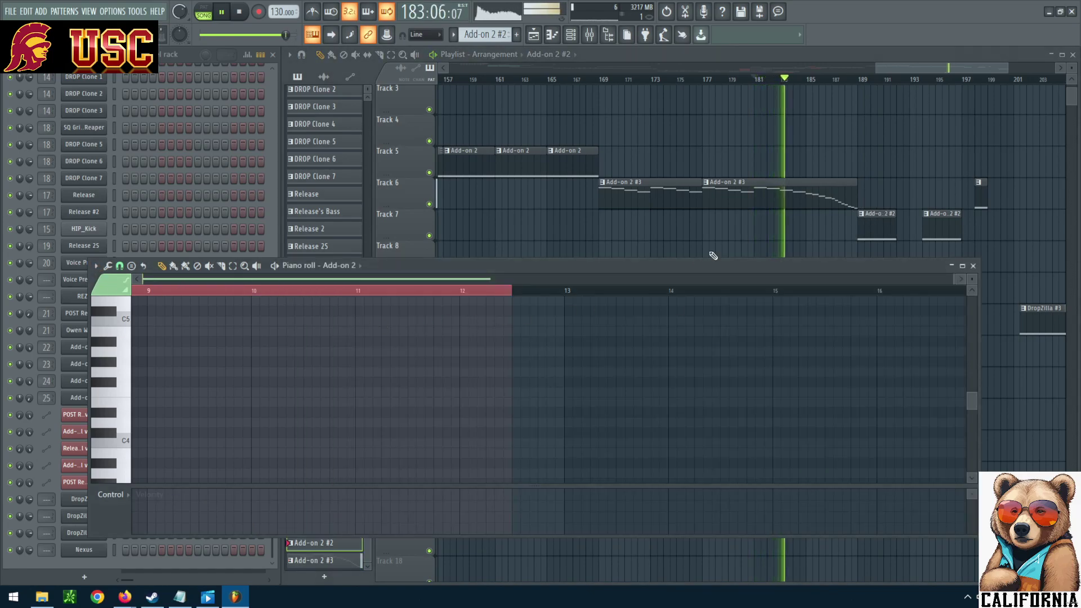
click(799, 193)
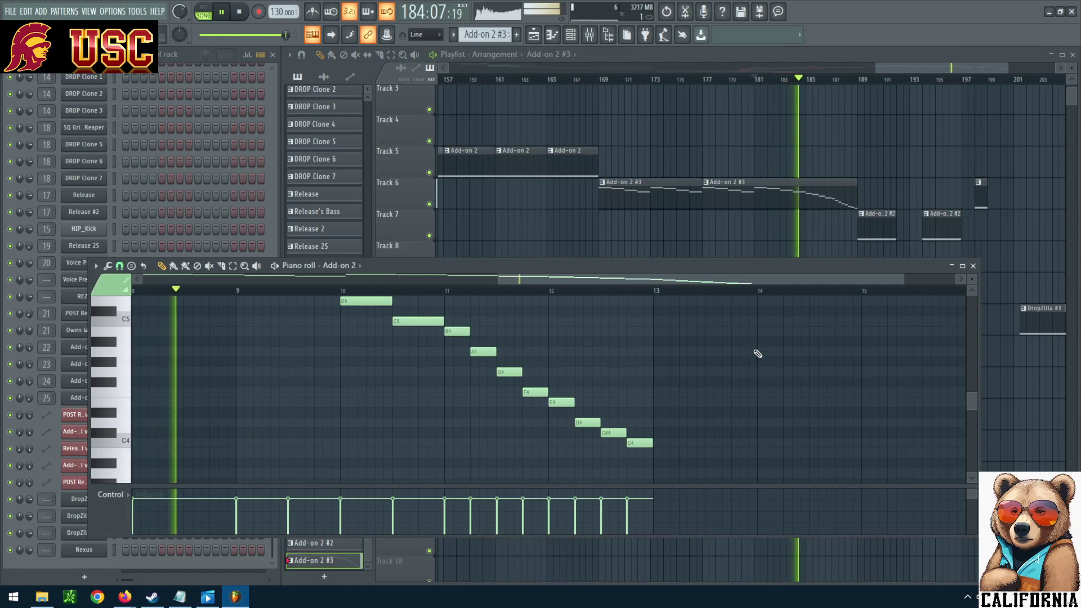
scroll(759, 358, up, 2)
scroll(759, 359, down, 1)
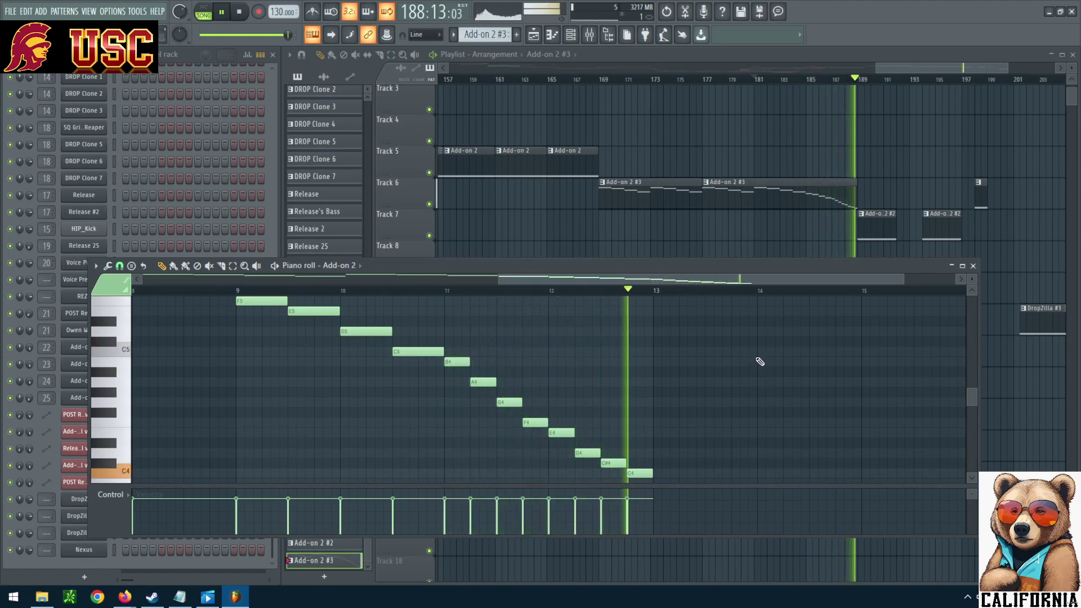
click(241, 11)
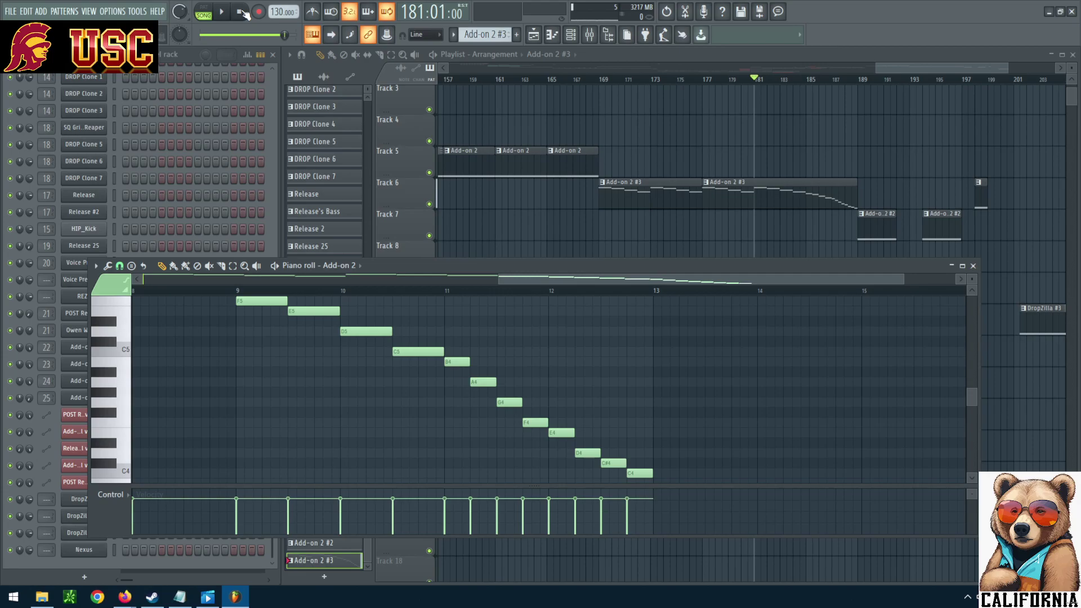
click(222, 12)
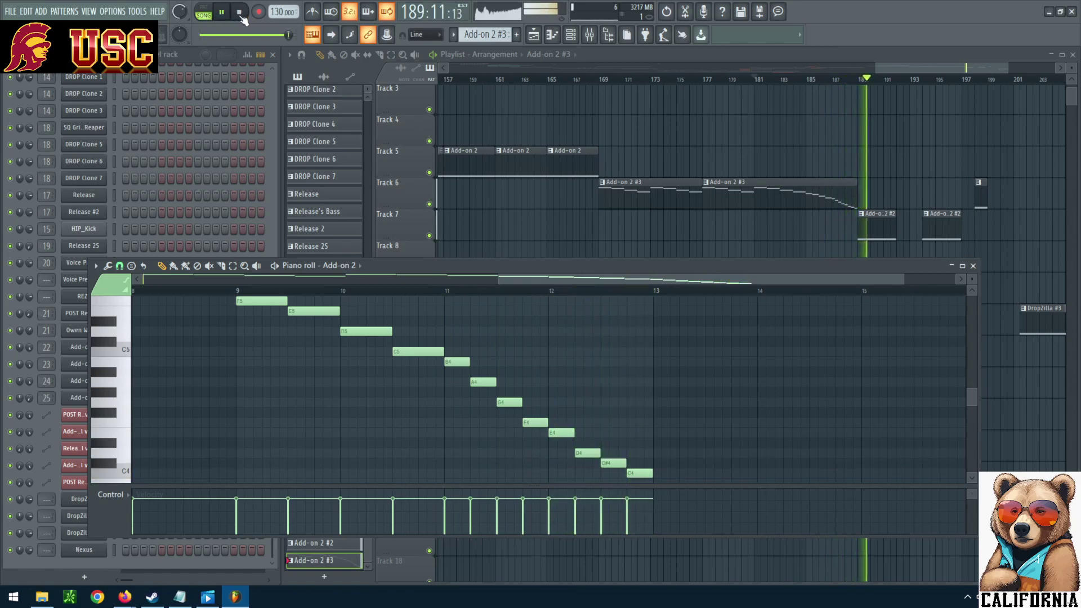
click(241, 16)
Step: Rework the run's last four notes from bar 12 into consecutive sixth-of-a-bar notes E4, D4, C#4 and C4, and play it
drag(573, 432, 565, 432)
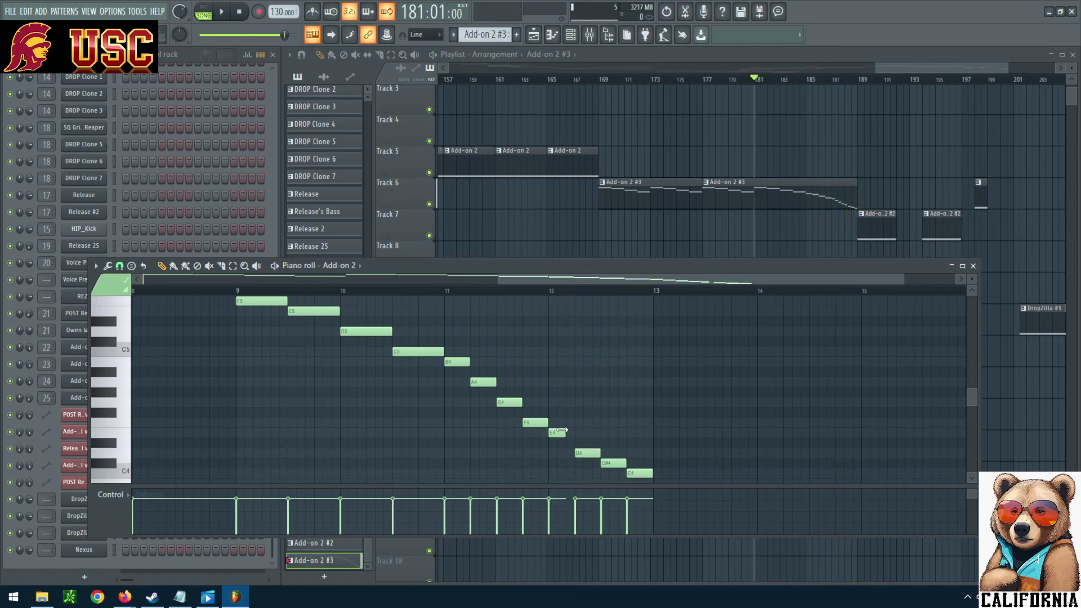
drag(565, 431, 566, 432)
right_click(588, 454)
click(569, 451)
click(592, 464)
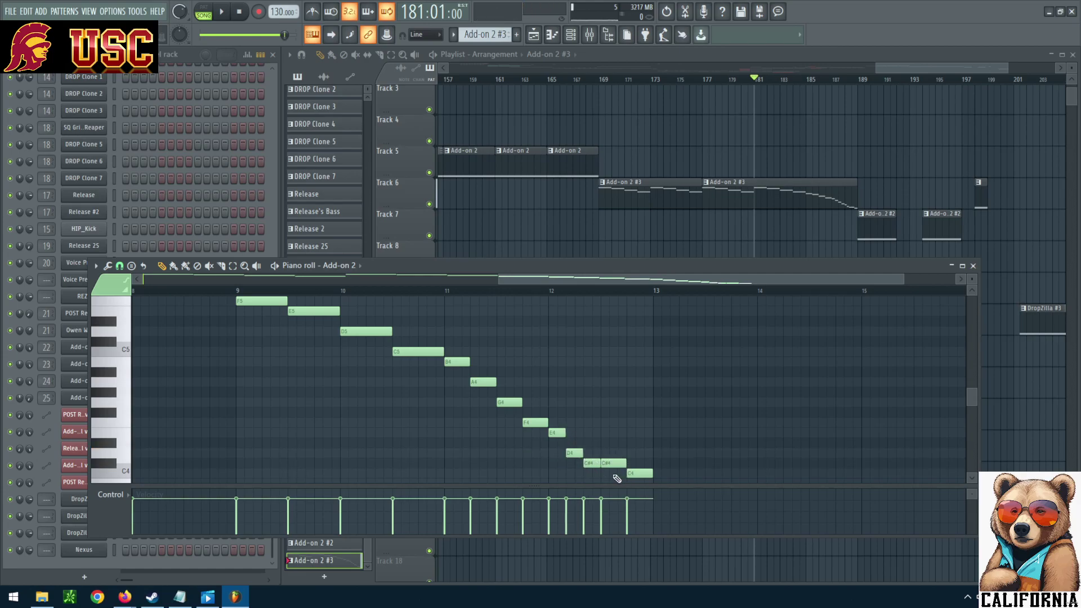
click(608, 476)
right_click(613, 463)
right_click(640, 473)
click(225, 11)
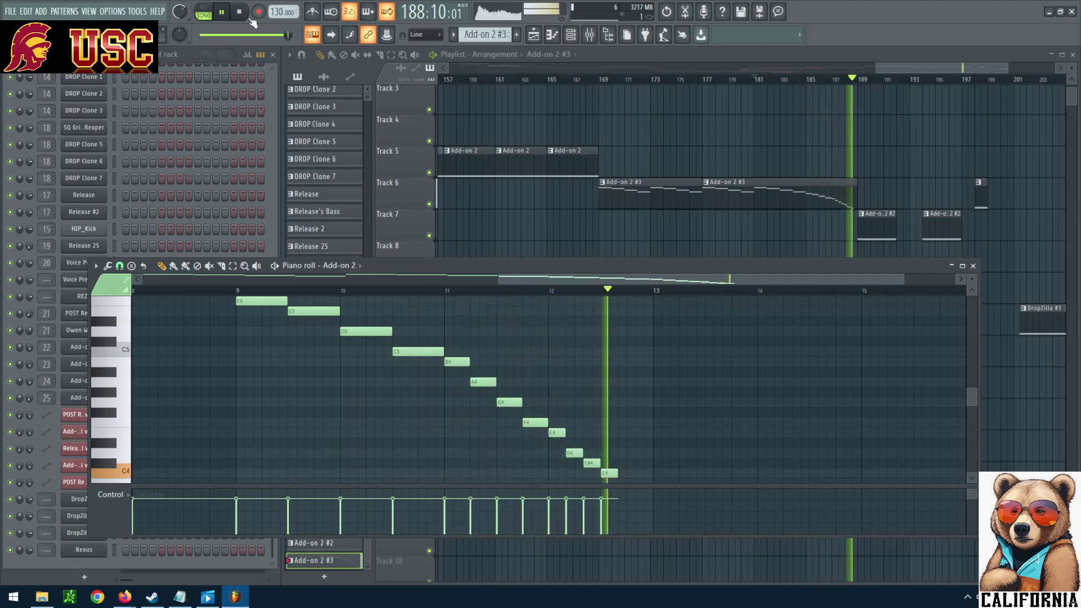
Step: Tighten the run's final E4, D4, C#4 and C4 into consecutive eighth-of-a-bar notes from bar 12, and play the result
click(239, 12)
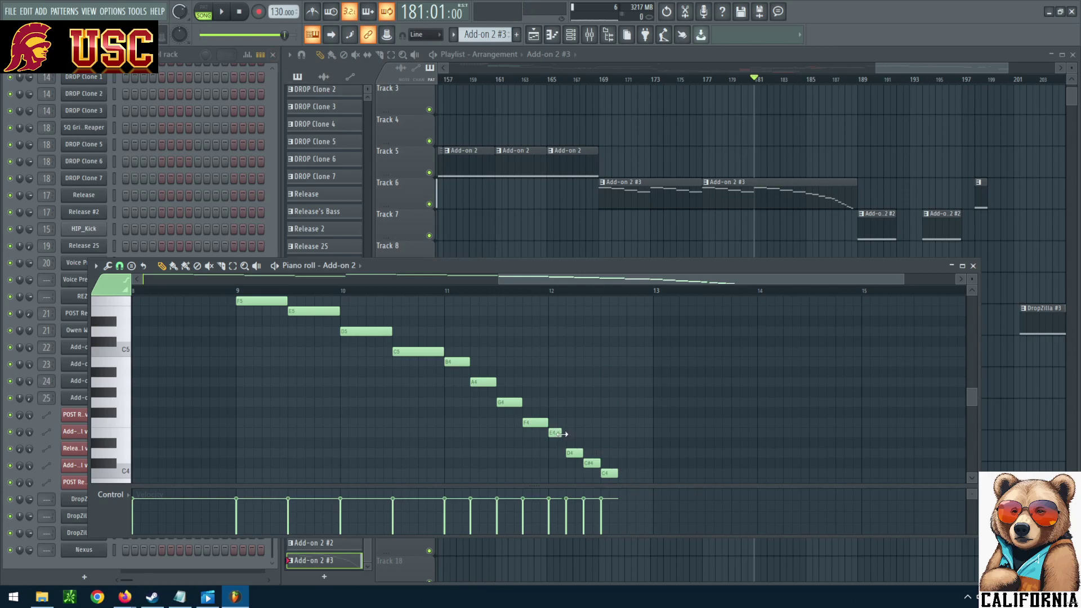
drag(577, 454, 601, 475)
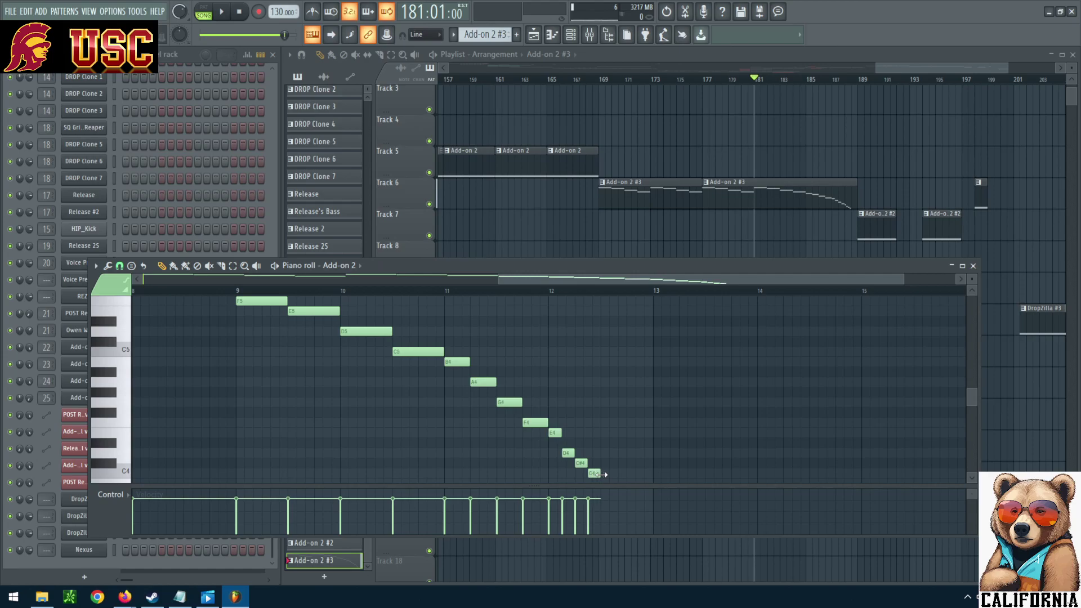
click(222, 13)
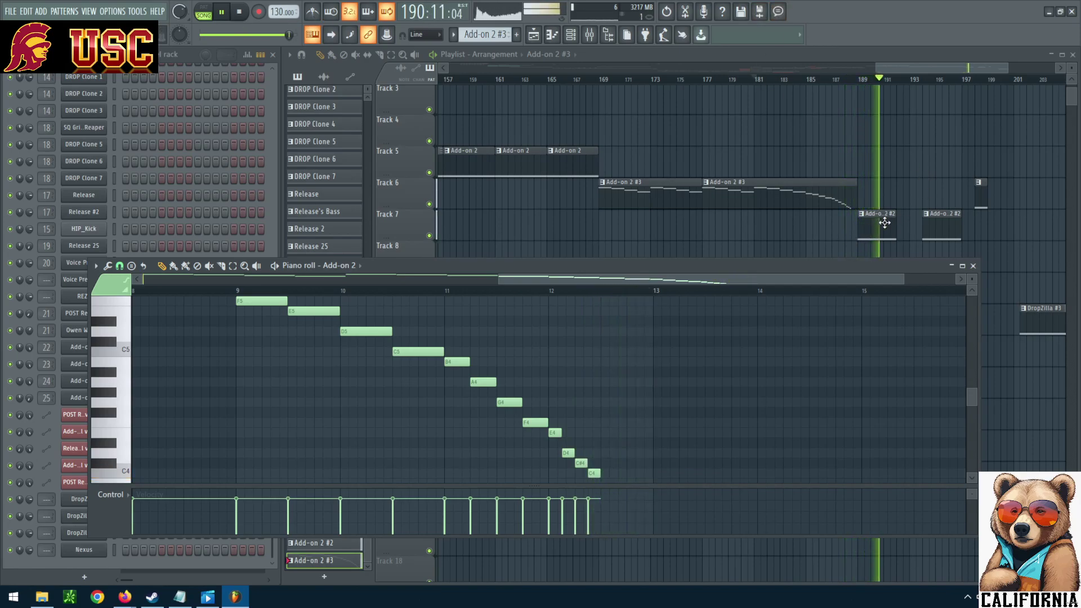
Step: Trim half a bar off the second Add-on 2 #3 clip, place both Add-on 2 #2 clips back to back after it, and play the ending
click(856, 188)
click(861, 213)
click(882, 223)
mouse_move(882, 223)
mouse_down()
mouse_move(912, 223)
mouse_move(901, 223)
mouse_up()
click(230, 16)
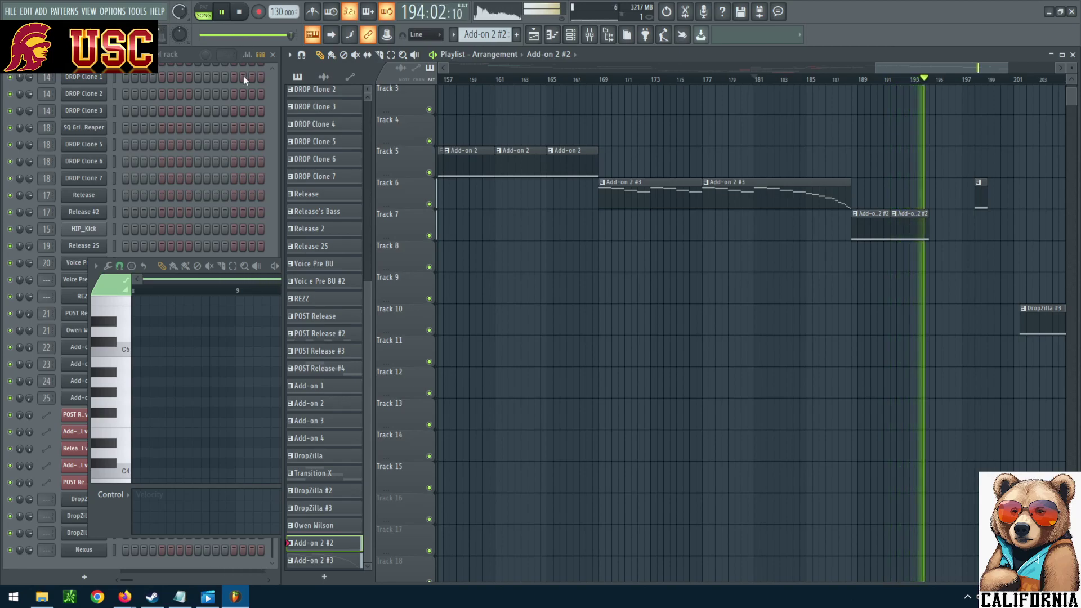
key(space)
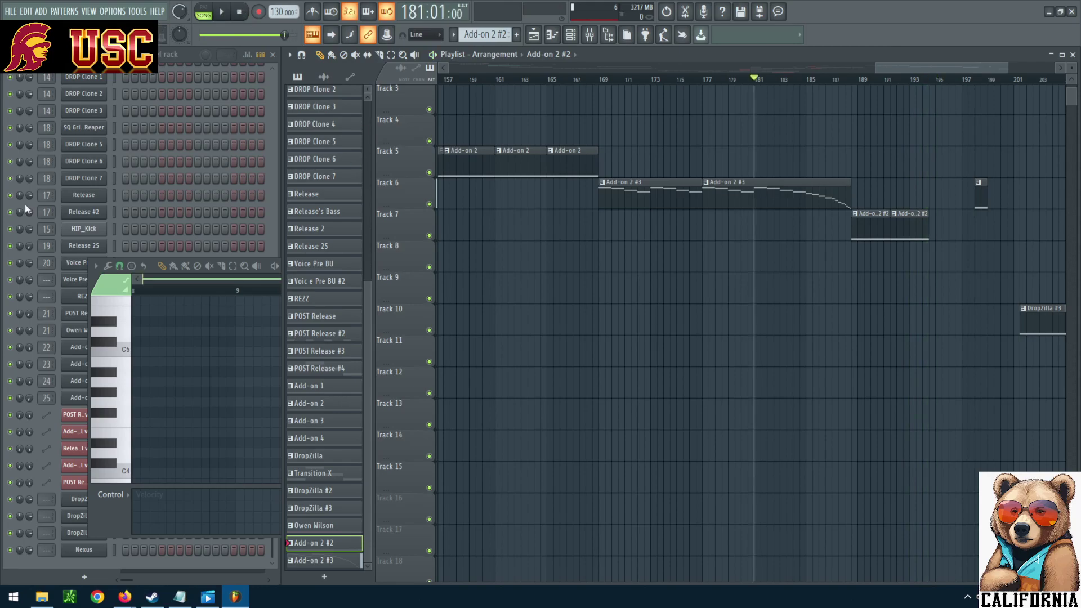